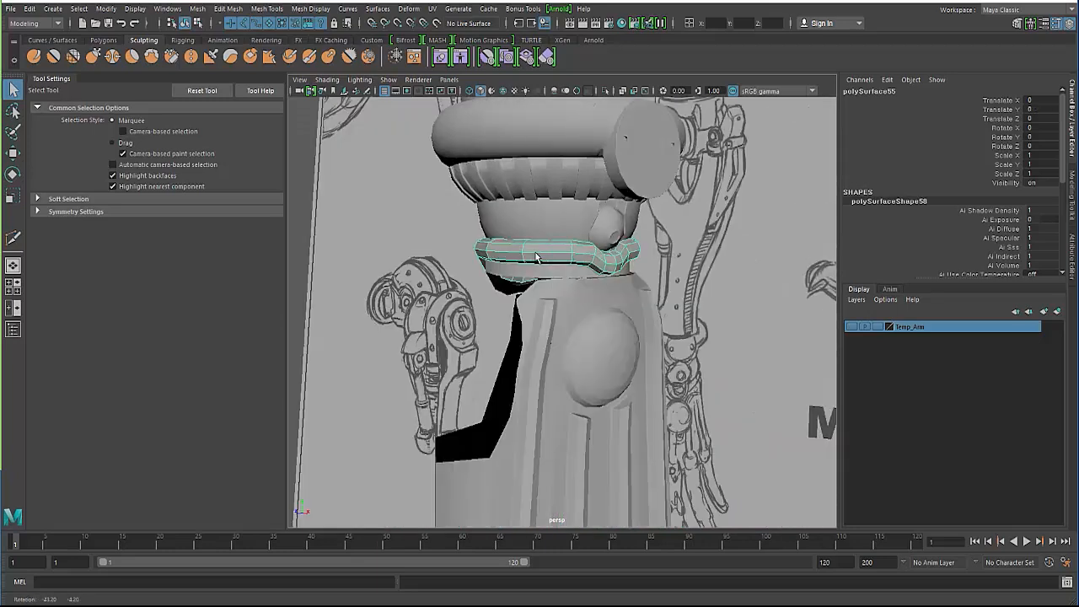
Step: Select the face loops all around the wrist ring and scale them outward to enlarge the ring
{"action": "left_click_drag", "start_coordinate": [530, 255], "coordinate": [692, 304], "text": "alt"}
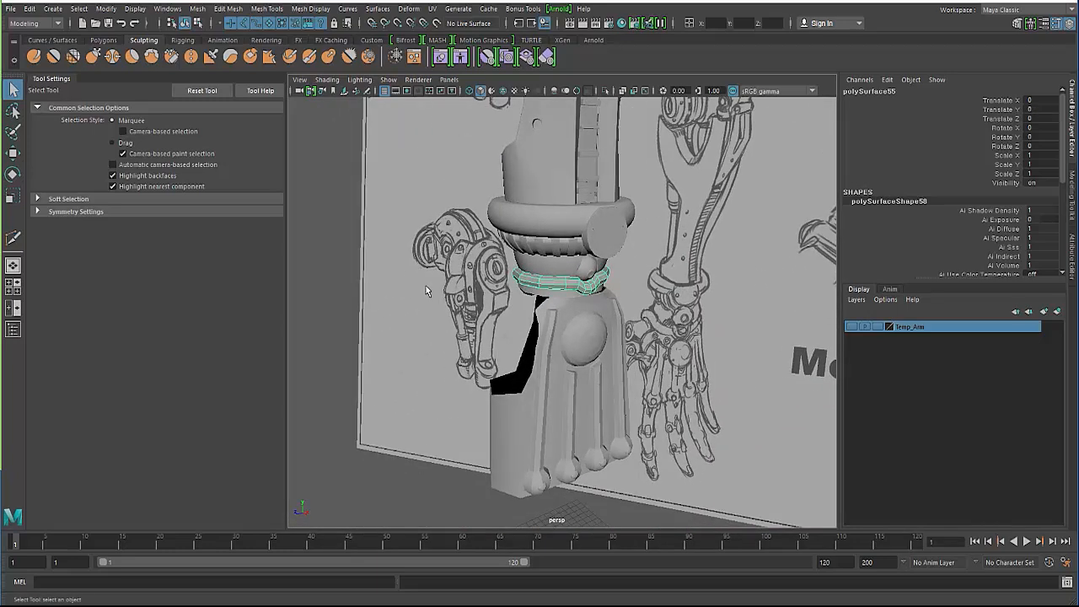
{"action": "left_click_drag", "start_coordinate": [426, 291], "coordinate": [512, 291], "text": "alt"}
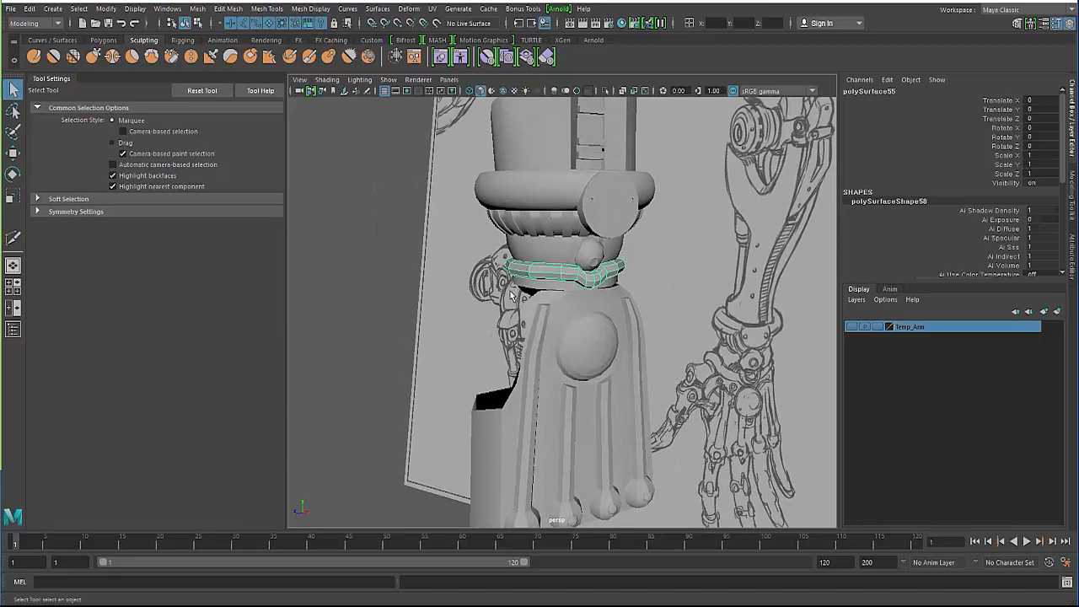
{"action": "scroll", "coordinate": [587, 296], "scroll_direction": "up", "scroll_amount": 10}
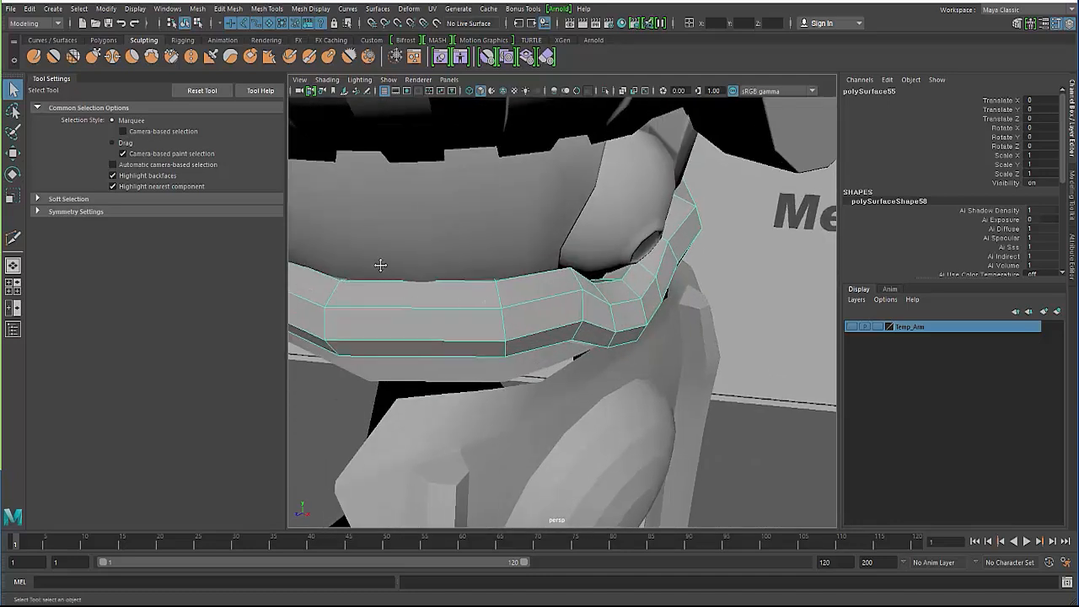
{"action": "left_click_drag", "start_coordinate": [380, 266], "coordinate": [412, 217], "text": "alt"}
{"action": "right_click_drag", "start_coordinate": [398, 205], "coordinate": [398, 234]}
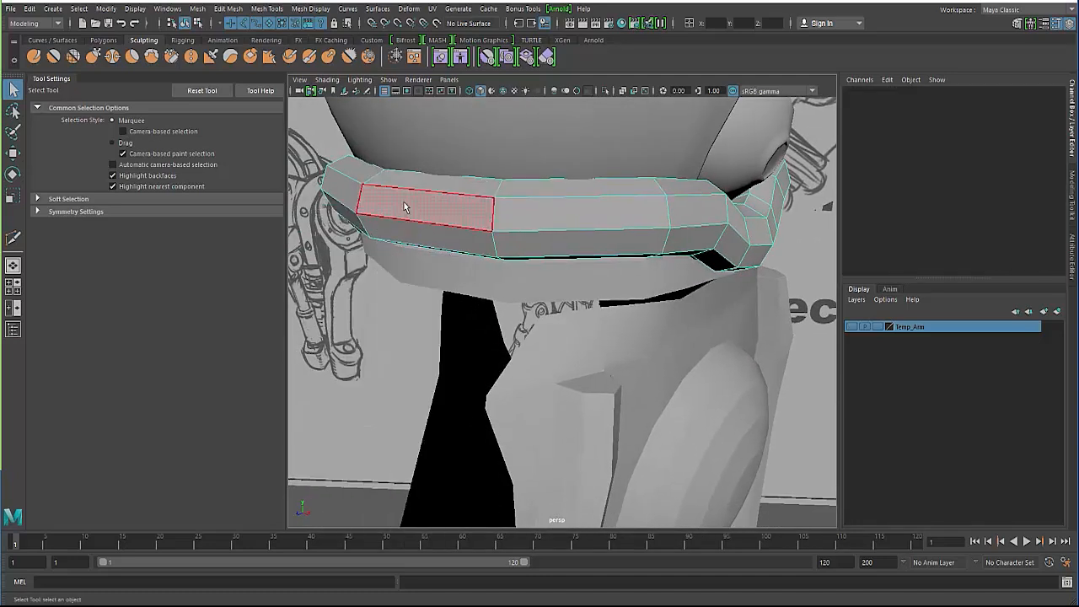
{"action": "left_click", "coordinate": [404, 207]}
{"action": "left_click", "coordinate": [416, 201], "text": "shift"}
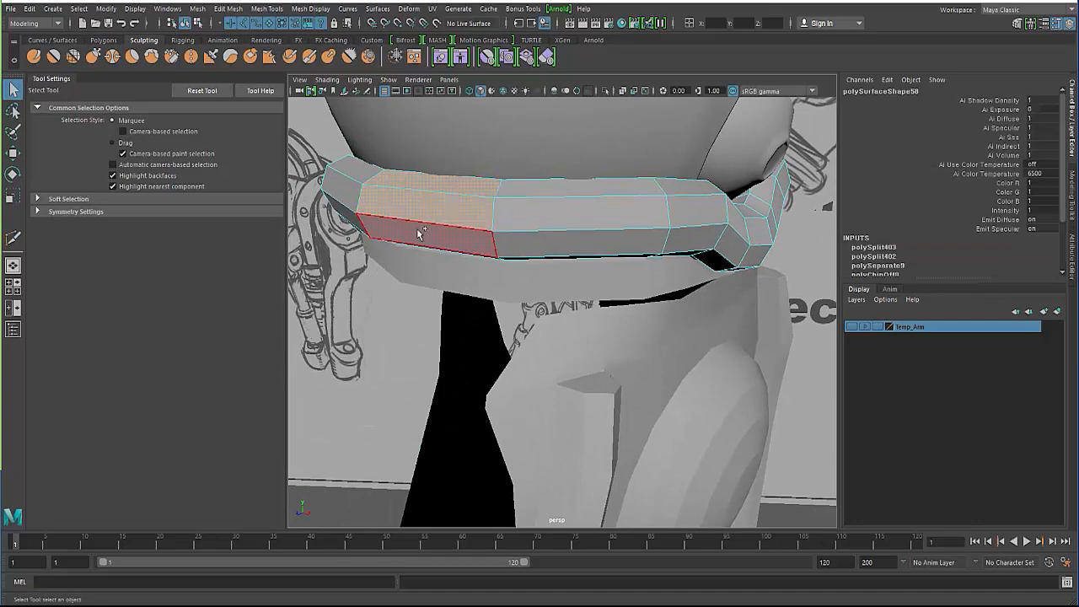
{"action": "left_click", "coordinate": [418, 233], "text": "shift"}
{"action": "left_click_drag", "start_coordinate": [399, 219], "coordinate": [494, 235], "text": "alt"}
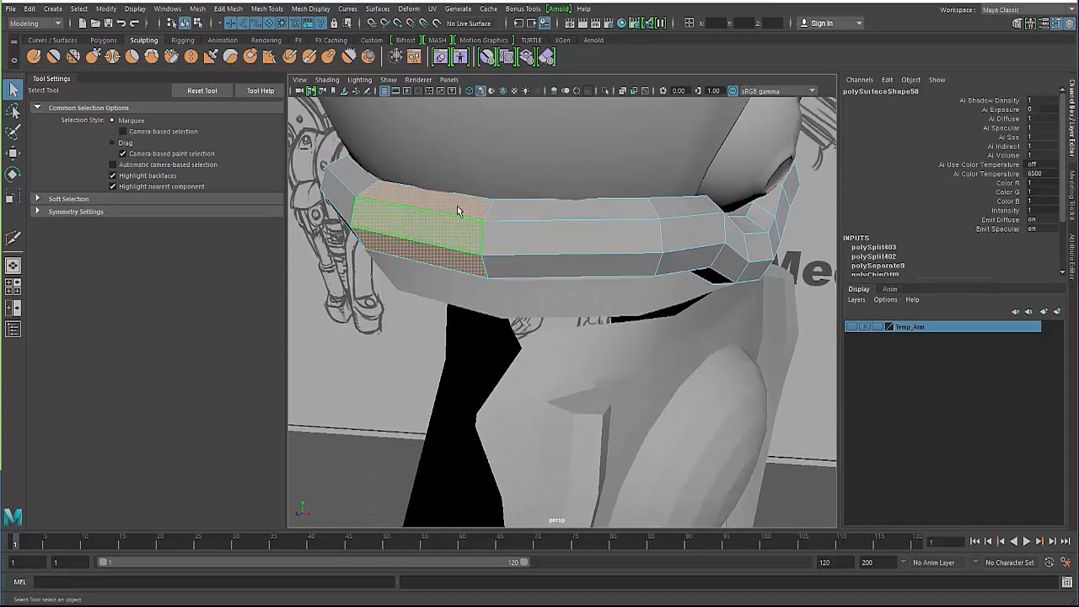
{"action": "double_click", "coordinate": [526, 212], "text": "shift"}
{"action": "left_click", "coordinate": [465, 225], "text": "shift"}
{"action": "left_click", "coordinate": [496, 236], "text": "shift"}
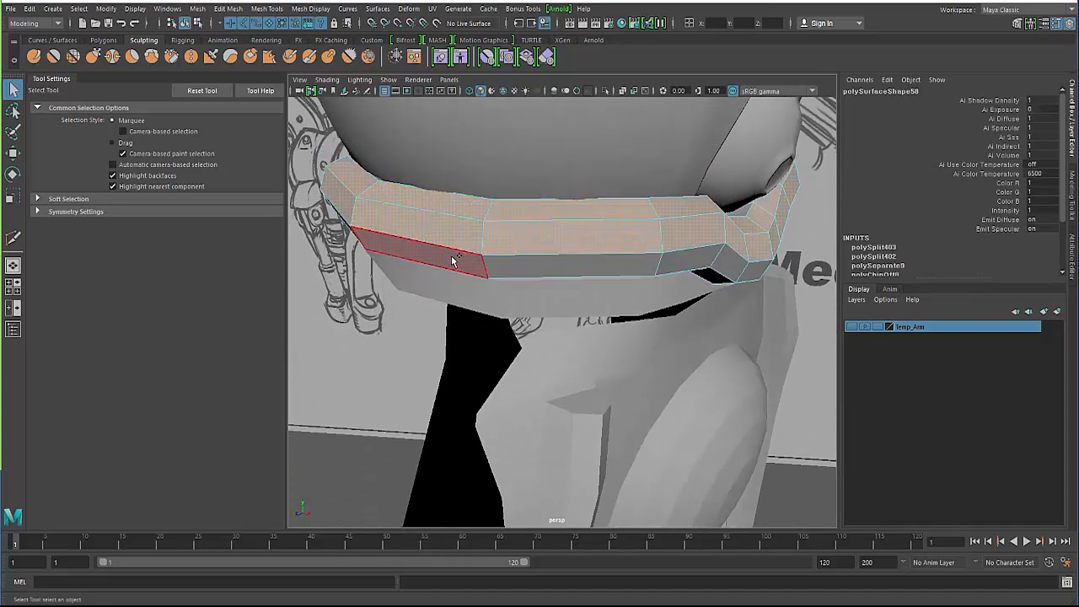
{"action": "left_click_drag", "start_coordinate": [405, 238], "coordinate": [580, 289], "text": "alt"}
{"action": "left_click", "coordinate": [465, 184], "text": "shift"}
{"action": "left_click", "coordinate": [541, 175], "text": "shift"}
{"action": "key", "text": "r"}
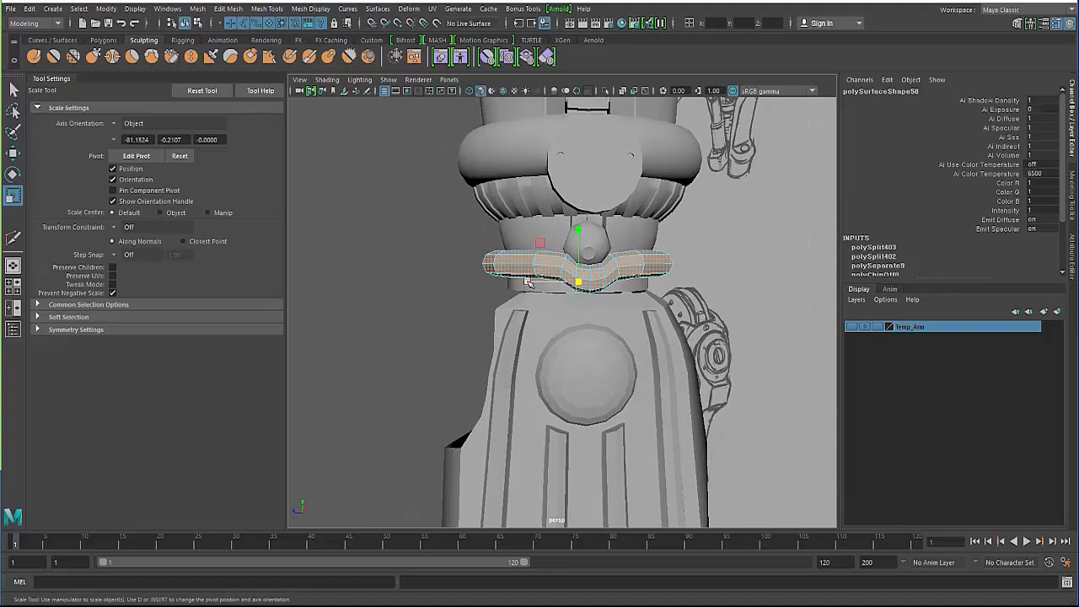
{"action": "left_click_drag", "start_coordinate": [523, 284], "coordinate": [480, 273], "text": "alt"}
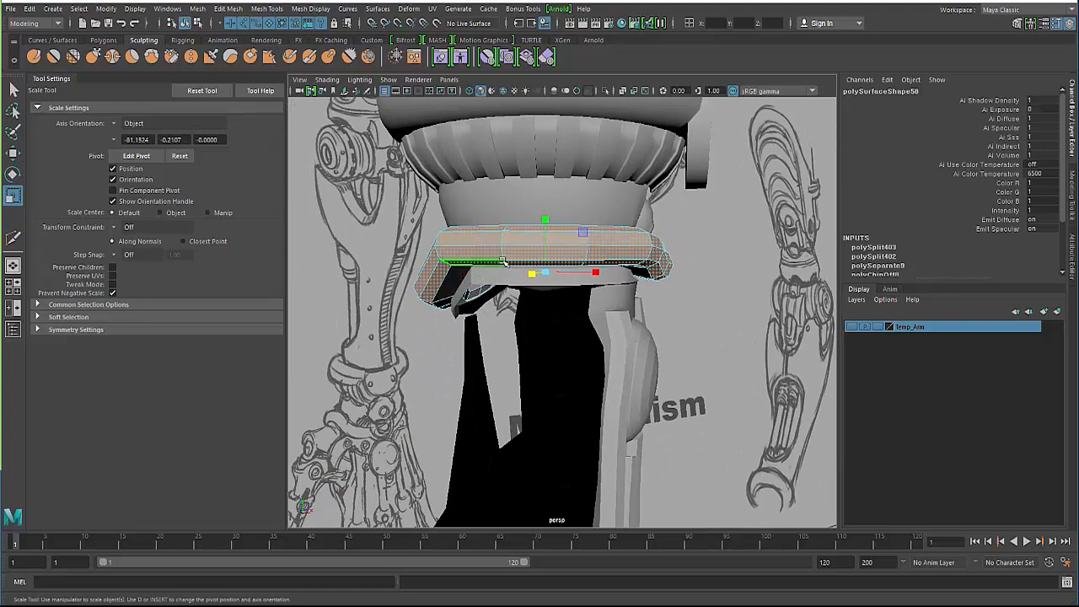
{"action": "key", "text": "F8"}
{"action": "left_click_drag", "start_coordinate": [471, 295], "coordinate": [615, 277], "text": "alt"}
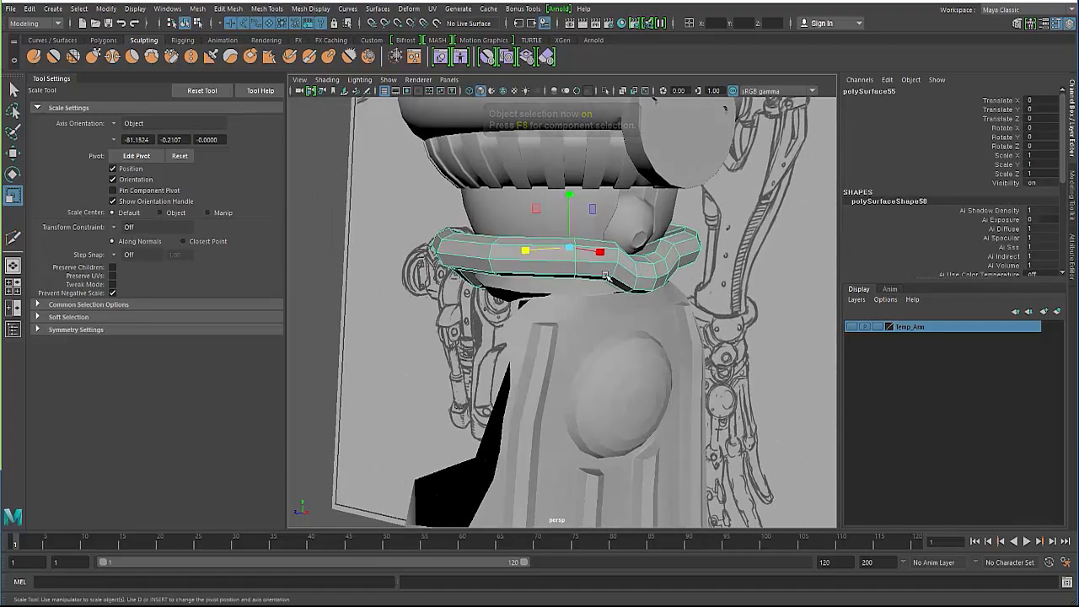
{"action": "left_click_drag", "start_coordinate": [510, 239], "coordinate": [573, 296], "text": "alt"}
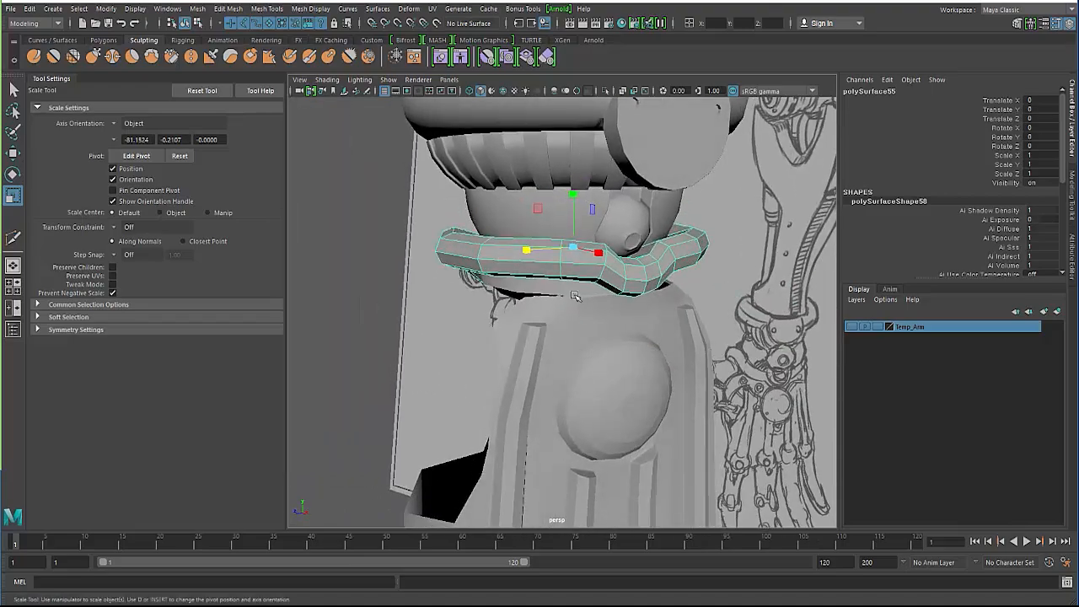
{"action": "mouse_move", "coordinate": [462, 255]}
{"action": "left_mouse_down", "text": "alt"}
{"action": "mouse_move", "coordinate": [537, 251]}
{"action": "mouse_move", "coordinate": [495, 257]}
{"action": "mouse_move", "coordinate": [490, 280]}
{"action": "mouse_move", "coordinate": [515, 253]}
{"action": "mouse_move", "coordinate": [540, 260]}
{"action": "mouse_move", "coordinate": [517, 257]}
{"action": "left_mouse_up", "text": "alt"}
{"action": "left_click", "coordinate": [488, 281]}
{"action": "left_click", "coordinate": [485, 247], "text": "shift"}
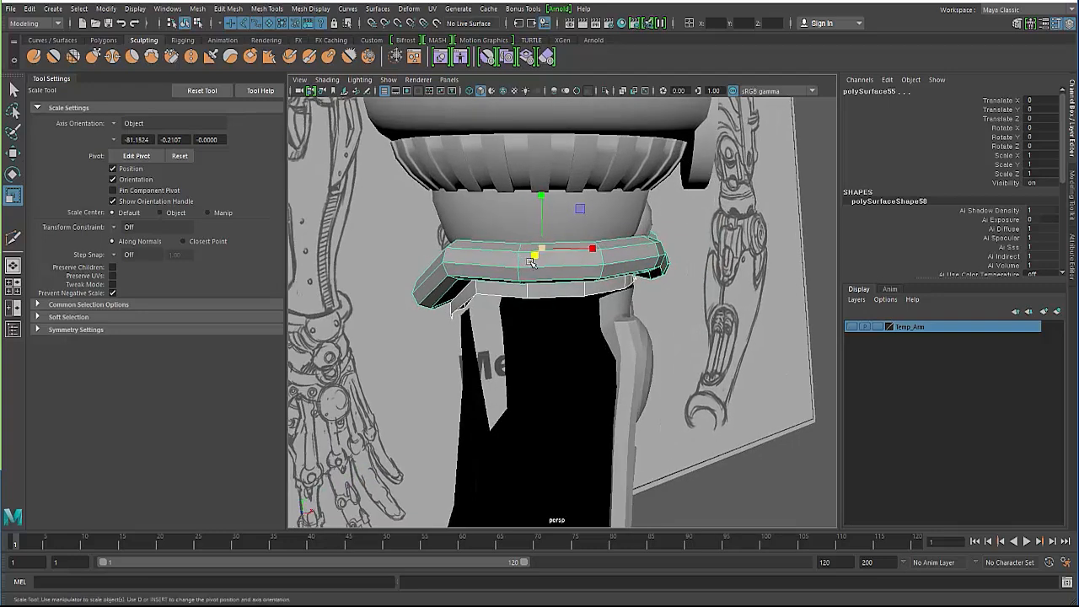
{"action": "left_click", "coordinate": [402, 287]}
{"action": "left_click_drag", "start_coordinate": [530, 270], "coordinate": [539, 270], "text": "alt"}
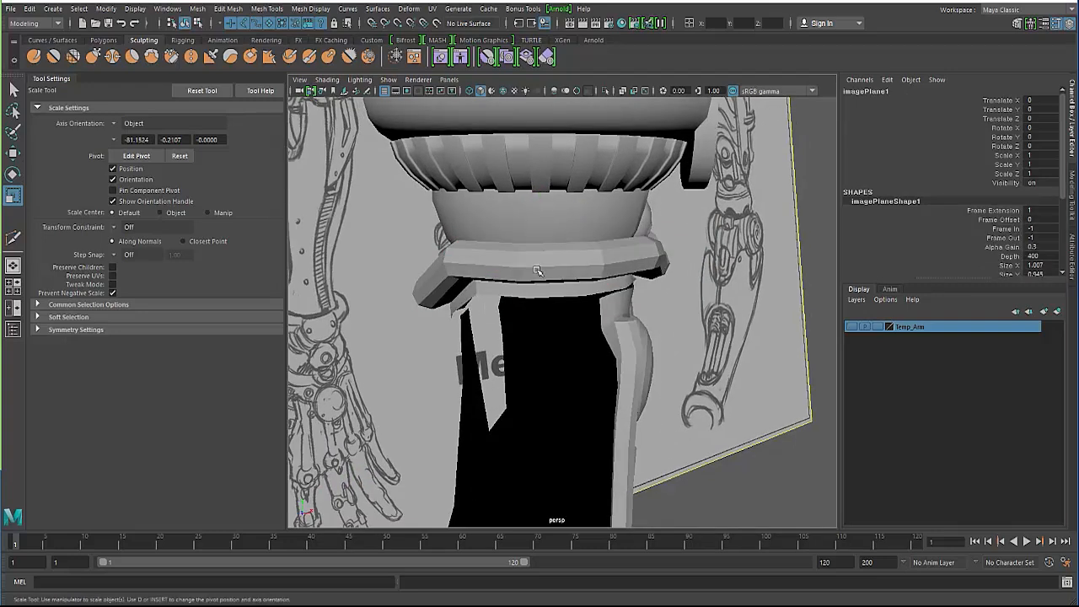
{"action": "left_click", "coordinate": [570, 263]}
{"action": "right_click", "coordinate": [575, 262], "text": "shift"}
{"action": "left_click", "coordinate": [521, 263]}
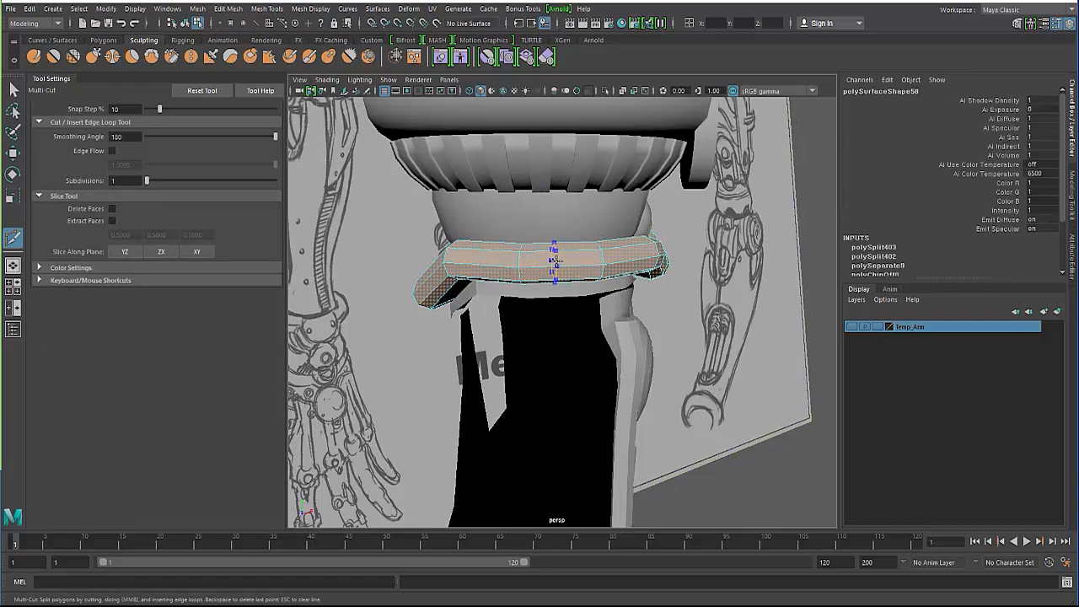
{"action": "key", "text": "ctrl+z"}
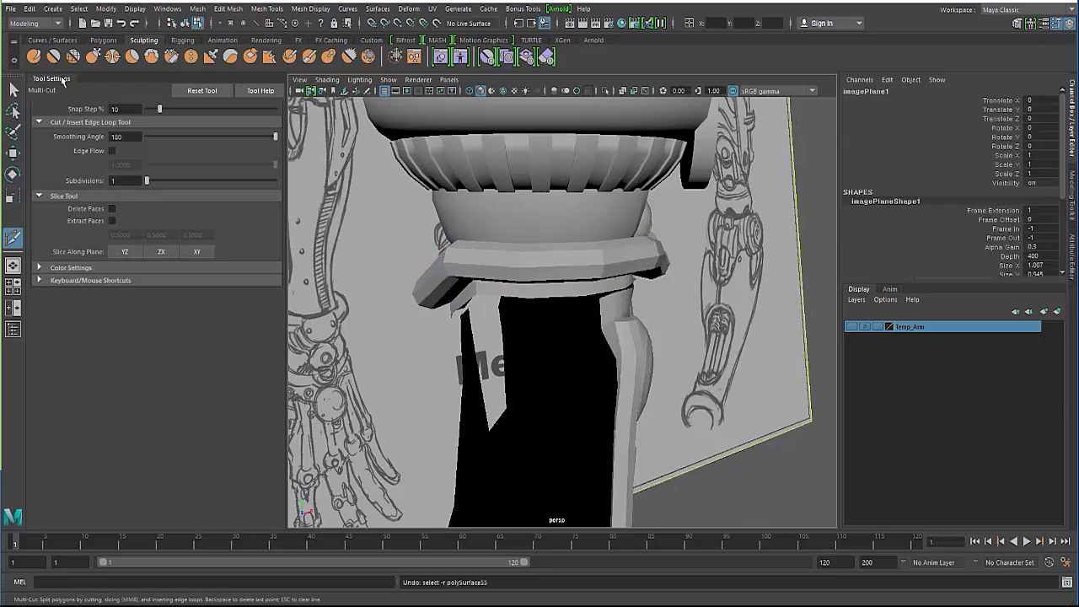
{"action": "left_click", "coordinate": [14, 88]}
Step: Insert edge loops through the middle of two neighbouring segments on the open thumb side of the wrist ring with Multi-Cut
{"action": "double_click", "coordinate": [546, 259]}
{"action": "right_click", "coordinate": [547, 259], "text": "shift"}
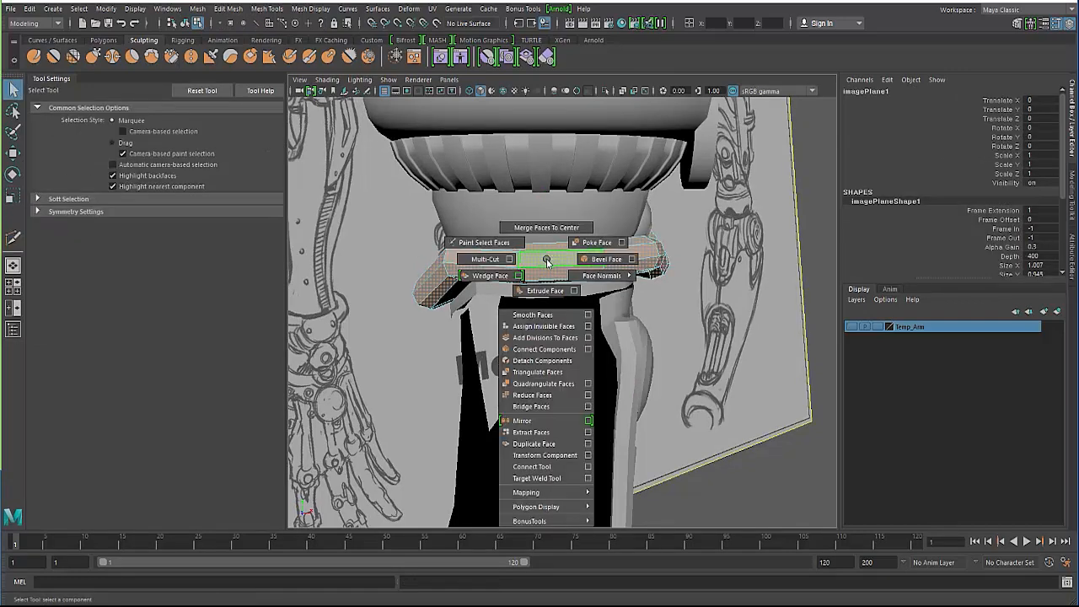
{"action": "key", "text": "F8"}
{"action": "right_click_drag", "start_coordinate": [547, 259], "coordinate": [489, 259], "text": "shift"}
{"action": "middle_click", "coordinate": [553, 262], "text": "ctrl"}
{"action": "middle_click", "coordinate": [478, 255], "text": "ctrl"}
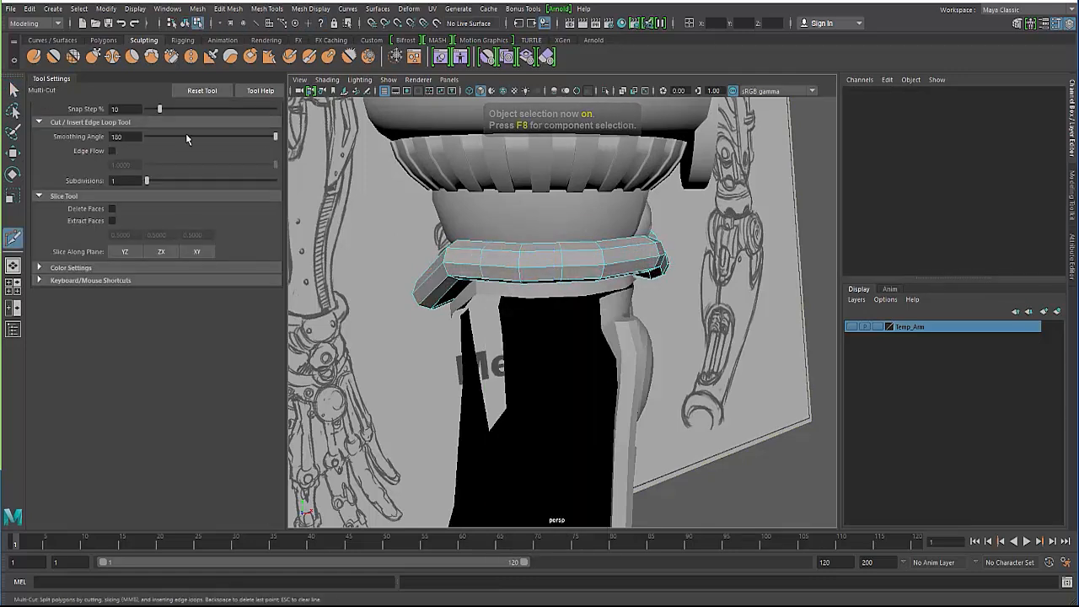
{"action": "left_click", "coordinate": [12, 89]}
Step: Insert matching Multi-Cut edge loops in the ring segments on the side opposite the thumb opening
{"action": "left_click_drag", "start_coordinate": [587, 256], "coordinate": [438, 267], "text": "alt"}
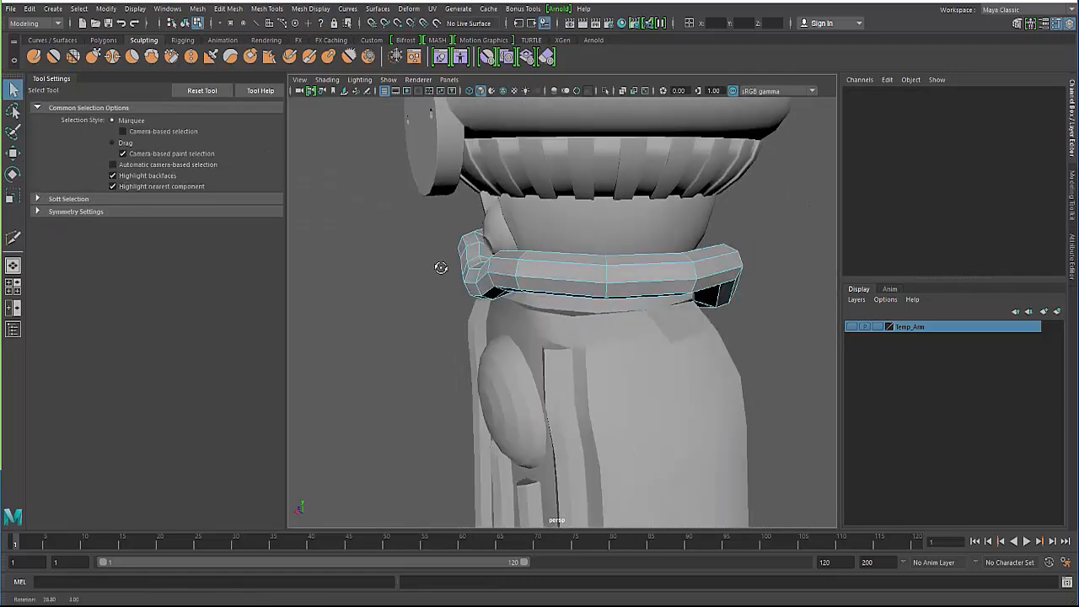
{"action": "mouse_move", "coordinate": [535, 270]}
{"action": "left_mouse_down", "text": "alt"}
{"action": "mouse_move", "coordinate": [496, 274]}
{"action": "mouse_move", "coordinate": [542, 271]}
{"action": "left_mouse_up", "text": "alt"}
{"action": "right_click", "coordinate": [556, 267], "text": "shift"}
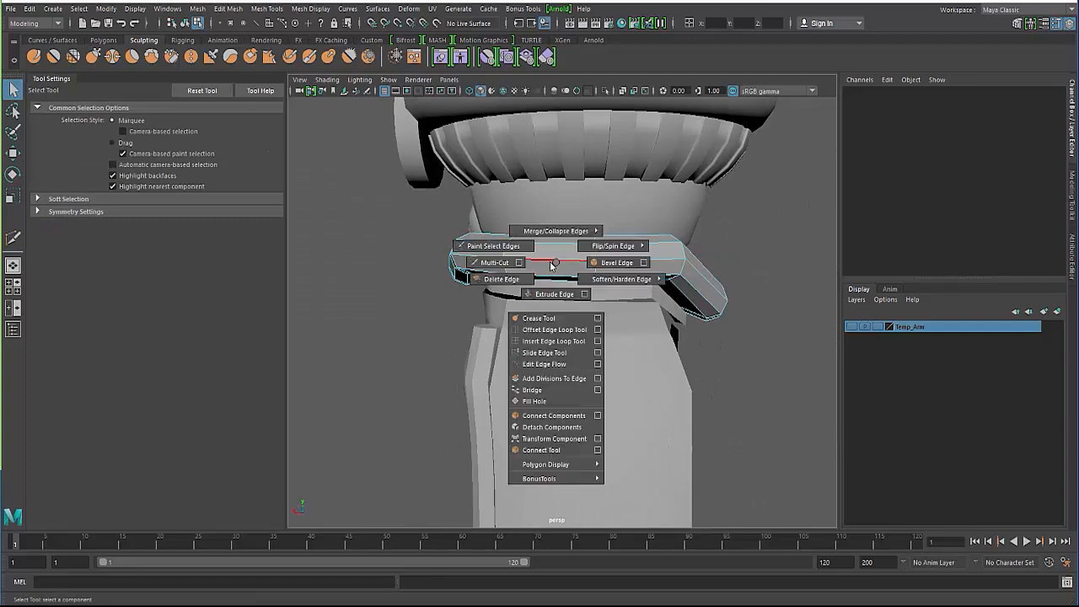
{"action": "left_click", "coordinate": [498, 263]}
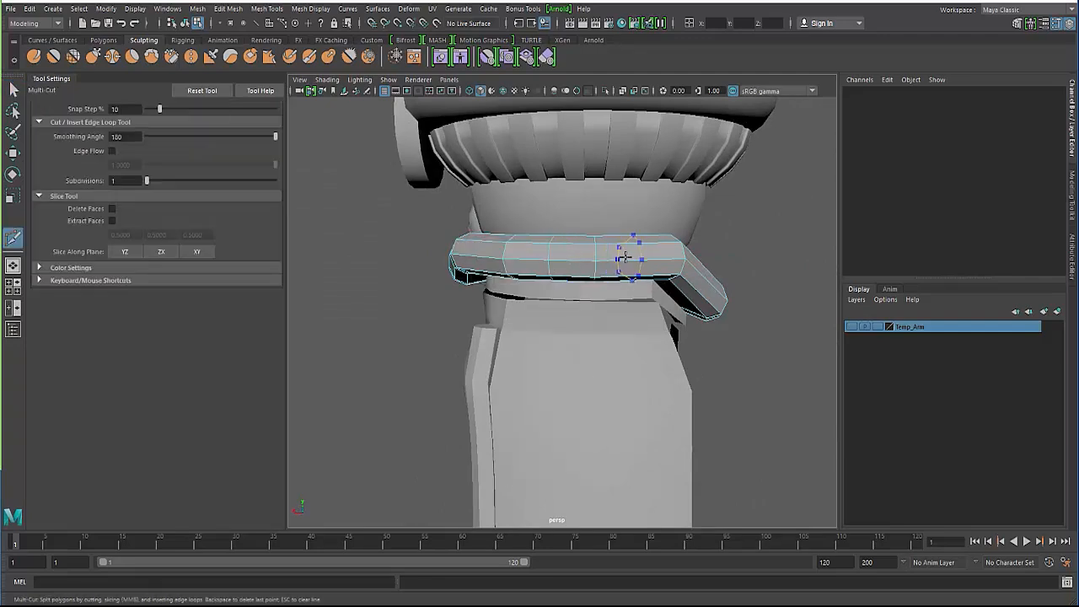
{"action": "left_click_drag", "start_coordinate": [454, 242], "coordinate": [496, 258], "text": "alt"}
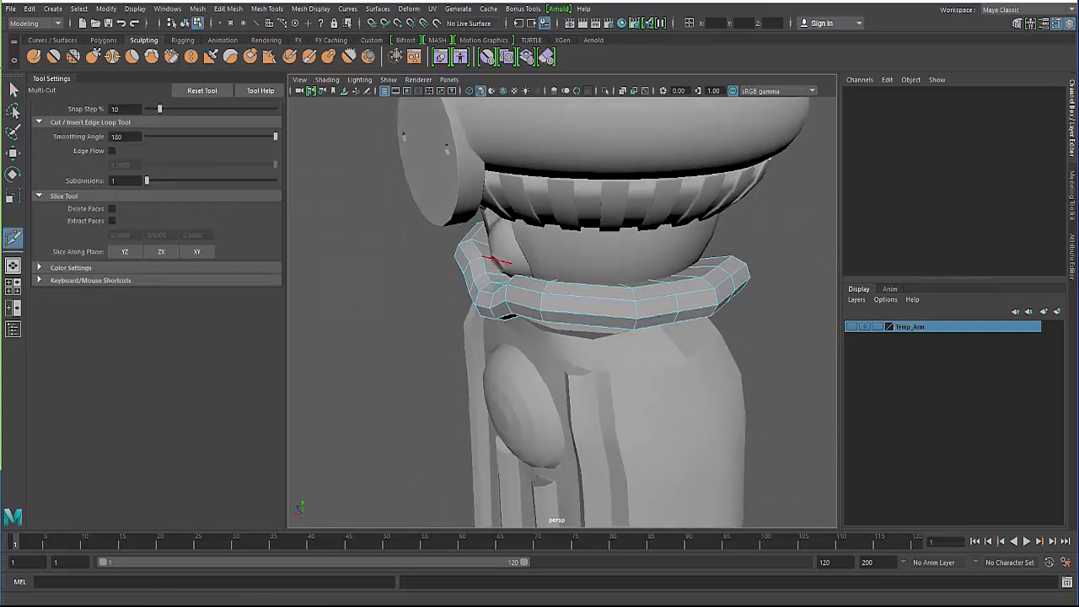
{"action": "left_click", "coordinate": [20, 89]}
Step: Select the band of faces in the middle of the ring's thumb side and move it upward and outward
{"action": "left_click_drag", "start_coordinate": [397, 232], "coordinate": [535, 249], "text": "alt"}
{"action": "right_click_drag", "start_coordinate": [535, 249], "coordinate": [529, 187]}
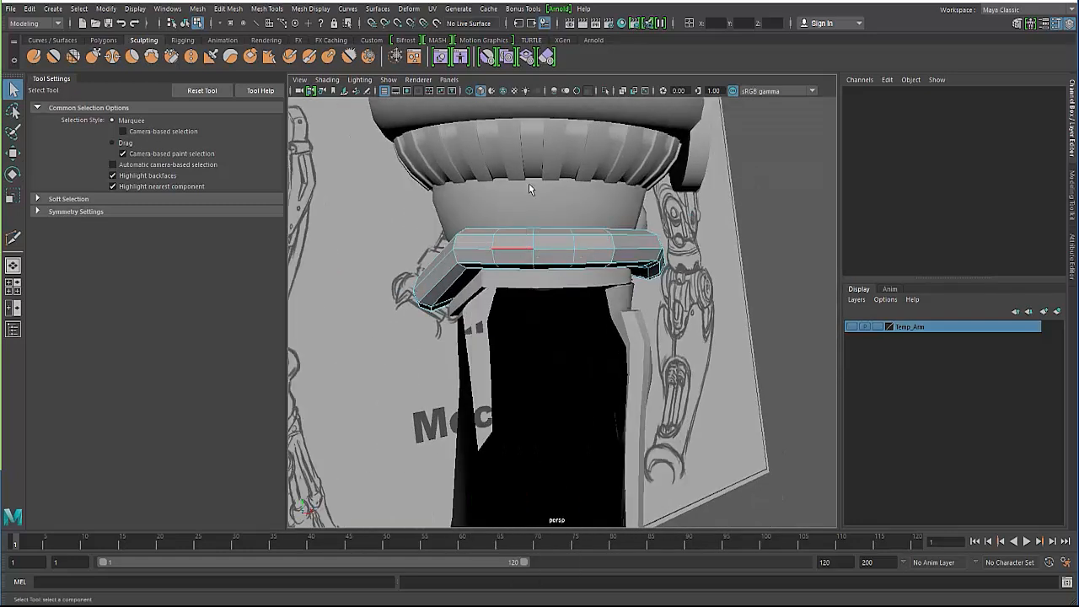
{"action": "left_click", "coordinate": [533, 253]}
{"action": "left_click_drag", "start_coordinate": [533, 251], "coordinate": [523, 221], "text": "alt"}
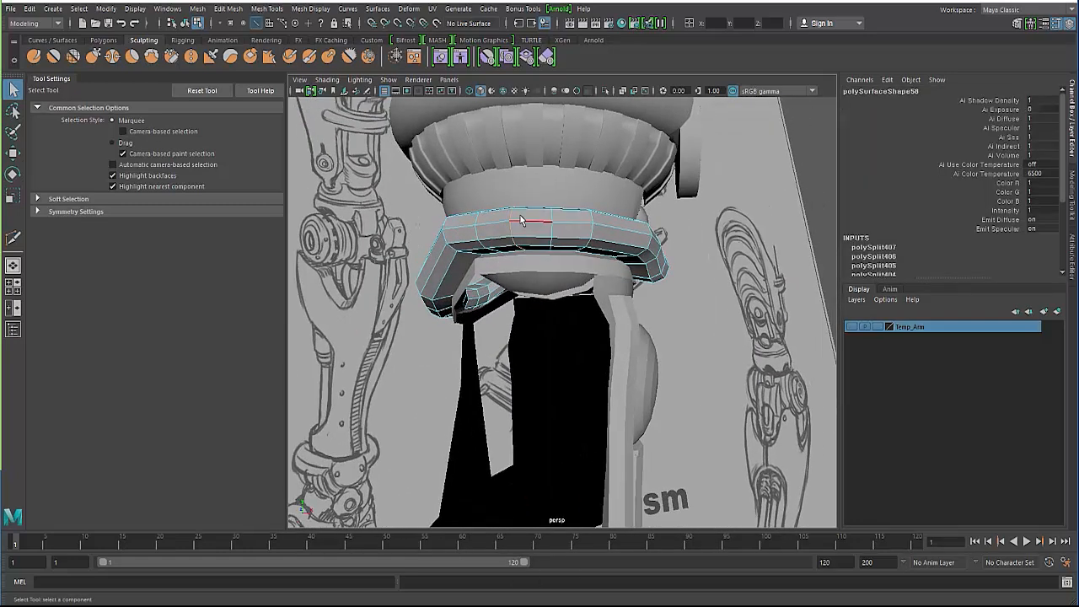
{"action": "mouse_move", "coordinate": [520, 216]}
{"action": "right_mouse_down"}
{"action": "mouse_move", "coordinate": [521, 234]}
{"action": "mouse_move", "coordinate": [520, 196]}
{"action": "right_mouse_up"}
{"action": "left_click_drag", "start_coordinate": [520, 195], "coordinate": [541, 283], "text": "alt"}
{"action": "right_click_drag", "start_coordinate": [540, 280], "coordinate": [541, 288]}
{"action": "left_click", "coordinate": [542, 287]}
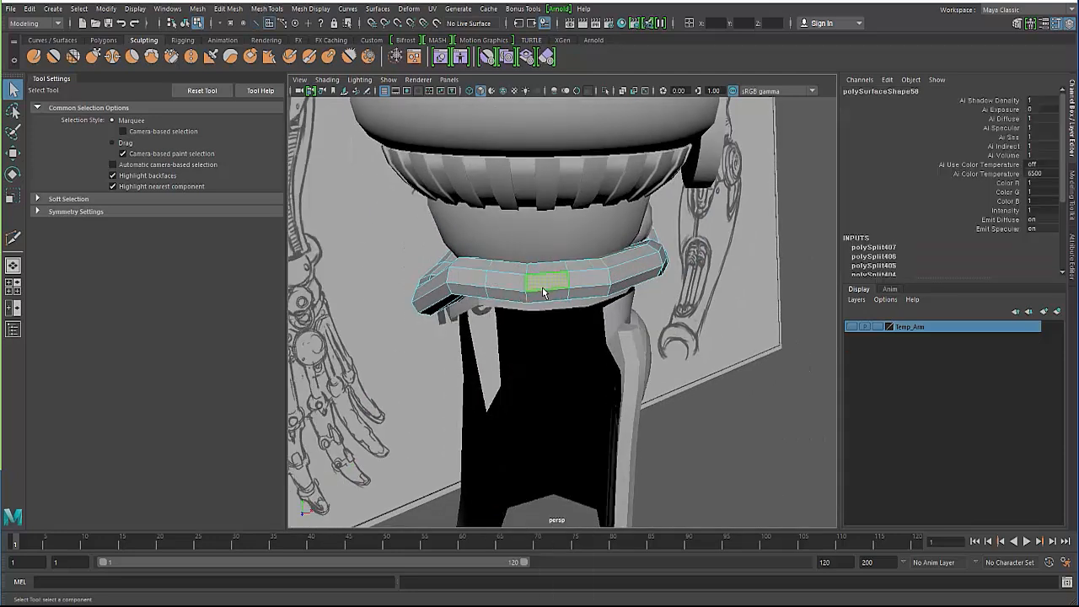
{"action": "left_click_drag", "start_coordinate": [502, 301], "coordinate": [468, 200], "text": "alt"}
{"action": "key", "text": "w"}
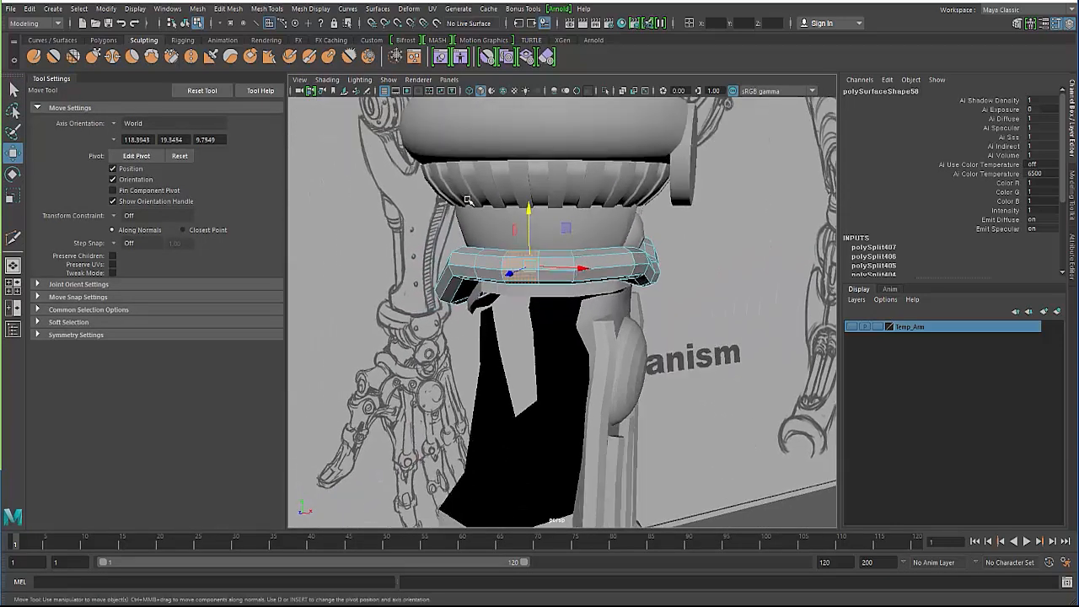
{"action": "left_click_drag", "start_coordinate": [530, 212], "coordinate": [418, 252]}
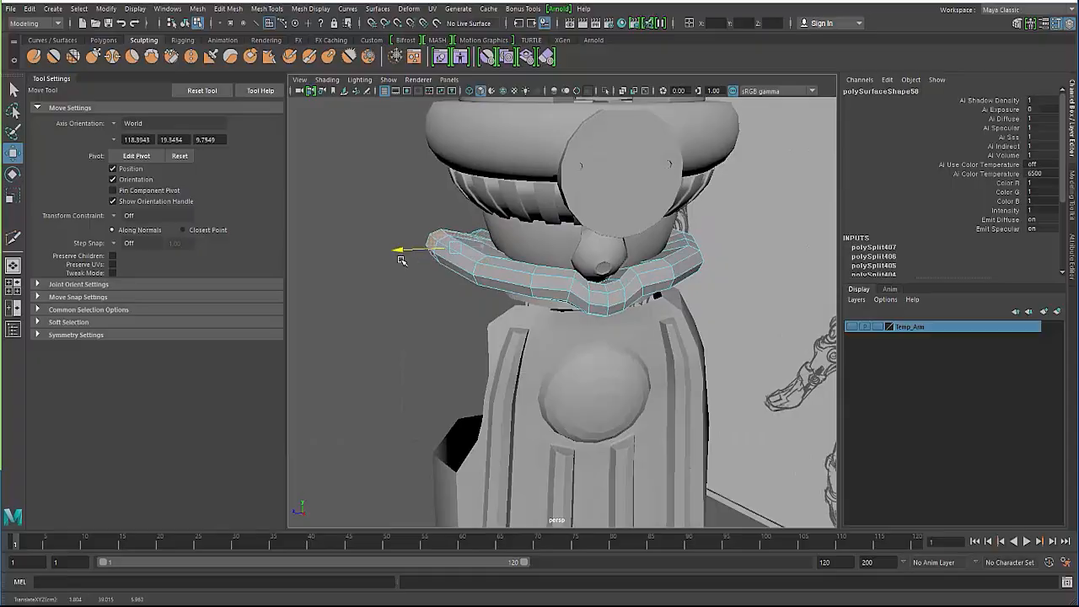
{"action": "key", "text": "4"}
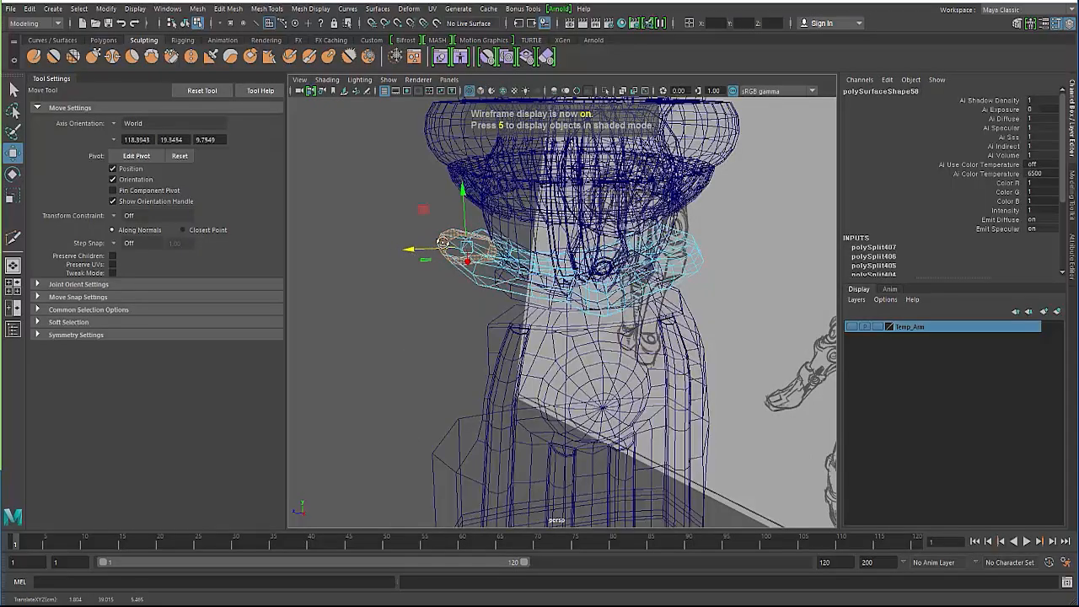
{"action": "mouse_move", "coordinate": [403, 264]}
{"action": "left_mouse_down", "text": "alt"}
{"action": "mouse_move", "coordinate": [506, 200]}
{"action": "mouse_move", "coordinate": [555, 372]}
{"action": "mouse_move", "coordinate": [441, 393]}
{"action": "left_mouse_up", "text": "alt"}
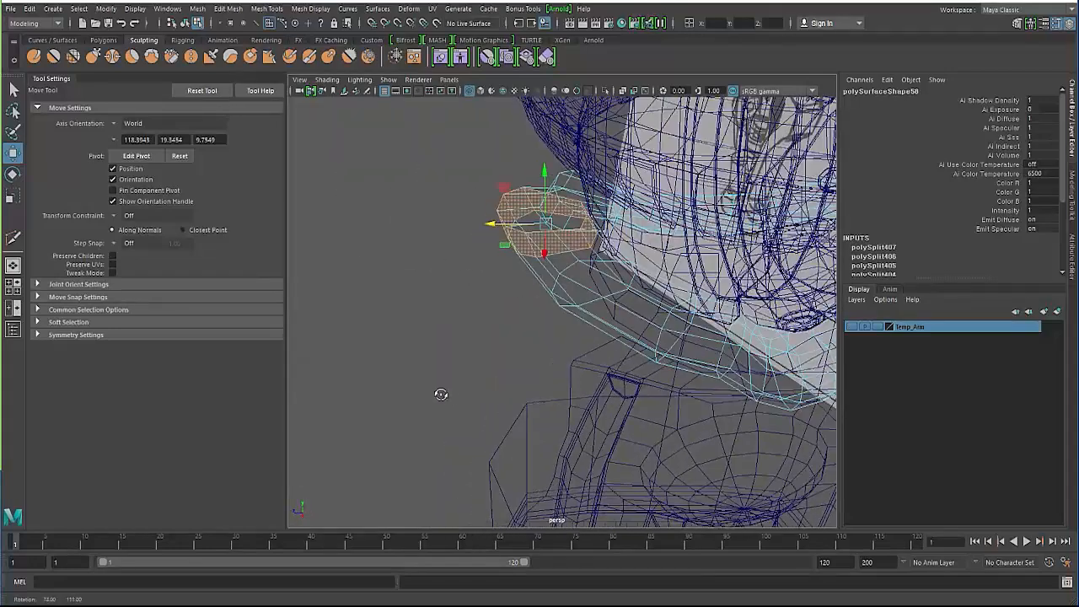
{"action": "key", "text": "5"}
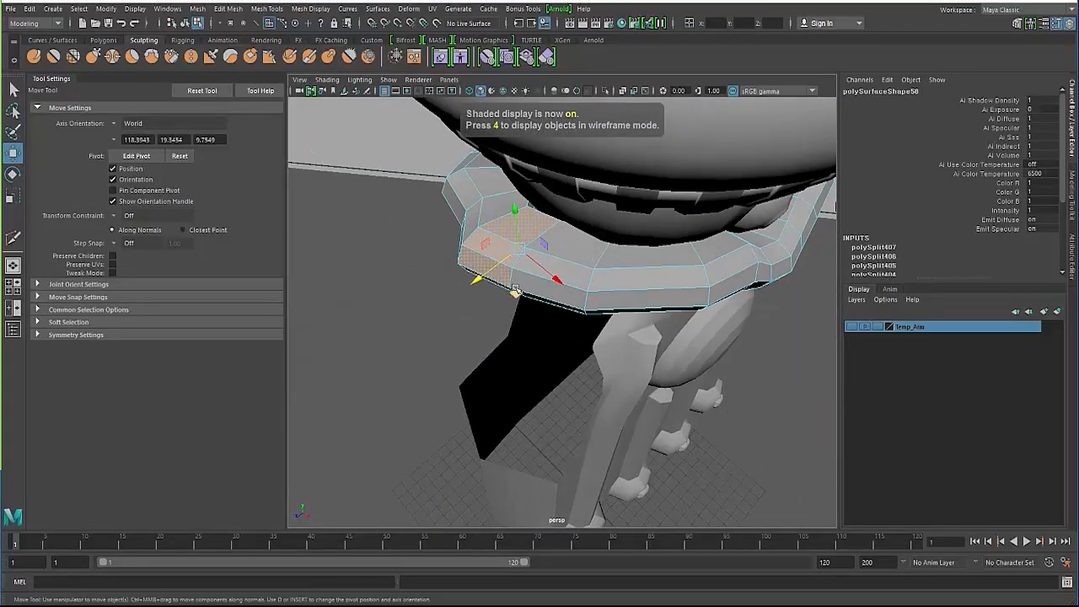
{"action": "left_click_drag", "start_coordinate": [498, 272], "coordinate": [539, 214], "text": "alt"}
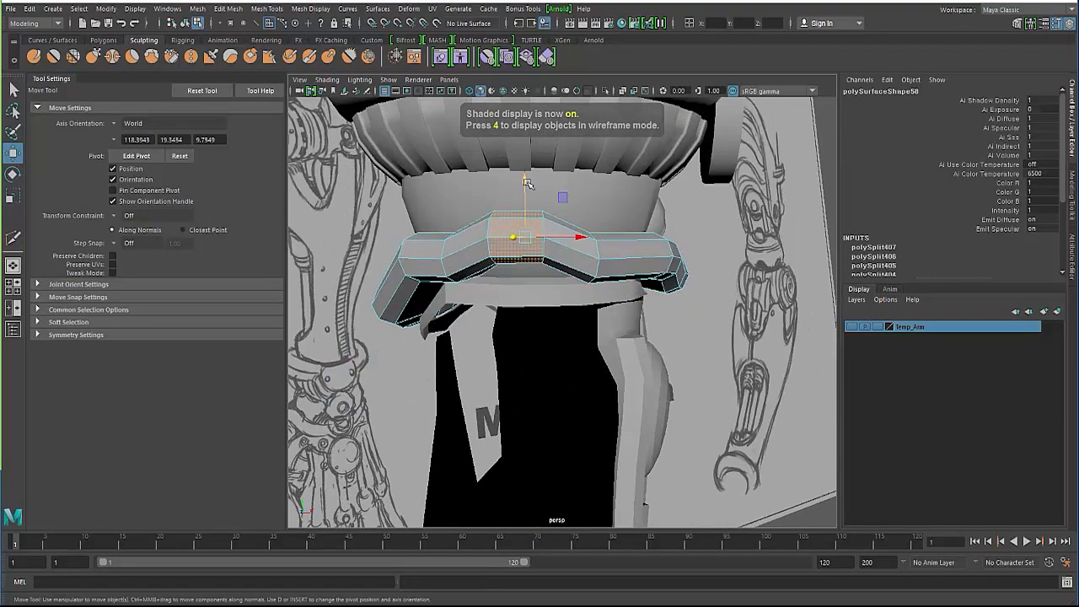
Step: Adjust the vertical position of the ring's edge loops between the raised section and the front dip
{"action": "left_click_drag", "start_coordinate": [582, 244], "coordinate": [506, 247], "text": "alt"}
{"action": "right_click_drag", "start_coordinate": [603, 260], "coordinate": [600, 232]}
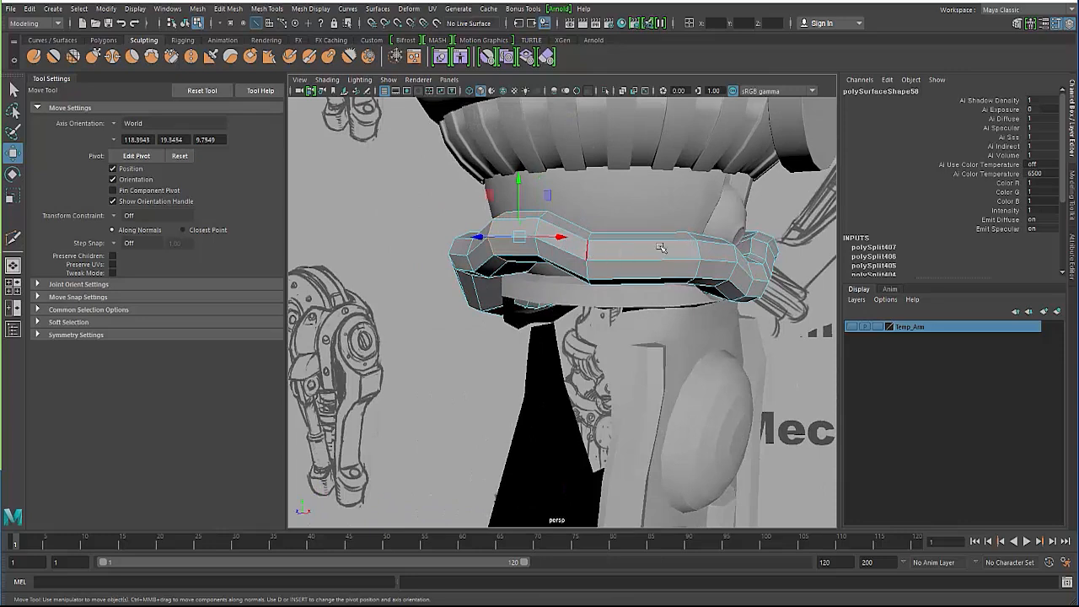
{"action": "left_click_drag", "start_coordinate": [661, 247], "coordinate": [678, 248], "text": "alt"}
{"action": "left_click_drag", "start_coordinate": [692, 208], "coordinate": [691, 208]}
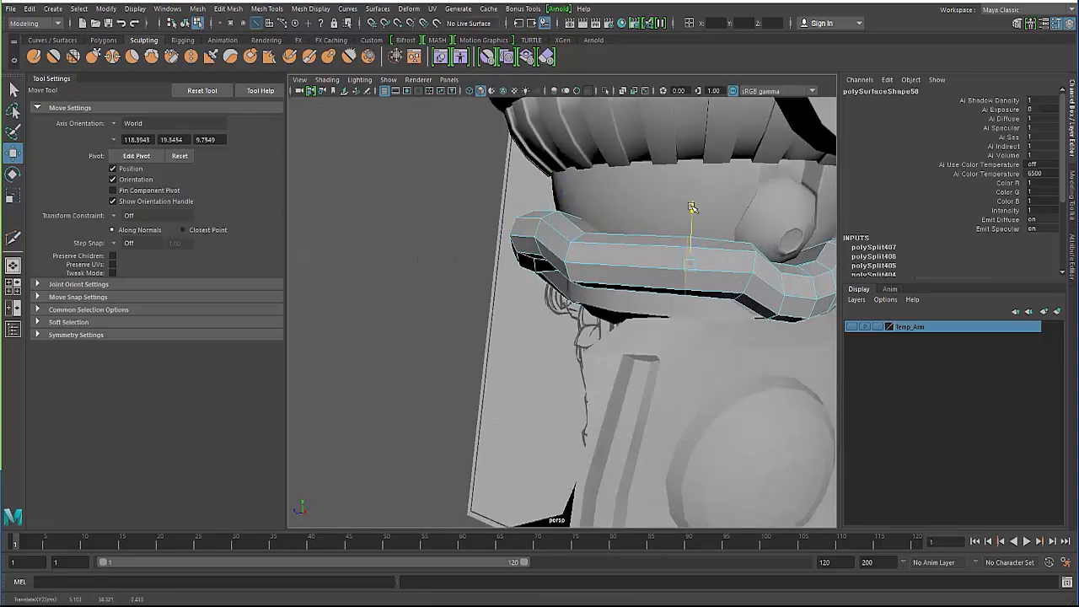
{"action": "mouse_move", "coordinate": [588, 245]}
{"action": "left_mouse_down", "text": "alt"}
{"action": "mouse_move", "coordinate": [624, 248]}
{"action": "mouse_move", "coordinate": [583, 251]}
{"action": "left_mouse_up", "text": "alt"}
{"action": "left_click_drag", "start_coordinate": [597, 205], "coordinate": [452, 187]}
Step: Select the middle band of faces on the ring's side opposite the thumb and raise it in the front view
{"action": "left_click_drag", "start_coordinate": [455, 238], "coordinate": [603, 309], "text": "alt"}
{"action": "right_click_drag", "start_coordinate": [578, 263], "coordinate": [579, 312]}
{"action": "key", "text": "space"}
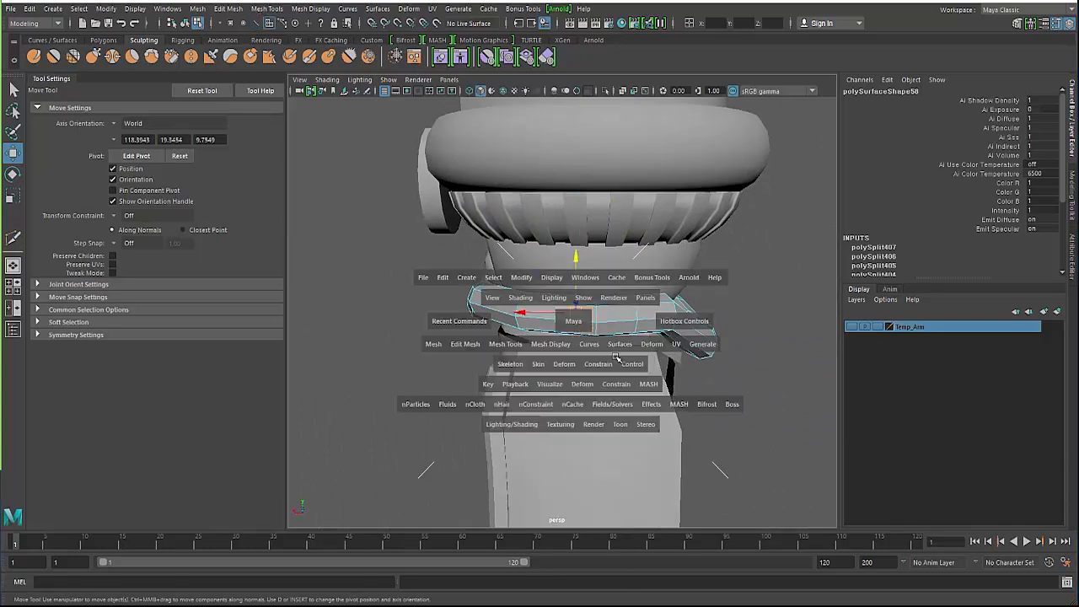
{"action": "key", "text": "space"}
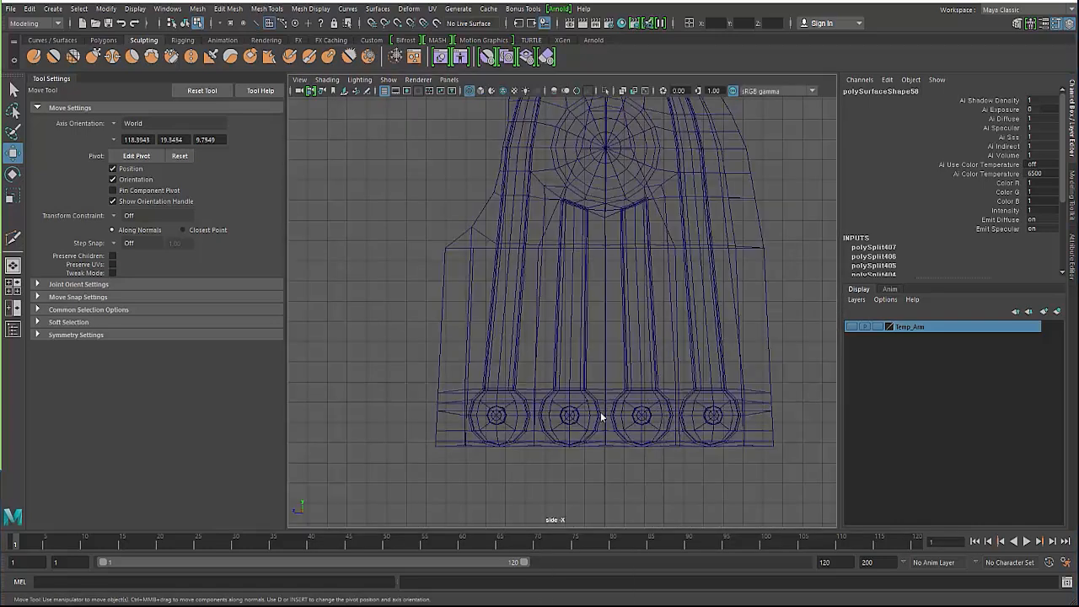
{"action": "key", "text": "space"}
{"action": "key", "text": "space"}
{"action": "key", "text": "f"}
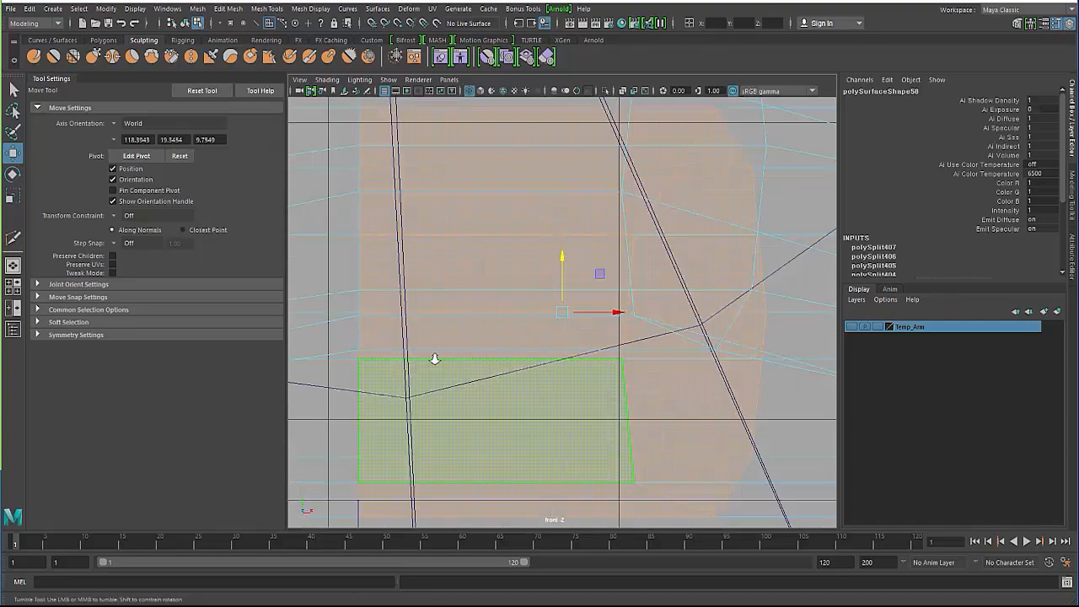
{"action": "scroll", "coordinate": [433, 359], "scroll_direction": "down", "scroll_amount": 10}
{"action": "left_click_drag", "start_coordinate": [433, 359], "coordinate": [539, 338], "text": "alt"}
{"action": "right_click_drag", "start_coordinate": [539, 338], "coordinate": [693, 360], "text": "alt"}
{"action": "scroll", "coordinate": [562, 250], "scroll_direction": "up", "scroll_amount": 3}
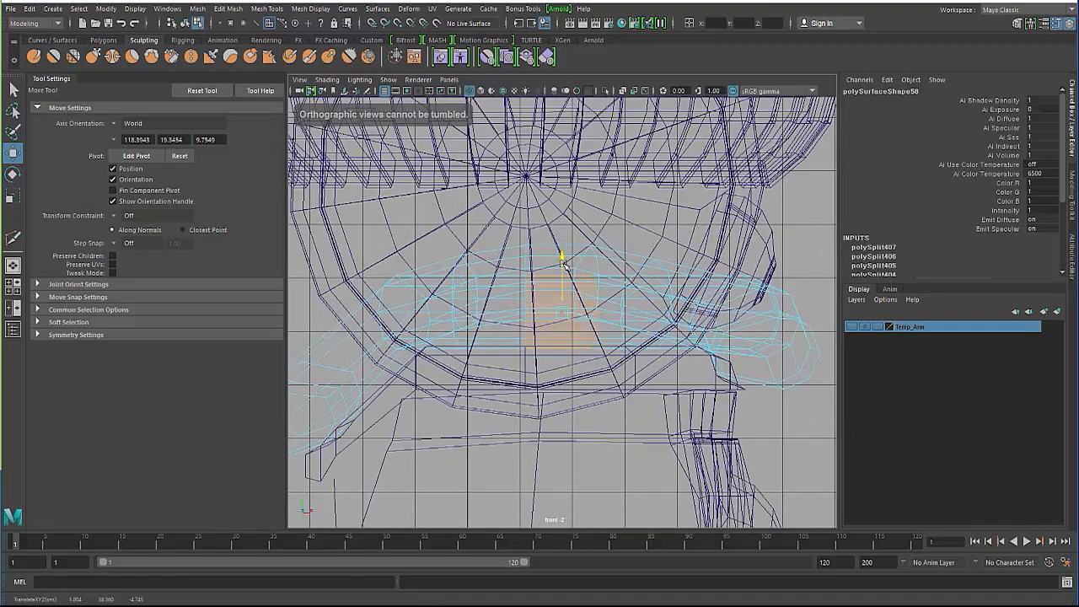
{"action": "left_click_drag", "start_coordinate": [563, 266], "coordinate": [562, 232]}
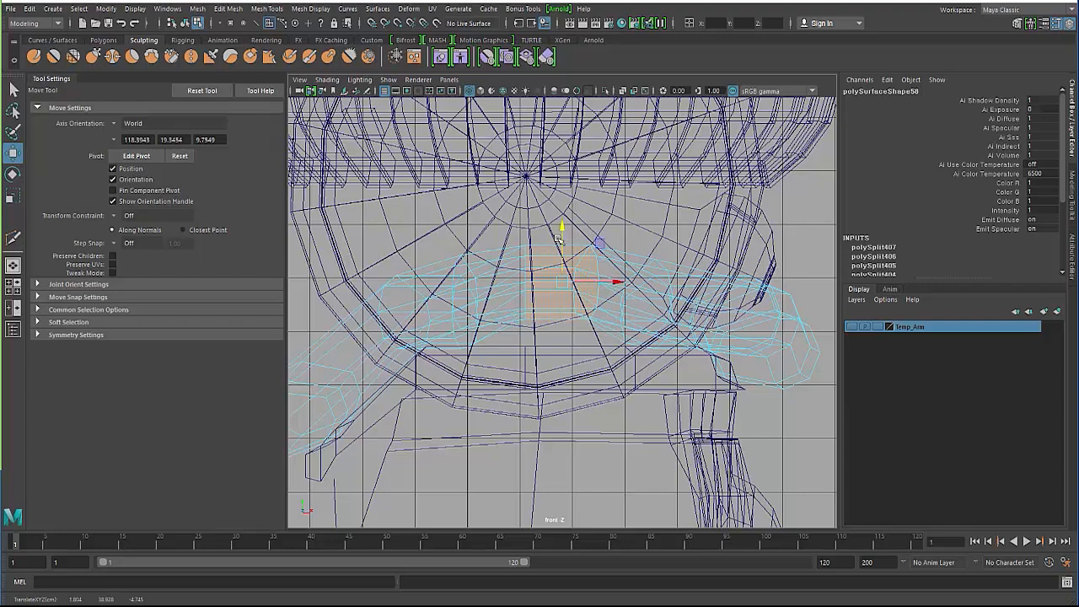
Step: Select the edge loop beside the raised band and move it slightly upward in the front view
{"action": "key", "text": "space"}
{"action": "key", "text": "f"}
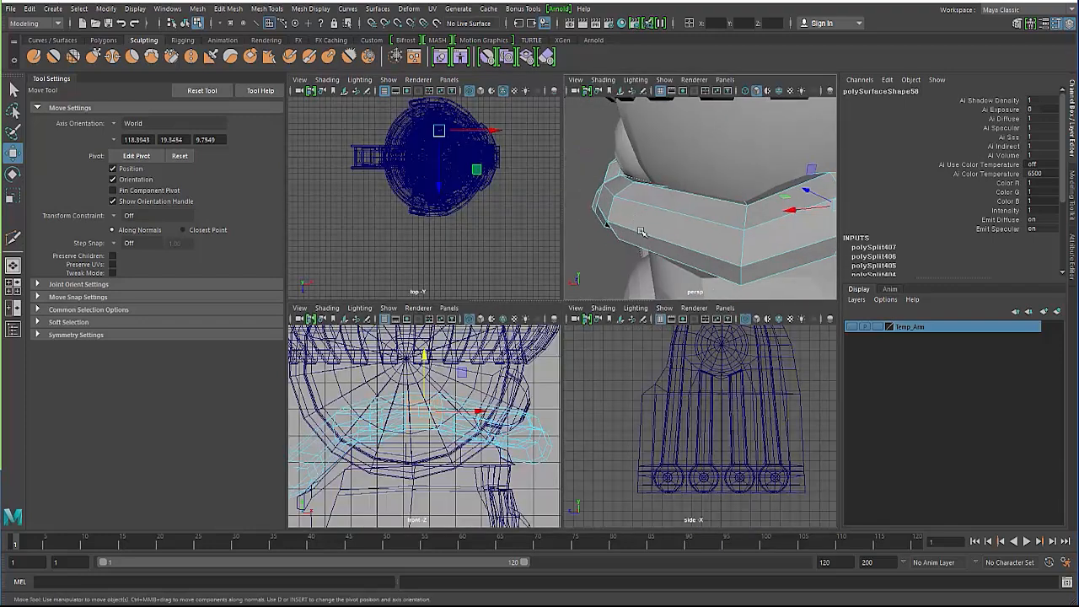
{"action": "right_click_drag", "start_coordinate": [641, 232], "coordinate": [663, 110]}
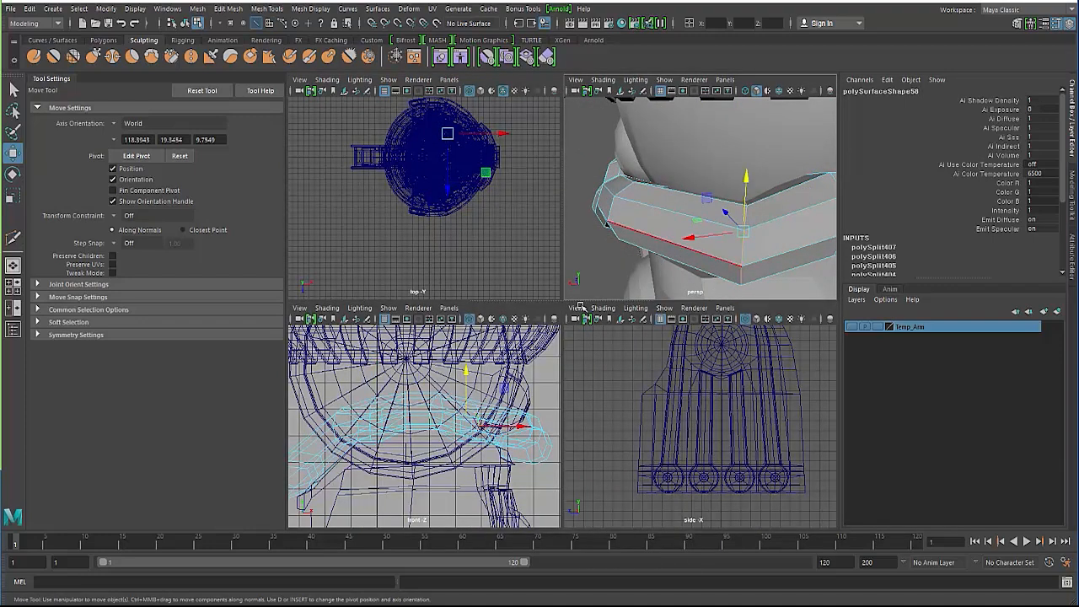
{"action": "key", "text": "space"}
{"action": "left_click_drag", "start_coordinate": [649, 257], "coordinate": [647, 243]}
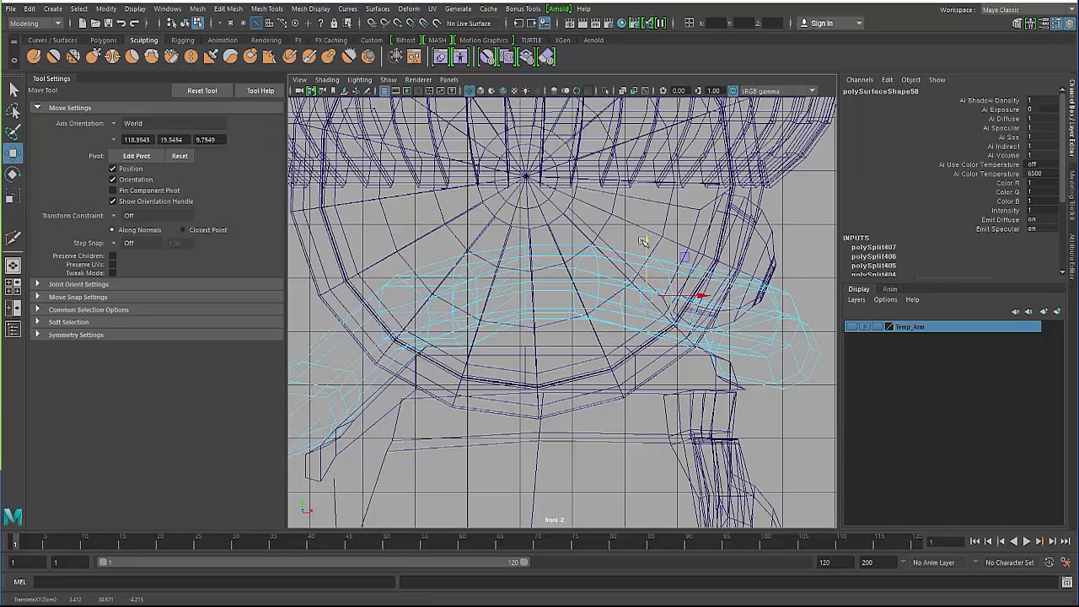
Step: Raise the matching edge loop on the other side of the raised band in the front view
{"action": "key", "text": "space"}
{"action": "left_click_drag", "start_coordinate": [677, 241], "coordinate": [667, 204], "text": "alt"}
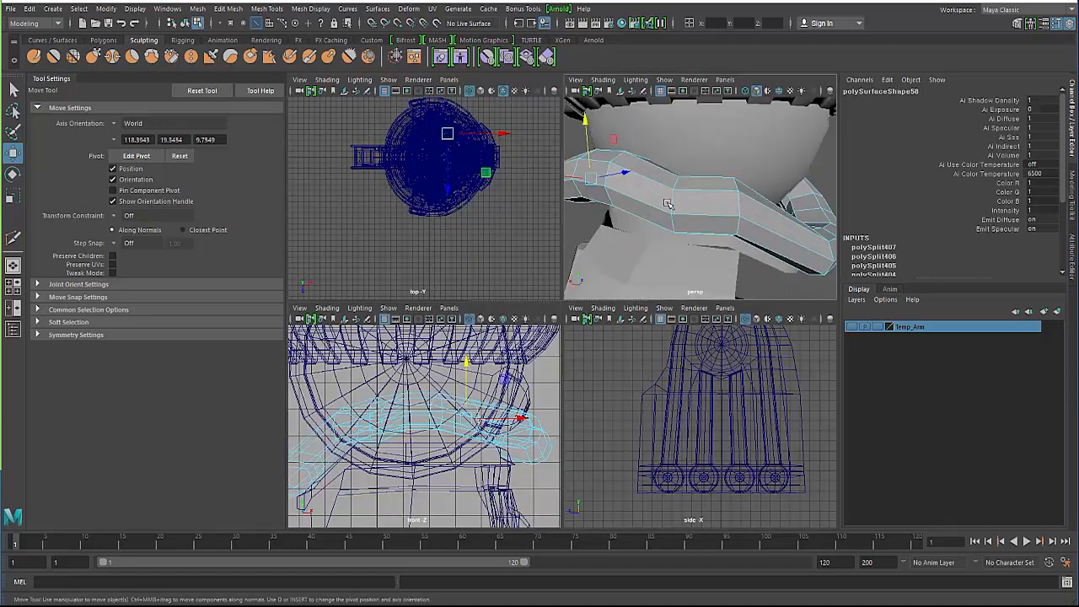
{"action": "left_click", "coordinate": [667, 204]}
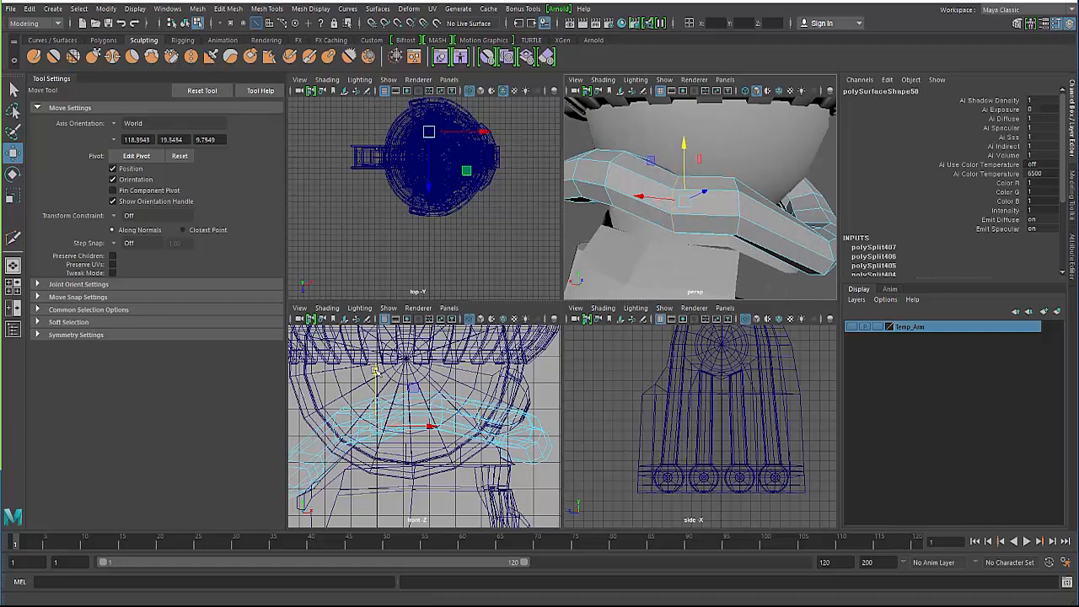
{"action": "left_click_drag", "start_coordinate": [376, 371], "coordinate": [376, 361]}
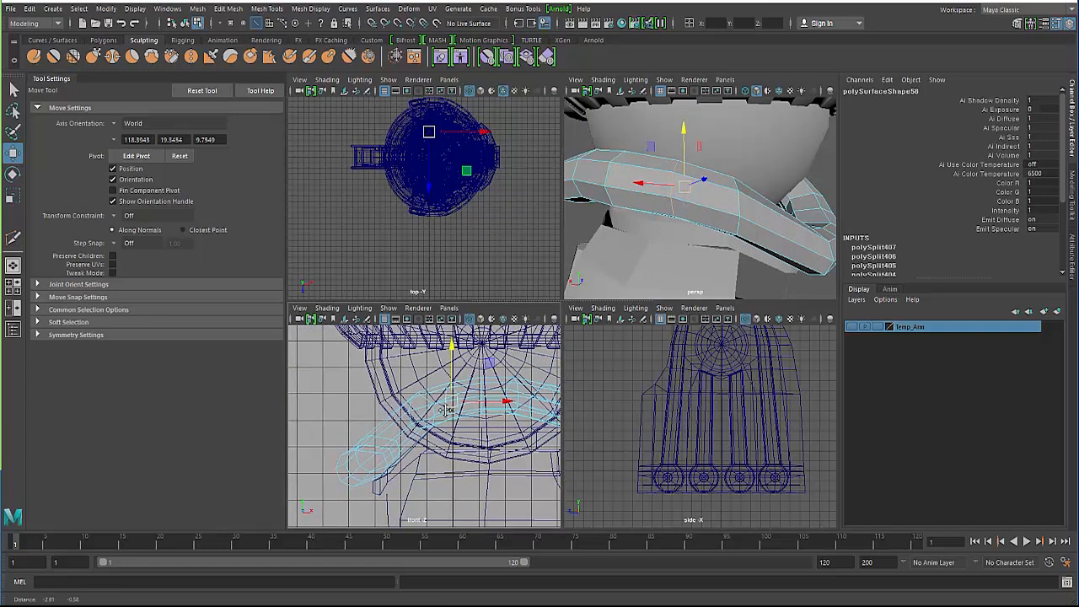
Step: Select the band of faces at the middle of the ring's lowest end and adjust its depth
{"action": "key", "text": "space"}
{"action": "scroll", "coordinate": [583, 288], "scroll_direction": "down", "scroll_amount": 5}
{"action": "left_click_drag", "start_coordinate": [582, 288], "coordinate": [456, 339], "text": "alt"}
{"action": "left_click", "coordinate": [378, 292]}
{"action": "key", "text": "ctrl+z"}
{"action": "right_click_drag", "start_coordinate": [456, 339], "coordinate": [459, 297]}
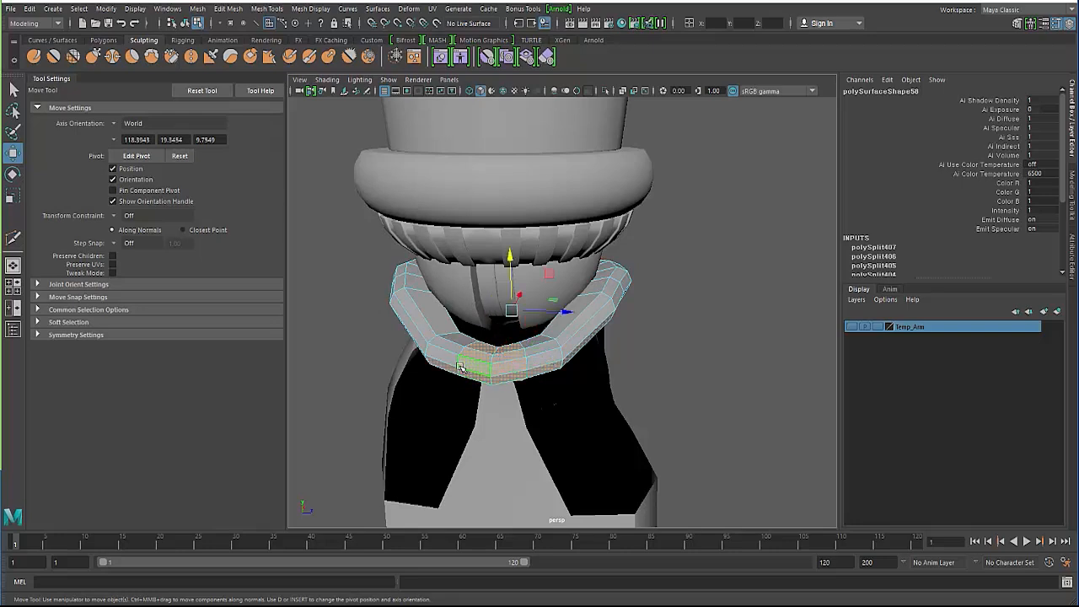
{"action": "left_click_drag", "start_coordinate": [460, 367], "coordinate": [487, 338], "text": "alt"}
{"action": "left_click", "coordinate": [352, 354]}
{"action": "left_click_drag", "start_coordinate": [534, 379], "coordinate": [487, 326]}
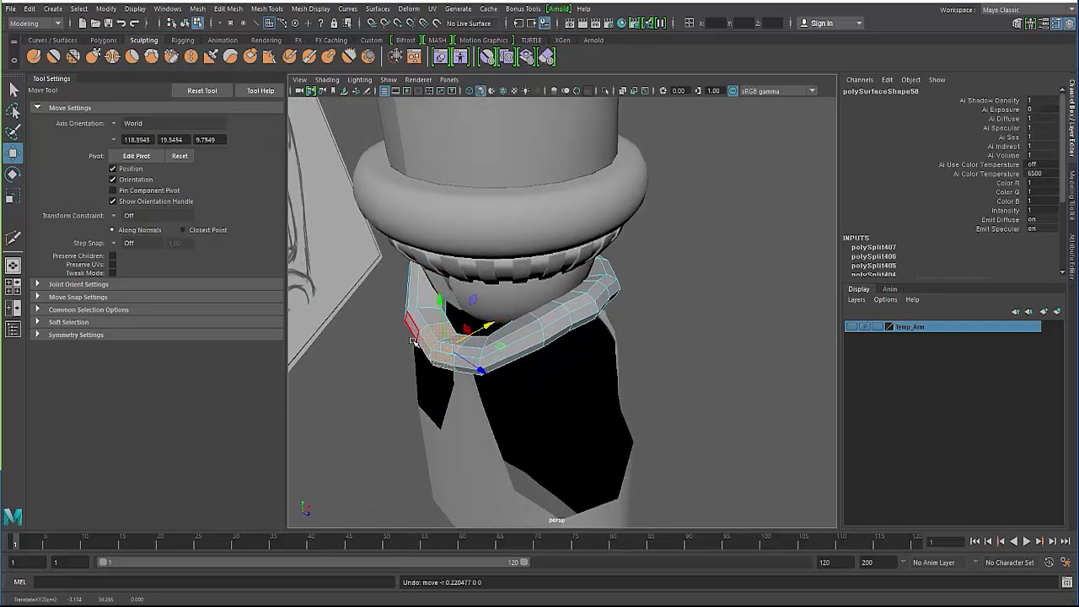
Step: Enable soft selection, adjust its falloff radius and shift the selected faces at the ring's low end
{"action": "left_click_drag", "start_coordinate": [413, 340], "coordinate": [464, 376], "text": "alt"}
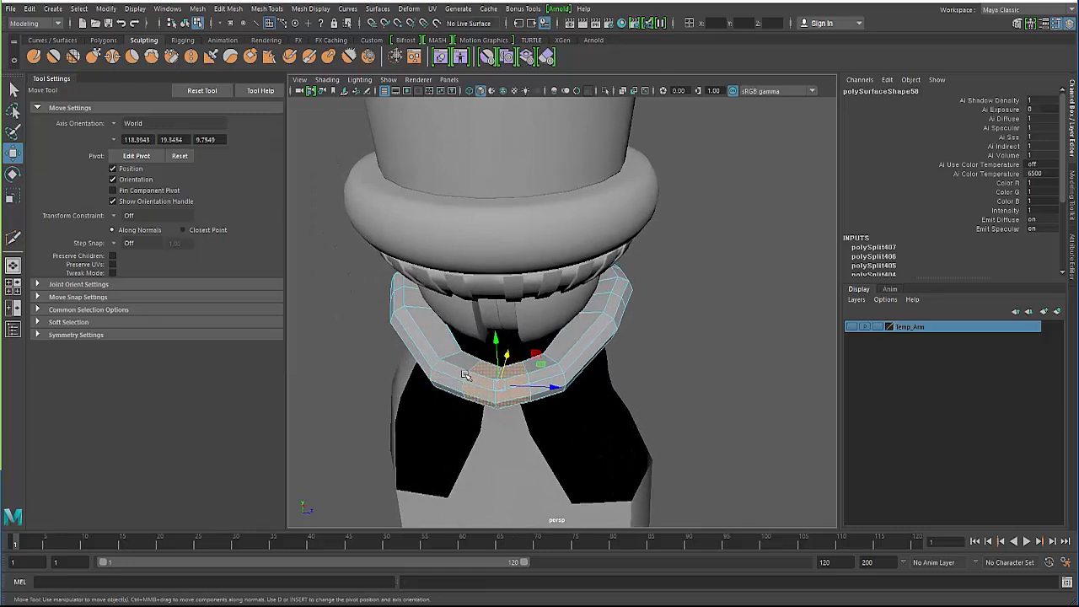
{"action": "key", "text": "b"}
{"action": "middle_click_drag", "start_coordinate": [472, 374], "coordinate": [411, 396]}
{"action": "left_click_drag", "start_coordinate": [411, 396], "coordinate": [504, 357], "text": "alt"}
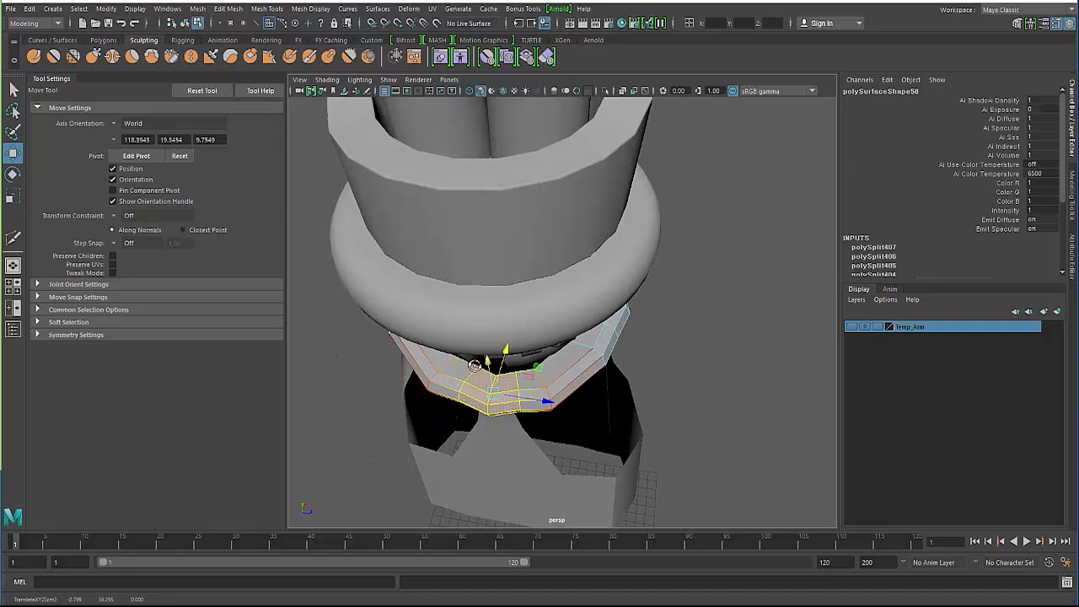
Step: Select the center edge loop of the ring's low end, disable soft selection and move the loop inward to round the curve
{"action": "left_click_drag", "start_coordinate": [474, 366], "coordinate": [502, 331], "text": "alt"}
{"action": "right_click_drag", "start_coordinate": [495, 403], "coordinate": [492, 366], "text": "alt"}
{"action": "left_click_drag", "start_coordinate": [491, 366], "coordinate": [456, 346], "text": "alt"}
{"action": "right_click", "coordinate": [453, 345]}
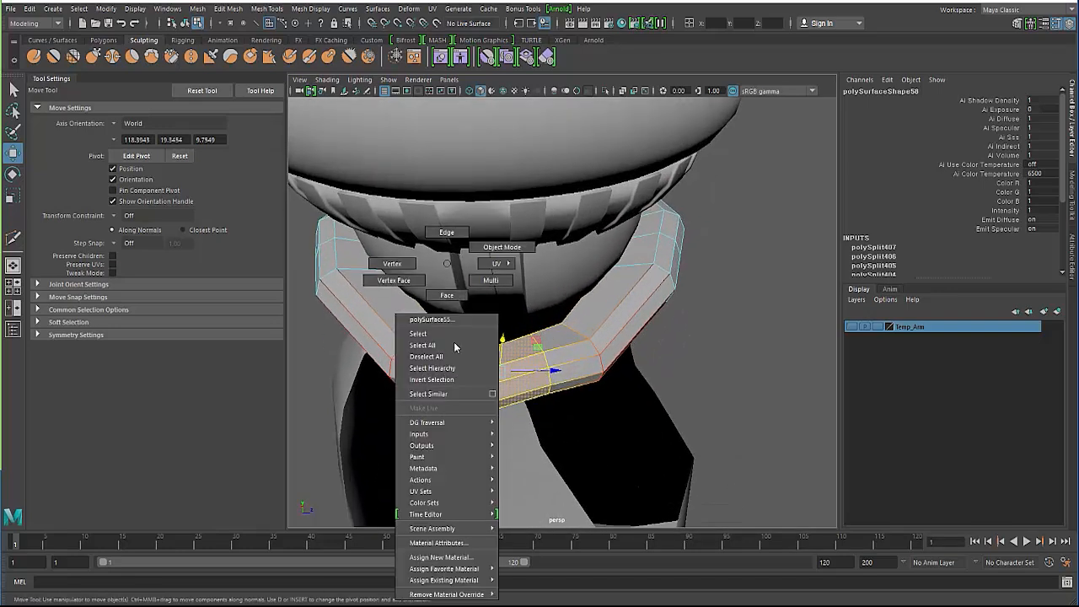
{"action": "left_click", "coordinate": [467, 216]}
{"action": "double_click", "coordinate": [493, 380]}
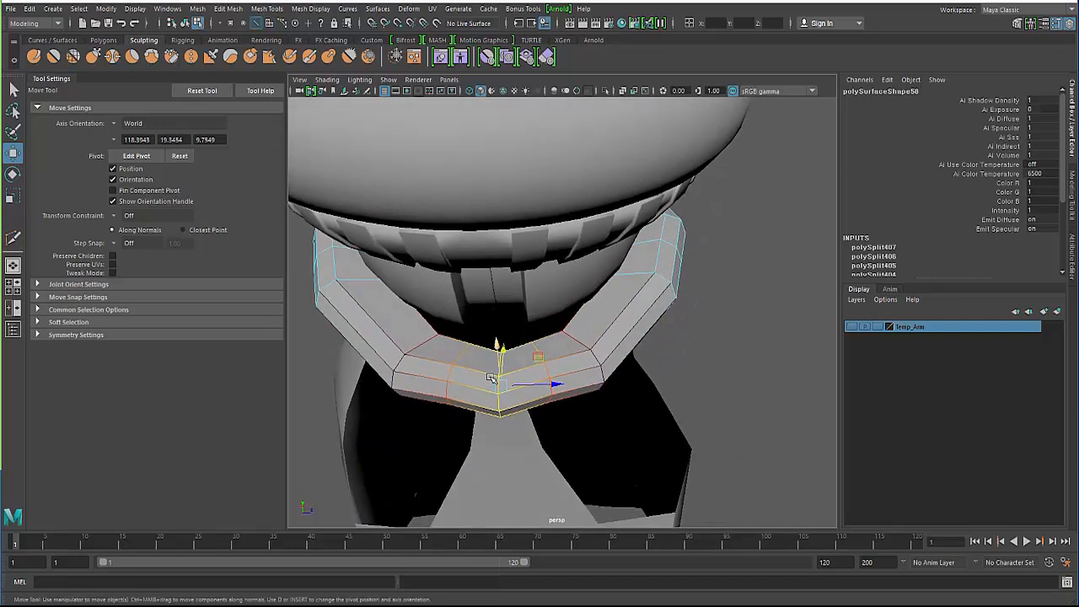
{"action": "key", "text": "b"}
{"action": "left_click_drag", "start_coordinate": [463, 371], "coordinate": [497, 362], "text": "alt"}
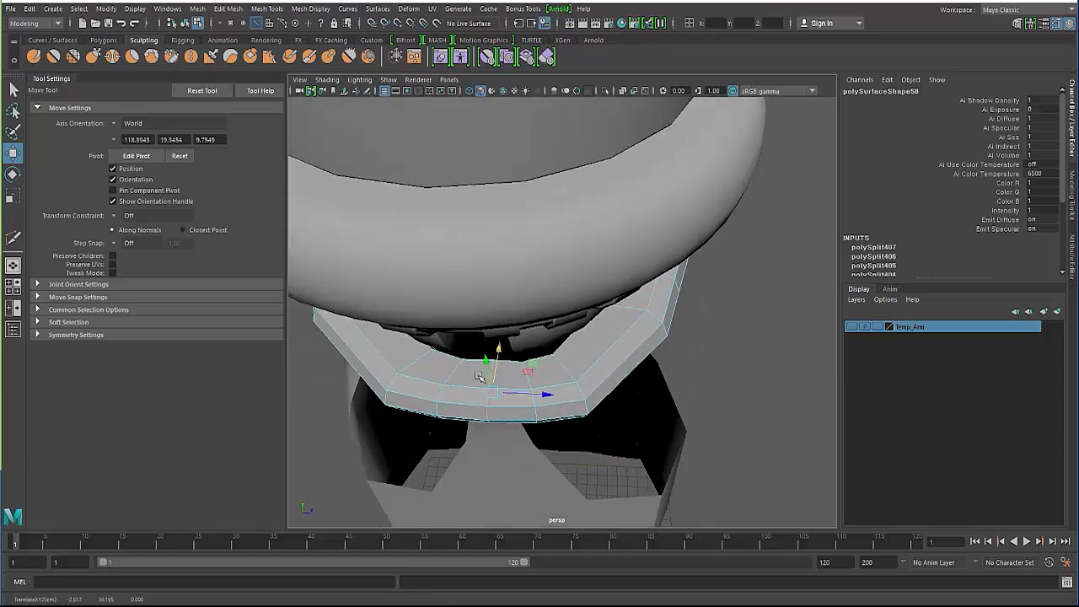
Step: Select the middle edge of the separate strip beneath the ring's low end and move it toward the ring's inner curve
{"action": "mouse_move", "coordinate": [478, 377]}
{"action": "left_mouse_down", "text": "alt"}
{"action": "mouse_move", "coordinate": [369, 296]}
{"action": "mouse_move", "coordinate": [457, 319]}
{"action": "mouse_move", "coordinate": [435, 312]}
{"action": "mouse_move", "coordinate": [419, 346]}
{"action": "left_mouse_up", "text": "alt"}
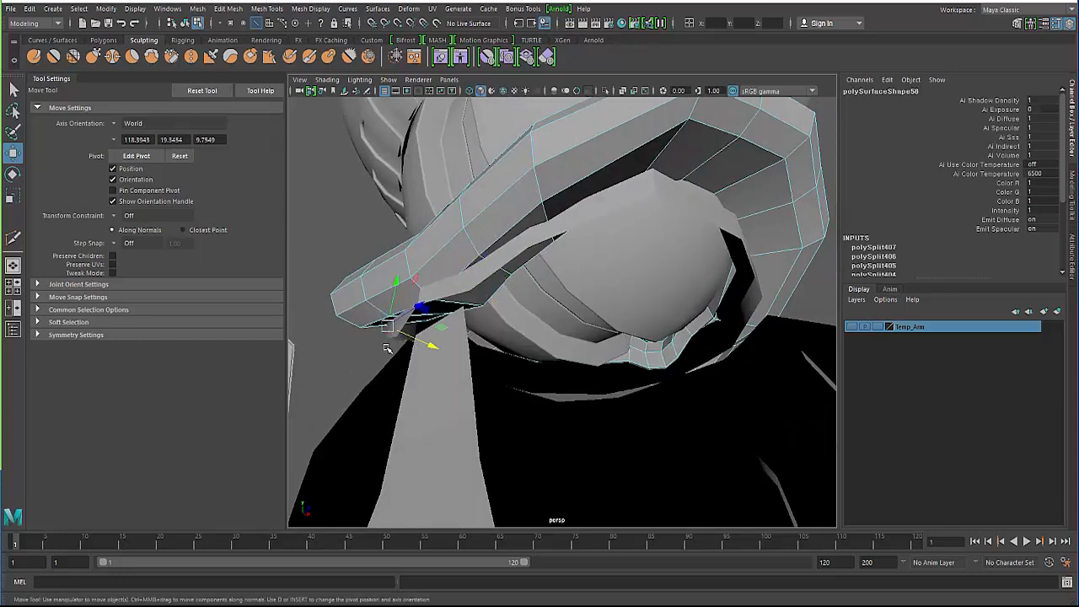
{"action": "key", "text": "F8"}
{"action": "left_click", "coordinate": [388, 333]}
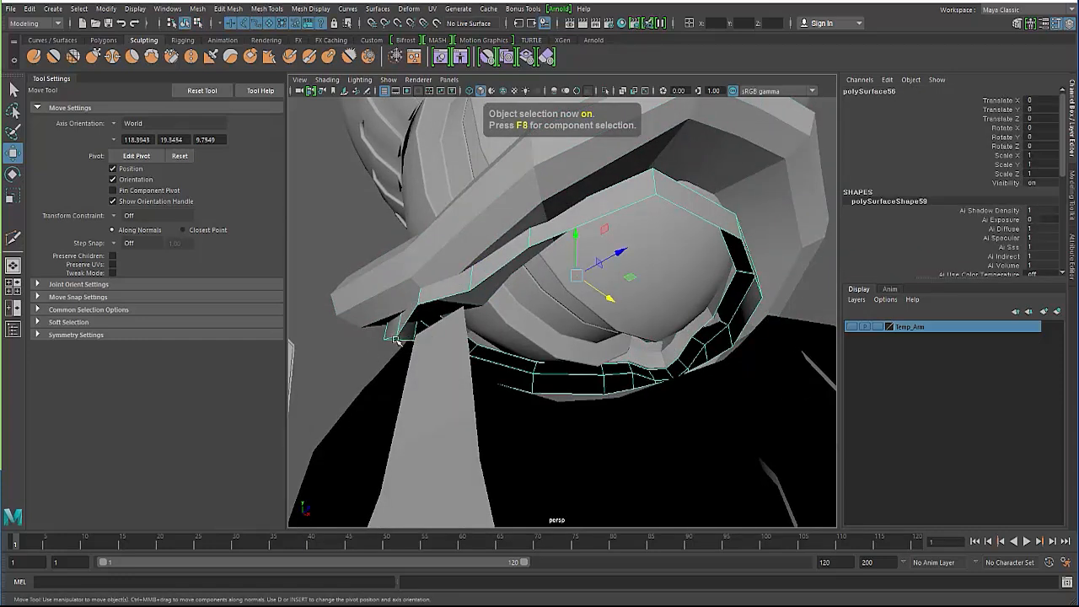
{"action": "left_click_drag", "start_coordinate": [396, 339], "coordinate": [426, 263], "text": "alt"}
{"action": "right_click_drag", "start_coordinate": [426, 263], "coordinate": [447, 263]}
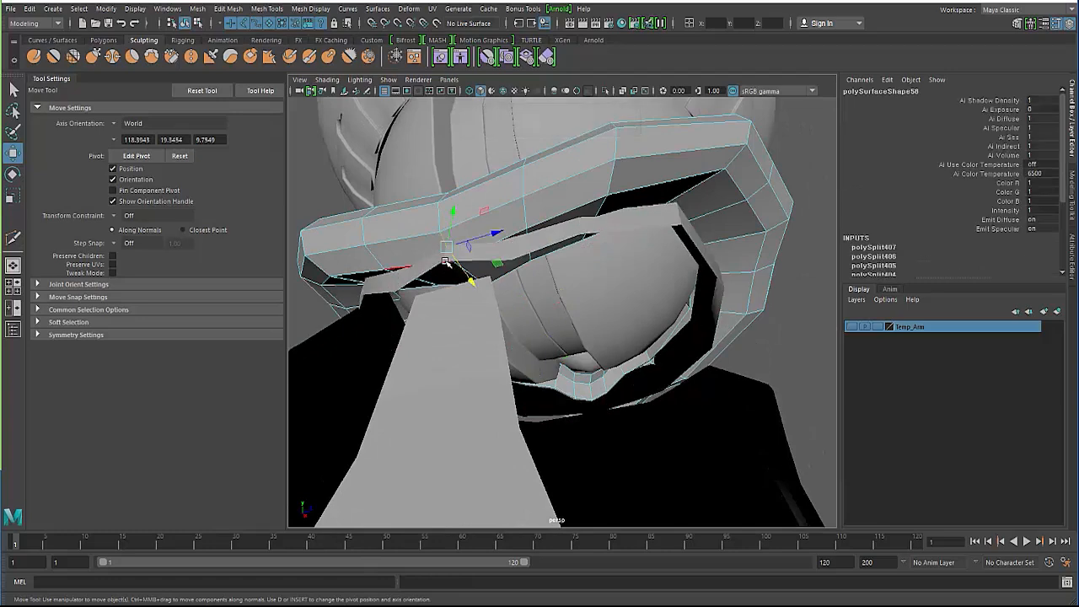
{"action": "left_click_drag", "start_coordinate": [373, 293], "coordinate": [442, 348], "text": "alt"}
{"action": "left_click", "coordinate": [442, 348]}
{"action": "mouse_move", "coordinate": [442, 349]}
{"action": "right_mouse_down"}
{"action": "mouse_move", "coordinate": [441, 264]}
{"action": "mouse_move", "coordinate": [442, 337]}
{"action": "right_mouse_up"}
{"action": "right_click_drag", "start_coordinate": [445, 232], "coordinate": [444, 232]}
{"action": "mouse_move", "coordinate": [445, 236]}
{"action": "left_mouse_down", "text": "alt"}
{"action": "mouse_move", "coordinate": [453, 284]}
{"action": "mouse_move", "coordinate": [409, 324]}
{"action": "mouse_move", "coordinate": [430, 253]}
{"action": "mouse_move", "coordinate": [452, 253]}
{"action": "left_mouse_up", "text": "alt"}
{"action": "left_click", "coordinate": [426, 305]}
{"action": "key", "text": "4"}
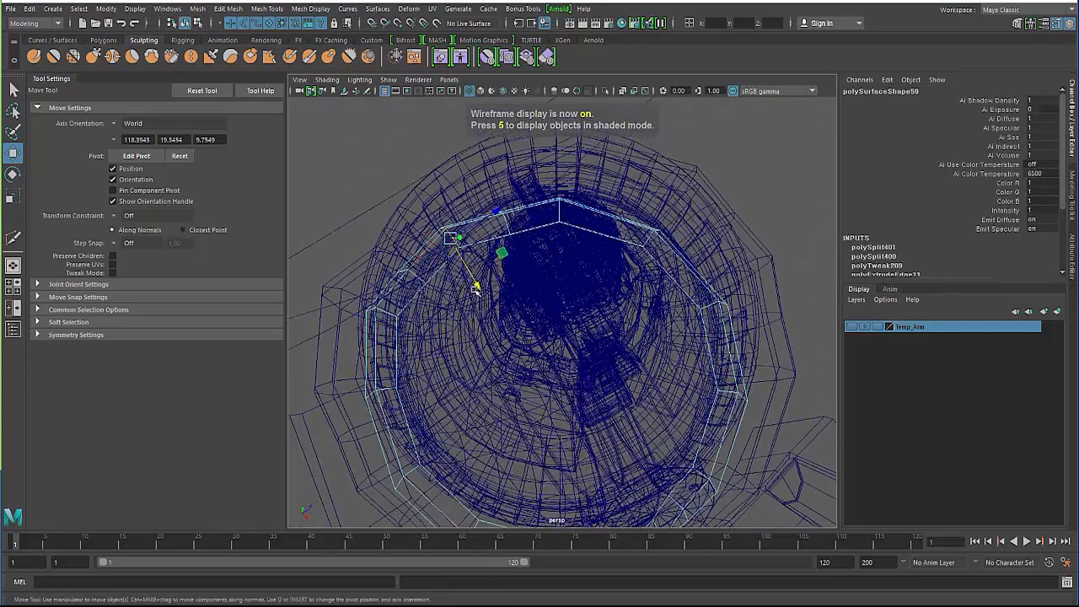
{"action": "key", "text": "5"}
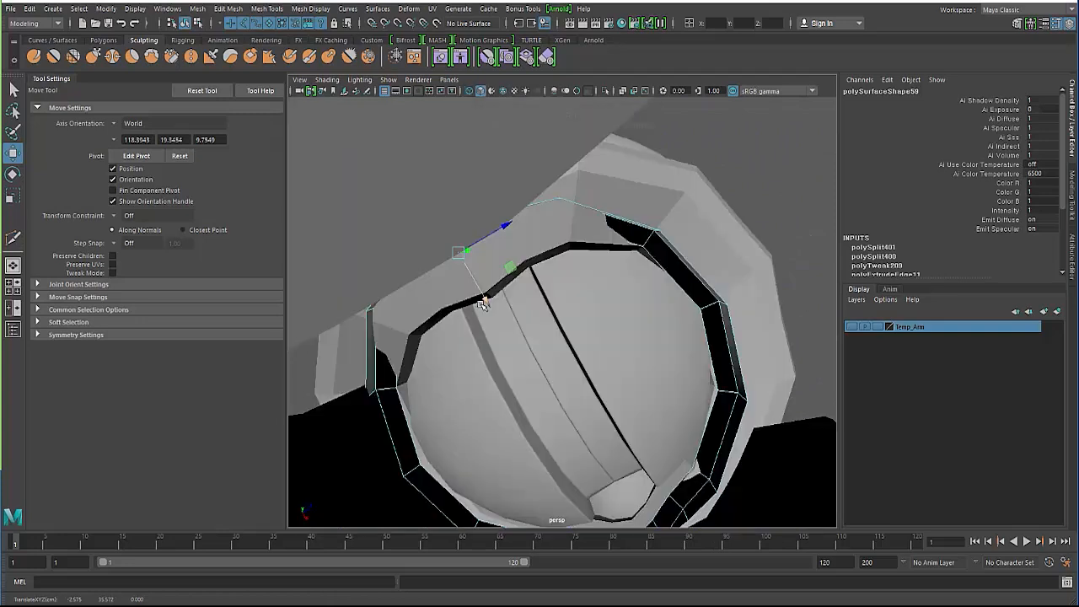
Step: Select the two middle inner-rim faces at the ring's low end and move them outward, away from the wrist ball
{"action": "mouse_move", "coordinate": [483, 304]}
{"action": "left_mouse_down", "text": "alt"}
{"action": "mouse_move", "coordinate": [501, 329]}
{"action": "mouse_move", "coordinate": [414, 270]}
{"action": "mouse_move", "coordinate": [477, 303]}
{"action": "mouse_move", "coordinate": [473, 316]}
{"action": "mouse_move", "coordinate": [395, 289]}
{"action": "left_mouse_up", "text": "alt"}
{"action": "left_click", "coordinate": [394, 289]}
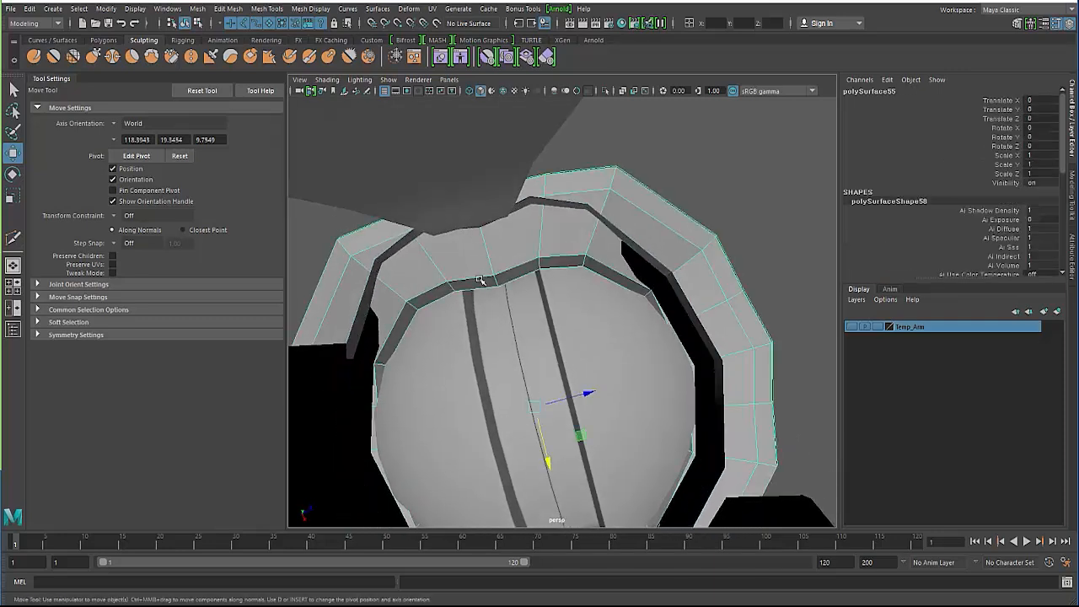
{"action": "right_click_drag", "start_coordinate": [483, 275], "coordinate": [484, 284]}
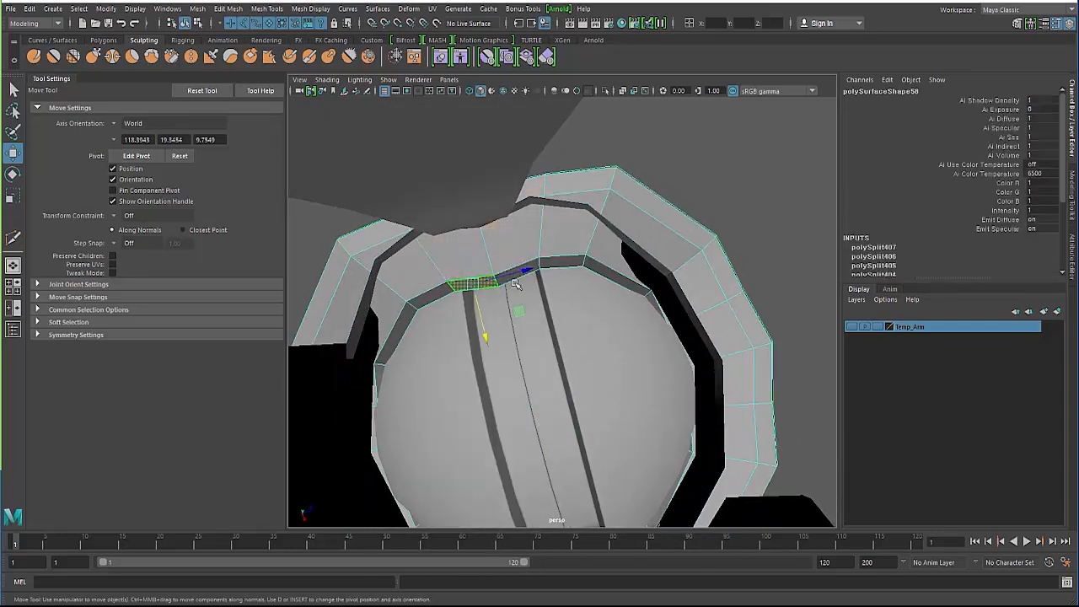
{"action": "left_click_drag", "start_coordinate": [507, 327], "coordinate": [506, 317]}
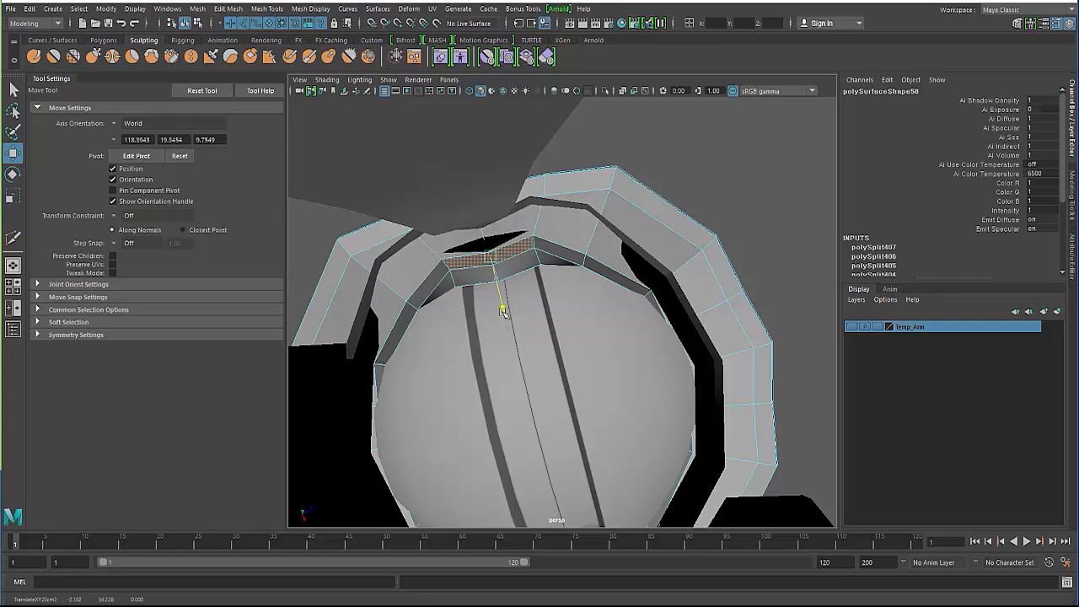
Step: Move the middle inner-rim edge at the ring's low end outward to even out the inner curve
{"action": "right_click_drag", "start_coordinate": [478, 278], "coordinate": [473, 235]}
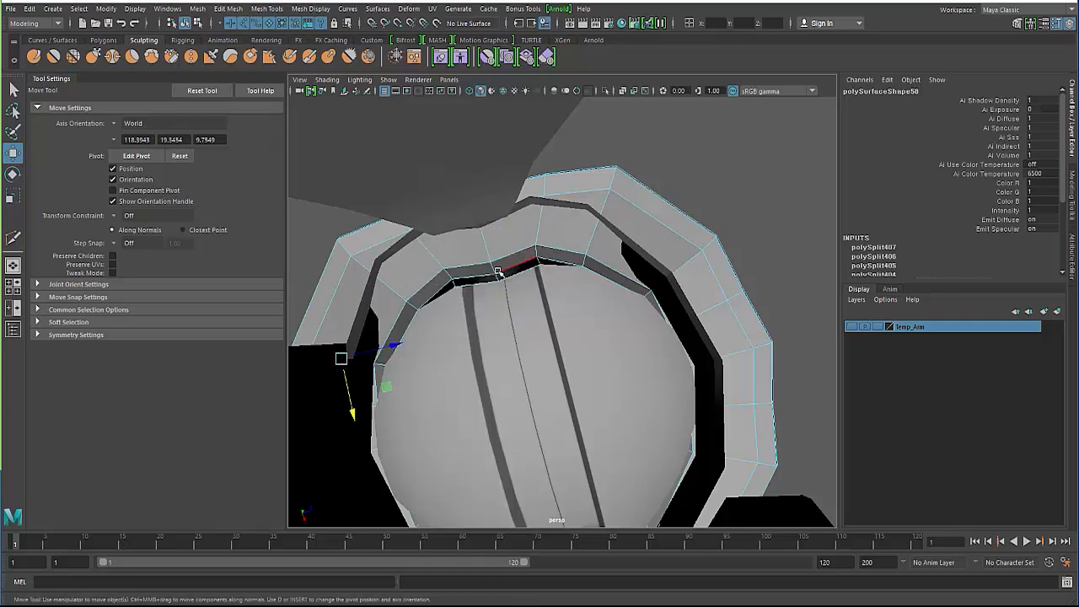
{"action": "left_click_drag", "start_coordinate": [504, 320], "coordinate": [502, 309]}
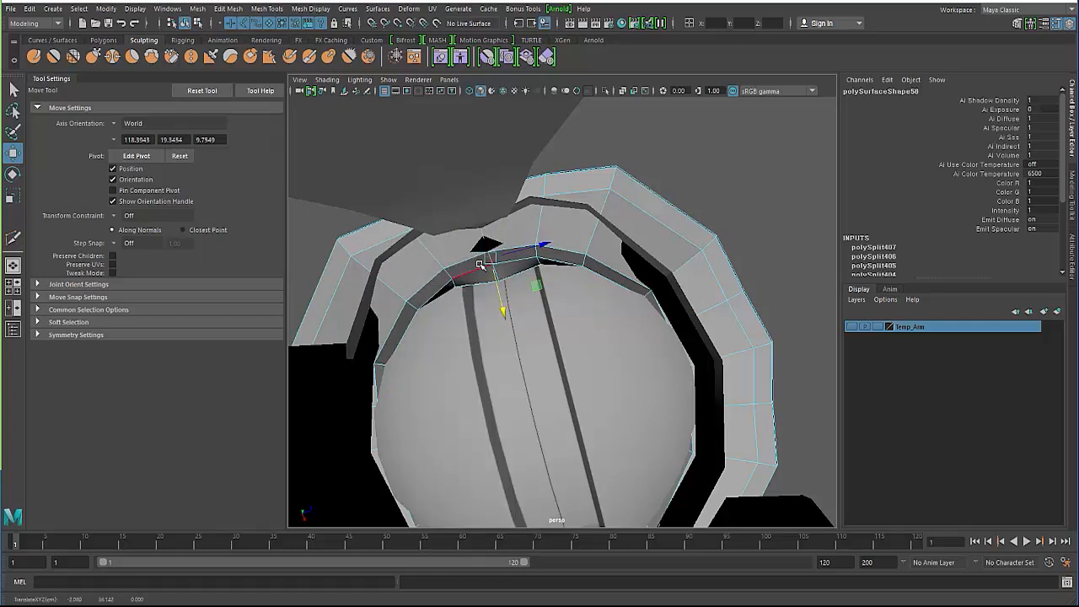
{"action": "left_click_drag", "start_coordinate": [479, 265], "coordinate": [559, 291], "text": "alt"}
{"action": "middle_click_drag", "start_coordinate": [559, 291], "coordinate": [561, 294], "text": "alt"}
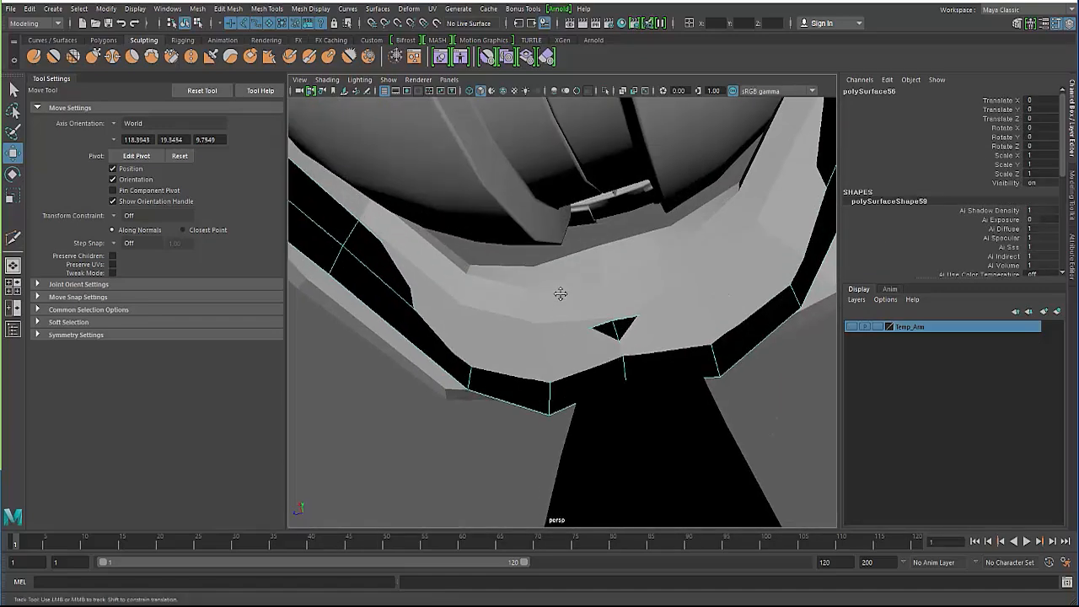
{"action": "mouse_move", "coordinate": [561, 294]}
{"action": "left_mouse_down", "text": "alt"}
{"action": "mouse_move", "coordinate": [583, 309]}
{"action": "mouse_move", "coordinate": [549, 338]}
{"action": "mouse_move", "coordinate": [574, 291]}
{"action": "left_mouse_up", "text": "alt"}
{"action": "right_click_drag", "start_coordinate": [587, 264], "coordinate": [590, 296]}
{"action": "left_click", "coordinate": [576, 306]}
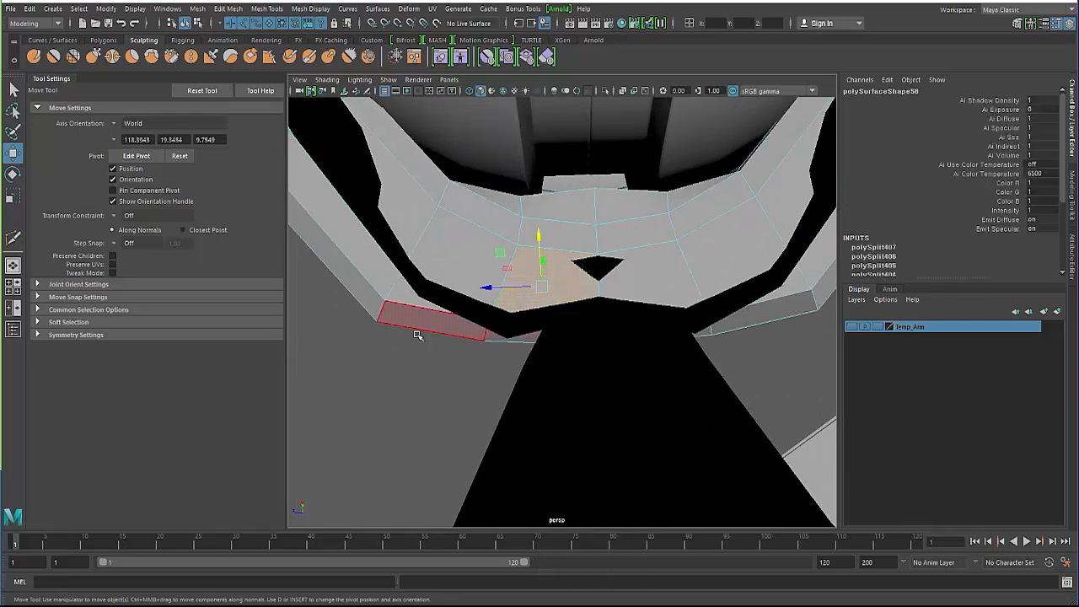
{"action": "left_click_drag", "start_coordinate": [416, 334], "coordinate": [453, 346], "text": "alt"}
{"action": "left_click_drag", "start_coordinate": [509, 324], "coordinate": [496, 326], "text": "alt"}
{"action": "left_click", "coordinate": [511, 321]}
Step: Select the separate strip's faces across the ring's low end and raise them toward the ring's inner curve
{"action": "right_click_drag", "start_coordinate": [504, 264], "coordinate": [505, 299]}
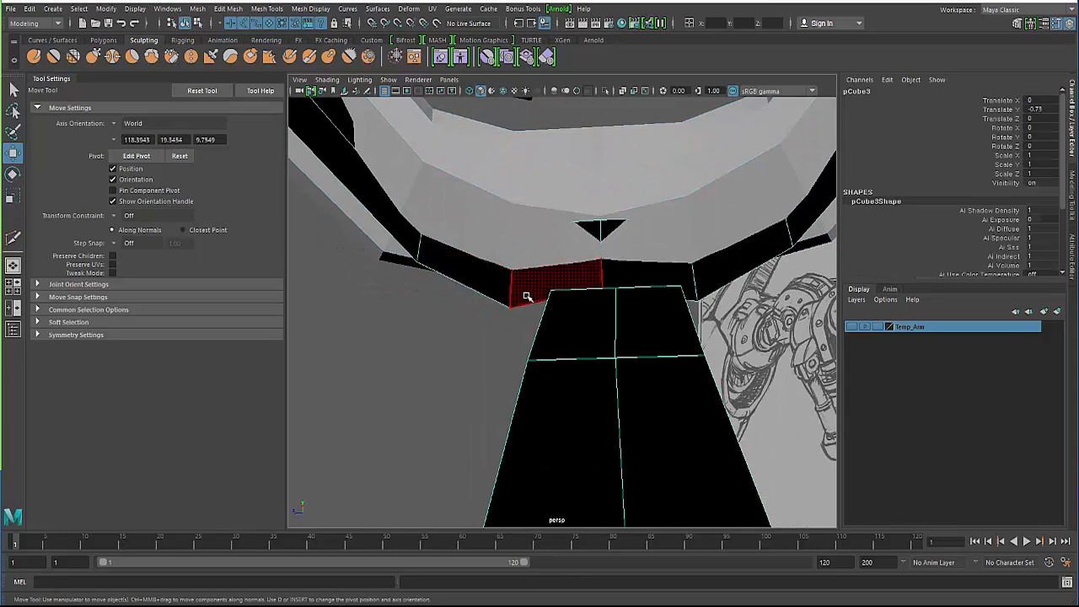
{"action": "left_click", "coordinate": [527, 297]}
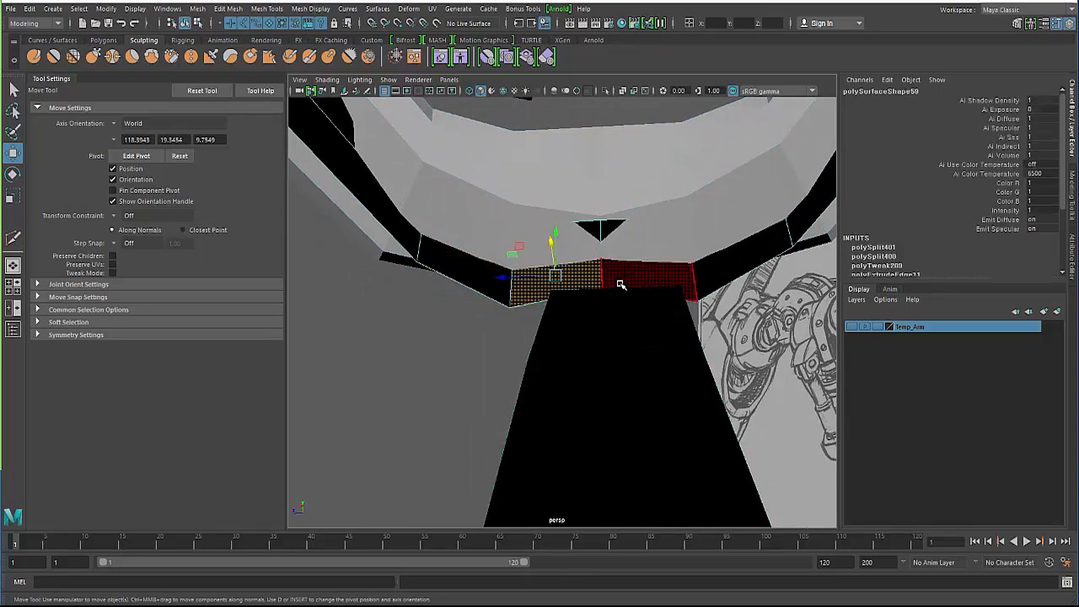
{"action": "left_click", "coordinate": [707, 279], "text": "shift"}
{"action": "left_click_drag", "start_coordinate": [595, 245], "coordinate": [596, 218], "text": "alt"}
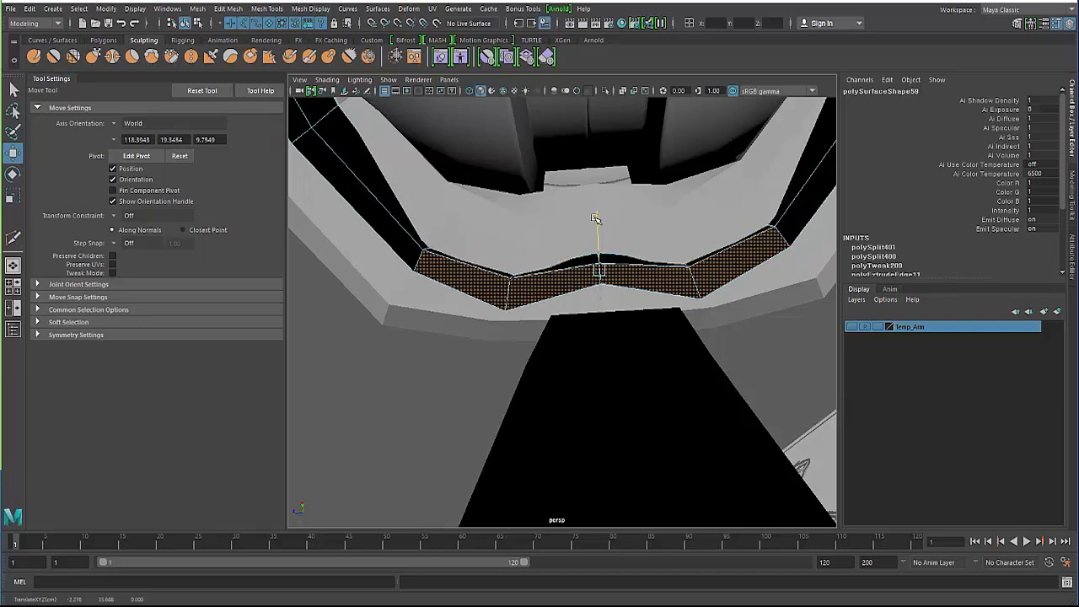
{"action": "key", "text": "ctrl+z"}
{"action": "key", "text": "4"}
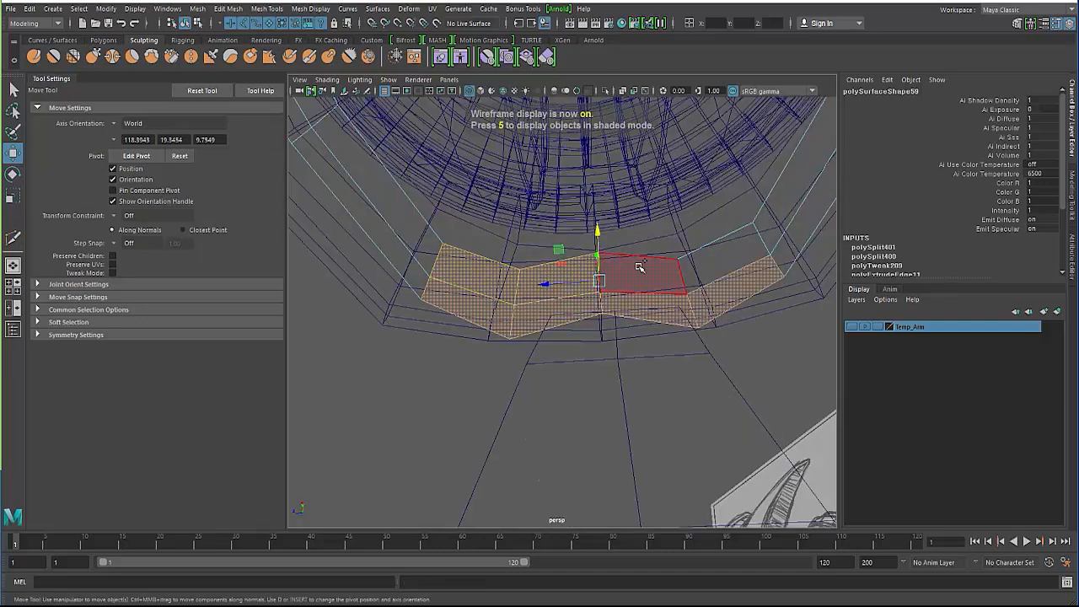
{"action": "key", "text": "5"}
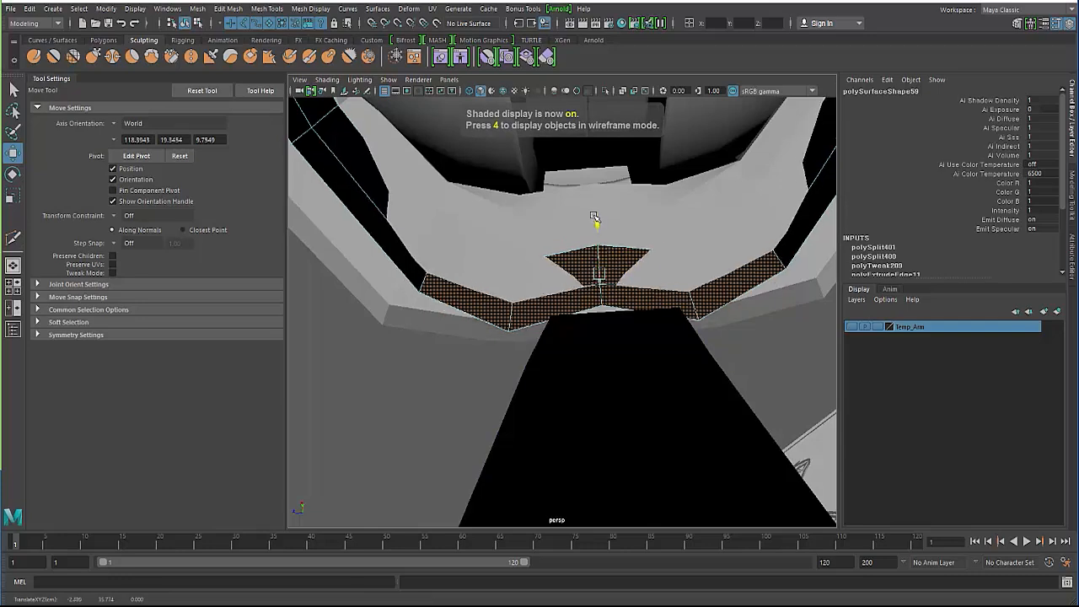
{"action": "left_click_drag", "start_coordinate": [594, 217], "coordinate": [593, 199]}
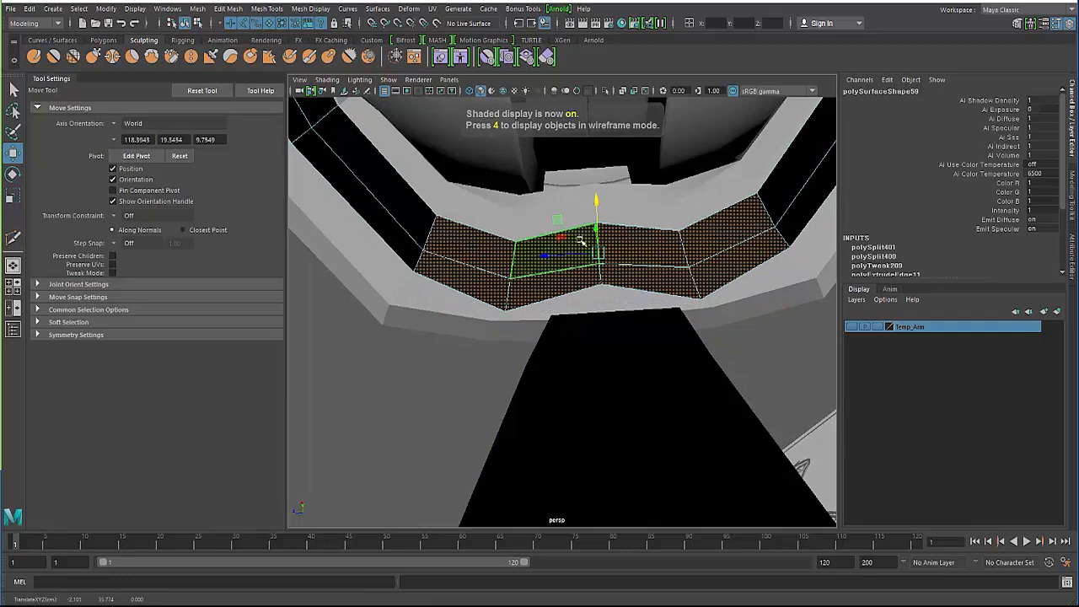
Step: Adjust the height of the strip's middle cross edge at the ring's low end to even out its curve
{"action": "left_click_drag", "start_coordinate": [573, 272], "coordinate": [586, 276], "text": "alt"}
{"action": "right_click_drag", "start_coordinate": [562, 264], "coordinate": [578, 204]}
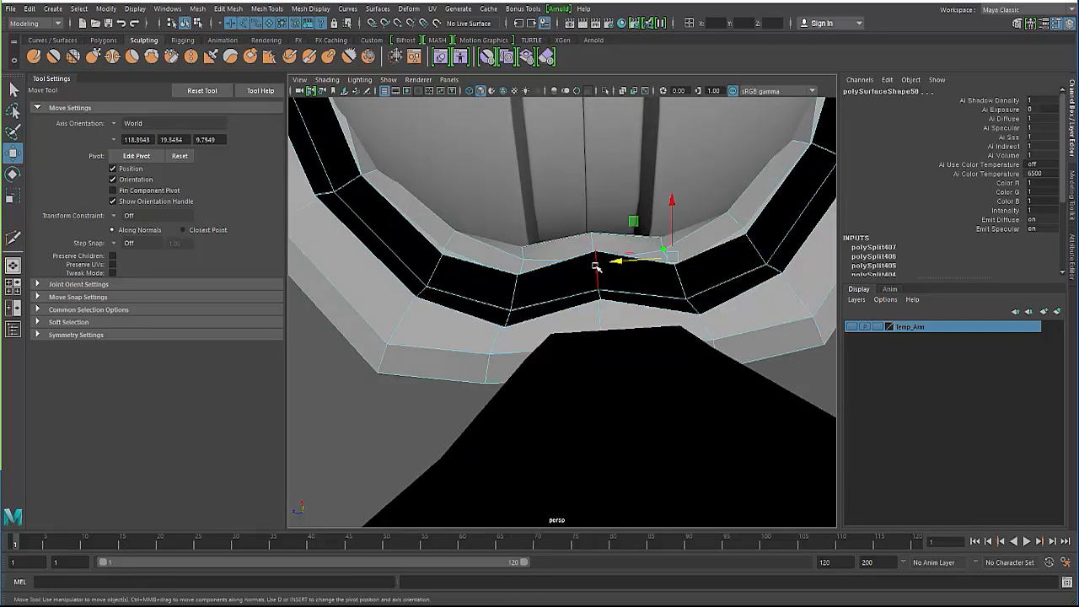
{"action": "left_click_drag", "start_coordinate": [588, 236], "coordinate": [594, 234]}
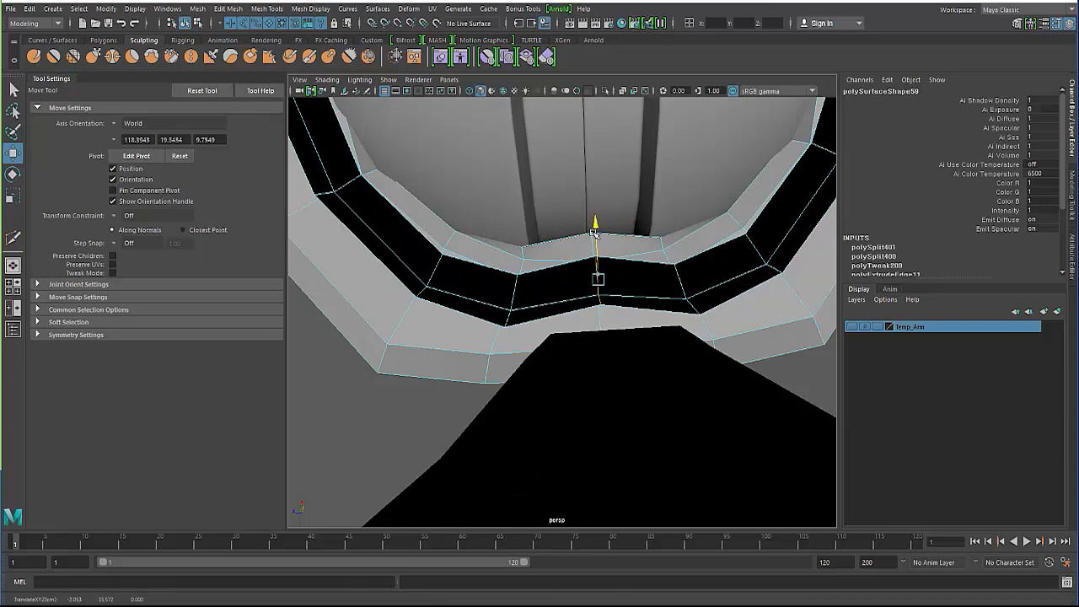
Step: Select the top faces on one side of the strip between ring and forearm and raise them toward the ring's underside
{"action": "left_click_drag", "start_coordinate": [540, 334], "coordinate": [603, 260], "text": "alt"}
{"action": "left_click", "coordinate": [586, 361]}
{"action": "key", "text": "F8"}
{"action": "key", "text": "F8"}
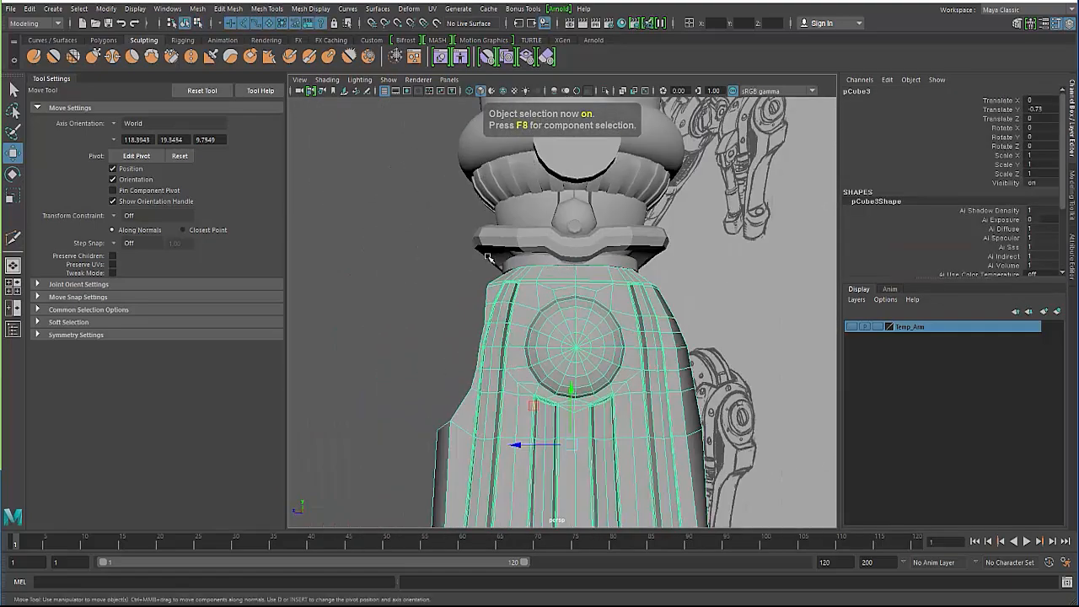
{"action": "left_click", "coordinate": [489, 256]}
{"action": "right_click_drag", "start_coordinate": [464, 277], "coordinate": [539, 291], "text": "alt"}
{"action": "left_click_drag", "start_coordinate": [540, 292], "coordinate": [586, 263], "text": "alt"}
{"action": "left_click", "coordinate": [495, 241]}
{"action": "right_click_drag", "start_coordinate": [586, 263], "coordinate": [588, 302]}
{"action": "left_click", "coordinate": [591, 316]}
{"action": "left_click", "coordinate": [595, 309]}
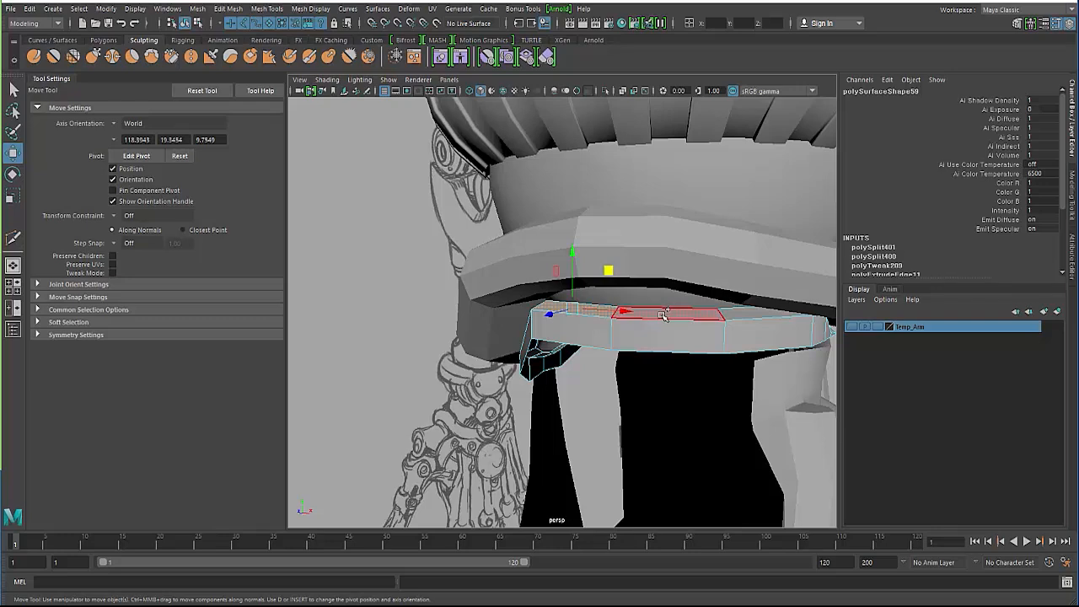
{"action": "left_click_drag", "start_coordinate": [665, 314], "coordinate": [503, 252], "text": "alt"}
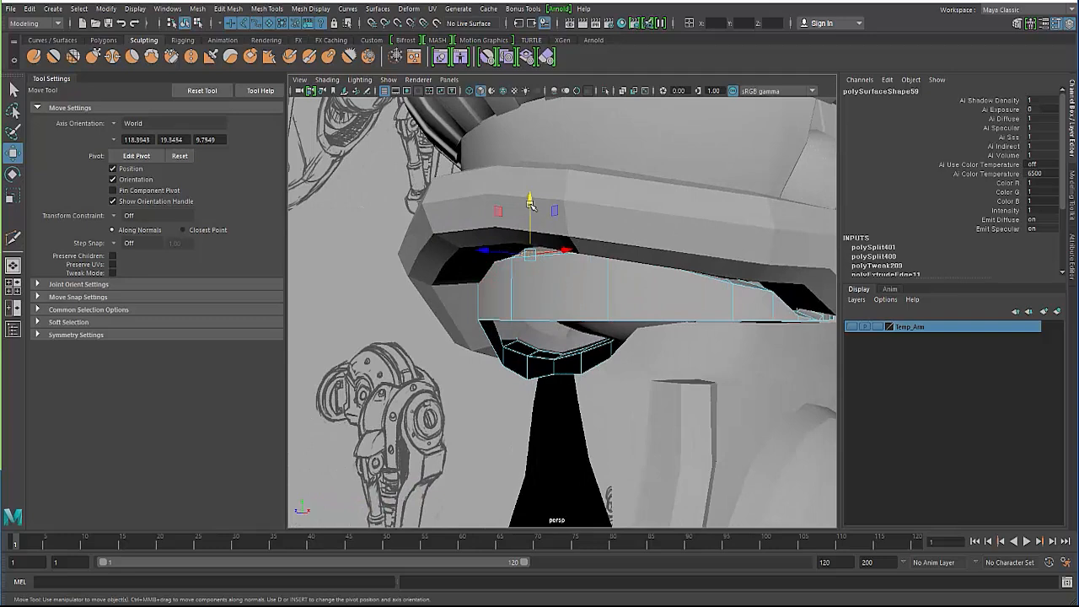
{"action": "left_click_drag", "start_coordinate": [530, 202], "coordinate": [461, 281]}
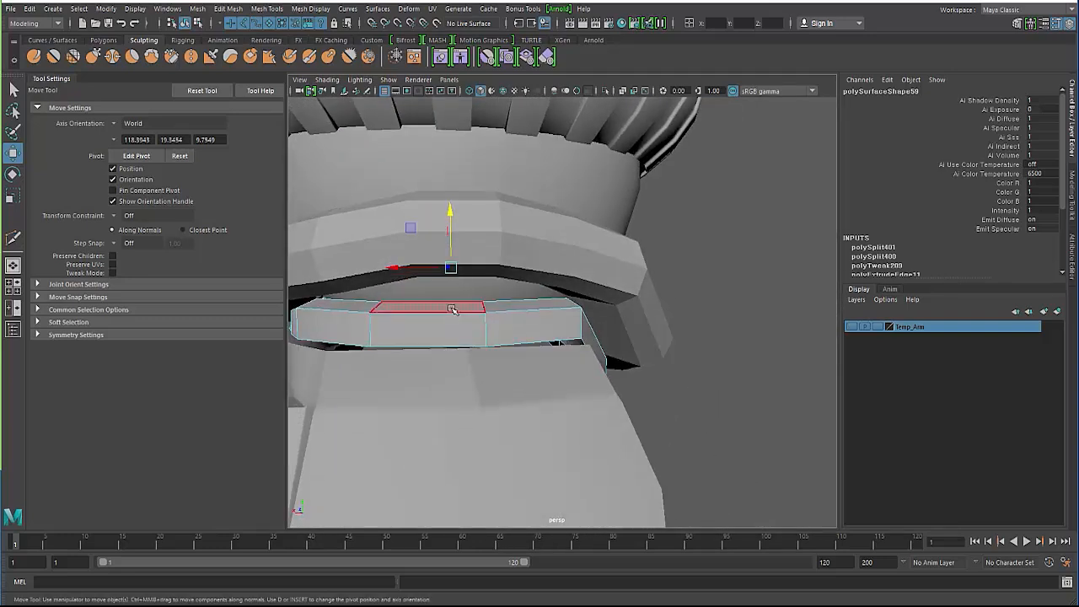
Step: Raise the top faces on the opposite side of the strip so its upper rim follows the ring's arch
{"action": "double_click", "coordinate": [453, 310]}
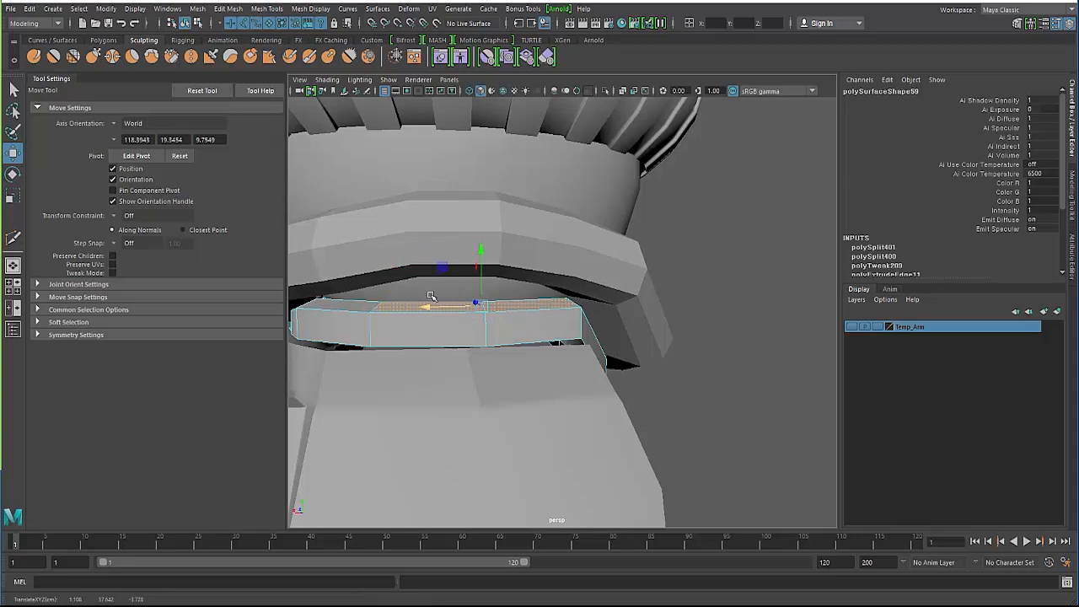
{"action": "left_click", "coordinate": [402, 310]}
{"action": "left_click_drag", "start_coordinate": [426, 256], "coordinate": [454, 245]}
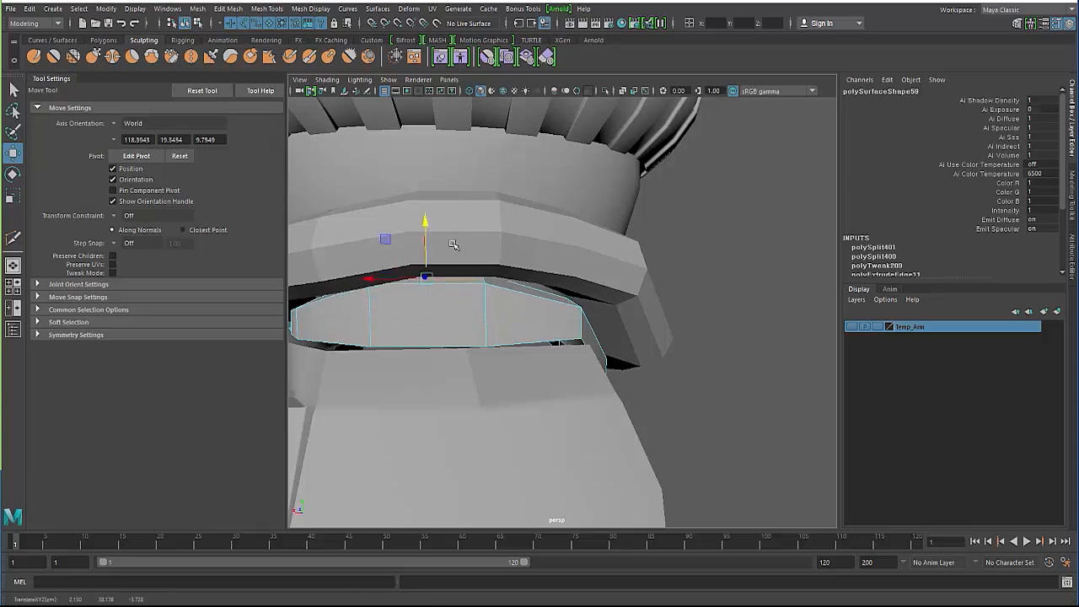
{"action": "left_click", "coordinate": [541, 293]}
{"action": "left_click_drag", "start_coordinate": [511, 291], "coordinate": [442, 281], "text": "alt"}
{"action": "left_click_drag", "start_coordinate": [480, 242], "coordinate": [482, 232]}
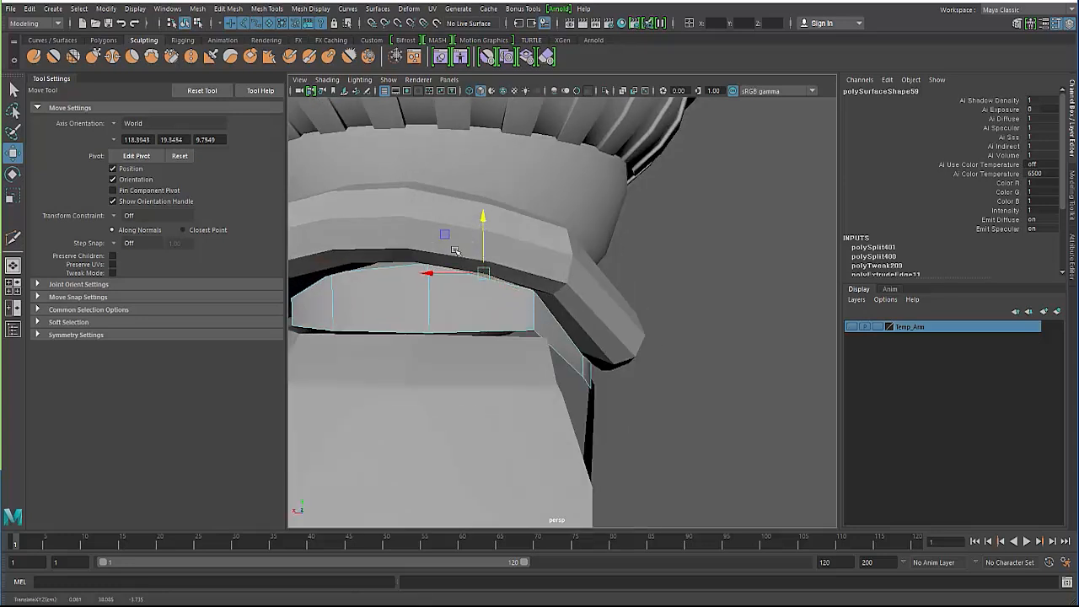
Step: Raise the remaining top faces of the strip beside the low end to meet the ring's underside
{"action": "mouse_move", "coordinate": [428, 255]}
{"action": "left_mouse_down", "text": "alt"}
{"action": "mouse_move", "coordinate": [457, 261]}
{"action": "mouse_move", "coordinate": [419, 258]}
{"action": "left_mouse_up", "text": "alt"}
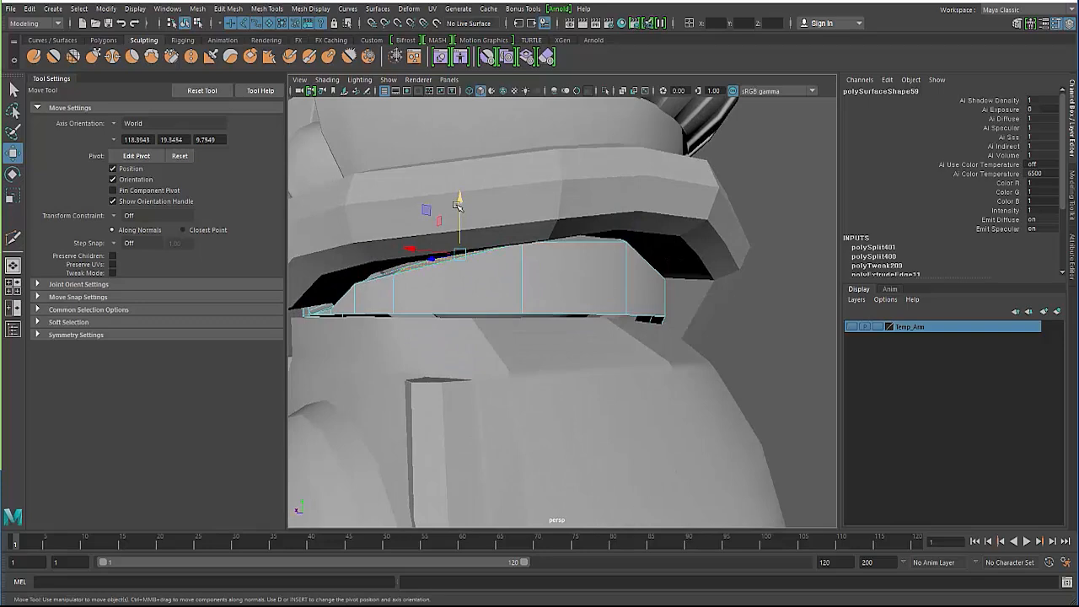
{"action": "left_click_drag", "start_coordinate": [456, 205], "coordinate": [505, 224], "text": "alt"}
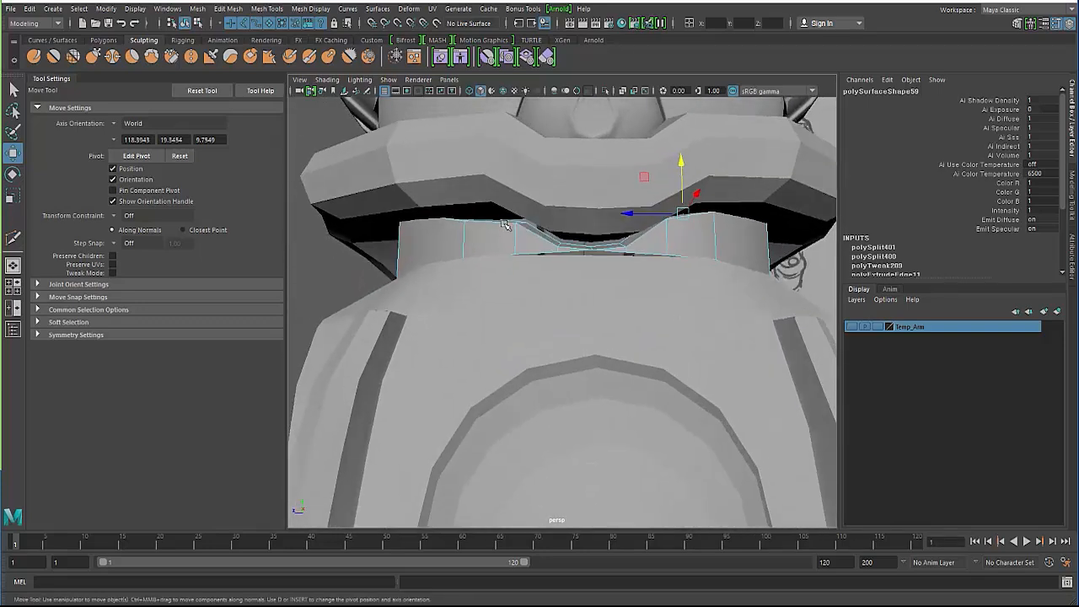
{"action": "left_click_drag", "start_coordinate": [493, 182], "coordinate": [496, 167]}
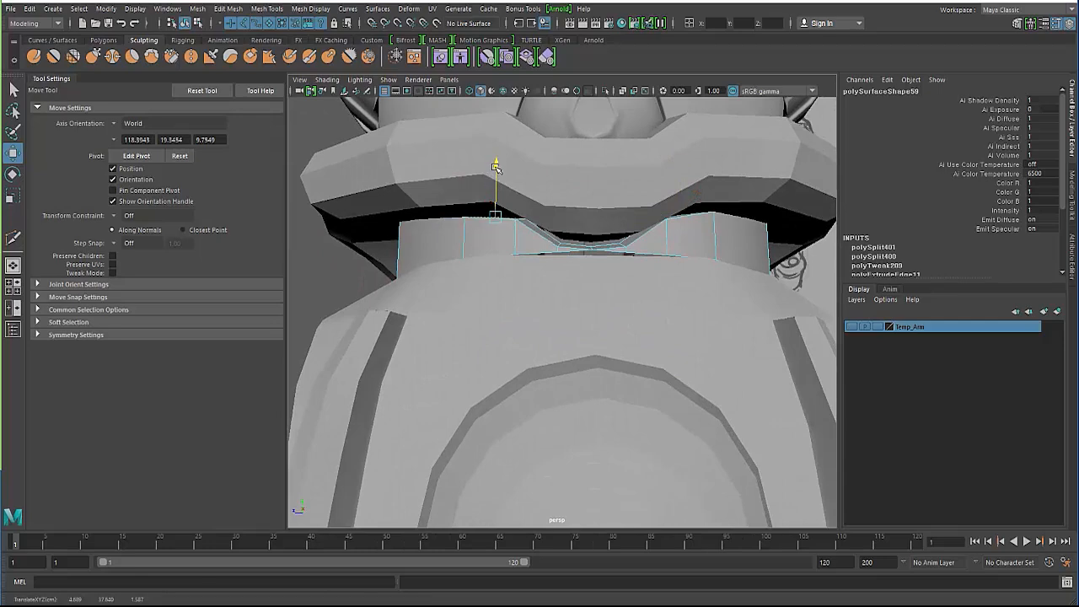
Step: Select the forearm and the strip beneath the ring and combine them into one mesh
{"action": "right_click_drag", "start_coordinate": [496, 168], "coordinate": [384, 260], "text": "alt"}
{"action": "left_click", "coordinate": [383, 261]}
{"action": "left_click_drag", "start_coordinate": [383, 260], "coordinate": [423, 297], "text": "alt"}
{"action": "key", "text": "F8"}
{"action": "key", "text": "F8"}
{"action": "mouse_move", "coordinate": [441, 361]}
{"action": "left_mouse_down", "text": "alt"}
{"action": "mouse_move", "coordinate": [466, 354]}
{"action": "mouse_move", "coordinate": [438, 355]}
{"action": "left_mouse_up", "text": "alt"}
{"action": "right_click_drag", "start_coordinate": [439, 356], "coordinate": [524, 271], "text": "alt"}
{"action": "left_click", "coordinate": [523, 271]}
{"action": "left_click_drag", "start_coordinate": [524, 271], "coordinate": [306, 80], "text": "alt"}
{"action": "left_click", "coordinate": [508, 355], "text": "shift"}
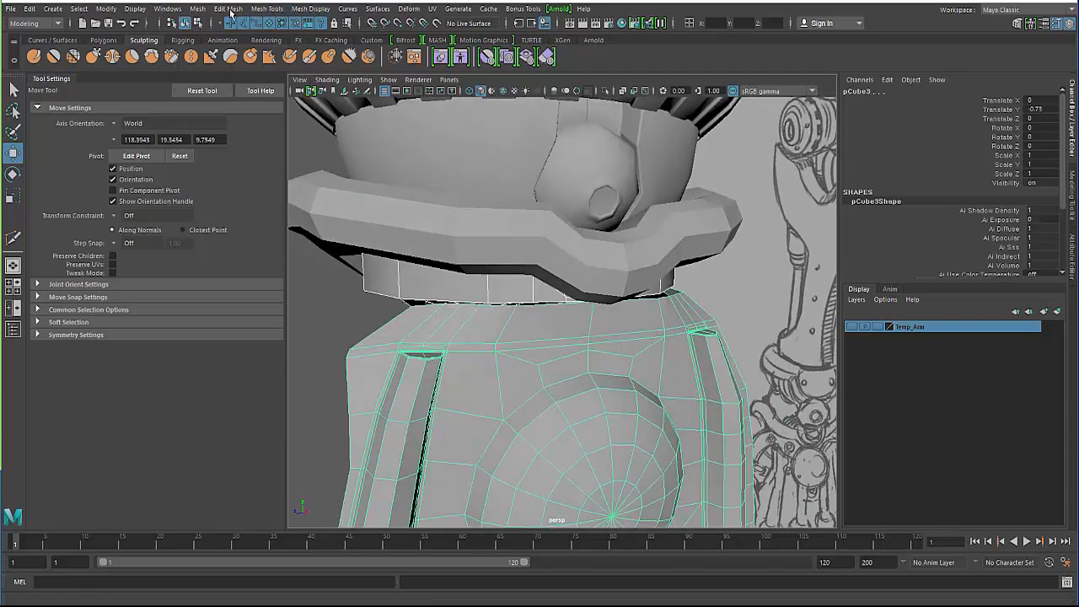
{"action": "left_click", "coordinate": [199, 9]}
{"action": "left_click", "coordinate": [215, 49]}
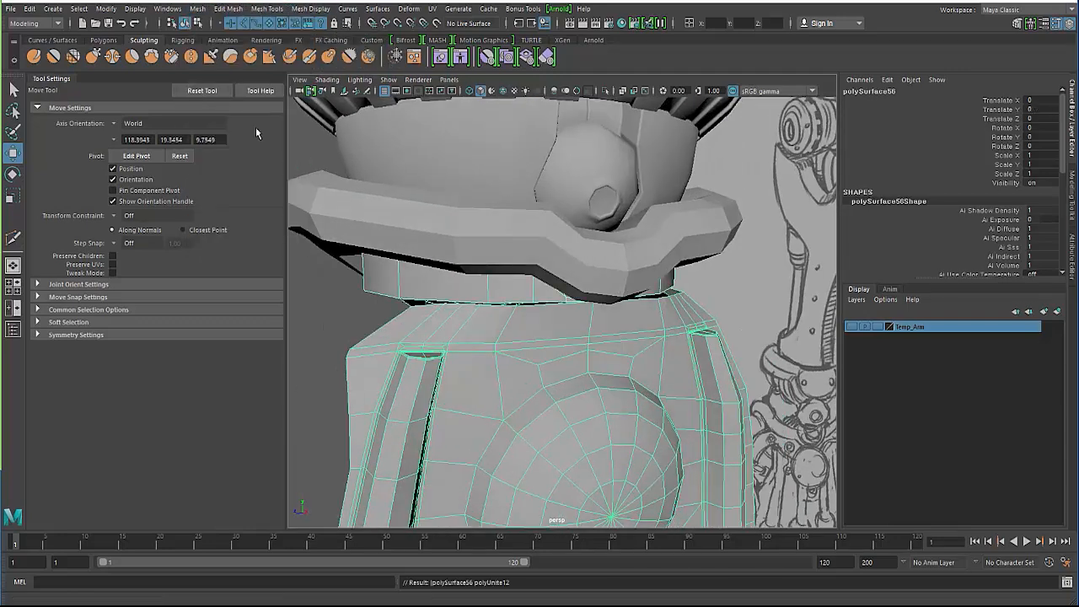
{"action": "left_click", "coordinate": [349, 344]}
{"action": "left_click_drag", "start_coordinate": [472, 356], "coordinate": [414, 350], "text": "alt"}
{"action": "left_click", "coordinate": [440, 354]}
{"action": "right_click_drag", "start_coordinate": [455, 361], "coordinate": [540, 388], "text": "alt"}
{"action": "middle_click_drag", "start_coordinate": [495, 383], "coordinate": [492, 342], "text": "alt"}
{"action": "right_click_drag", "start_coordinate": [434, 268], "coordinate": [458, 275], "text": "alt"}
{"action": "left_click_drag", "start_coordinate": [458, 275], "coordinate": [480, 304], "text": "alt"}
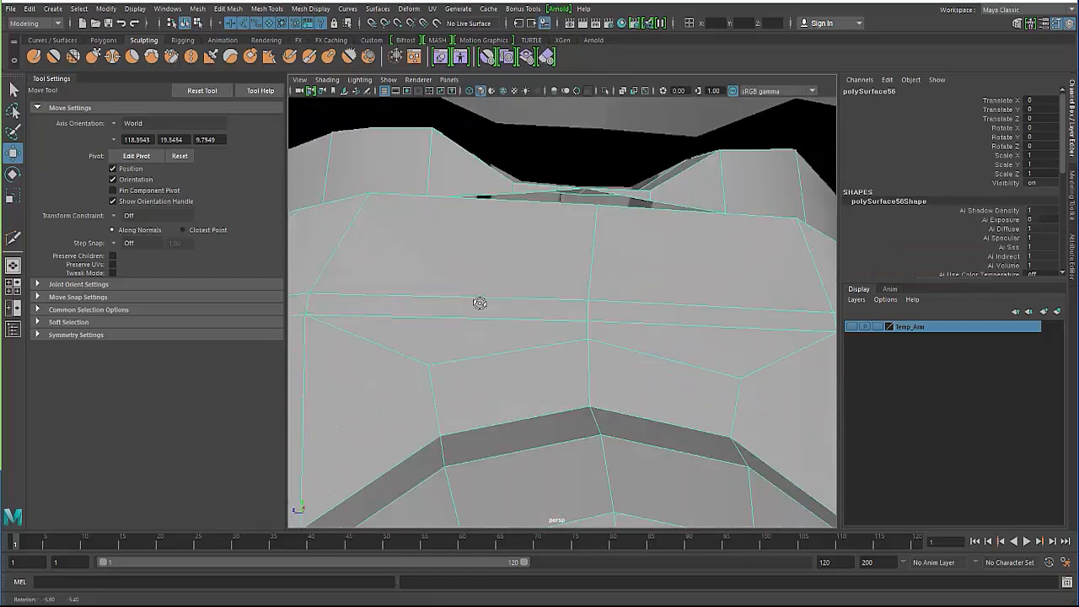
{"action": "left_click_drag", "start_coordinate": [497, 212], "coordinate": [544, 302], "text": "alt"}
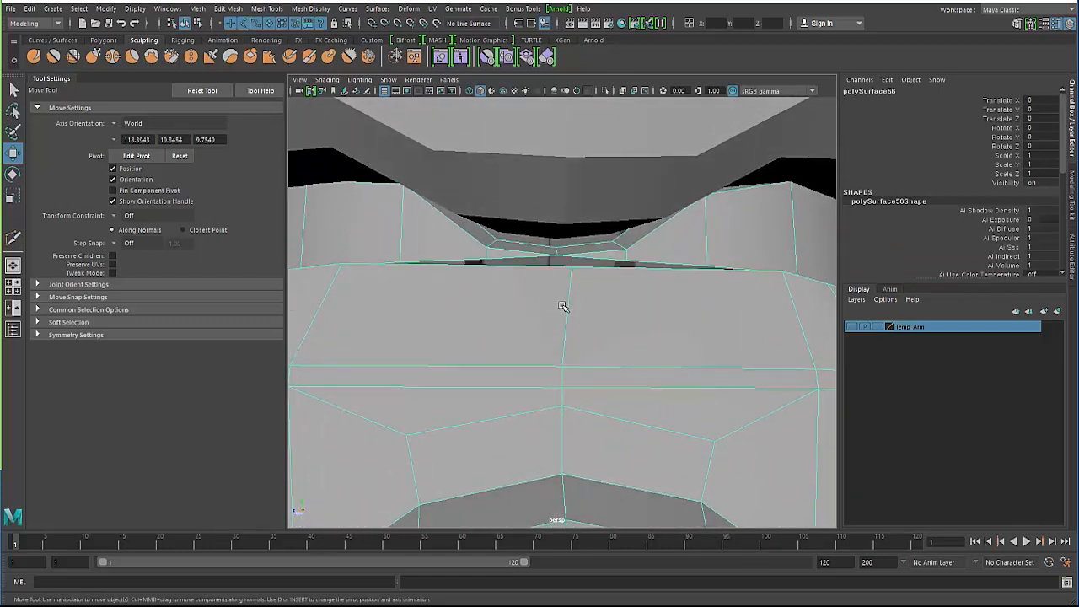
{"action": "right_click", "coordinate": [481, 319], "text": "shift"}
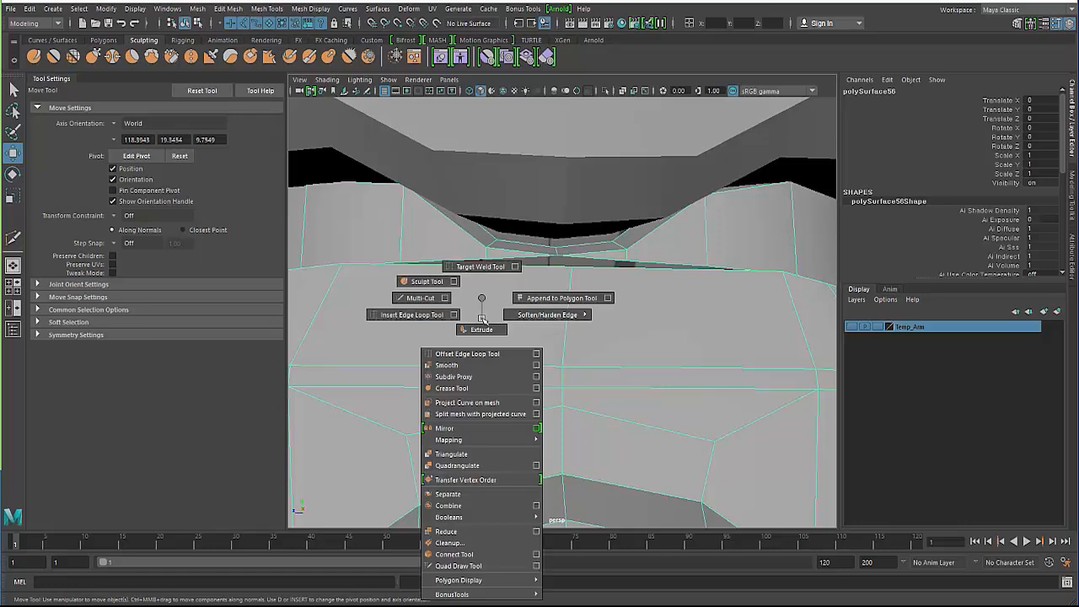
{"action": "right_click_drag", "start_coordinate": [479, 258], "coordinate": [480, 257], "text": "shift"}
{"action": "left_click_drag", "start_coordinate": [547, 265], "coordinate": [573, 347], "text": "alt"}
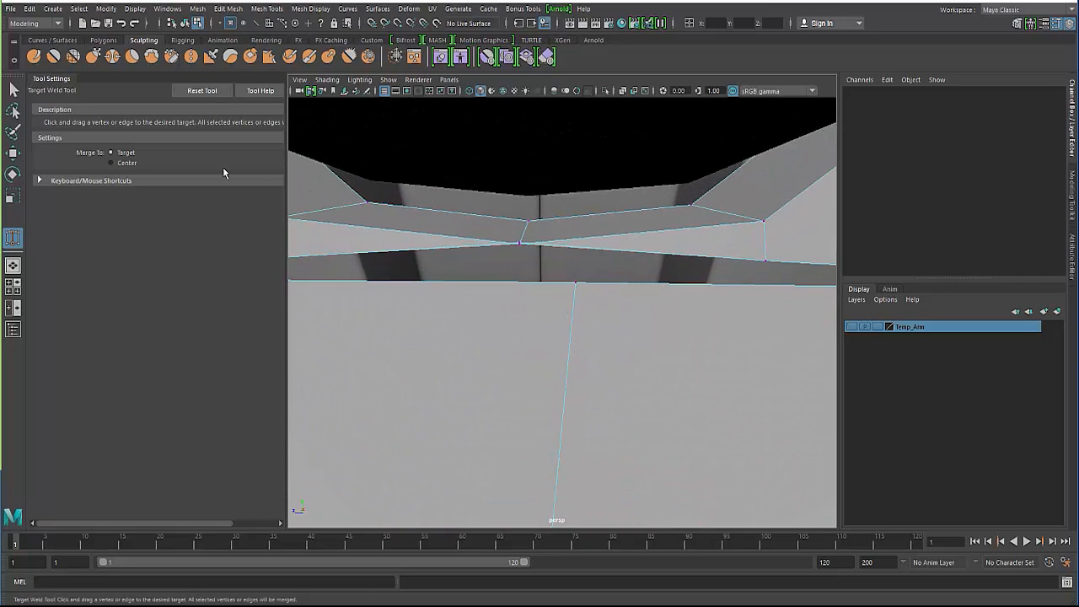
{"action": "left_click", "coordinate": [17, 91]}
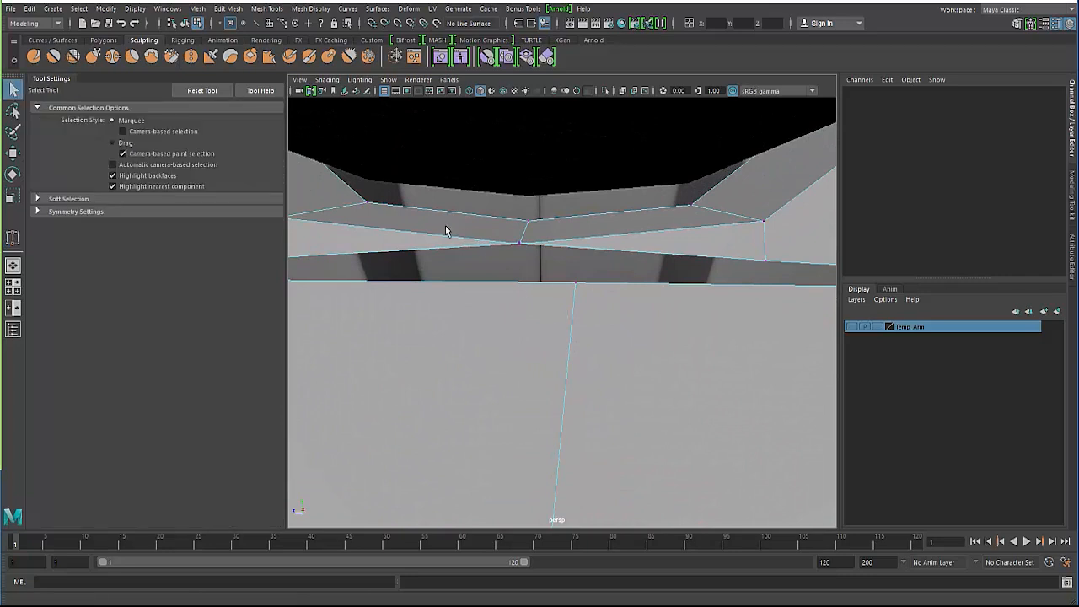
Step: Raise the upper middle vertex and neighboring upper edges of the strip's low end to make its narrow section taller
{"action": "left_click", "coordinate": [519, 244]}
{"action": "key", "text": "w"}
{"action": "mouse_move", "coordinate": [520, 190]}
{"action": "left_mouse_down"}
{"action": "mouse_move", "coordinate": [517, 211]}
{"action": "mouse_move", "coordinate": [511, 163]}
{"action": "mouse_move", "coordinate": [511, 178]}
{"action": "left_mouse_up"}
{"action": "right_click_drag", "start_coordinate": [443, 242], "coordinate": [445, 199]}
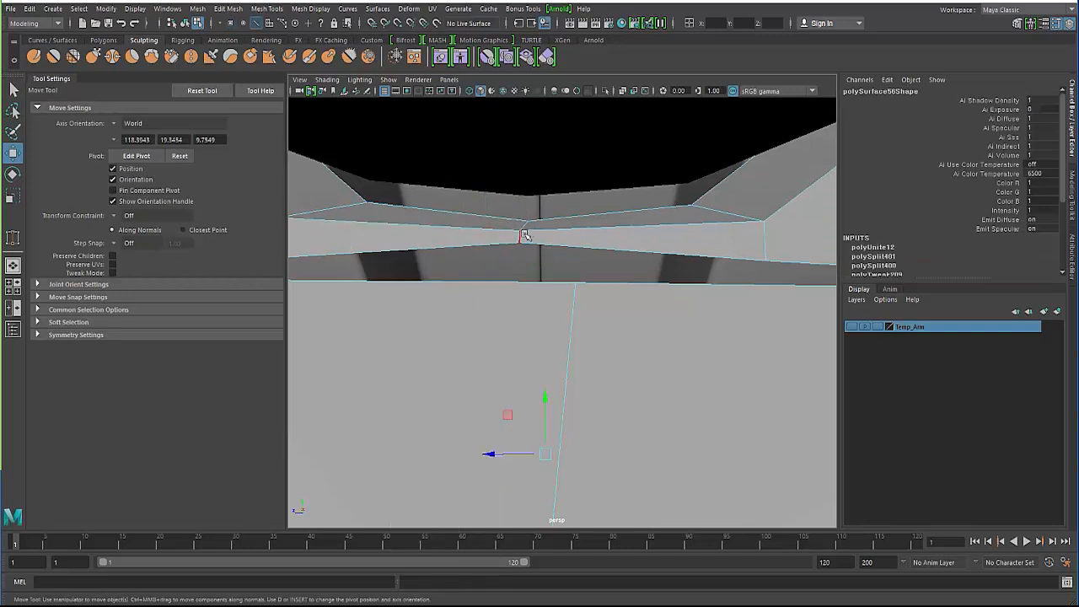
{"action": "mouse_move", "coordinate": [517, 201]}
{"action": "left_mouse_down"}
{"action": "mouse_move", "coordinate": [517, 160]}
{"action": "mouse_move", "coordinate": [518, 186]}
{"action": "left_mouse_up"}
{"action": "left_click", "coordinate": [357, 205]}
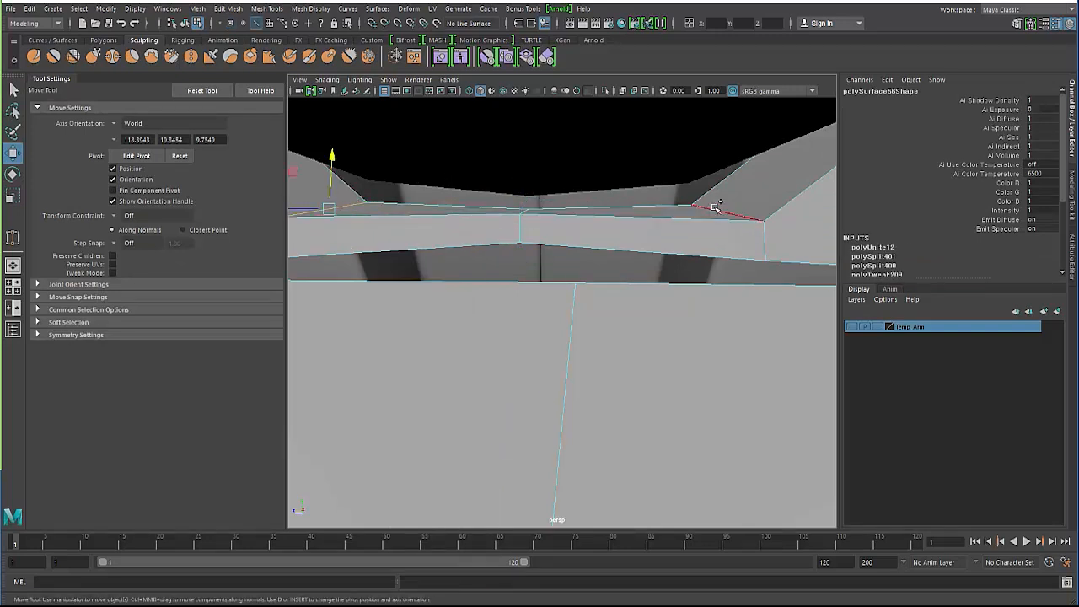
{"action": "left_click_drag", "start_coordinate": [528, 161], "coordinate": [529, 138]}
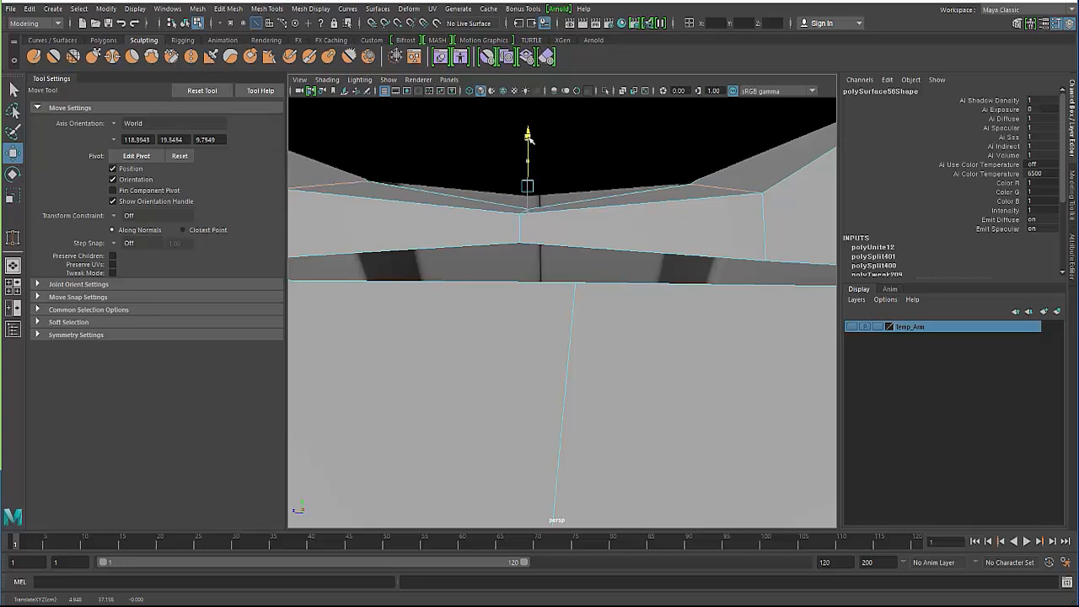
Step: Target-weld the forearm's upper rim vertices to the strip's lower vertices, starting with the middle one, to close the gap
{"action": "left_click", "coordinate": [464, 342]}
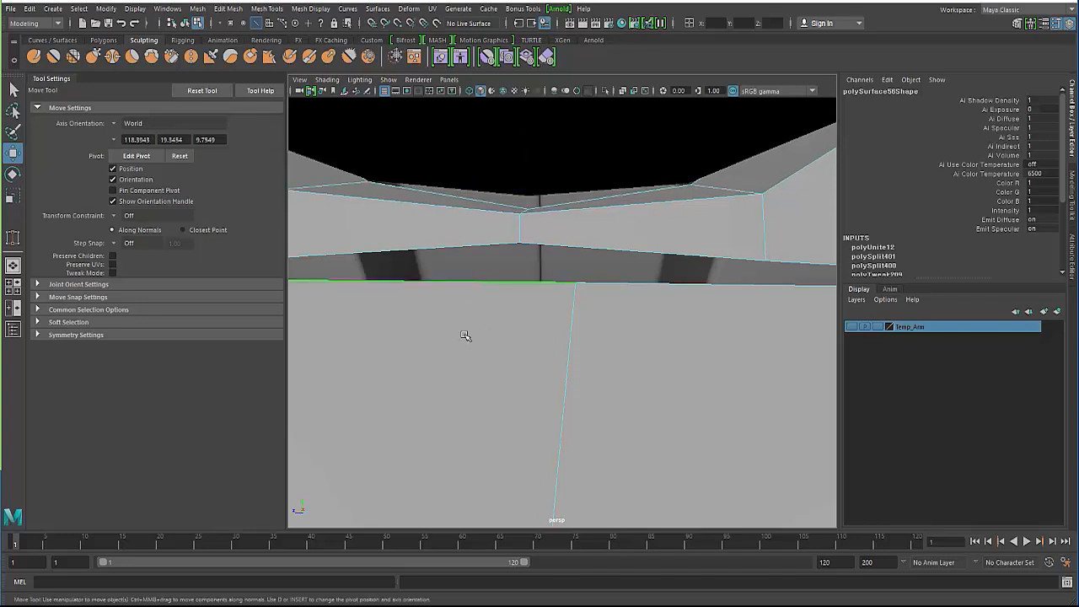
{"action": "key", "text": "F8"}
{"action": "right_click_drag", "start_coordinate": [482, 341], "coordinate": [549, 289], "text": "shift"}
{"action": "left_click_drag", "start_coordinate": [576, 284], "coordinate": [519, 244]}
{"action": "right_click_drag", "start_coordinate": [467, 345], "coordinate": [347, 338], "text": "alt"}
{"action": "left_click_drag", "start_coordinate": [346, 337], "coordinate": [424, 354], "text": "alt"}
{"action": "right_click_drag", "start_coordinate": [425, 354], "coordinate": [479, 345], "text": "alt"}
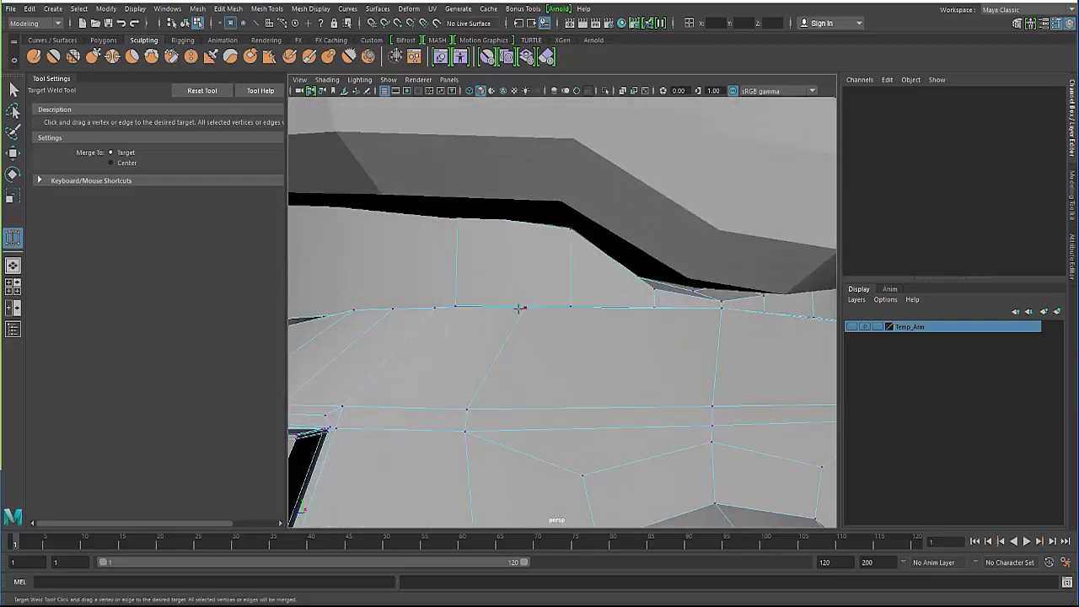
{"action": "scroll", "coordinate": [519, 309], "scroll_direction": "down", "scroll_amount": 2}
{"action": "scroll", "coordinate": [512, 289], "scroll_direction": "down", "scroll_amount": 4}
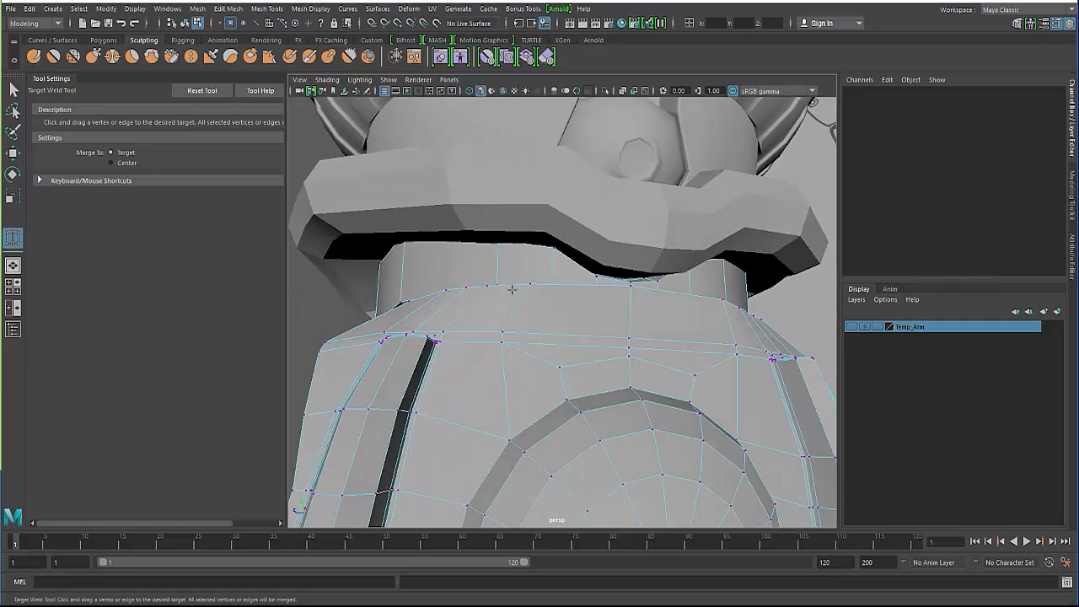
{"action": "left_click_drag", "start_coordinate": [511, 323], "coordinate": [495, 349], "text": "alt"}
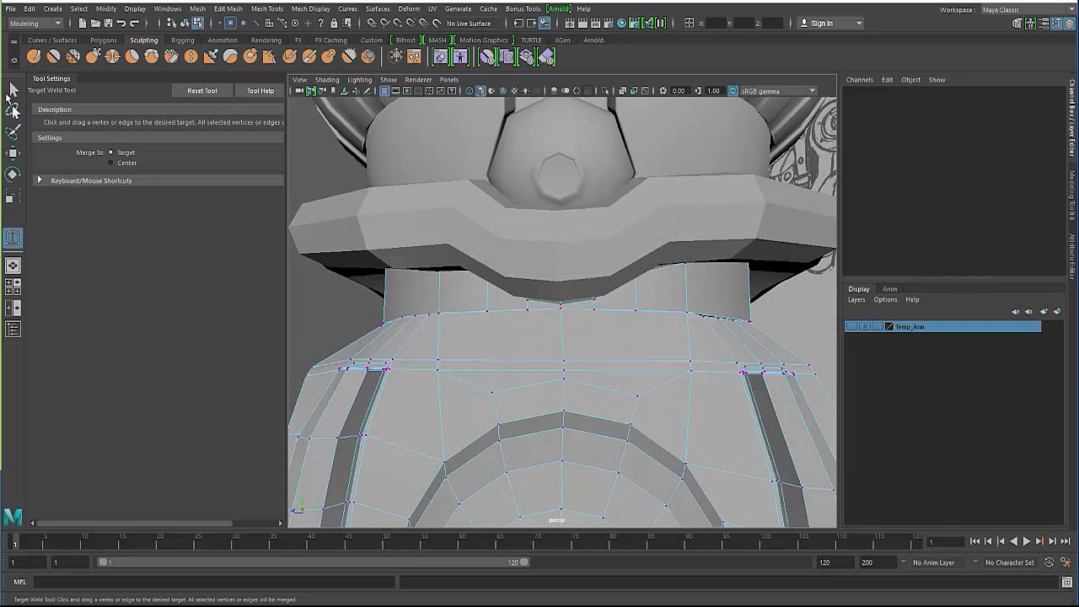
{"action": "left_click_drag", "start_coordinate": [482, 397], "coordinate": [468, 373], "text": "alt"}
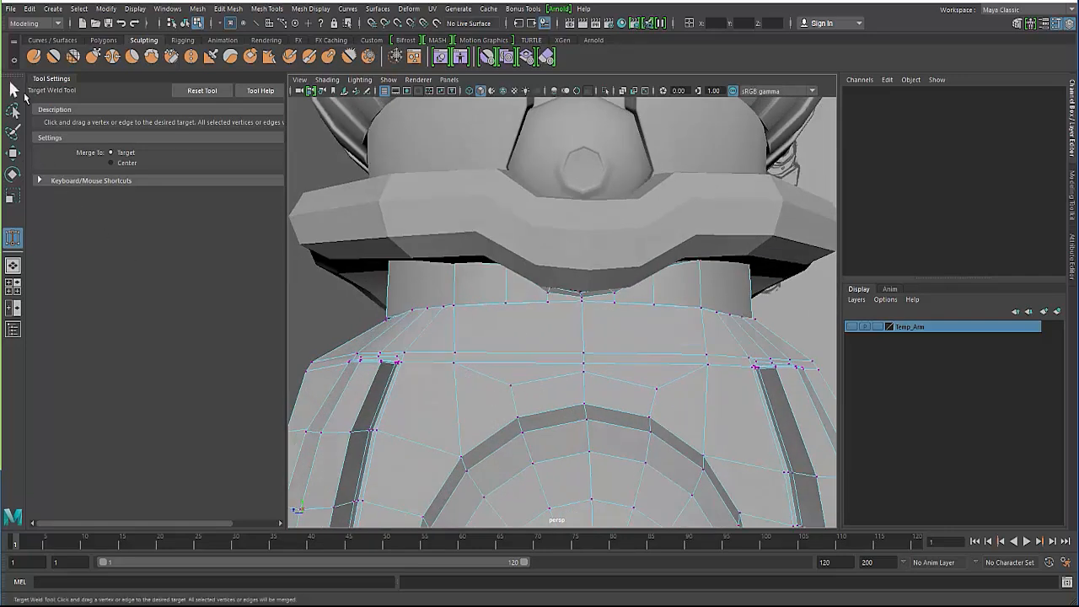
Step: Delete the extra arched edges on the forearm between its upper edge loops and the circular detail
{"action": "left_click", "coordinate": [13, 90]}
{"action": "right_click_drag", "start_coordinate": [478, 363], "coordinate": [508, 369], "text": "alt"}
{"action": "right_click_drag", "start_coordinate": [509, 370], "coordinate": [509, 336]}
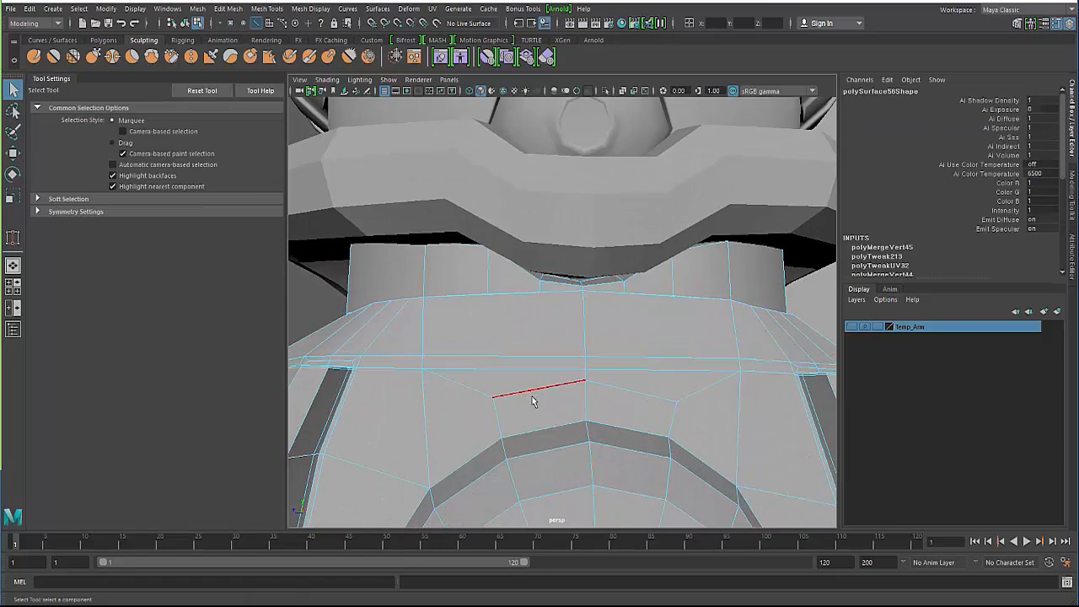
{"action": "key", "text": "Delete"}
{"action": "left_click", "coordinate": [474, 391]}
{"action": "key", "text": "Delete"}
{"action": "left_click", "coordinate": [621, 392]}
{"action": "key", "text": "Delete"}
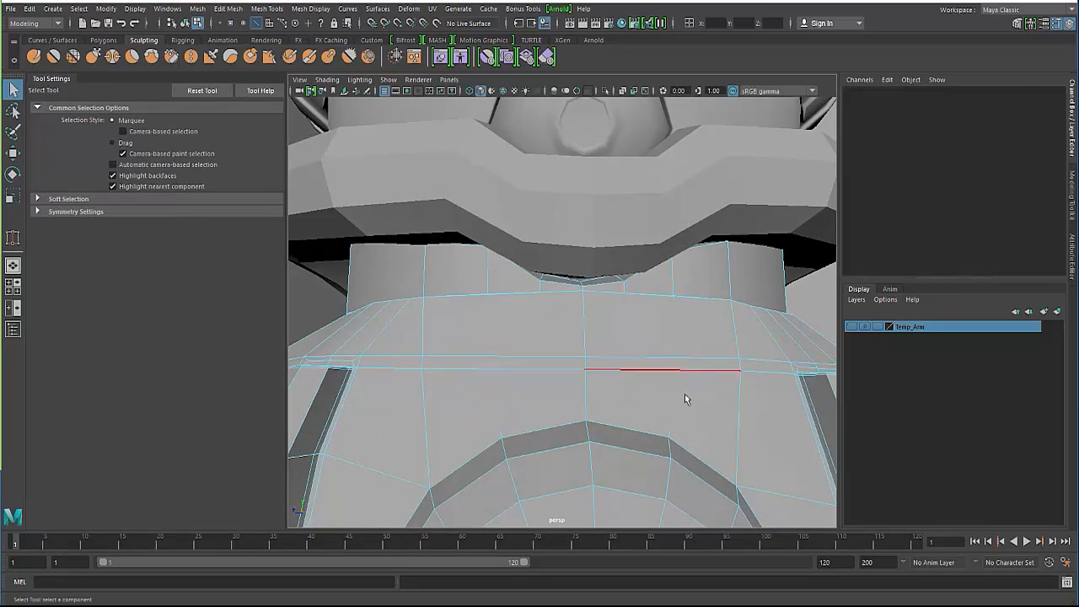
Step: Delete the stray vertices left on the forearm between its upper edge loops and the circular detail
{"action": "right_click_drag", "start_coordinate": [468, 295], "coordinate": [417, 369]}
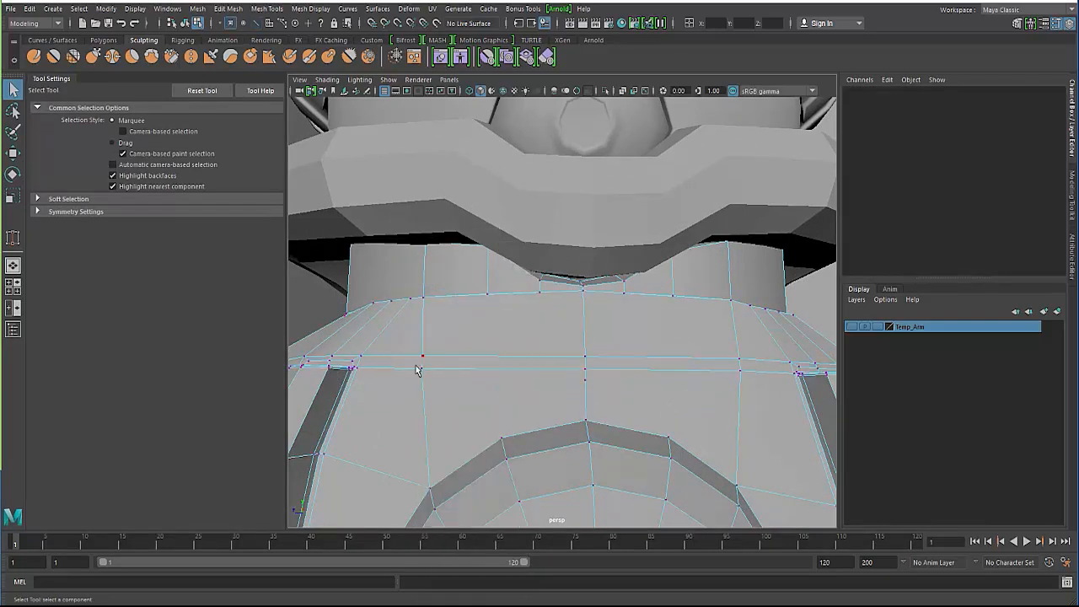
{"action": "left_click_drag", "start_coordinate": [696, 470], "coordinate": [742, 474]}
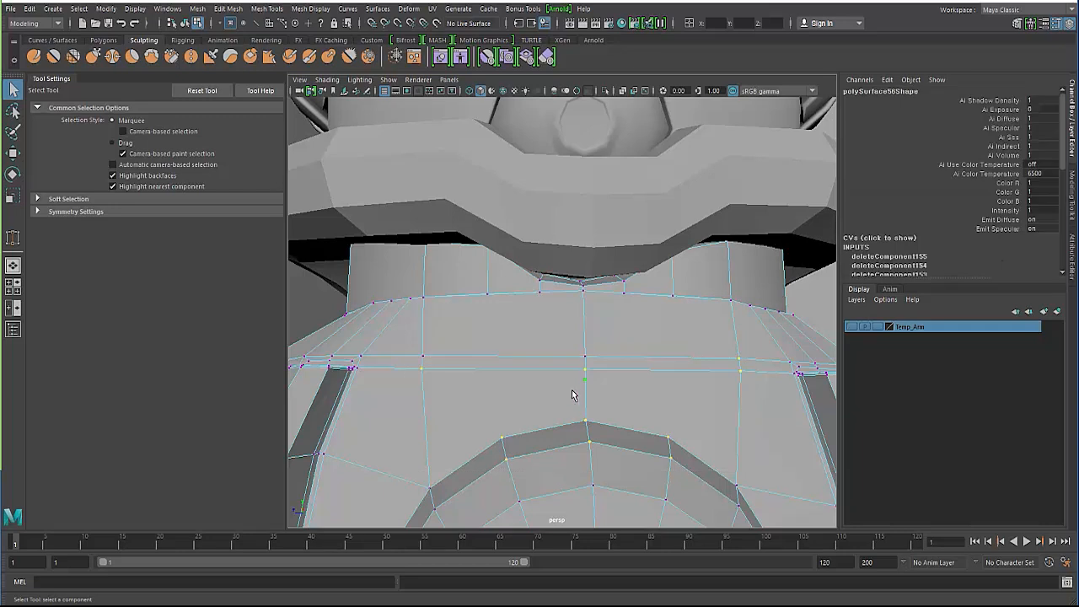
{"action": "key", "text": "Delete"}
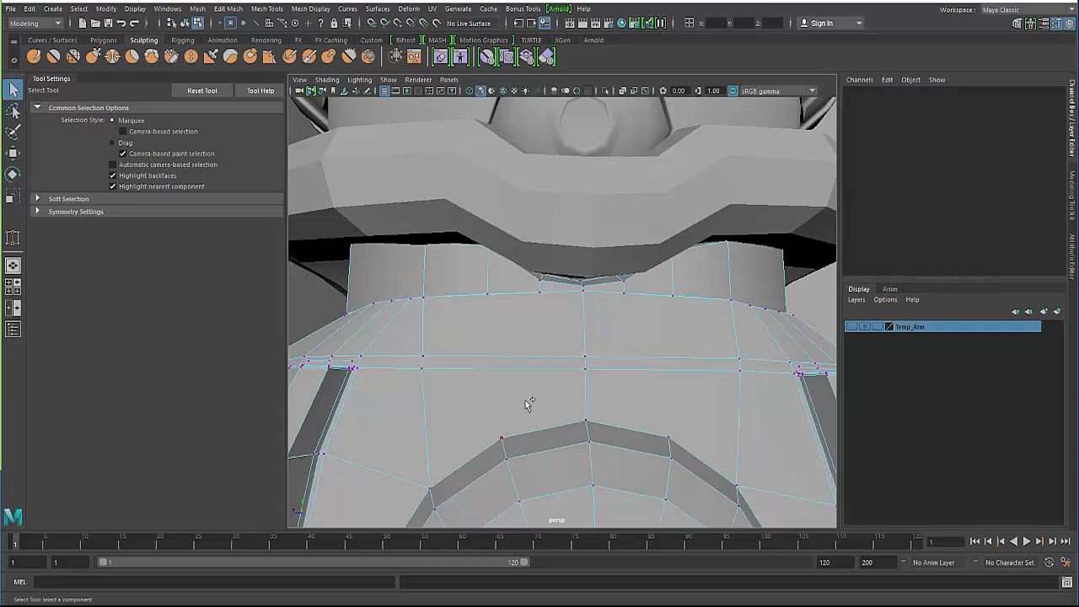
Step: Multi-Cut an edge from each upper shoulder vertex of the circular detail through the forearm's edge loops up to the strip
{"action": "right_click_drag", "start_coordinate": [526, 405], "coordinate": [469, 403], "text": "shift"}
{"action": "left_click", "coordinate": [502, 439]}
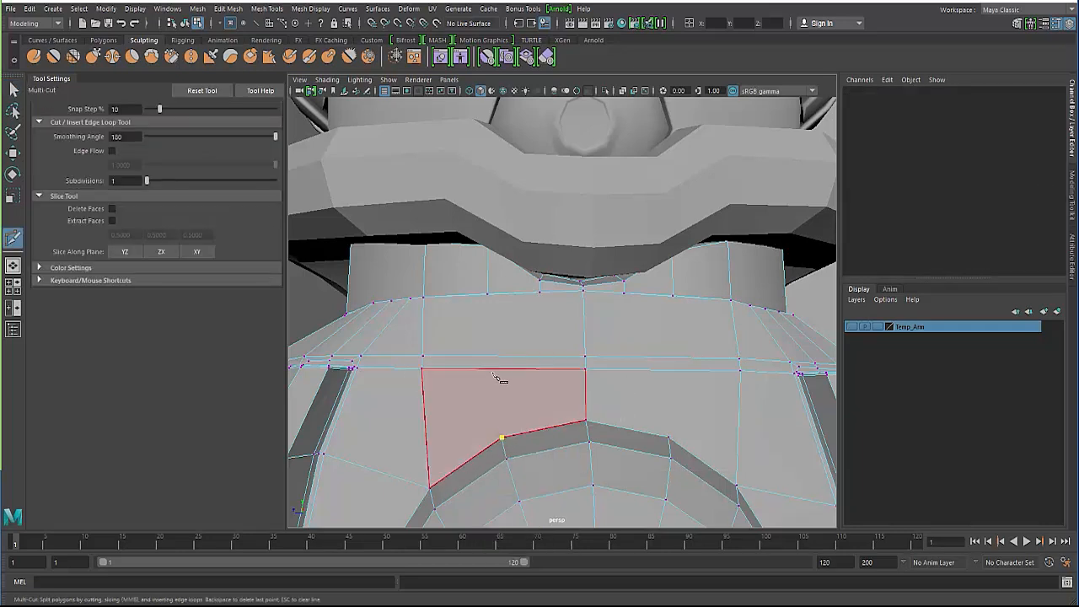
{"action": "left_click", "coordinate": [504, 357]}
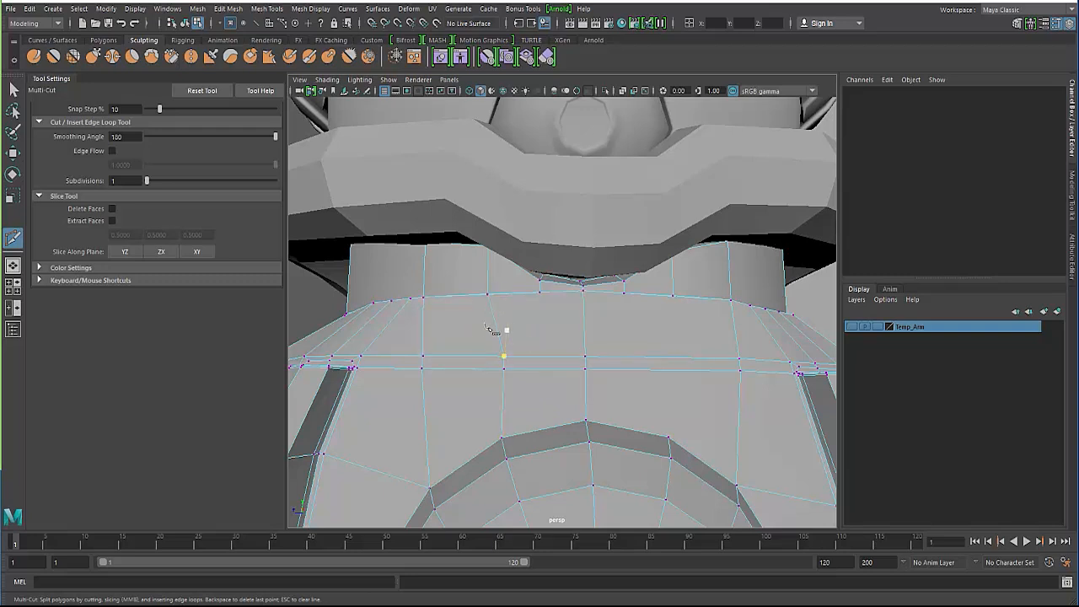
{"action": "left_click_drag", "start_coordinate": [489, 344], "coordinate": [603, 409], "text": "alt"}
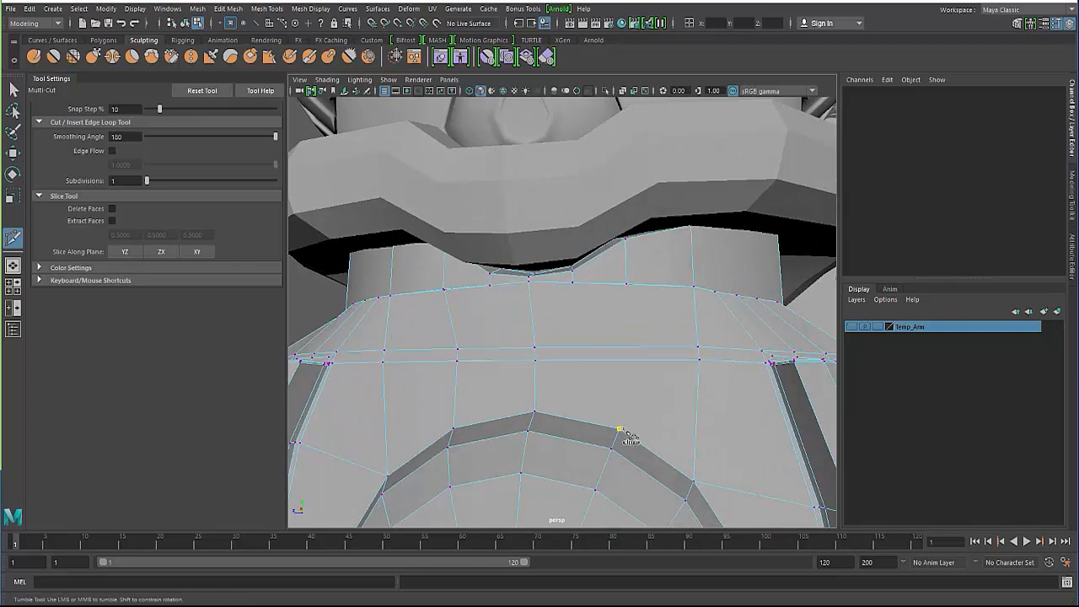
{"action": "left_click", "coordinate": [616, 360]}
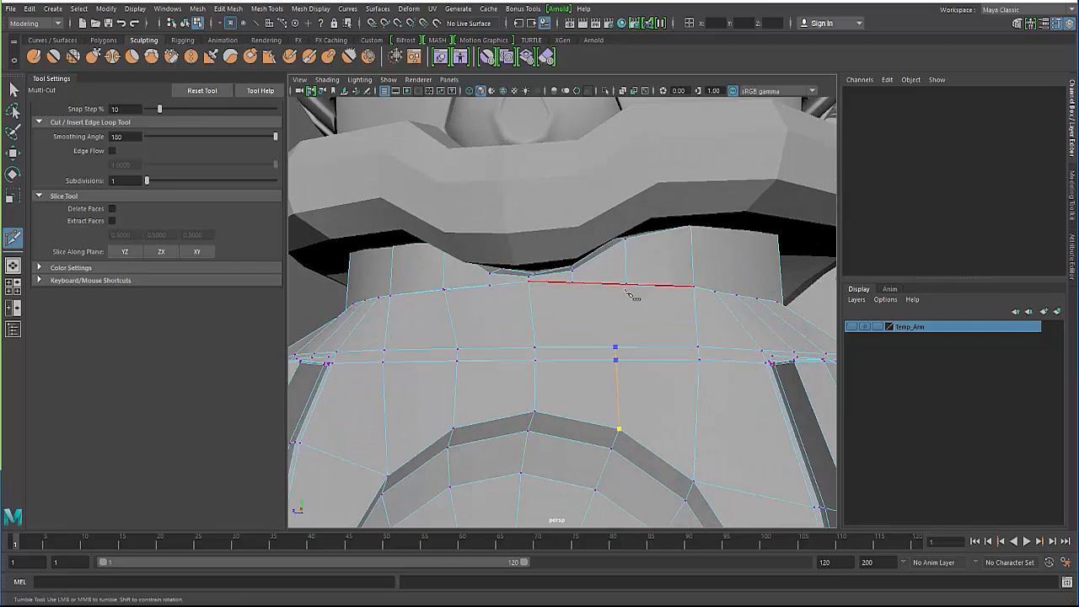
{"action": "left_click", "coordinate": [626, 285]}
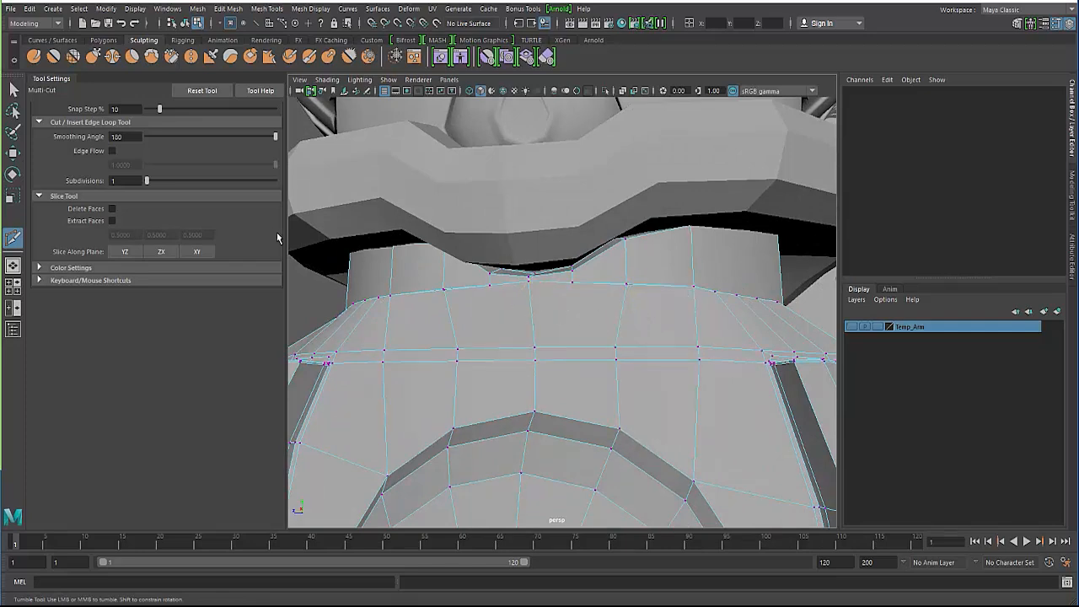
Step: Target-weld the doubled vertices where the two new vertical cuts meet the strip's lower edge
{"action": "left_click_drag", "start_coordinate": [359, 297], "coordinate": [405, 344], "text": "alt"}
{"action": "scroll", "coordinate": [406, 345], "scroll_direction": "up", "scroll_amount": 4}
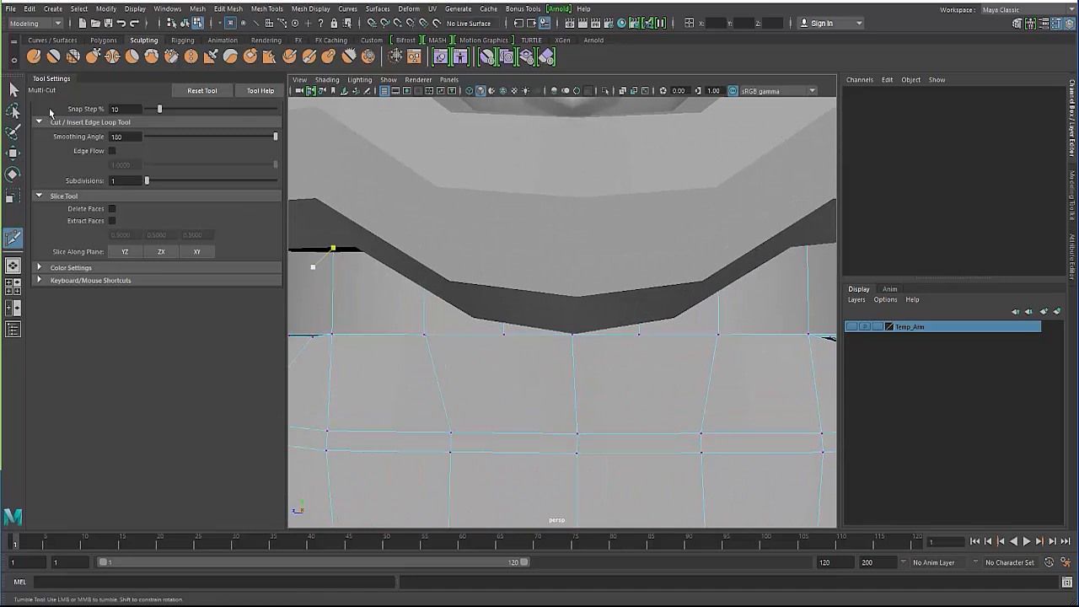
{"action": "left_click", "coordinate": [12, 91]}
{"action": "right_click_drag", "start_coordinate": [446, 358], "coordinate": [441, 323], "text": "shift"}
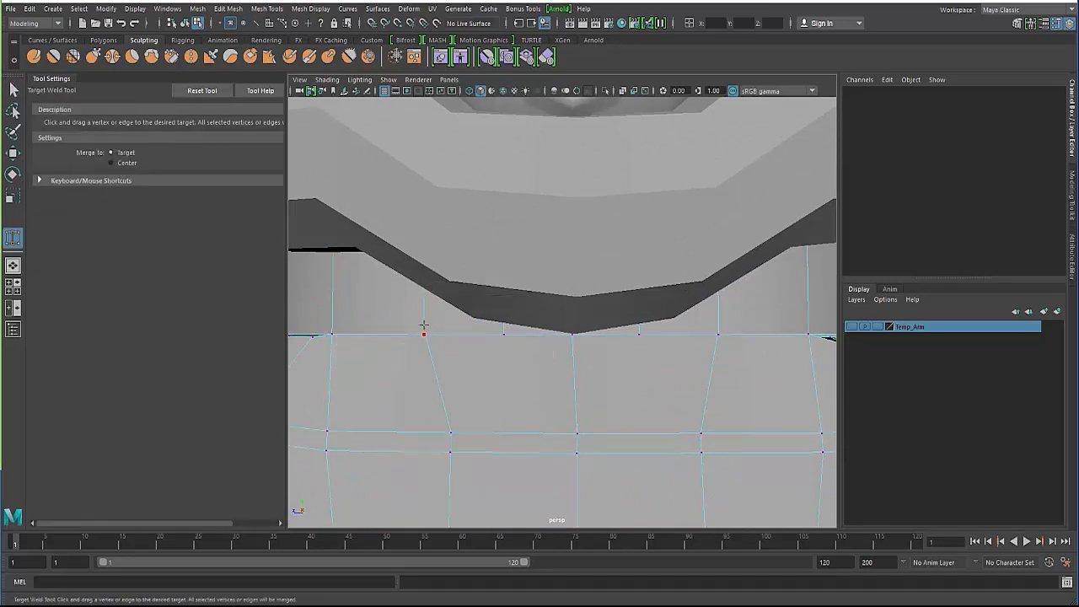
{"action": "left_click_drag", "start_coordinate": [377, 352], "coordinate": [388, 340], "text": "alt"}
{"action": "middle_click_drag", "start_coordinate": [388, 340], "coordinate": [453, 402], "text": "alt"}
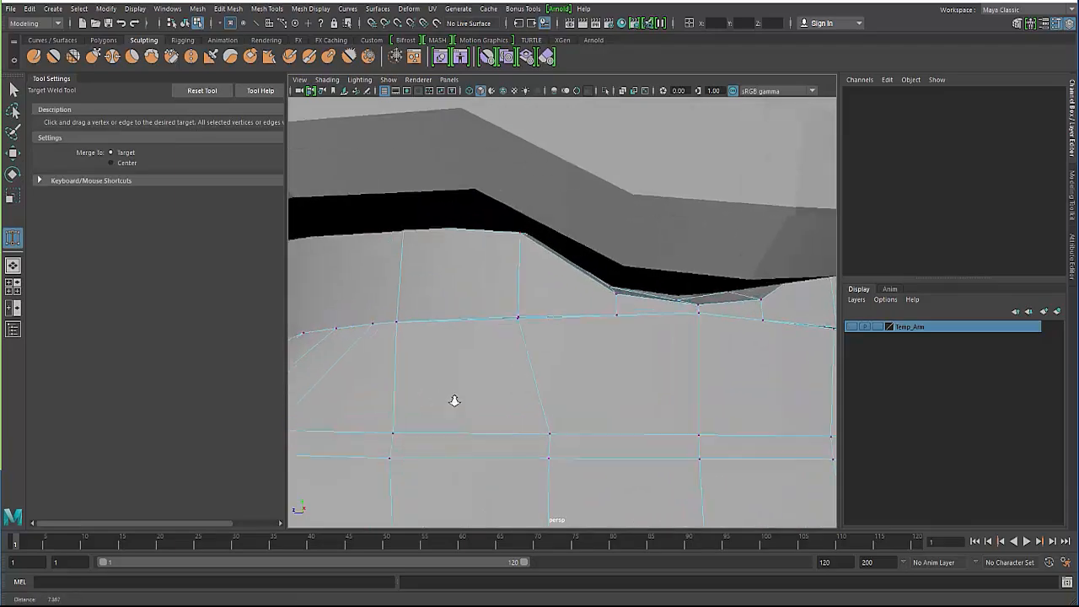
{"action": "right_click_drag", "start_coordinate": [453, 402], "coordinate": [475, 372], "text": "alt"}
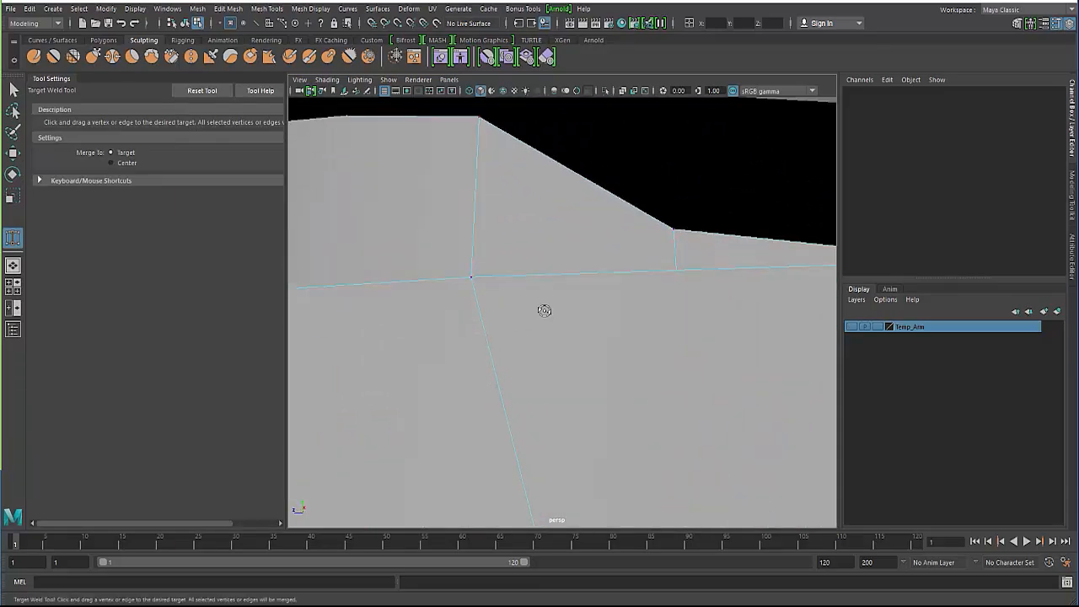
{"action": "key", "text": "4"}
{"action": "left_click_drag", "start_coordinate": [472, 319], "coordinate": [465, 335], "text": "alt"}
{"action": "key", "text": "5"}
{"action": "middle_click_drag", "start_coordinate": [622, 335], "coordinate": [506, 372], "text": "alt"}
{"action": "right_click_drag", "start_coordinate": [506, 372], "coordinate": [599, 353], "text": "alt"}
{"action": "left_click_drag", "start_coordinate": [598, 352], "coordinate": [550, 266], "text": "alt"}
{"action": "right_click_drag", "start_coordinate": [540, 263], "coordinate": [409, 299], "text": "alt"}
{"action": "middle_click_drag", "start_coordinate": [409, 299], "coordinate": [492, 304], "text": "alt"}
{"action": "right_click_drag", "start_coordinate": [512, 305], "coordinate": [553, 319], "text": "alt"}
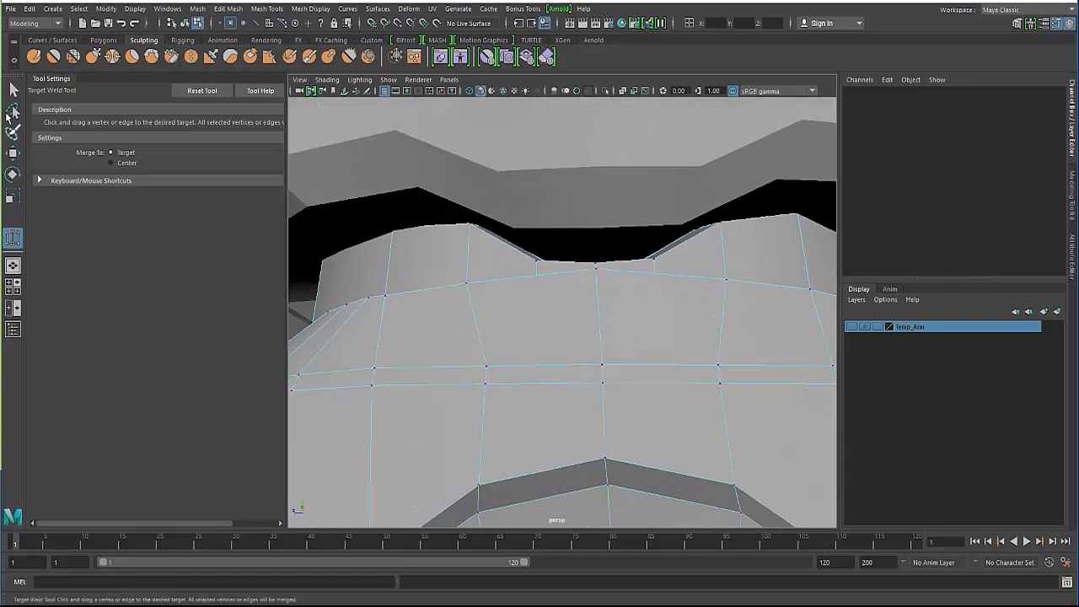
Step: Multi-Cut a U-shaped edge path below the strip's low middle section, with diagonals from its corners to the forearm's edge loop
{"action": "left_click", "coordinate": [13, 88]}
{"action": "key", "text": "F8"}
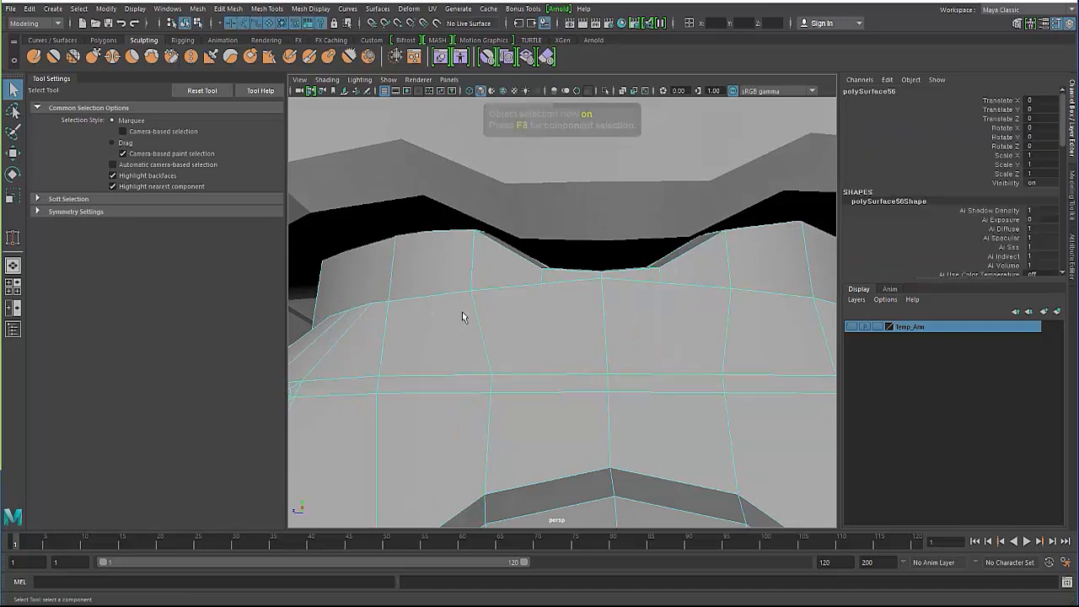
{"action": "right_click_drag", "start_coordinate": [552, 319], "coordinate": [484, 314], "text": "shift"}
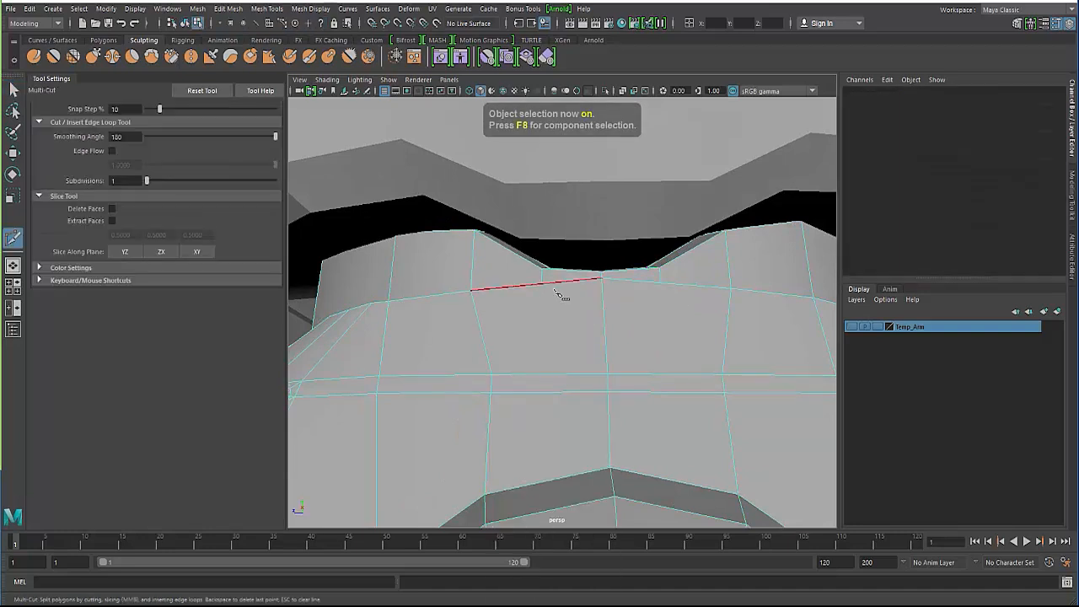
{"action": "left_click", "coordinate": [541, 284]}
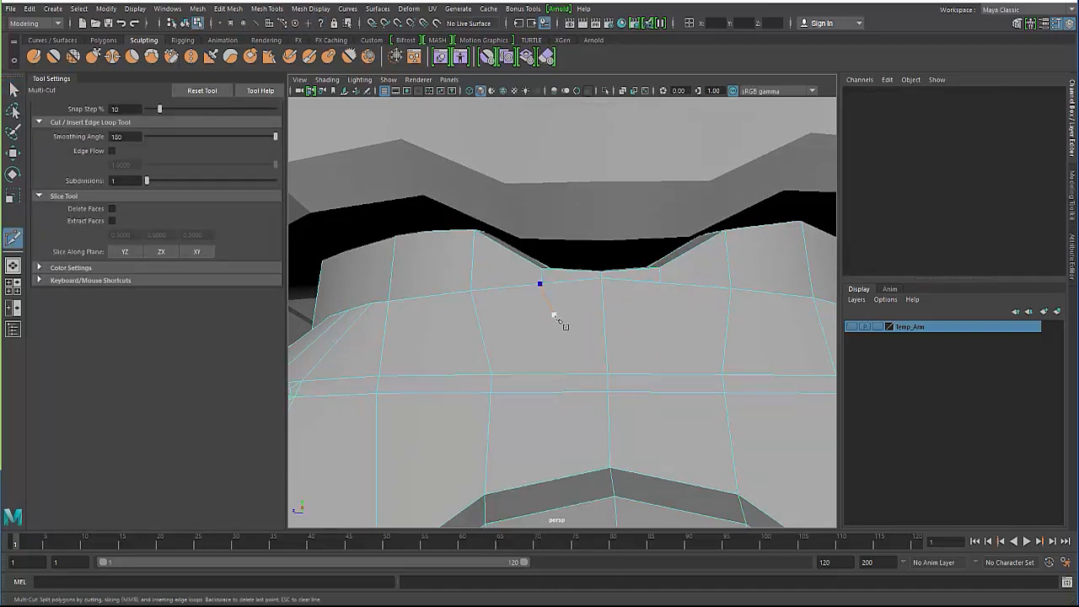
{"action": "left_click", "coordinate": [604, 316]}
{"action": "left_click", "coordinate": [653, 315]}
{"action": "left_click_drag", "start_coordinate": [482, 337], "coordinate": [547, 366], "text": "alt"}
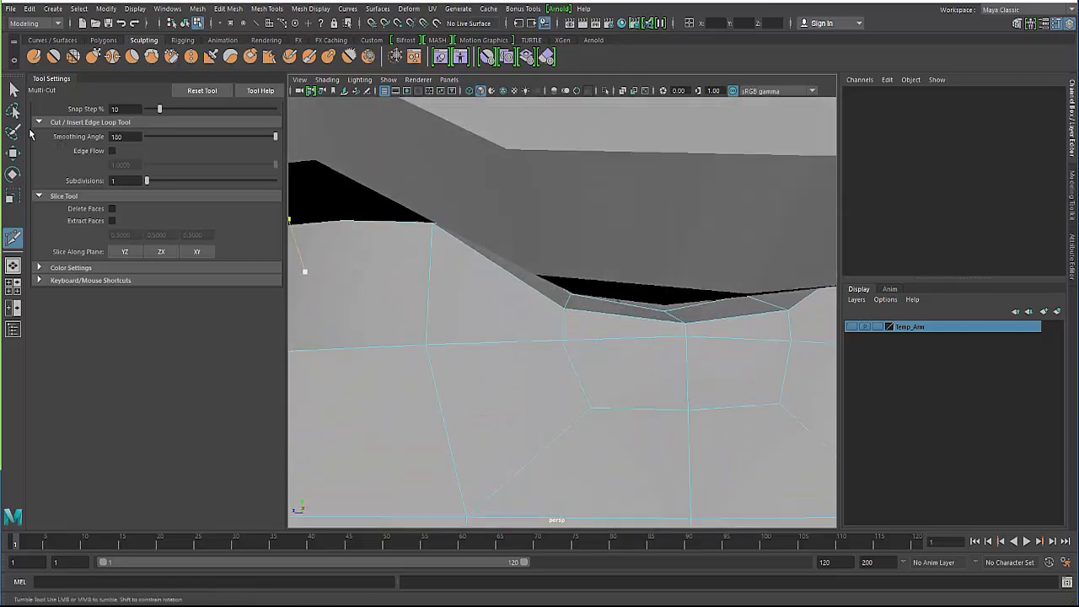
Step: Target-weld the doubled vertices where the U-shaped cut meets the strip, then return to shaded object mode
{"action": "key", "text": "q"}
{"action": "right_click", "coordinate": [460, 338], "text": "shift"}
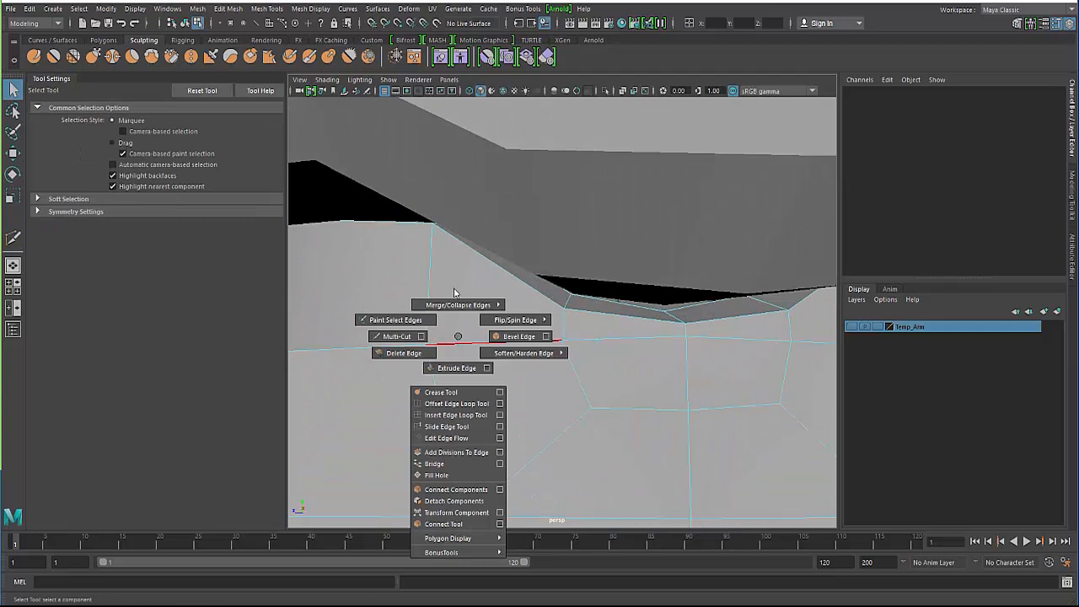
{"action": "mouse_move", "coordinate": [463, 299]}
{"action": "left_mouse_down", "text": "alt"}
{"action": "mouse_move", "coordinate": [481, 321]}
{"action": "mouse_move", "coordinate": [470, 272]}
{"action": "mouse_move", "coordinate": [478, 305]}
{"action": "left_mouse_up", "text": "alt"}
{"action": "key", "text": "F11"}
{"action": "key", "text": "F8"}
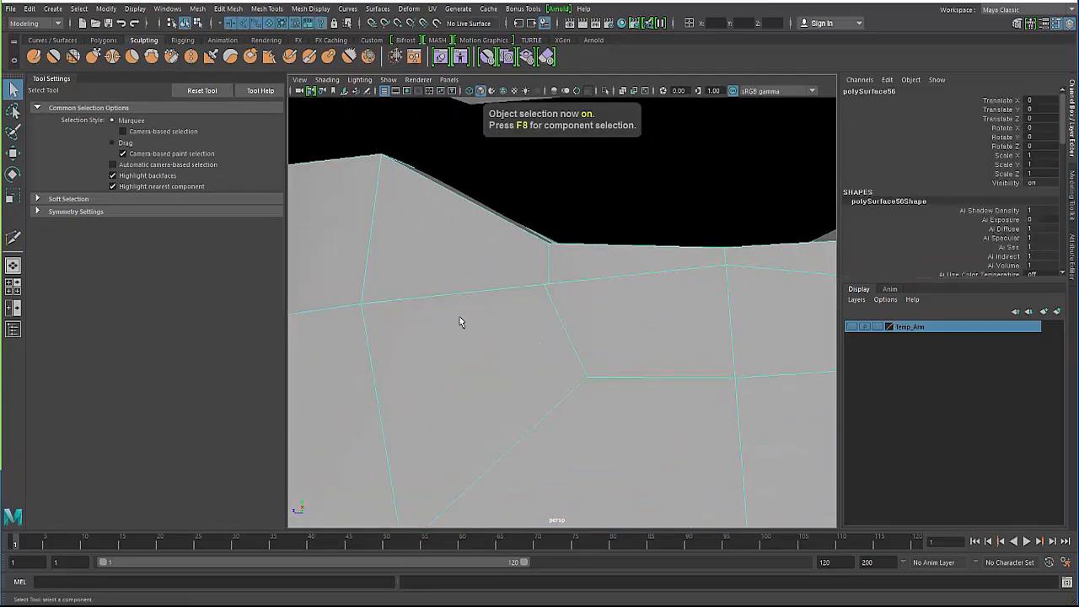
{"action": "right_click_drag", "start_coordinate": [459, 321], "coordinate": [474, 262], "text": "shift"}
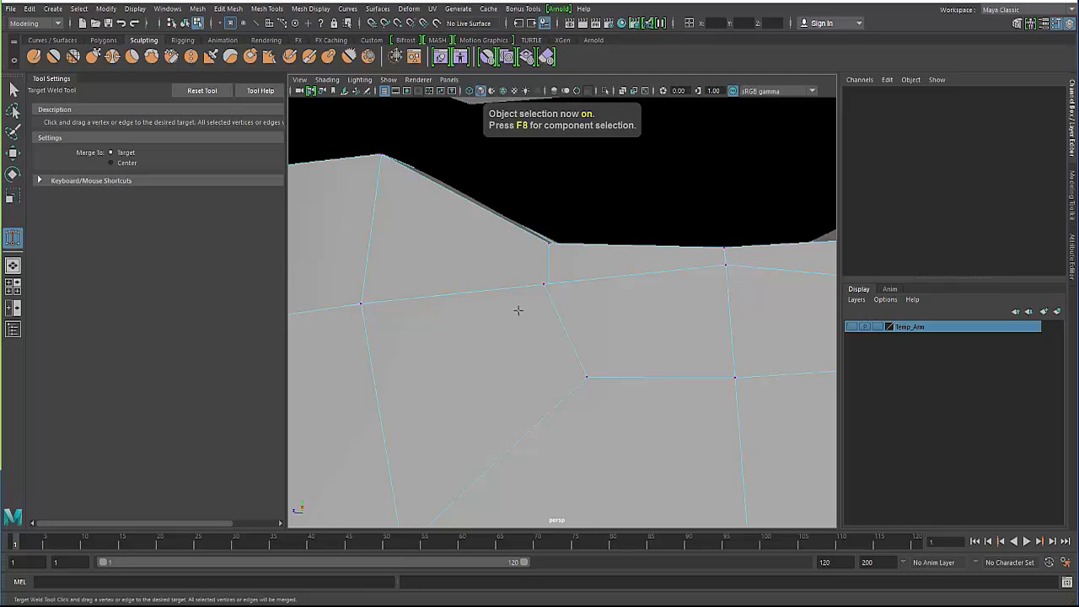
{"action": "left_click_drag", "start_coordinate": [518, 310], "coordinate": [513, 377], "text": "alt"}
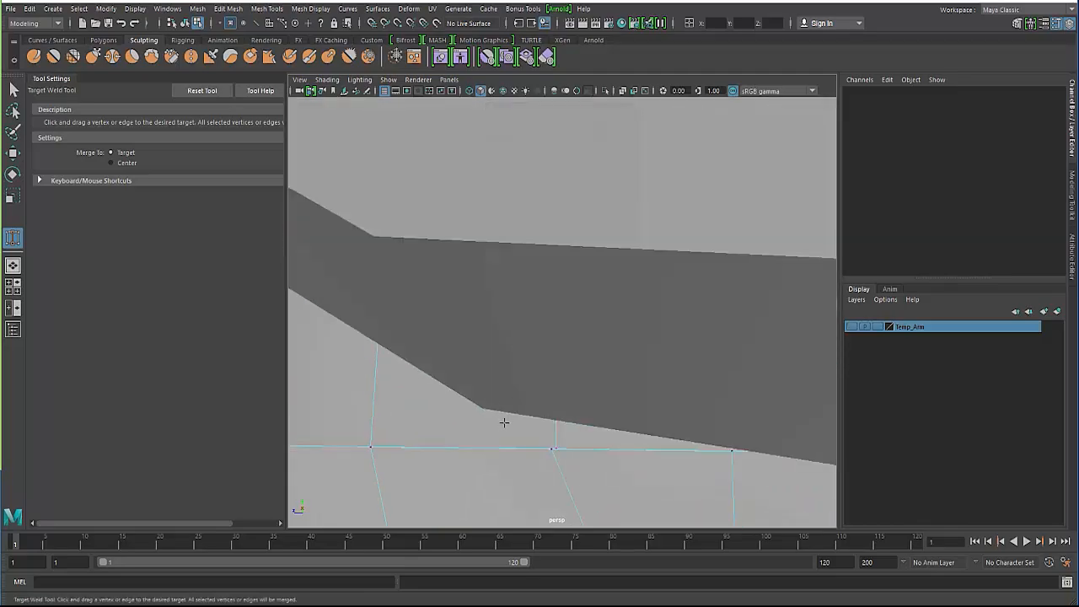
{"action": "key", "text": "4"}
{"action": "left_click_drag", "start_coordinate": [503, 423], "coordinate": [444, 368], "text": "alt"}
{"action": "middle_click_drag", "start_coordinate": [523, 372], "coordinate": [407, 376], "text": "alt"}
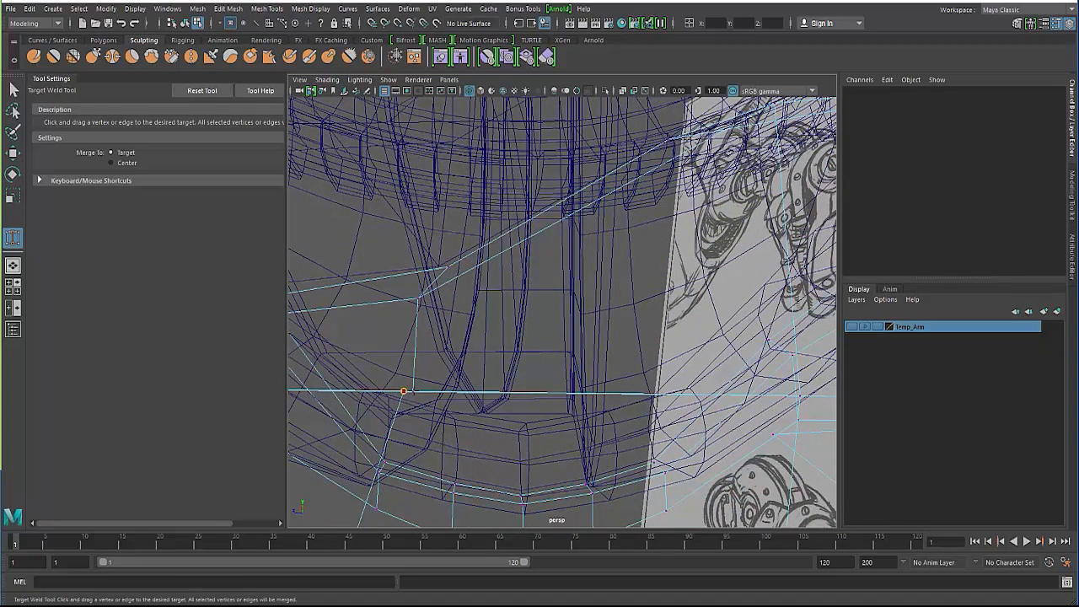
{"action": "left_click_drag", "start_coordinate": [404, 391], "coordinate": [424, 315], "text": "alt"}
{"action": "right_click_drag", "start_coordinate": [424, 315], "coordinate": [439, 317], "text": "alt"}
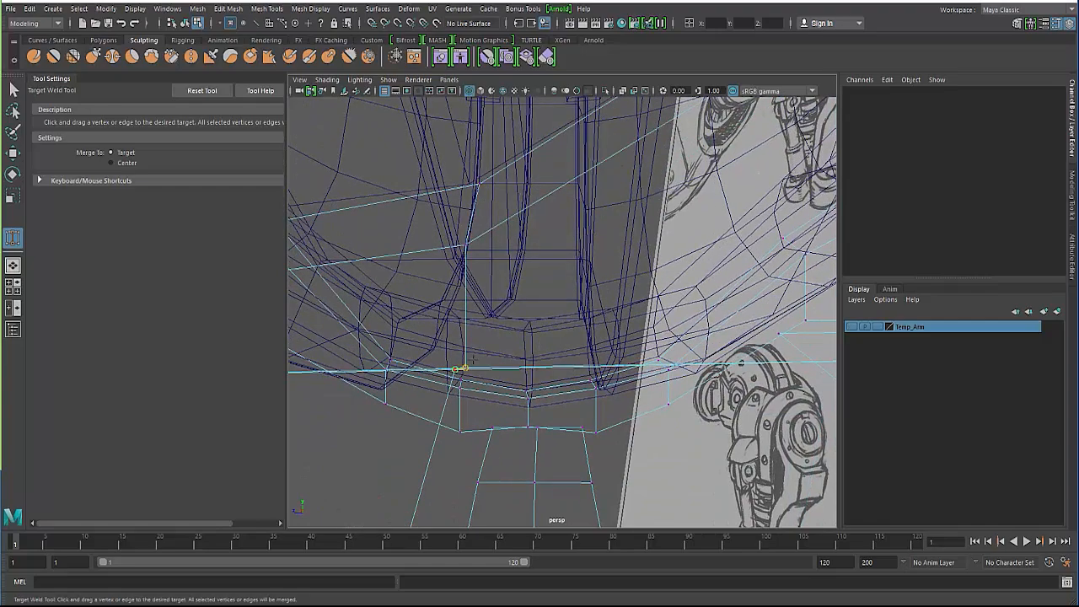
{"action": "mouse_move", "coordinate": [471, 361]}
{"action": "left_mouse_down", "text": "alt"}
{"action": "mouse_move", "coordinate": [468, 313]}
{"action": "mouse_move", "coordinate": [465, 331]}
{"action": "left_mouse_up", "text": "alt"}
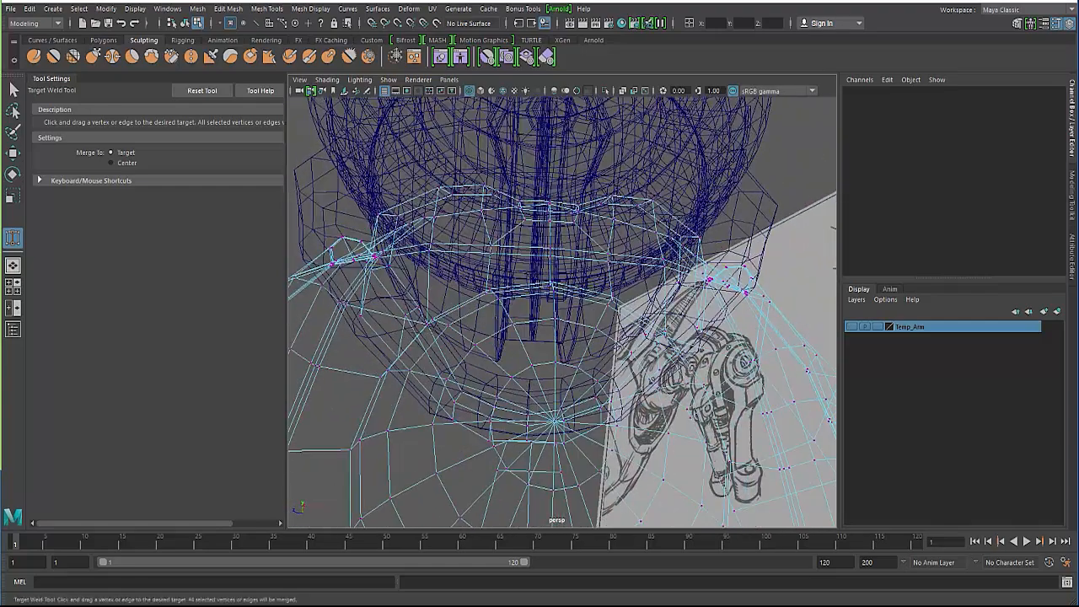
{"action": "key", "text": "5"}
{"action": "scroll", "coordinate": [444, 313], "scroll_direction": "down", "scroll_amount": 3}
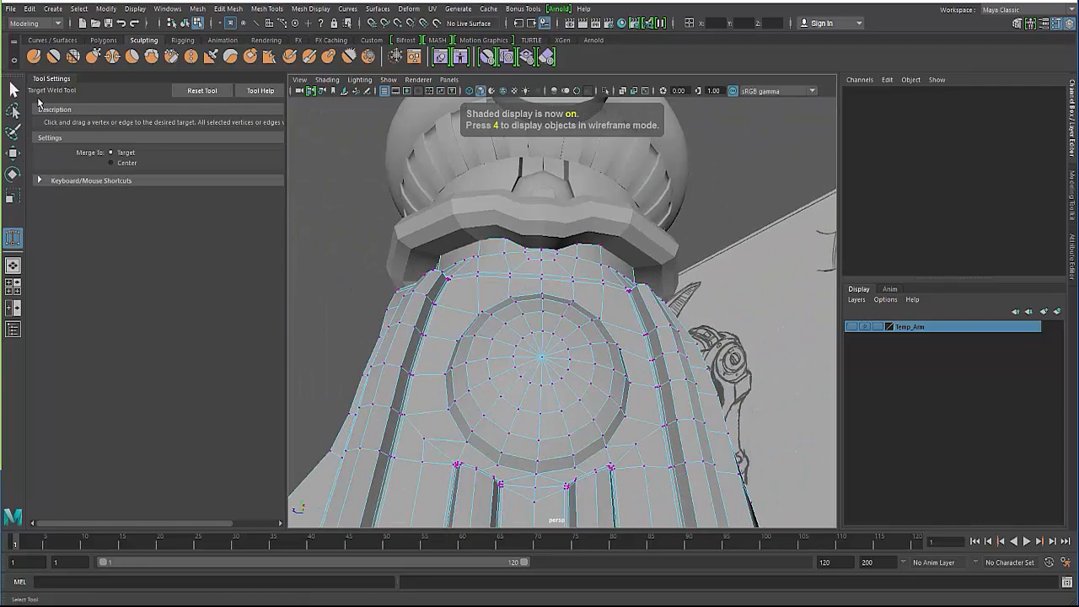
{"action": "left_click", "coordinate": [13, 90]}
{"action": "left_click_drag", "start_coordinate": [363, 253], "coordinate": [379, 240], "text": "alt"}
{"action": "key", "text": "F8"}
Step: Target-weld the forearm's side rim corner vertex to the strip's lower vertex beside the open gap
{"action": "left_click", "coordinate": [318, 306]}
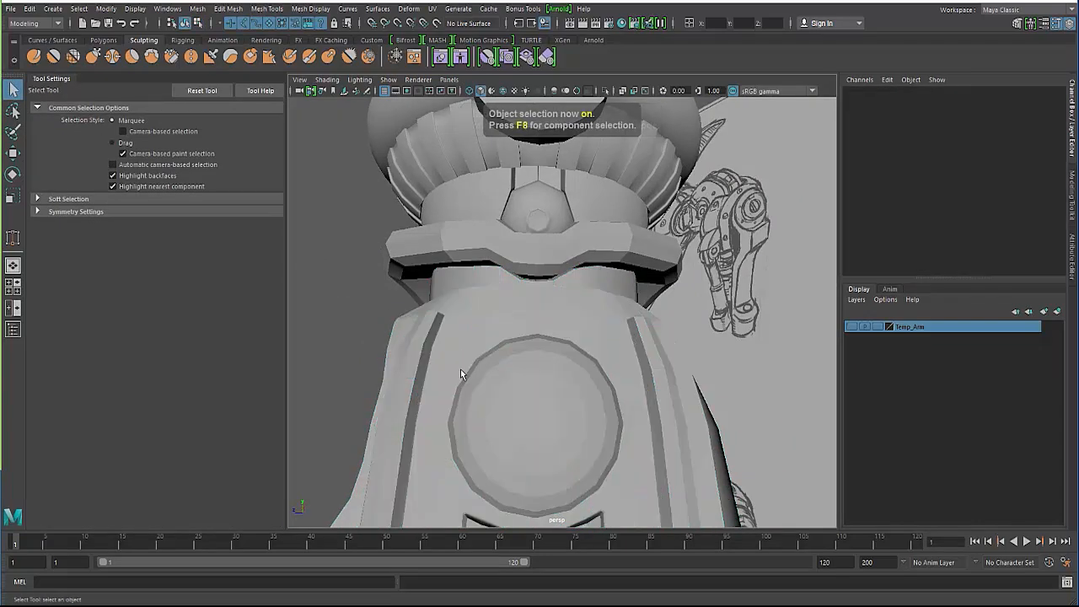
{"action": "left_click", "coordinate": [397, 375]}
{"action": "left_click_drag", "start_coordinate": [396, 375], "coordinate": [600, 394], "text": "alt"}
{"action": "scroll", "coordinate": [465, 405], "scroll_direction": "up", "scroll_amount": 4}
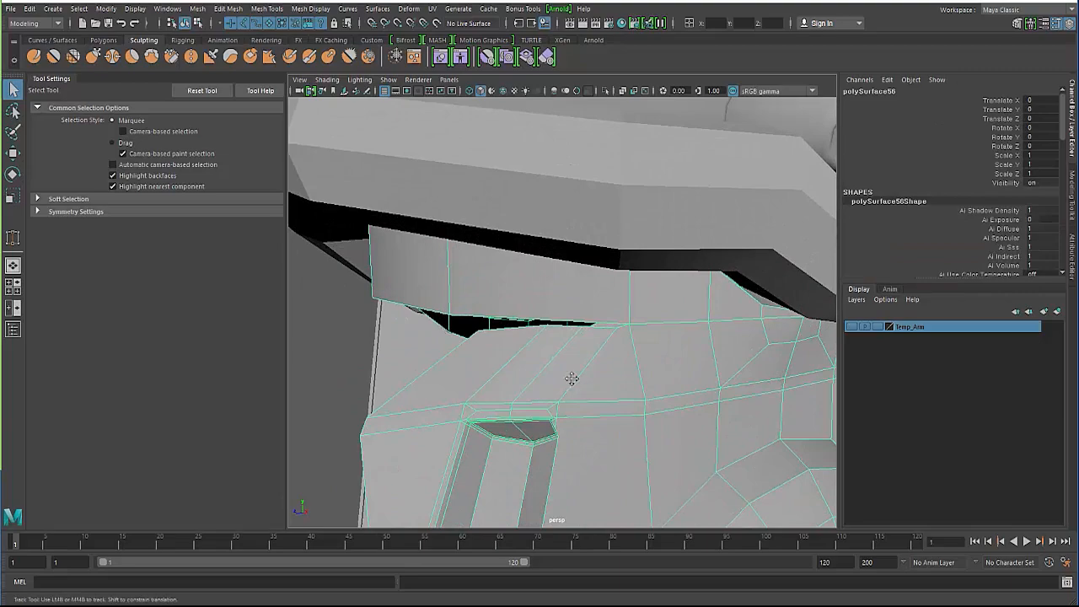
{"action": "mouse_move", "coordinate": [504, 380]}
{"action": "left_mouse_down", "text": "alt"}
{"action": "mouse_move", "coordinate": [531, 383]}
{"action": "mouse_move", "coordinate": [523, 368]}
{"action": "mouse_move", "coordinate": [539, 368]}
{"action": "left_mouse_up", "text": "alt"}
{"action": "right_click_drag", "start_coordinate": [537, 263], "coordinate": [484, 265]}
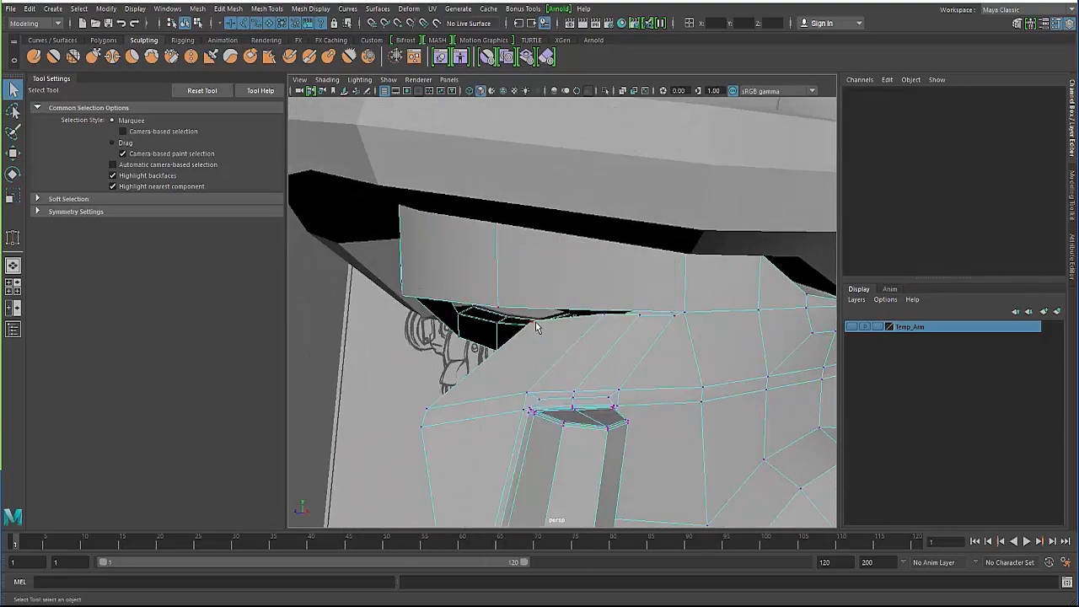
{"action": "left_click_drag", "start_coordinate": [534, 327], "coordinate": [615, 319], "text": "alt"}
{"action": "right_click_drag", "start_coordinate": [565, 302], "coordinate": [637, 347], "text": "alt"}
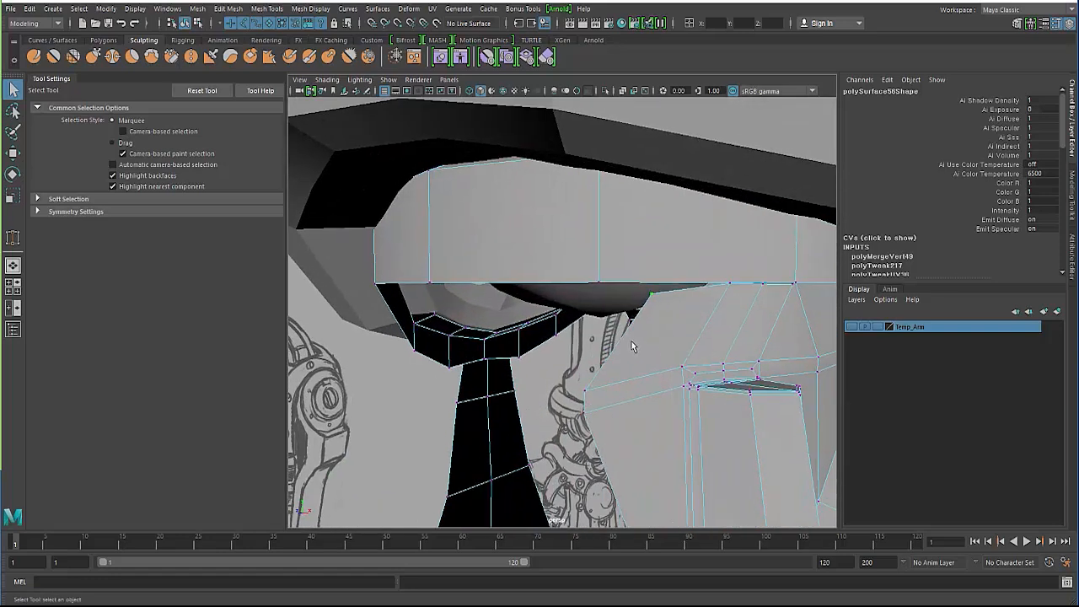
{"action": "key", "text": "F8"}
{"action": "right_click_drag", "start_coordinate": [662, 298], "coordinate": [590, 301], "text": "shift"}
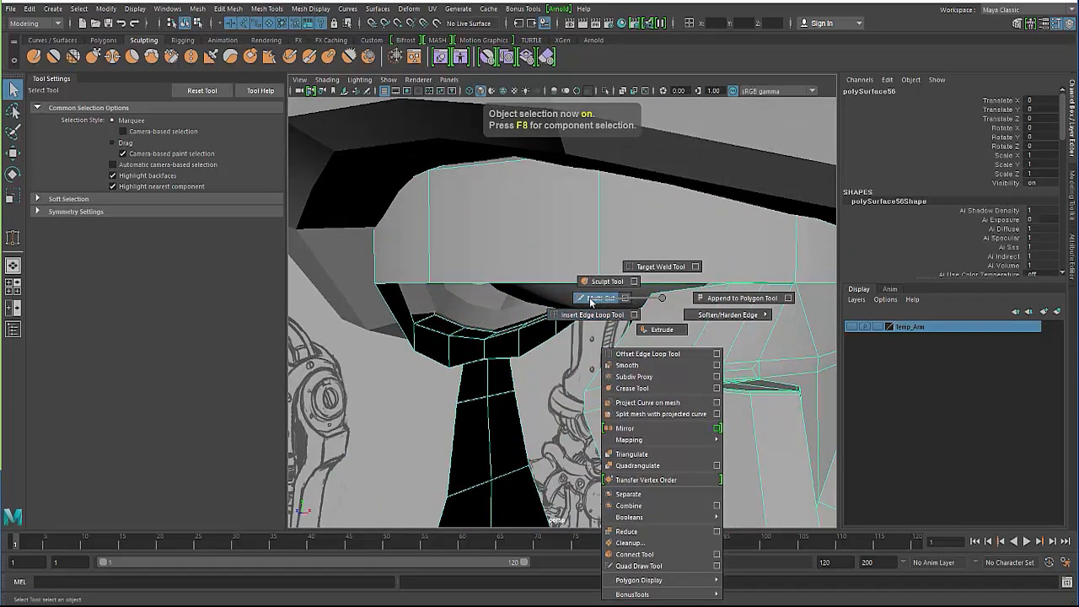
{"action": "right_click_drag", "start_coordinate": [646, 273], "coordinate": [646, 272], "text": "shift"}
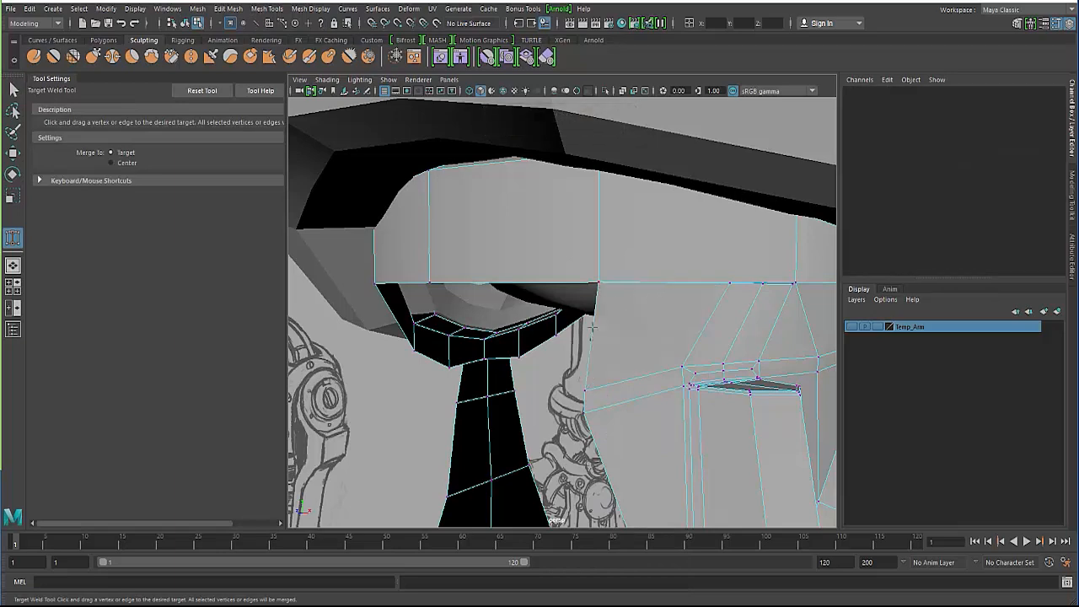
{"action": "left_click_drag", "start_coordinate": [592, 329], "coordinate": [554, 284], "text": "alt"}
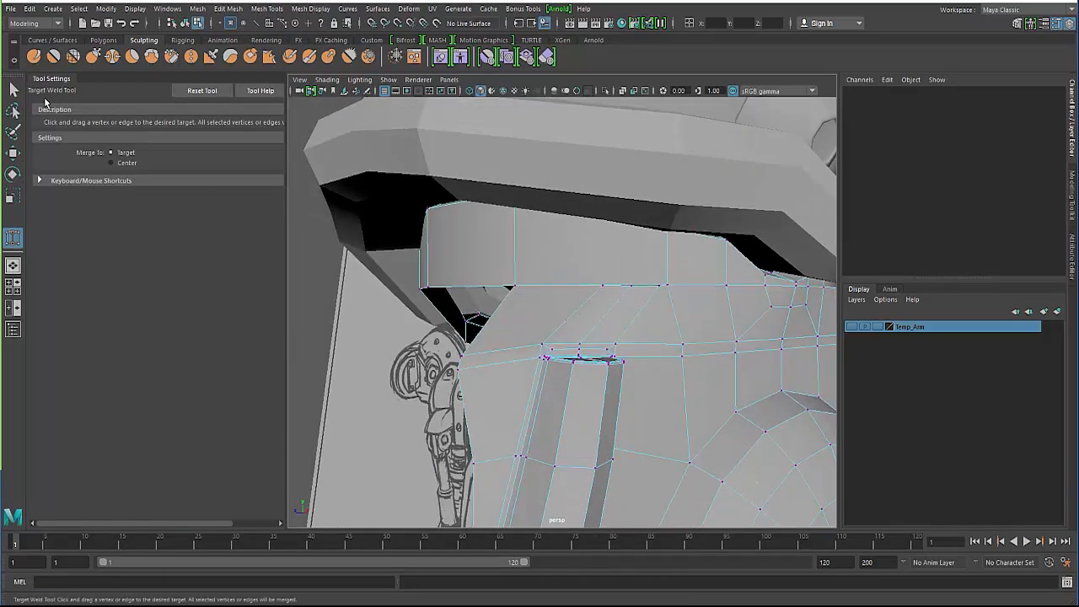
{"action": "left_click", "coordinate": [14, 90]}
Step: Move the forearm's short middle border edge into line with the strip's lower edge
{"action": "right_click_drag", "start_coordinate": [532, 312], "coordinate": [601, 317], "text": "alt"}
{"action": "right_click_drag", "start_coordinate": [601, 262], "coordinate": [558, 259]}
{"action": "right_click_drag", "start_coordinate": [644, 283], "coordinate": [645, 240]}
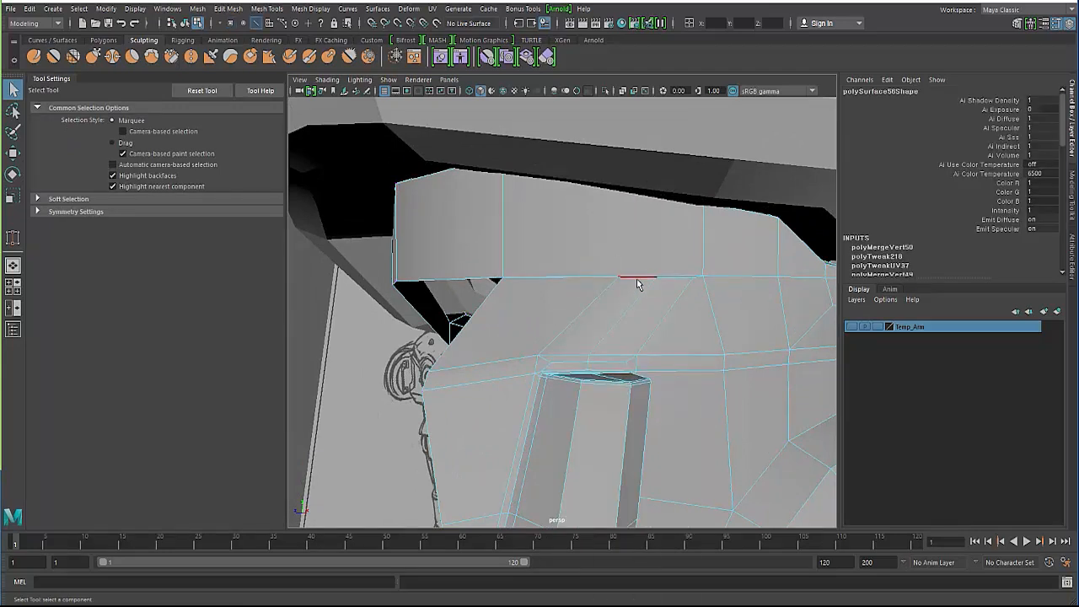
{"action": "left_click", "coordinate": [674, 283]}
{"action": "key", "text": "w"}
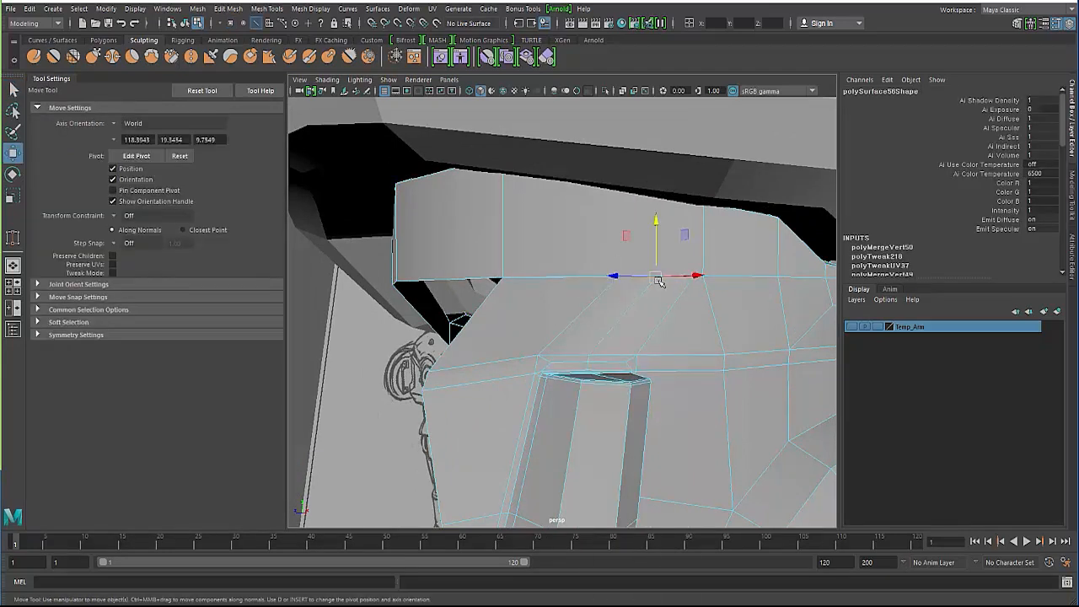
{"action": "left_click_drag", "start_coordinate": [660, 280], "coordinate": [564, 357]}
{"action": "right_click_drag", "start_coordinate": [563, 357], "coordinate": [600, 397], "text": "alt"}
{"action": "left_click_drag", "start_coordinate": [600, 397], "coordinate": [593, 391], "text": "alt"}
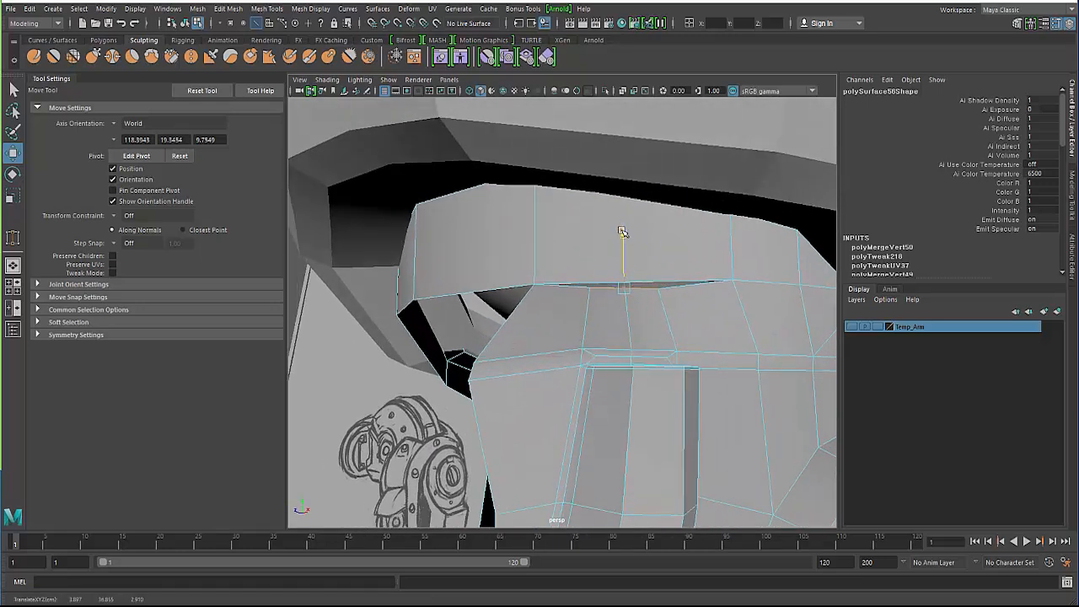
{"action": "left_click_drag", "start_coordinate": [623, 234], "coordinate": [646, 275]}
{"action": "right_click_drag", "start_coordinate": [646, 275], "coordinate": [578, 297], "text": "alt"}
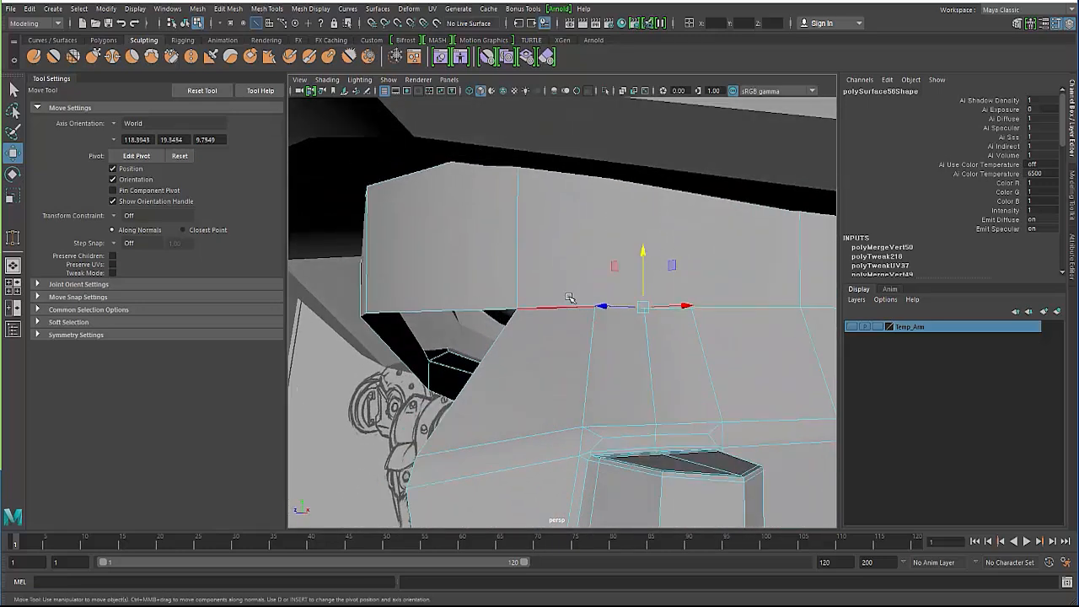
Step: Insert a centred vertical edge in the strip's wide middle section with Multi-Cut
{"action": "key", "text": "F8"}
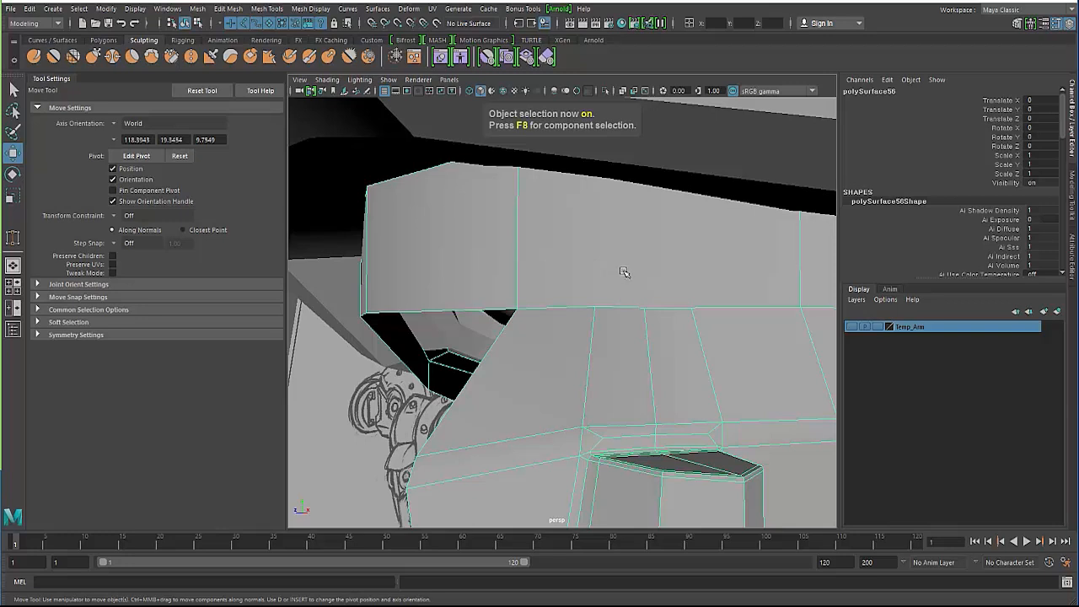
{"action": "right_click_drag", "start_coordinate": [624, 272], "coordinate": [552, 250]}
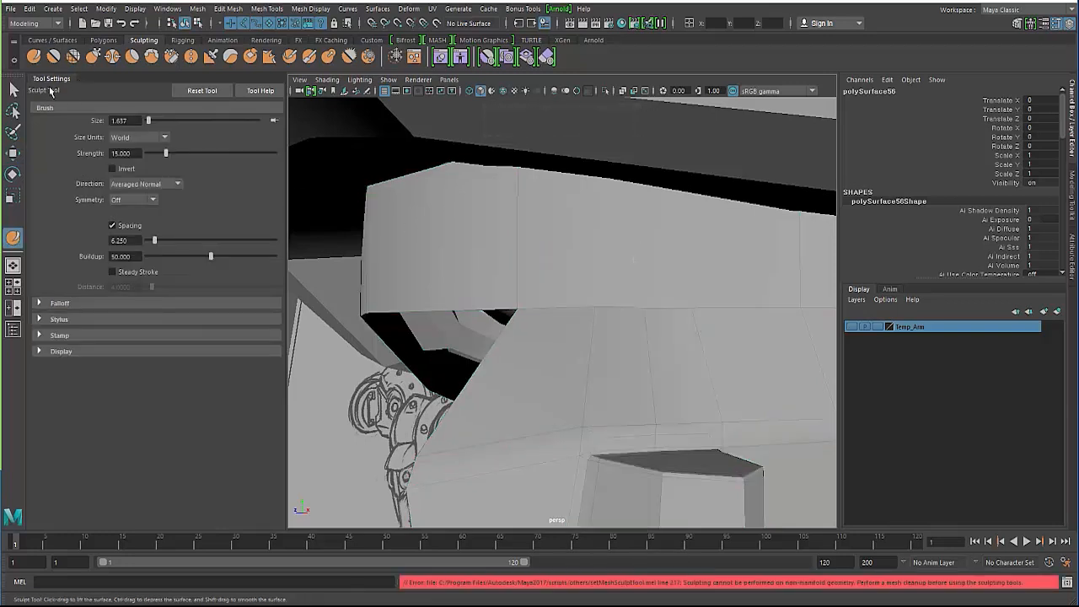
{"action": "left_click", "coordinate": [13, 91]}
{"action": "right_click_drag", "start_coordinate": [655, 263], "coordinate": [599, 260], "text": "shift"}
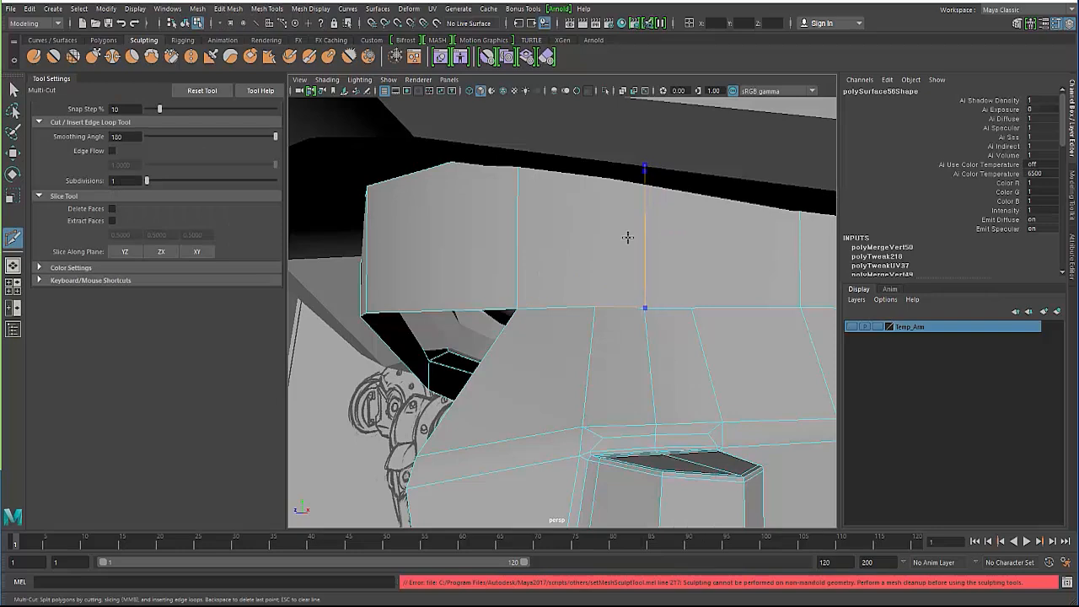
{"action": "middle_click", "coordinate": [629, 239], "text": "ctrl"}
{"action": "left_click_drag", "start_coordinate": [562, 297], "coordinate": [509, 311]}
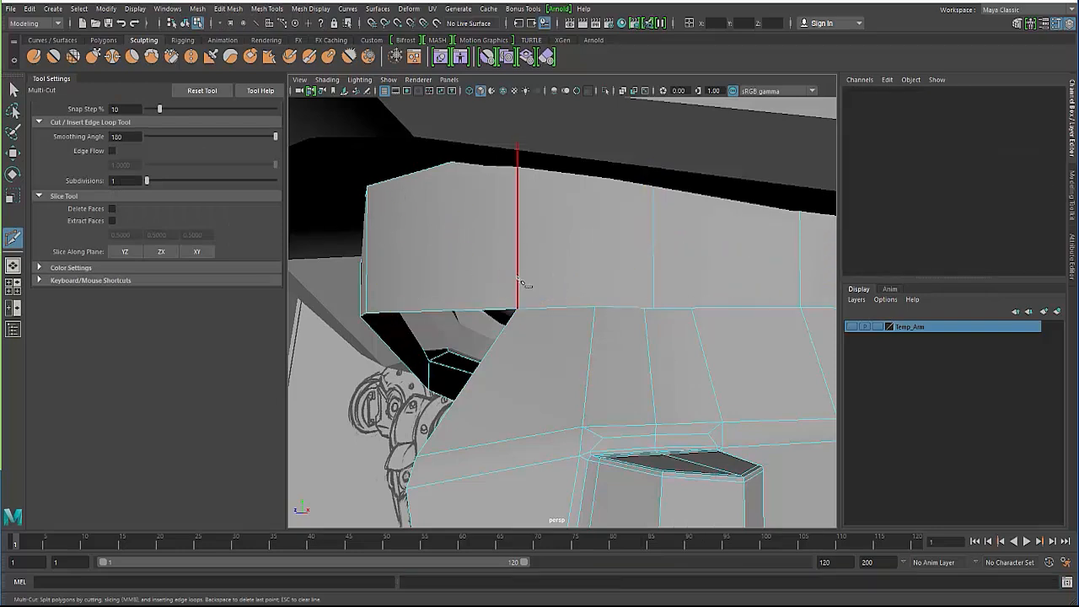
{"action": "right_click_drag", "start_coordinate": [574, 292], "coordinate": [515, 296], "text": "alt"}
{"action": "left_click_drag", "start_coordinate": [515, 296], "coordinate": [530, 291], "text": "alt"}
{"action": "right_click_drag", "start_coordinate": [529, 291], "coordinate": [583, 311], "text": "alt"}
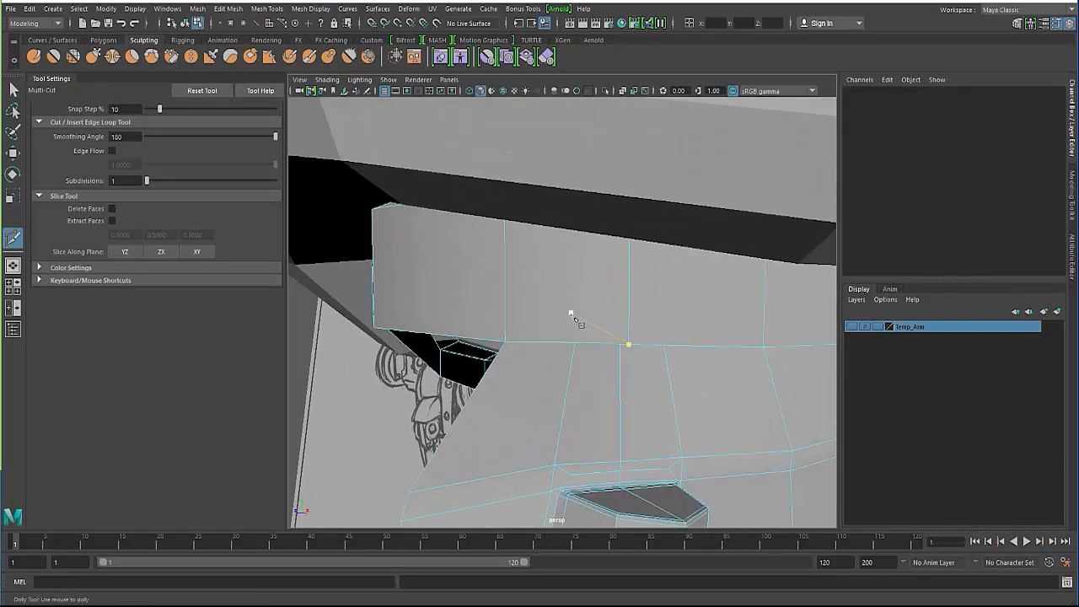
{"action": "left_click", "coordinate": [13, 89]}
Step: Target-weld the forearm's middle border vertex to the lower end of the new vertical strip edge, and return to shaded display
{"action": "scroll", "coordinate": [614, 314], "scroll_direction": "up", "scroll_amount": 10}
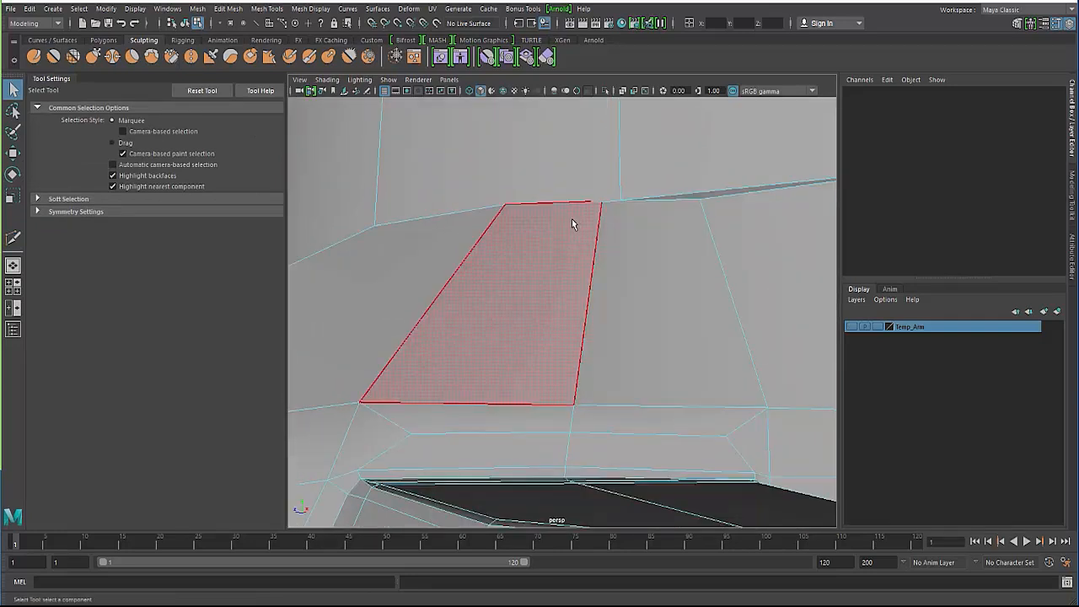
{"action": "key", "text": "F8"}
{"action": "right_click_drag", "start_coordinate": [564, 235], "coordinate": [560, 202], "text": "shift"}
{"action": "scroll", "coordinate": [565, 253], "scroll_direction": "up", "scroll_amount": 5}
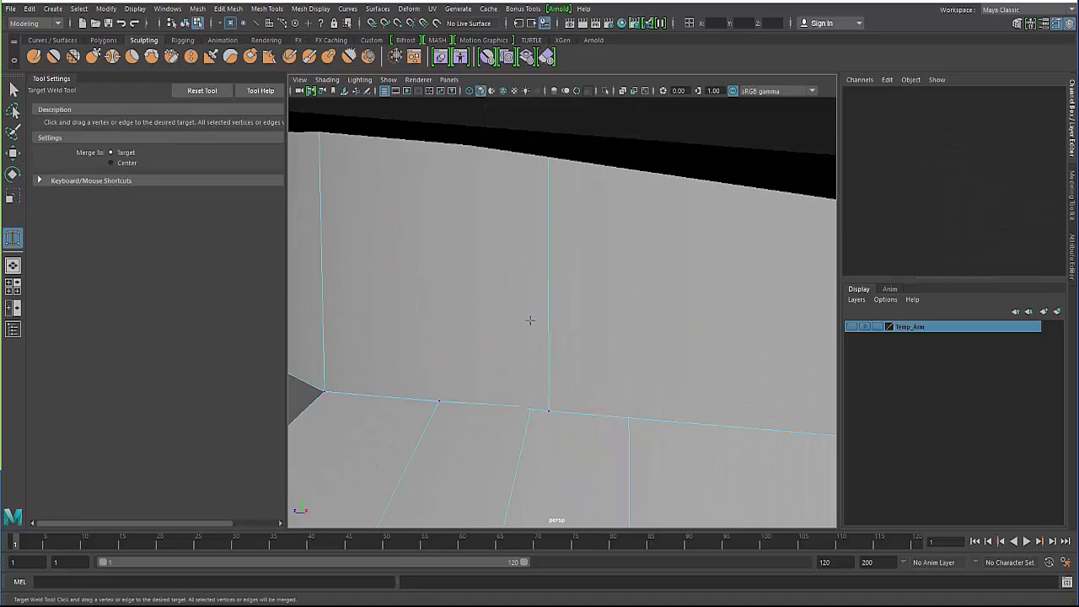
{"action": "key", "text": "4"}
{"action": "scroll", "coordinate": [530, 320], "scroll_direction": "down", "scroll_amount": 5}
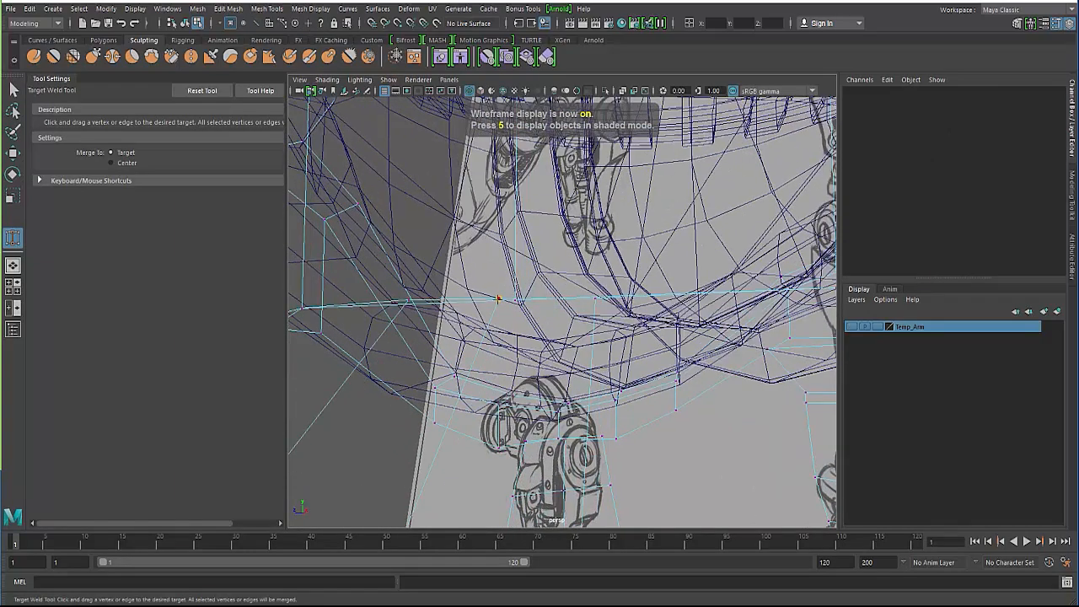
{"action": "left_click_drag", "start_coordinate": [518, 301], "coordinate": [521, 302]}
{"action": "scroll", "coordinate": [450, 298], "scroll_direction": "down", "scroll_amount": 5}
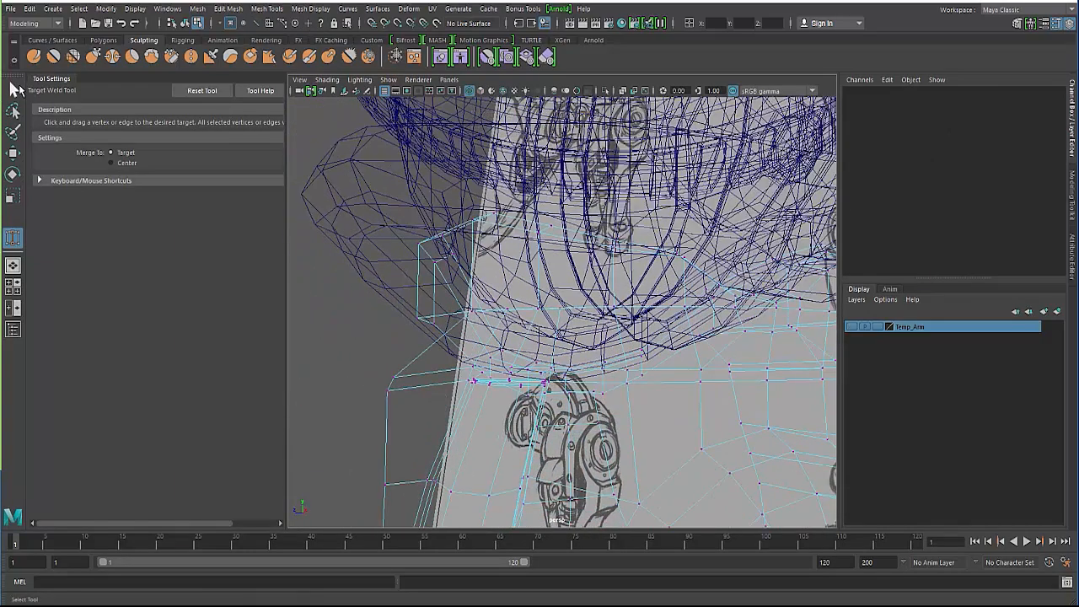
{"action": "left_click", "coordinate": [14, 90]}
{"action": "key", "text": "5"}
Step: Delete the two forearm edges flanking the middle edge between the strip and the recess
{"action": "mouse_move", "coordinate": [497, 354]}
{"action": "left_mouse_down", "text": "alt"}
{"action": "mouse_move", "coordinate": [520, 356]}
{"action": "mouse_move", "coordinate": [501, 318]}
{"action": "mouse_move", "coordinate": [527, 264]}
{"action": "left_mouse_up", "text": "alt"}
{"action": "scroll", "coordinate": [501, 318], "scroll_direction": "up", "scroll_amount": 3}
{"action": "right_click", "coordinate": [528, 264]}
{"action": "left_click", "coordinate": [527, 232]}
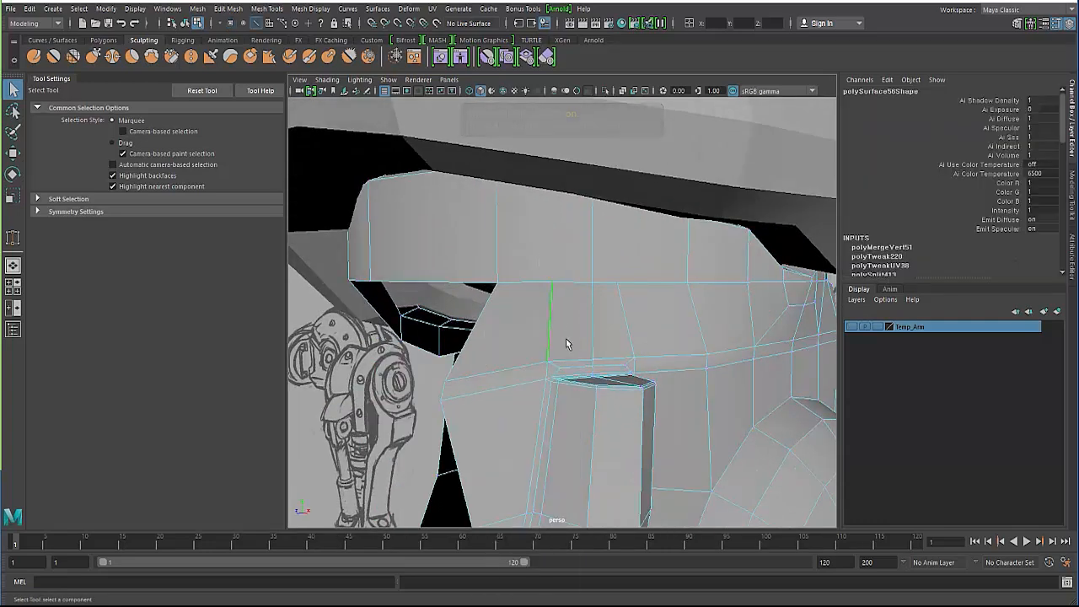
{"action": "key", "text": "Delete"}
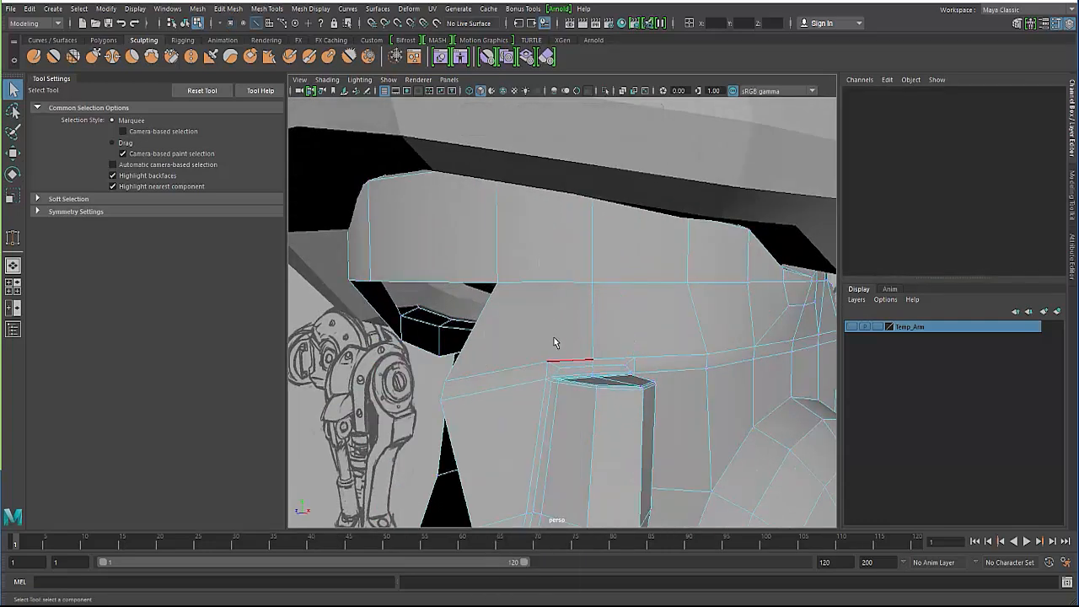
Step: Multi-Cut a U-shaped edge path above the recess, with diagonals from its upper corners to the strip's lower vertices
{"action": "left_click_drag", "start_coordinate": [538, 351], "coordinate": [524, 361], "text": "alt"}
{"action": "scroll", "coordinate": [525, 362], "scroll_direction": "up", "scroll_amount": 2}
{"action": "scroll", "coordinate": [527, 361], "scroll_direction": "up", "scroll_amount": 2}
{"action": "mouse_move", "coordinate": [528, 354]}
{"action": "right_mouse_down", "text": "shift"}
{"action": "mouse_move", "coordinate": [453, 341]}
{"action": "mouse_move", "coordinate": [466, 355]}
{"action": "right_mouse_up", "text": "shift"}
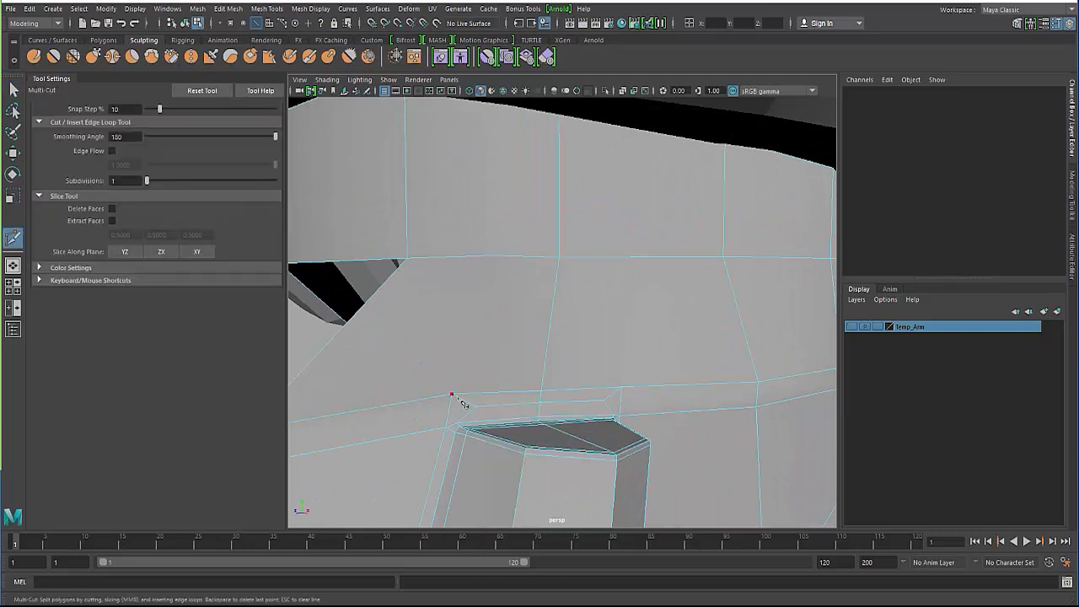
{"action": "left_click", "coordinate": [560, 339]}
{"action": "left_click", "coordinate": [620, 335]}
{"action": "scroll", "coordinate": [514, 337], "scroll_direction": "down", "scroll_amount": 5}
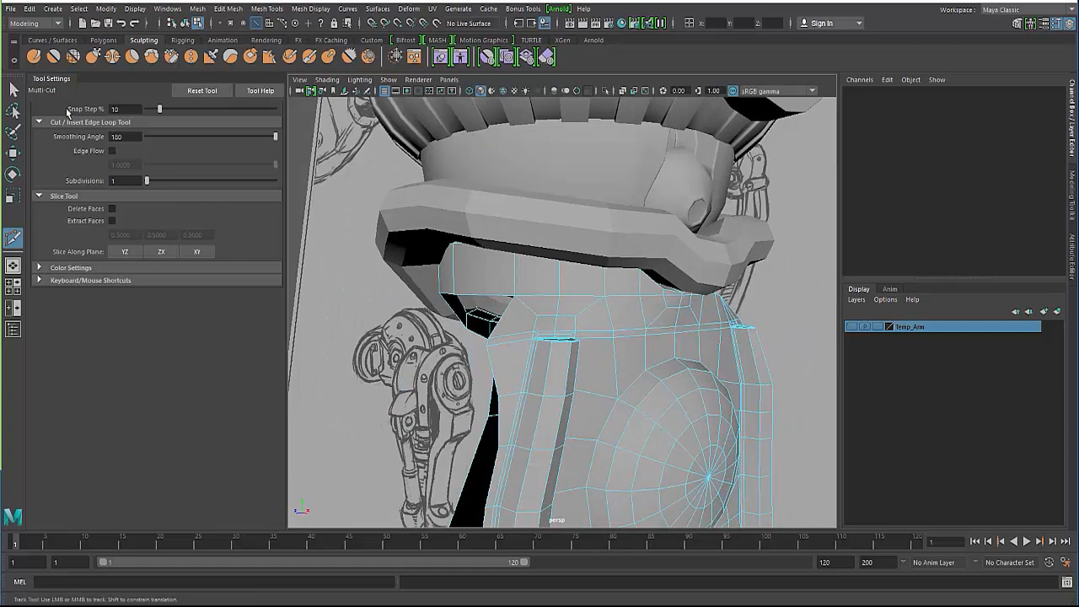
{"action": "left_click", "coordinate": [13, 90]}
Step: Compare the smoothed and unsmoothed display of the forearm around the new U-shaped cut
{"action": "left_click_drag", "start_coordinate": [440, 226], "coordinate": [428, 226], "text": "alt"}
{"action": "key", "text": "F8"}
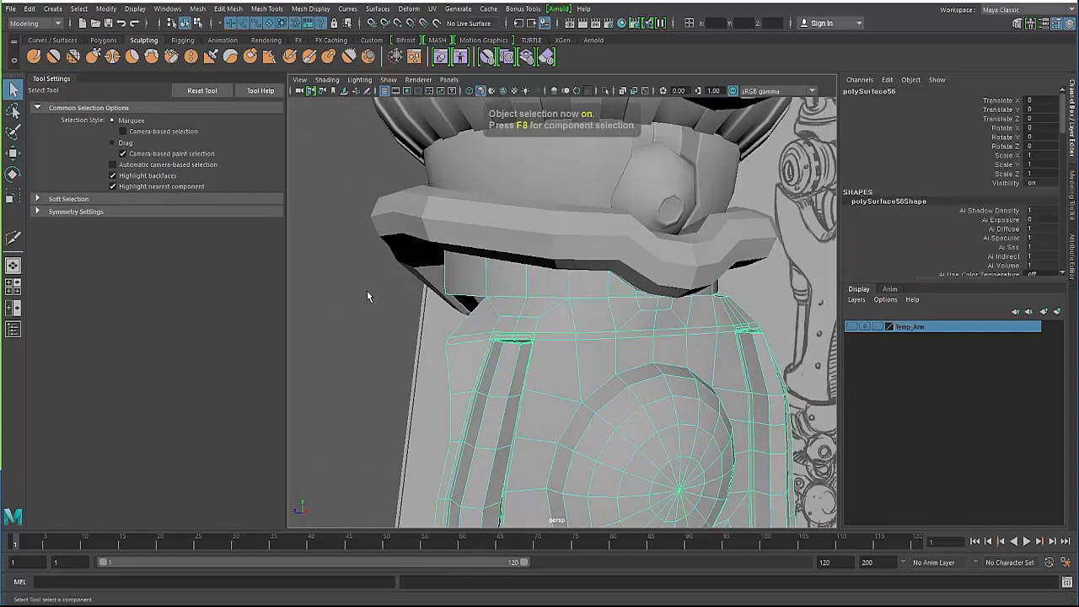
{"action": "right_click_drag", "start_coordinate": [453, 331], "coordinate": [529, 351], "text": "alt"}
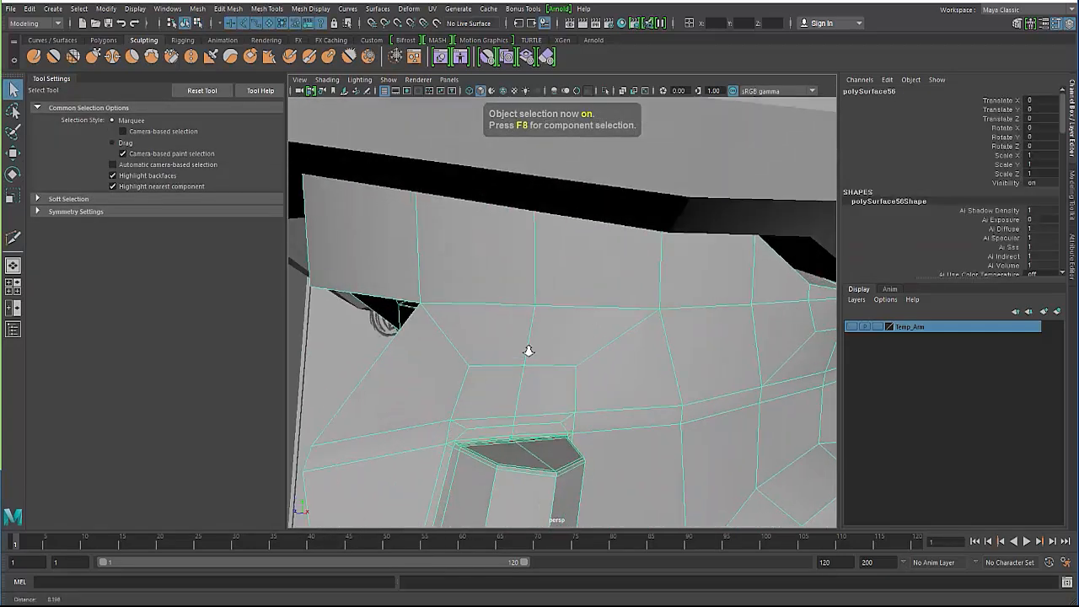
{"action": "key", "text": "3"}
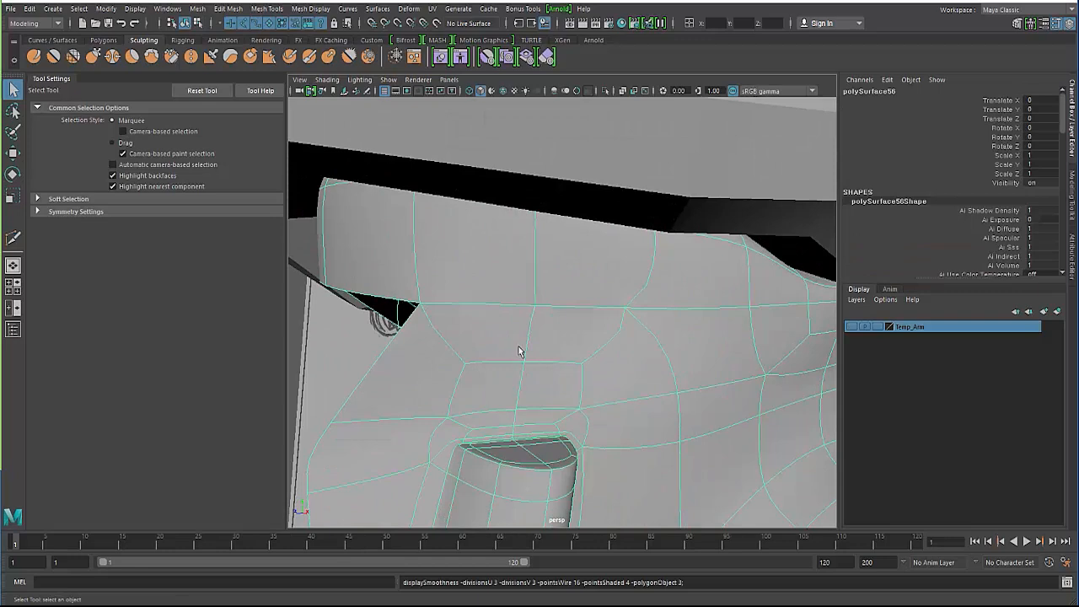
{"action": "mouse_move", "coordinate": [550, 356]}
{"action": "right_mouse_down", "text": "alt"}
{"action": "mouse_move", "coordinate": [511, 349]}
{"action": "mouse_move", "coordinate": [571, 354]}
{"action": "right_mouse_up", "text": "alt"}
{"action": "right_click_drag", "start_coordinate": [569, 263], "coordinate": [516, 240]}
{"action": "left_click_drag", "start_coordinate": [516, 280], "coordinate": [624, 388]}
{"action": "left_click", "coordinate": [444, 330]}
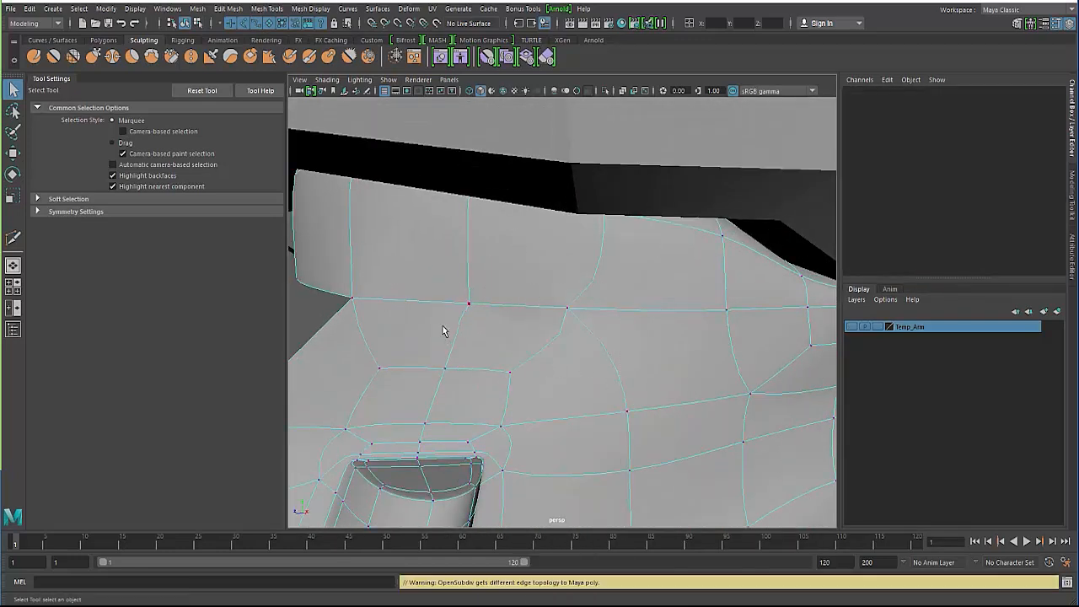
{"action": "key", "text": "1"}
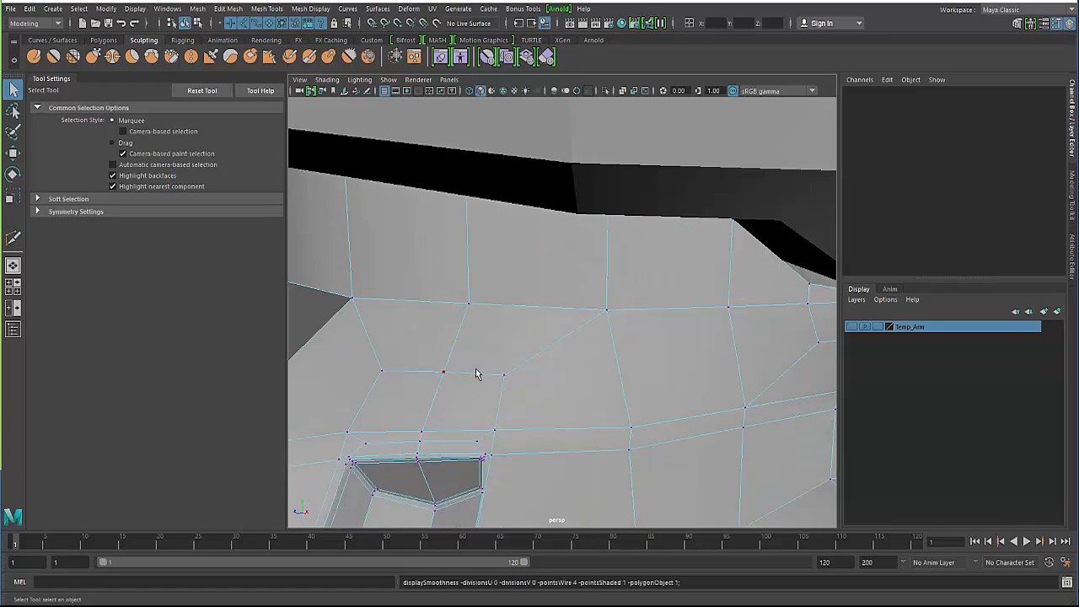
{"action": "key", "text": "3"}
Step: Examine the vertices where the diagonals meet the strip's lower edge, in both smoothed and unsmoothed display
{"action": "mouse_move", "coordinate": [501, 369]}
{"action": "right_mouse_down", "text": "alt"}
{"action": "mouse_move", "coordinate": [388, 328]}
{"action": "mouse_move", "coordinate": [511, 357]}
{"action": "right_mouse_up", "text": "alt"}
{"action": "middle_click_drag", "start_coordinate": [511, 358], "coordinate": [474, 333], "text": "alt"}
{"action": "right_click_drag", "start_coordinate": [474, 333], "coordinate": [474, 327], "text": "alt"}
{"action": "left_click_drag", "start_coordinate": [474, 327], "coordinate": [515, 295], "text": "alt"}
{"action": "key", "text": "Delete"}
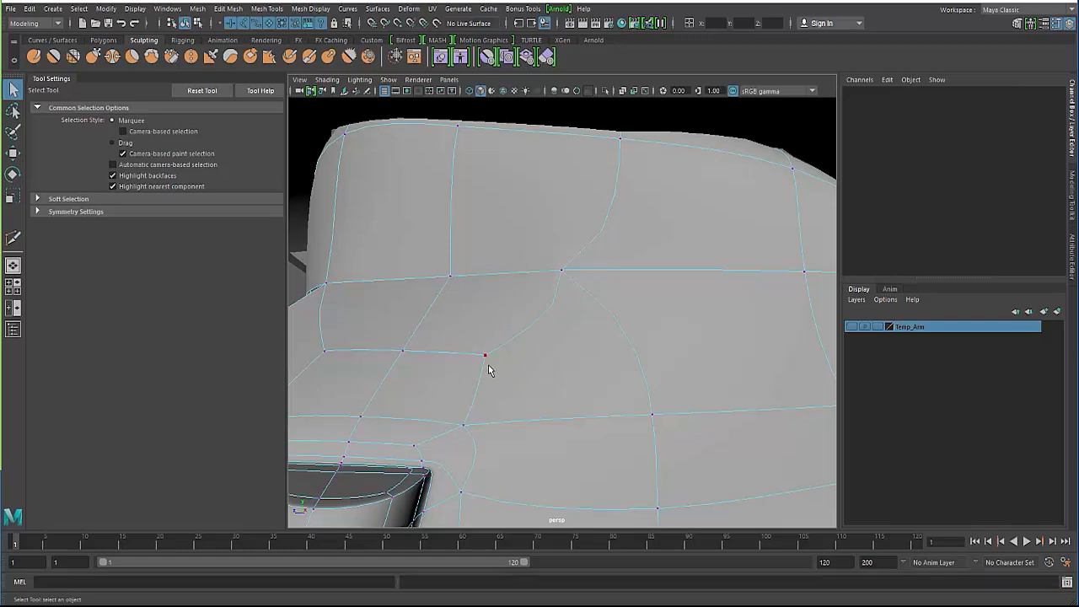
{"action": "key", "text": "F8"}
{"action": "left_click", "coordinate": [483, 351]}
{"action": "right_click_drag", "start_coordinate": [499, 372], "coordinate": [472, 356], "text": "alt"}
{"action": "mouse_move", "coordinate": [470, 354]}
{"action": "left_mouse_down", "text": "alt"}
{"action": "mouse_move", "coordinate": [414, 340]}
{"action": "mouse_move", "coordinate": [472, 369]}
{"action": "left_mouse_up", "text": "alt"}
{"action": "right_click_drag", "start_coordinate": [466, 363], "coordinate": [460, 279], "text": "alt"}
{"action": "key", "text": "1"}
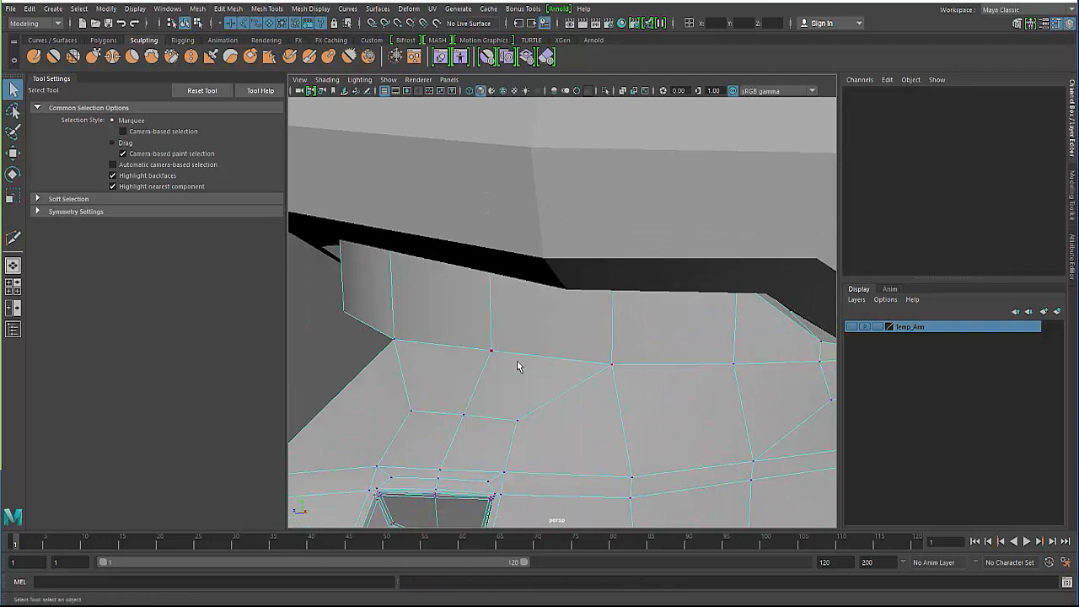
{"action": "key", "text": "3"}
{"action": "left_click_drag", "start_coordinate": [414, 366], "coordinate": [624, 334], "text": "alt"}
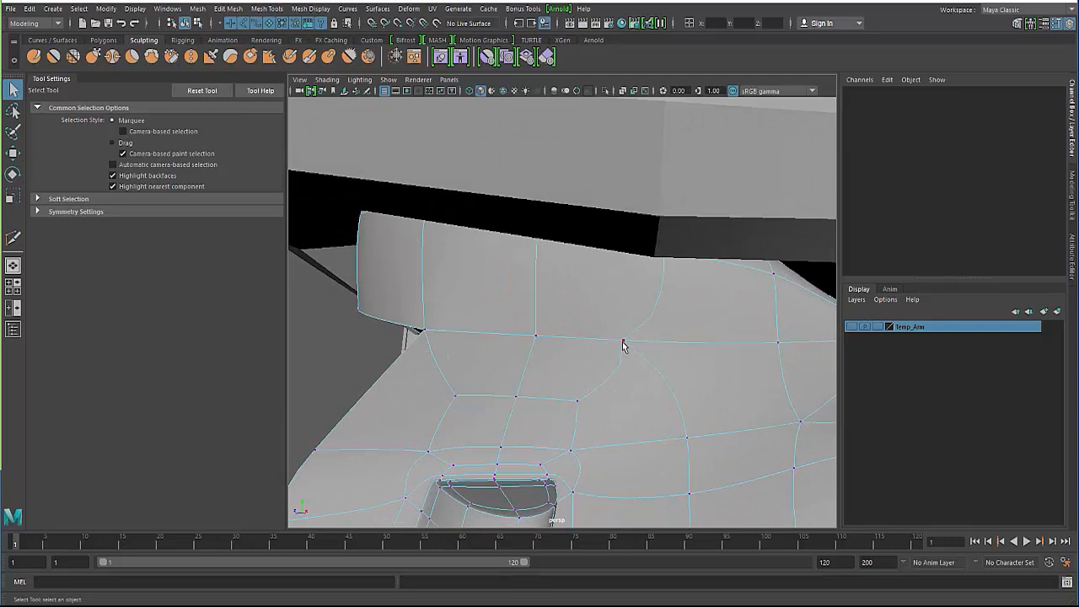
Step: Try moving the vertex where the diagonal meets the strip's lower edge, and undo the move
{"action": "left_click", "coordinate": [623, 342]}
{"action": "key", "text": "w"}
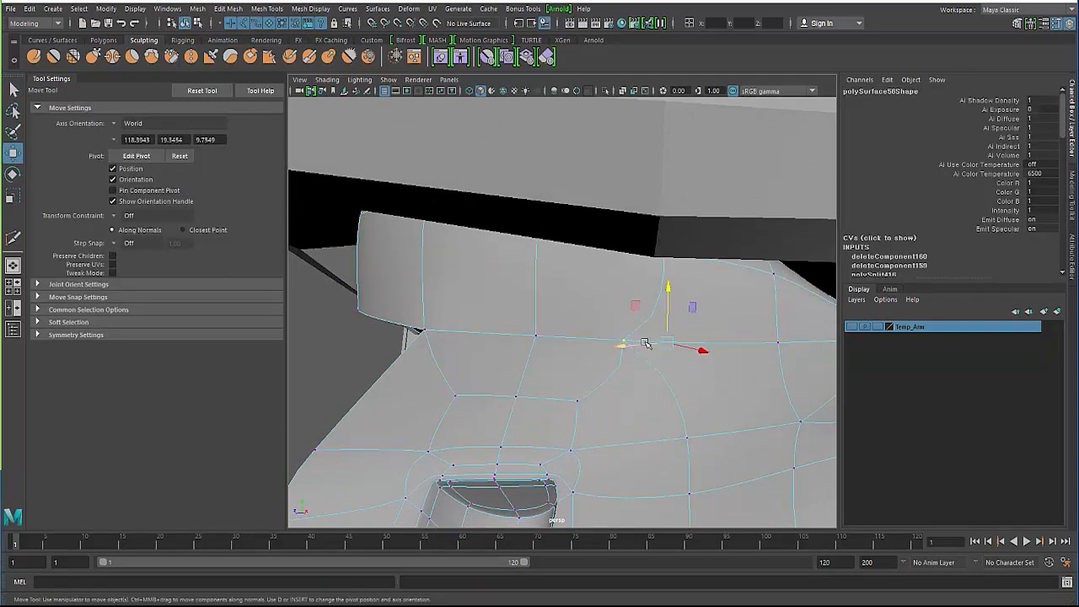
{"action": "left_click_drag", "start_coordinate": [667, 343], "coordinate": [695, 338]}
{"action": "key", "text": "ctrl+z"}
Step: Merge the whole forearm mesh's vertices with a 0.0001 threshold and return it to unsmoothed display
{"action": "right_click_drag", "start_coordinate": [461, 382], "coordinate": [384, 360], "text": "alt"}
{"action": "left_click", "coordinate": [384, 360]}
{"action": "key", "text": "F8"}
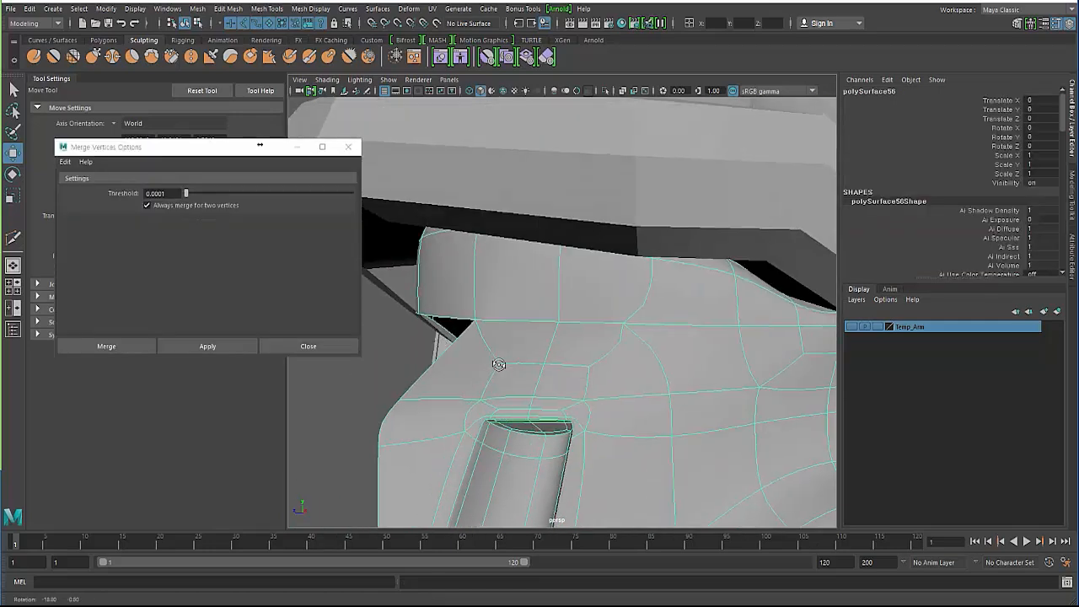
{"action": "key", "text": "1"}
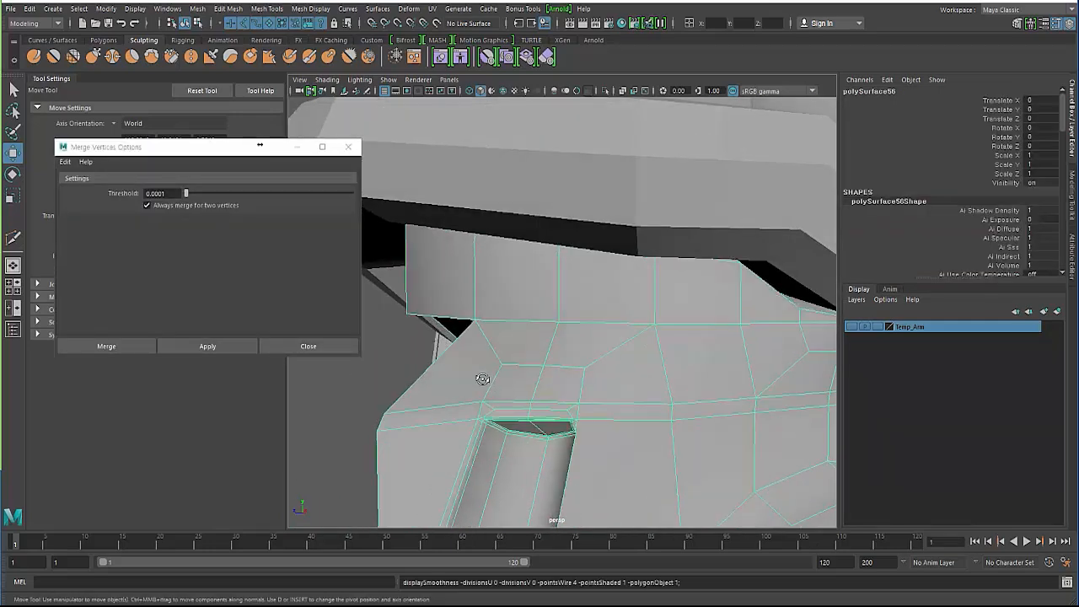
Step: Delete the four-sided face beneath the strip, between the middle edge and the diagonal
{"action": "left_click_drag", "start_coordinate": [483, 379], "coordinate": [520, 374], "text": "alt"}
{"action": "right_click_drag", "start_coordinate": [520, 374], "coordinate": [566, 336], "text": "alt"}
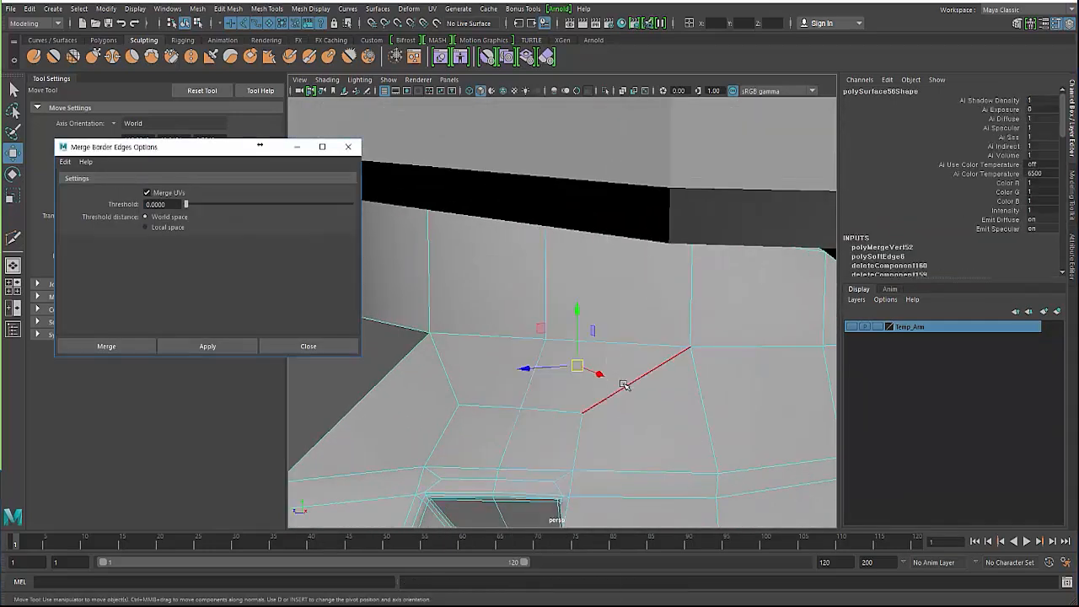
{"action": "right_click_drag", "start_coordinate": [549, 264], "coordinate": [557, 313]}
{"action": "left_click", "coordinate": [584, 366]}
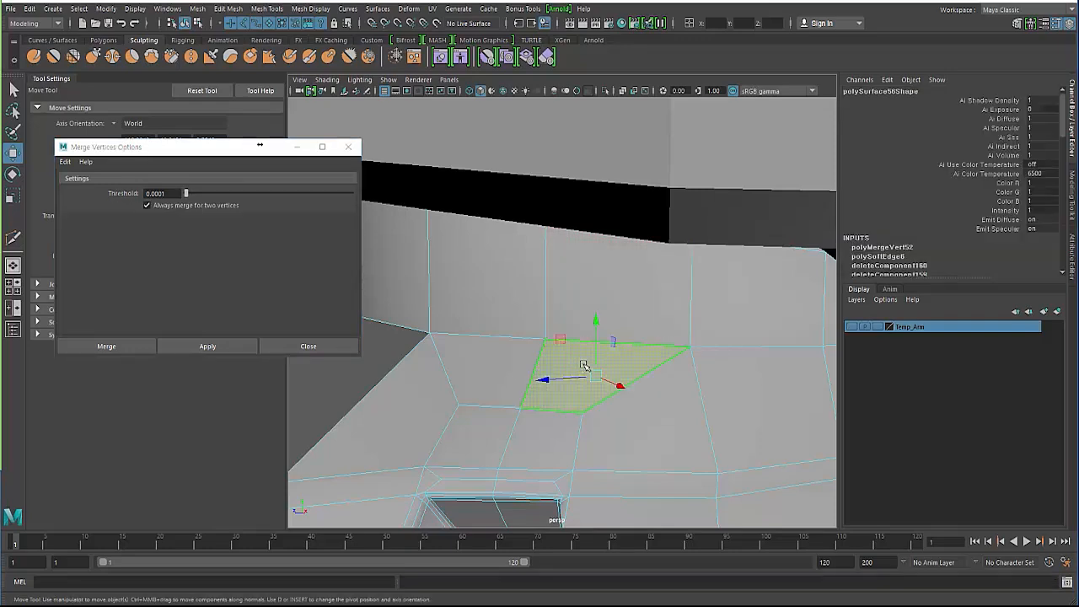
{"action": "key", "text": "Delete"}
Step: Delete the strip face above the opening to inspect behind it, undo that deletion, and return to object mode
{"action": "left_click", "coordinate": [586, 306]}
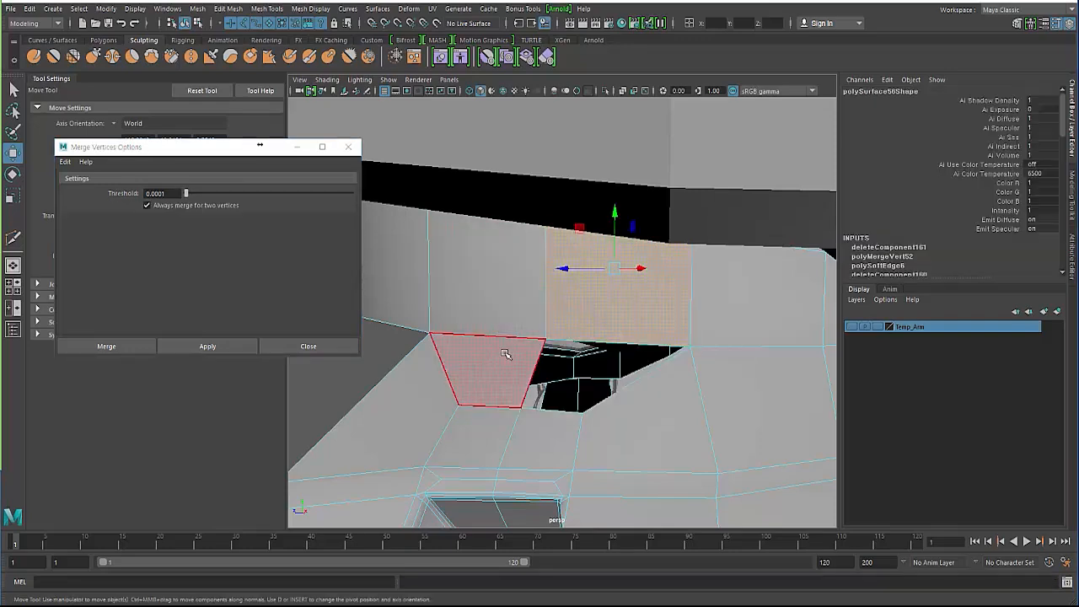
{"action": "key", "text": "Delete"}
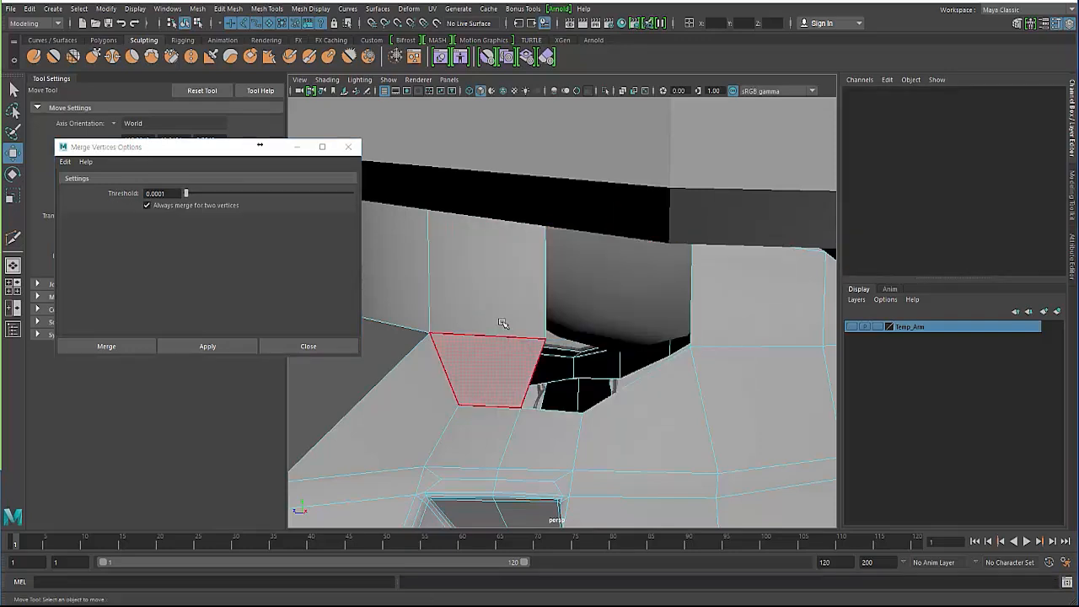
{"action": "left_click_drag", "start_coordinate": [494, 305], "coordinate": [504, 438], "text": "alt"}
{"action": "middle_click_drag", "start_coordinate": [504, 438], "coordinate": [503, 390], "text": "alt"}
{"action": "left_click_drag", "start_coordinate": [497, 372], "coordinate": [498, 376], "text": "alt"}
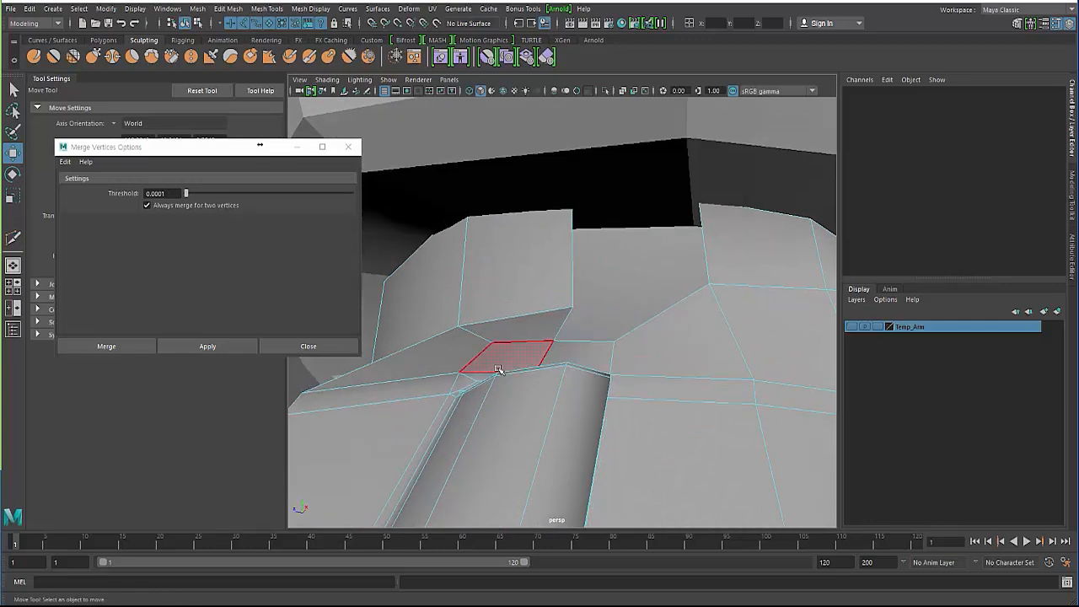
{"action": "key", "text": "ctrl+z"}
{"action": "key", "text": "ctrl+z"}
{"action": "key", "text": "g"}
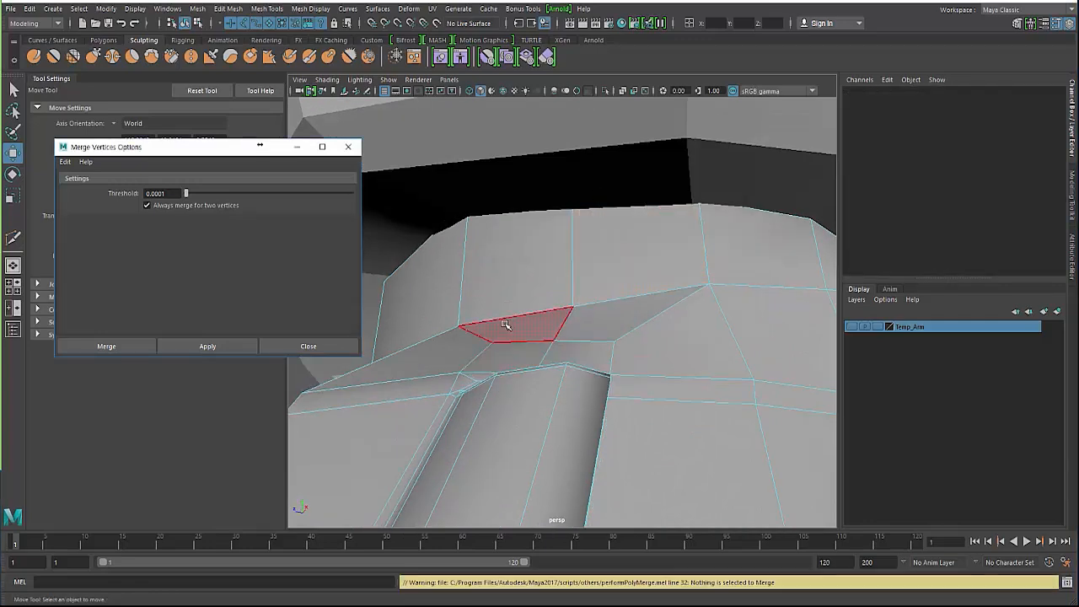
{"action": "key", "text": "F8"}
{"action": "left_click_drag", "start_coordinate": [513, 339], "coordinate": [525, 356], "text": "alt"}
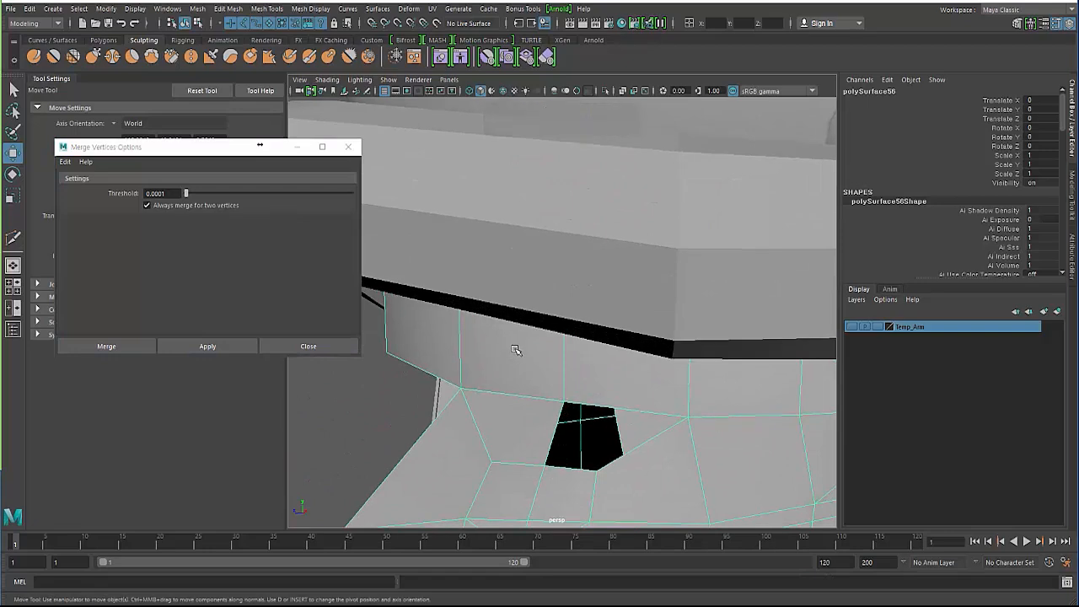
Step: Hide everything except the selected forearm mesh and return it to shaded display
{"action": "key", "text": "4"}
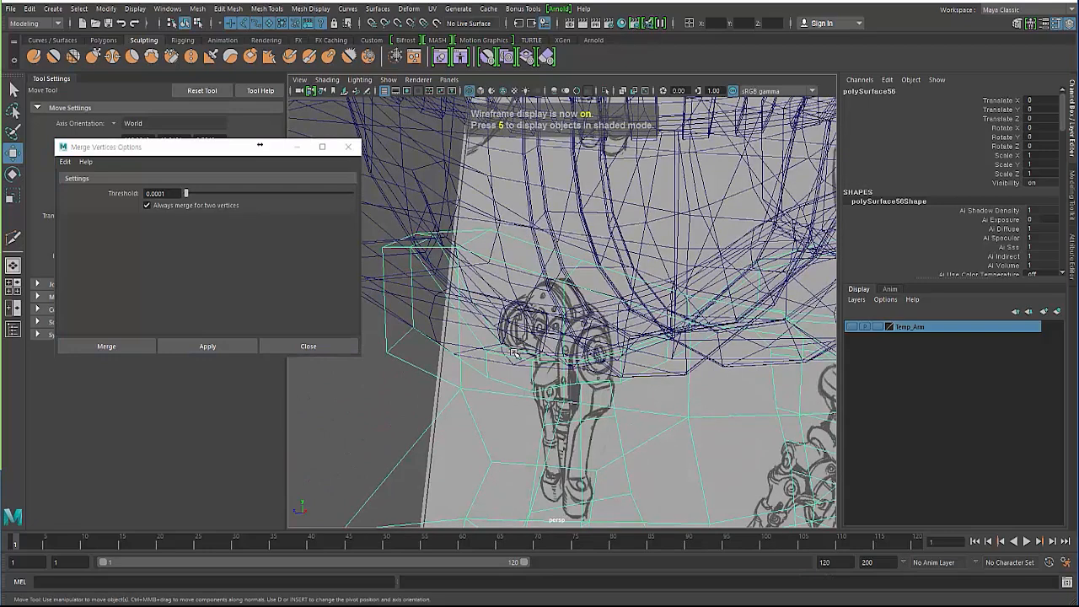
{"action": "key", "text": "alt+h"}
{"action": "key", "text": "5"}
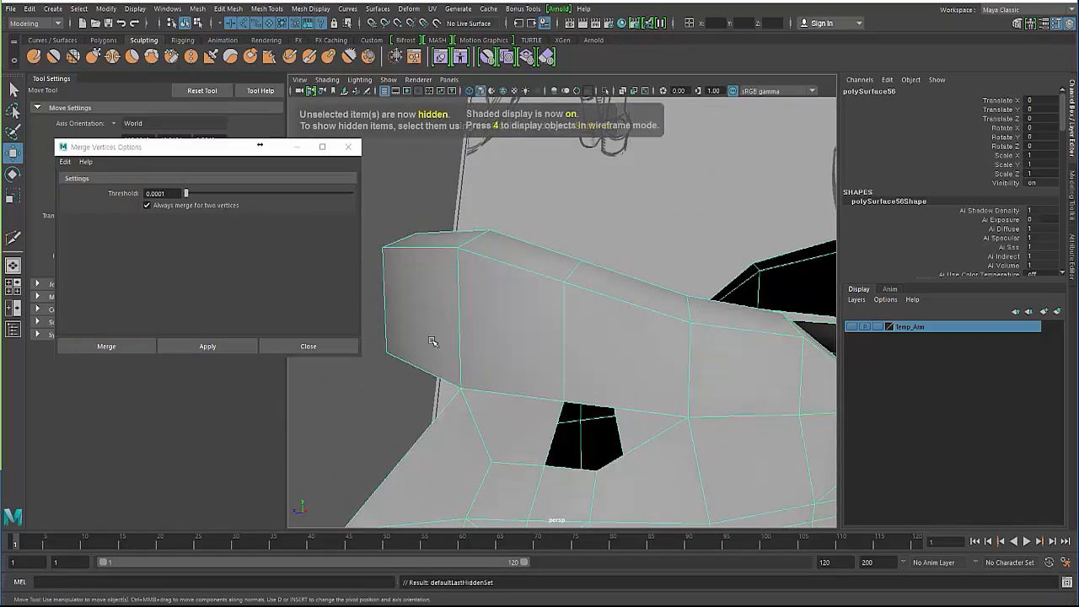
Step: Delete the four-sided face beneath the strip and the two strip faces directly above it
{"action": "left_click_drag", "start_coordinate": [433, 340], "coordinate": [535, 299], "text": "alt"}
{"action": "right_click_drag", "start_coordinate": [534, 265], "coordinate": [535, 297]}
{"action": "left_click", "coordinate": [538, 381]}
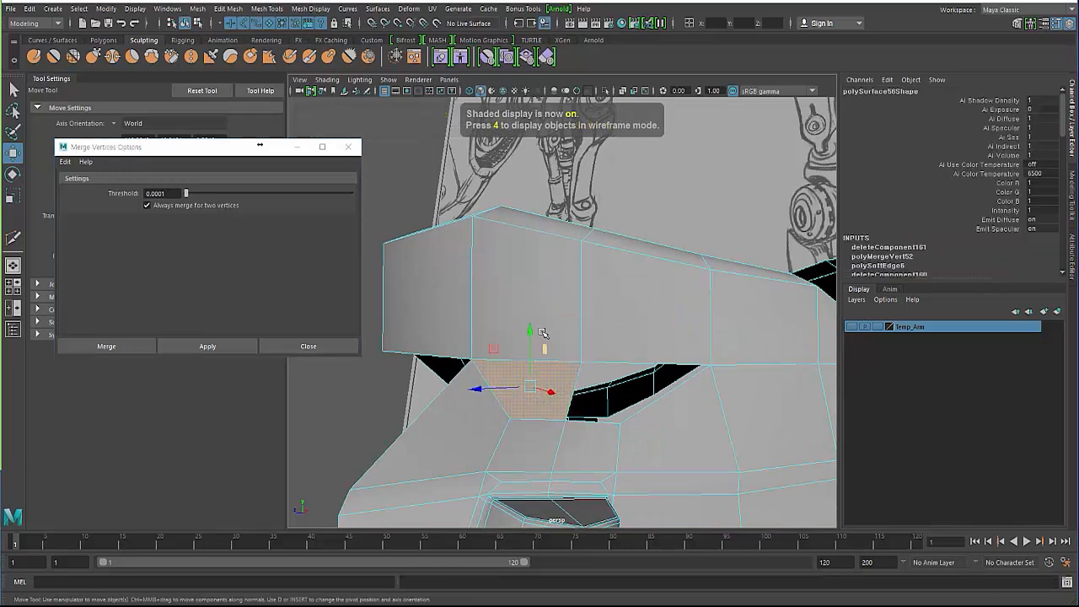
{"action": "key", "text": "Delete"}
{"action": "left_click", "coordinate": [626, 337]}
{"action": "key", "text": "Delete"}
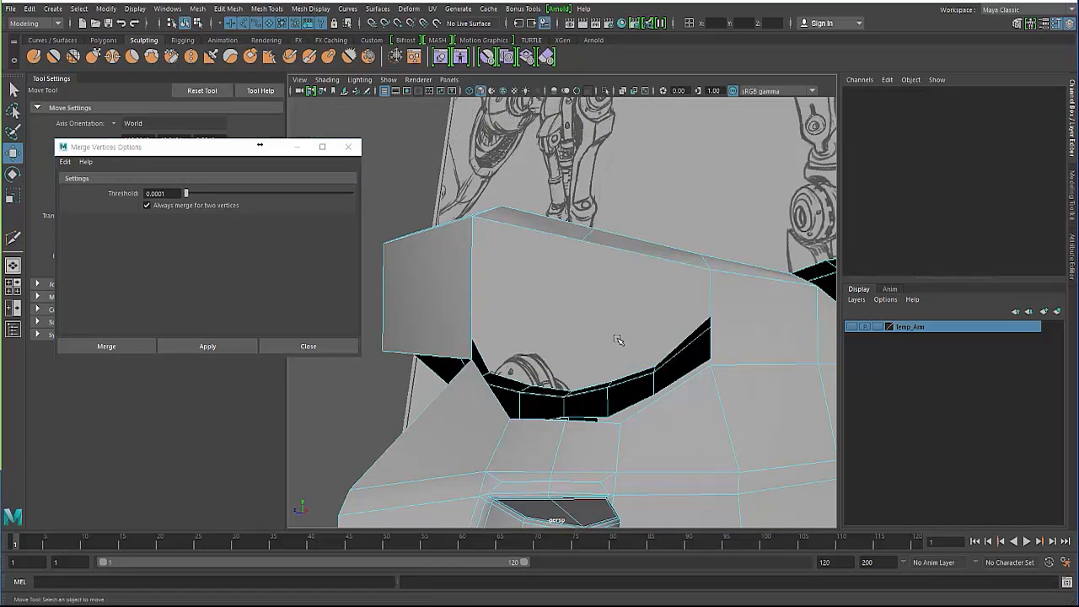
Step: Append a polygon across the hole from the strip's upper border edge to the forearm's diagonal edge
{"action": "mouse_move", "coordinate": [567, 355]}
{"action": "left_mouse_down", "text": "alt"}
{"action": "mouse_move", "coordinate": [543, 366]}
{"action": "mouse_move", "coordinate": [548, 359]}
{"action": "left_mouse_up", "text": "alt"}
{"action": "right_click_drag", "start_coordinate": [605, 362], "coordinate": [707, 302]}
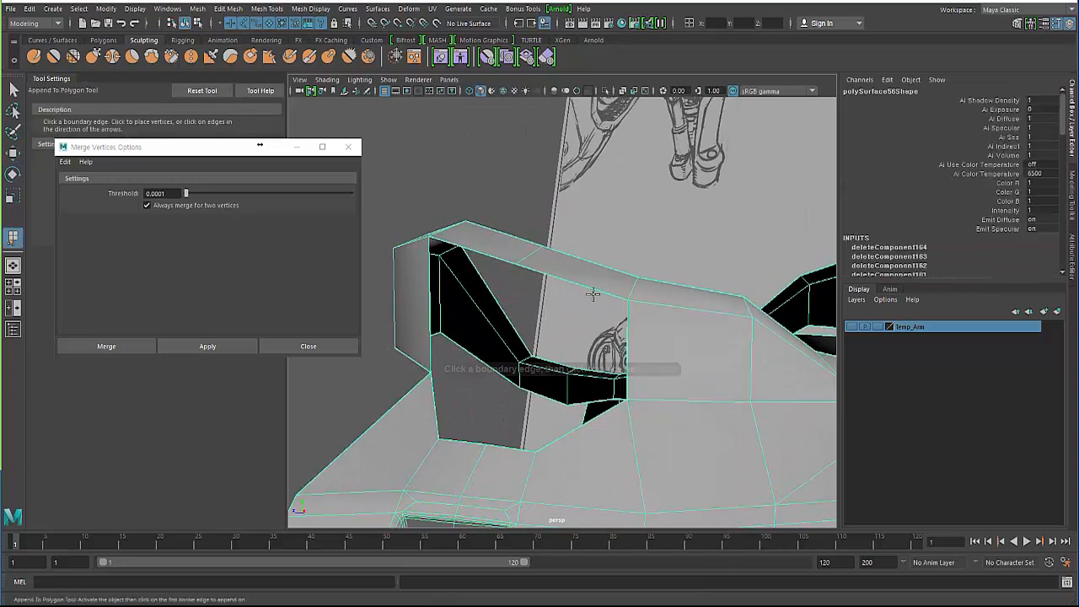
{"action": "left_click", "coordinate": [585, 286]}
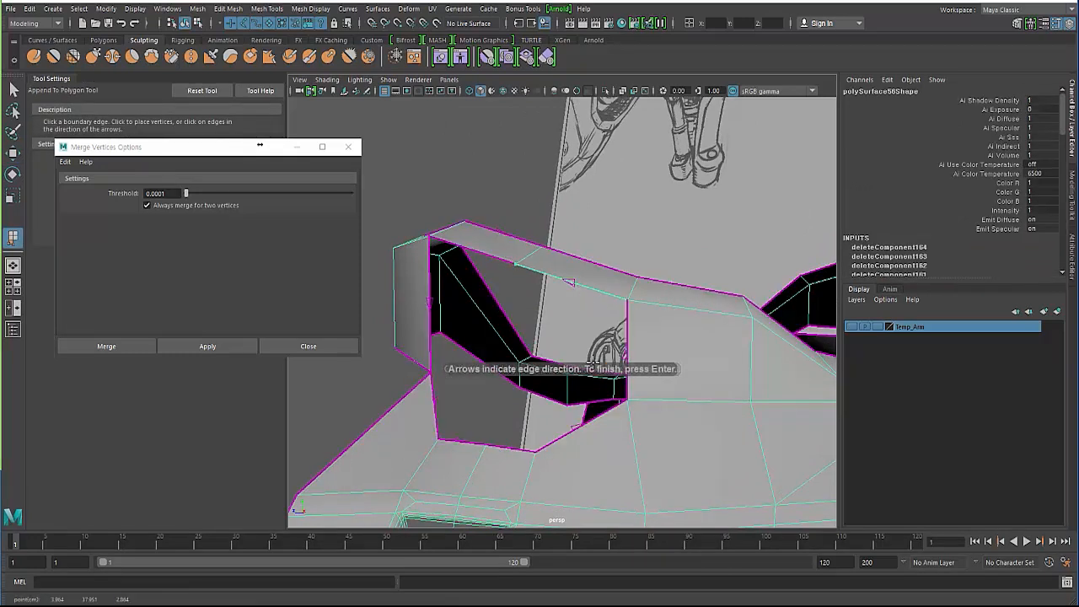
{"action": "left_click", "coordinate": [576, 428]}
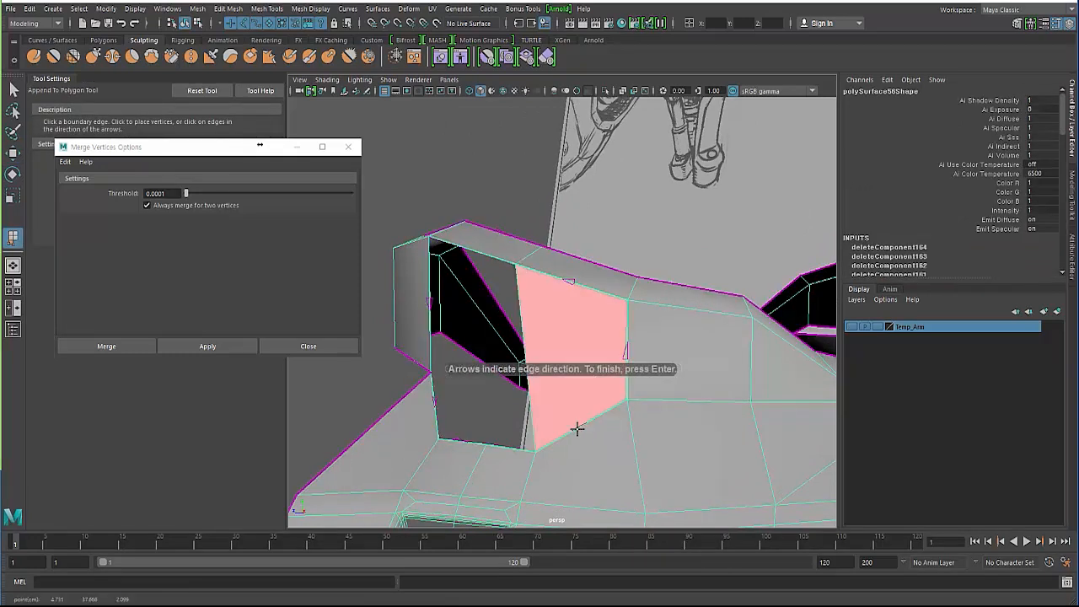
{"action": "key", "text": "Return"}
{"action": "key", "text": "w"}
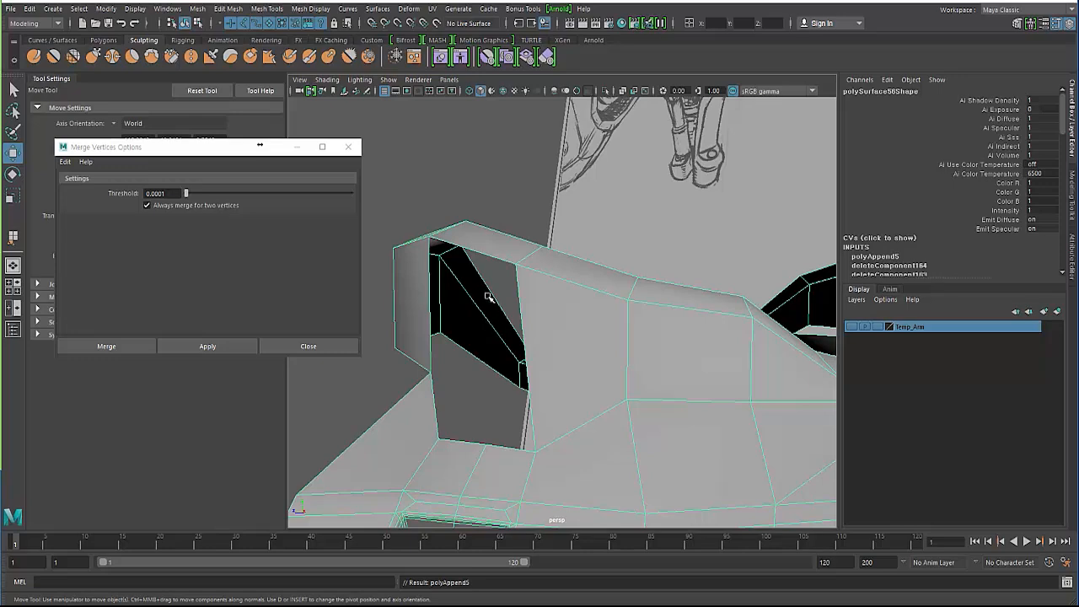
Step: Append a second polygon from the strip's remaining upper border edge down to the forearm edge below it
{"action": "key", "text": "g"}
{"action": "left_click", "coordinate": [480, 419]}
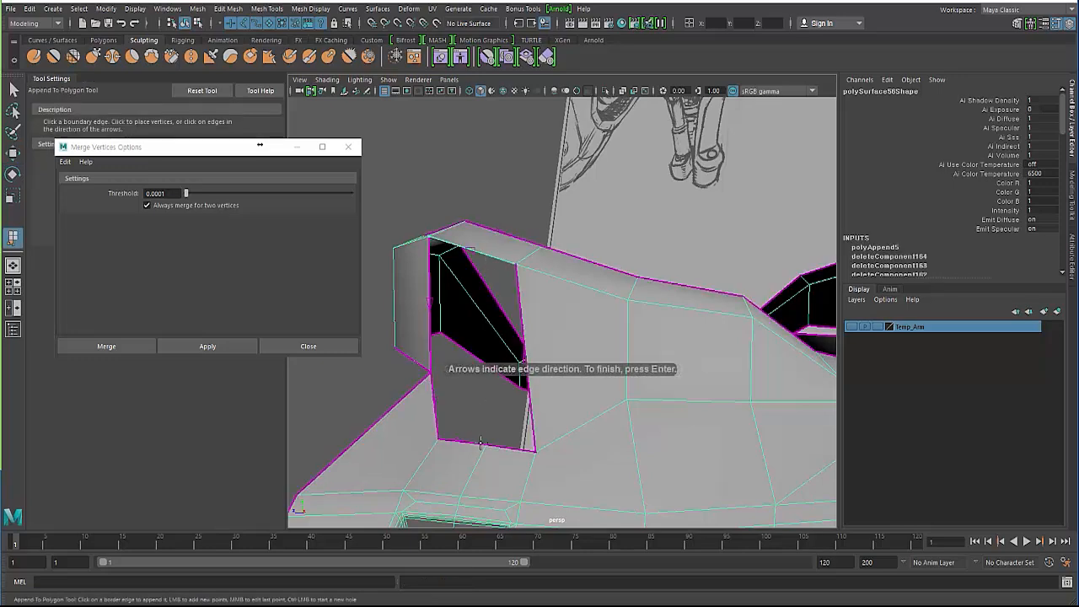
{"action": "left_click_drag", "start_coordinate": [451, 406], "coordinate": [489, 399], "text": "alt"}
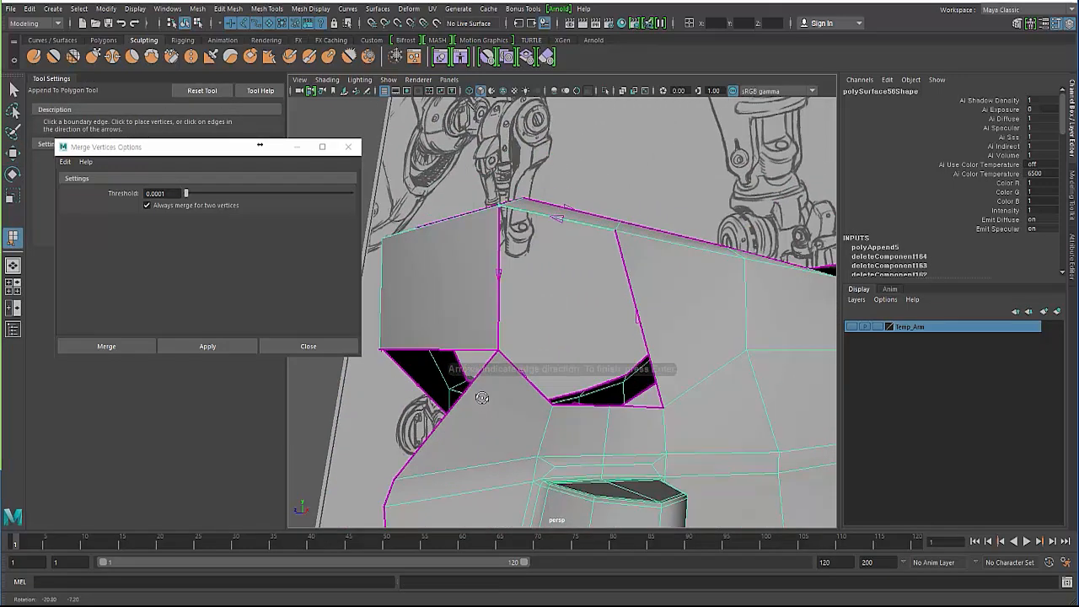
{"action": "left_click", "coordinate": [583, 406]}
{"action": "key", "text": "Return"}
{"action": "key", "text": "w"}
Step: Fill the two remaining triangular gaps on either side of the second appended polygon with Append to Polygon
{"action": "key", "text": "g"}
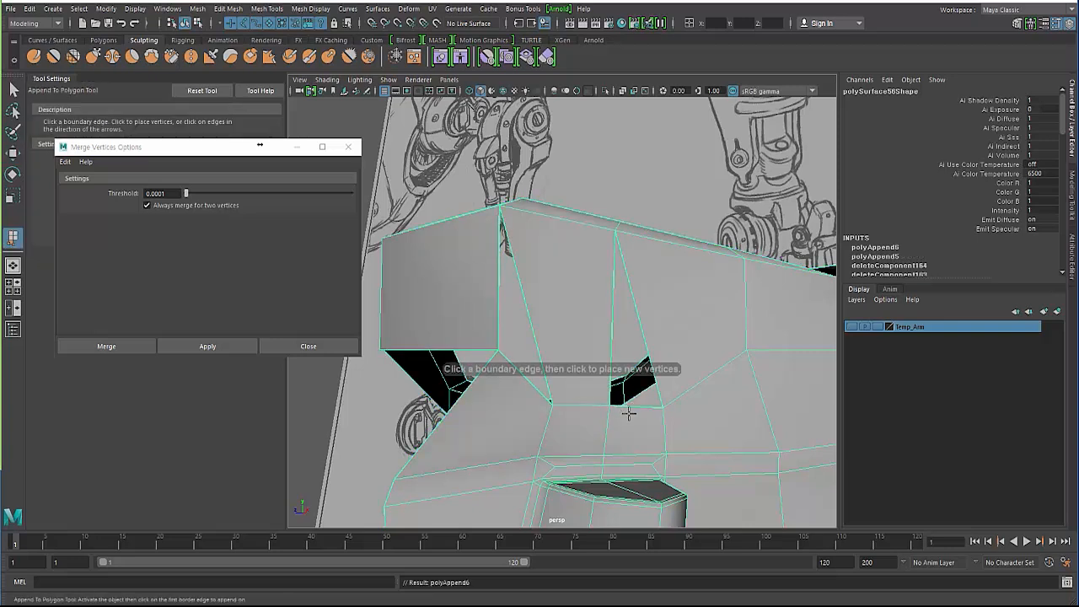
{"action": "left_click", "coordinate": [638, 406]}
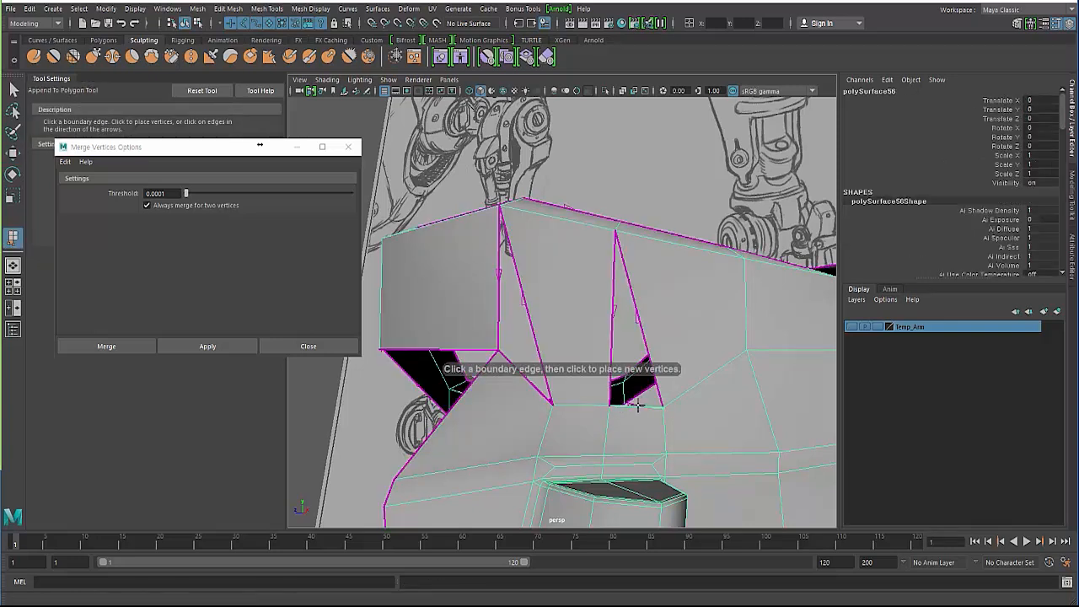
{"action": "left_click", "coordinate": [642, 349]}
{"action": "key", "text": "Return"}
{"action": "key", "text": "w"}
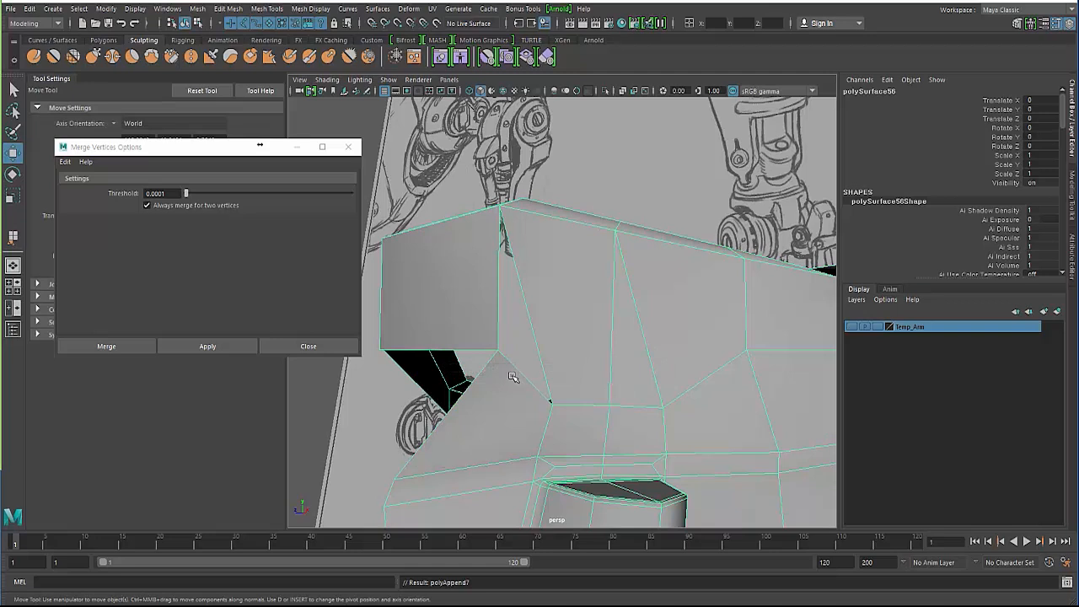
{"action": "key", "text": "g"}
{"action": "left_click", "coordinate": [513, 371]}
{"action": "left_click", "coordinate": [530, 321]}
{"action": "key", "text": "Return"}
{"action": "key", "text": "w"}
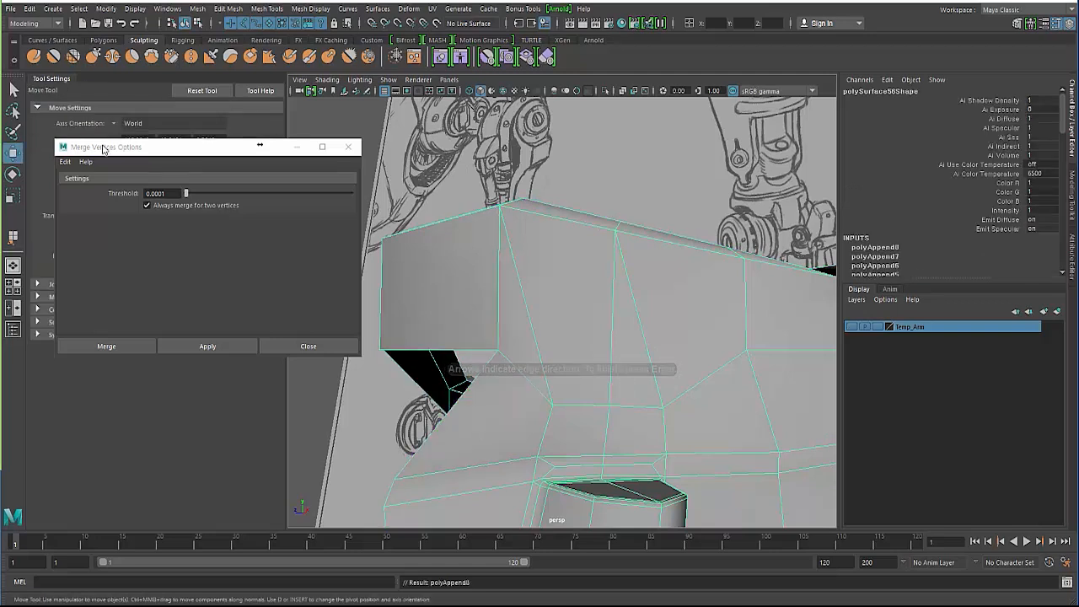
Step: Delete the two diagonal edges crossing the newly filled strip area
{"action": "left_click", "coordinate": [15, 91]}
{"action": "right_click_drag", "start_coordinate": [560, 319], "coordinate": [560, 226]}
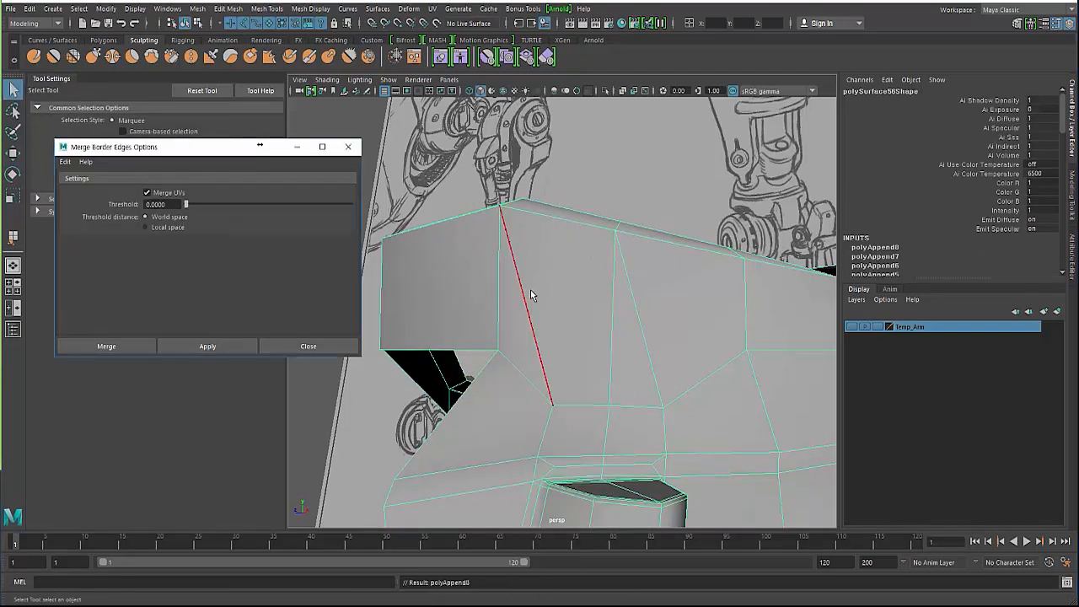
{"action": "left_click", "coordinate": [534, 299]}
{"action": "key", "text": "Delete"}
{"action": "left_click", "coordinate": [635, 345]}
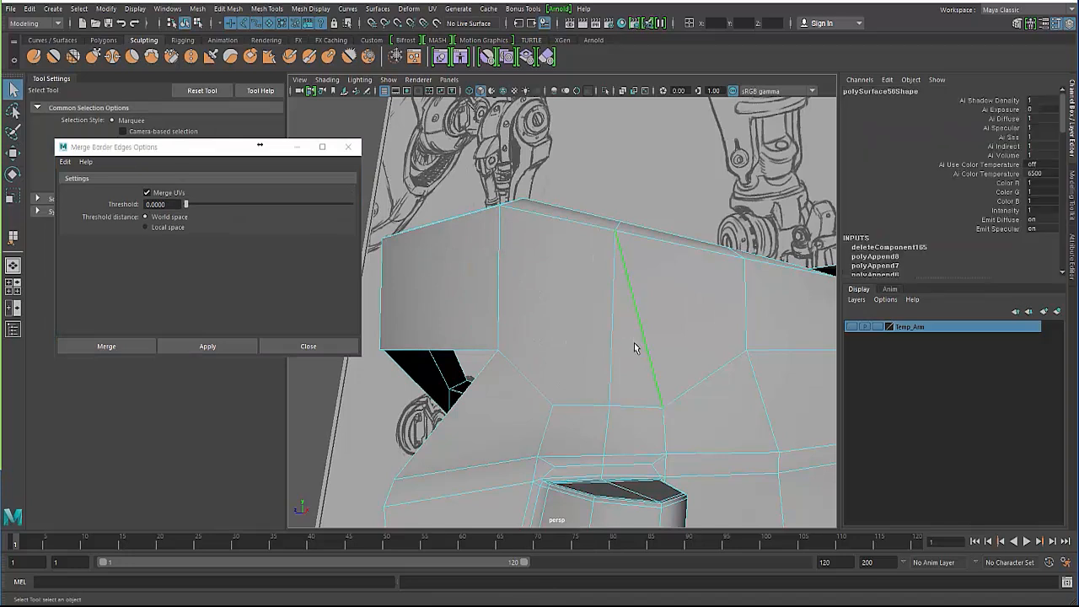
{"action": "key", "text": "Delete"}
Step: Multi-Cut a horizontal edge through the filled area joining the strip's lower corner vertices, and return to object mode
{"action": "right_click_drag", "start_coordinate": [628, 348], "coordinate": [568, 348], "text": "shift"}
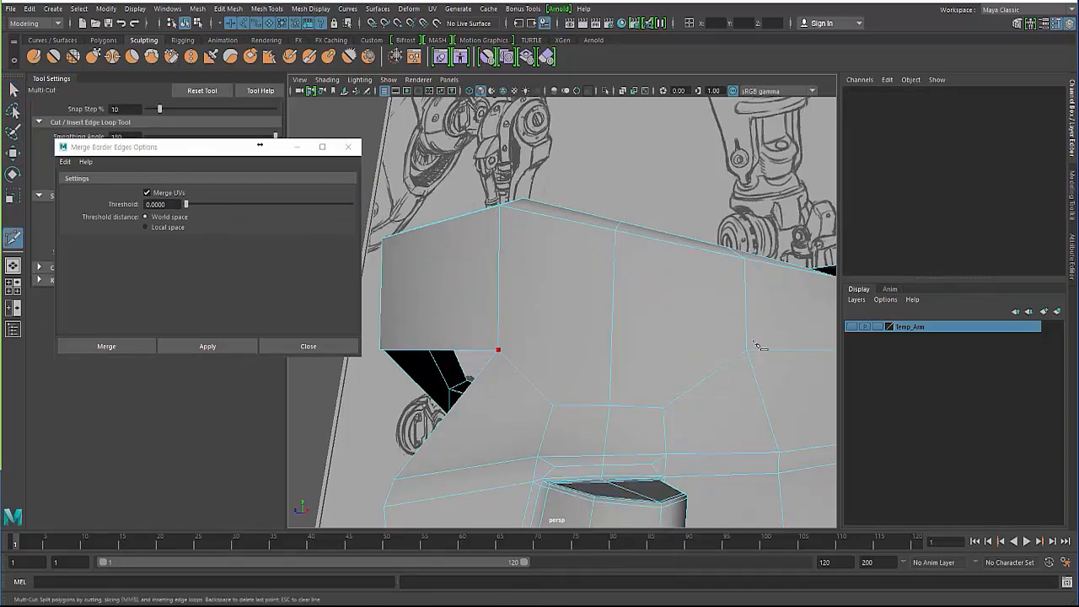
{"action": "left_click", "coordinate": [730, 354]}
{"action": "key", "text": "Return"}
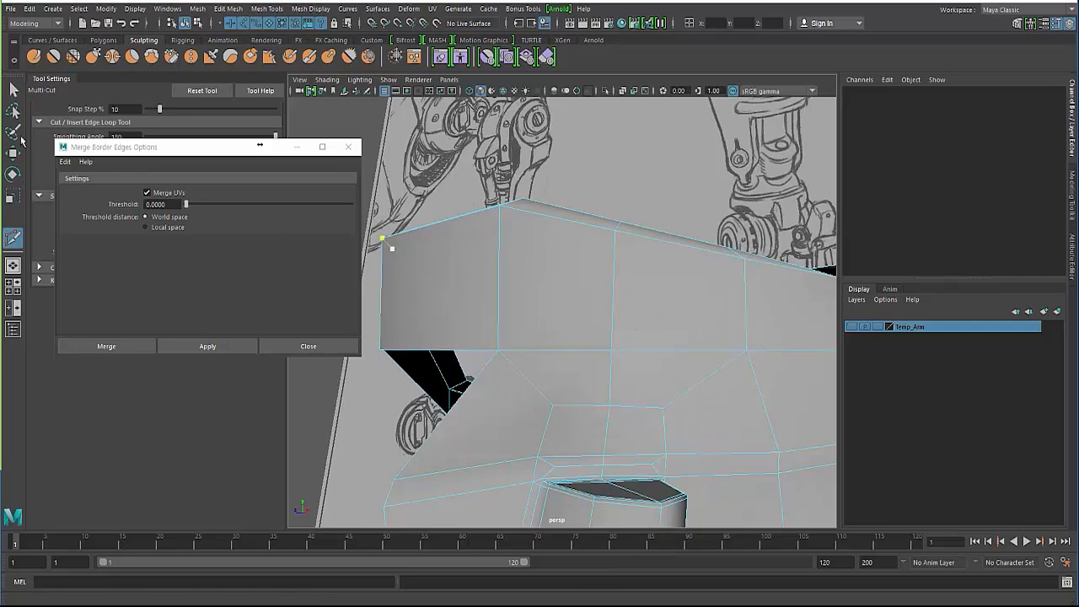
{"action": "key", "text": "q"}
{"action": "key", "text": "F8"}
Step: Show the forearm mesh in smooth preview and unhide the rest of the arm
{"action": "left_click", "coordinate": [440, 269]}
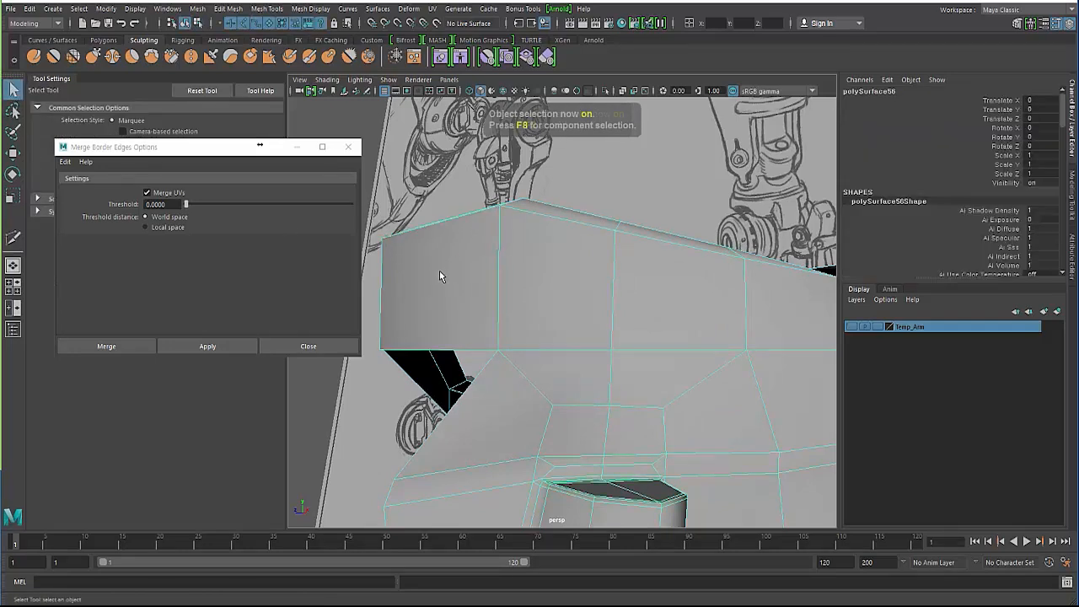
{"action": "key", "text": "3"}
{"action": "left_click", "coordinate": [413, 398]}
{"action": "left_click_drag", "start_coordinate": [546, 368], "coordinate": [505, 225], "text": "alt"}
{"action": "left_click", "coordinate": [515, 384]}
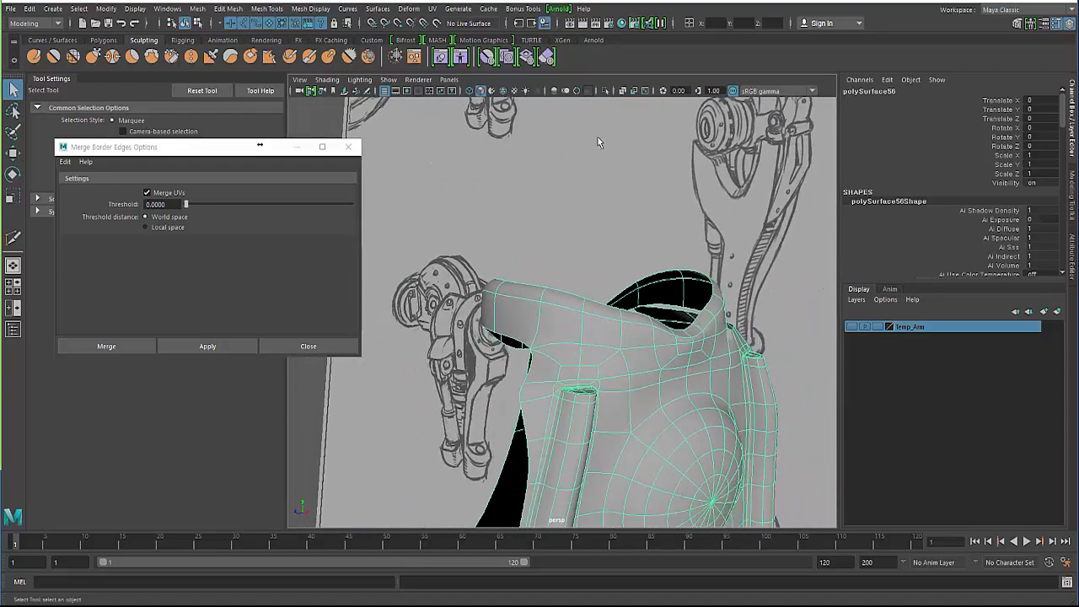
{"action": "key", "text": "ctrl+shift+h"}
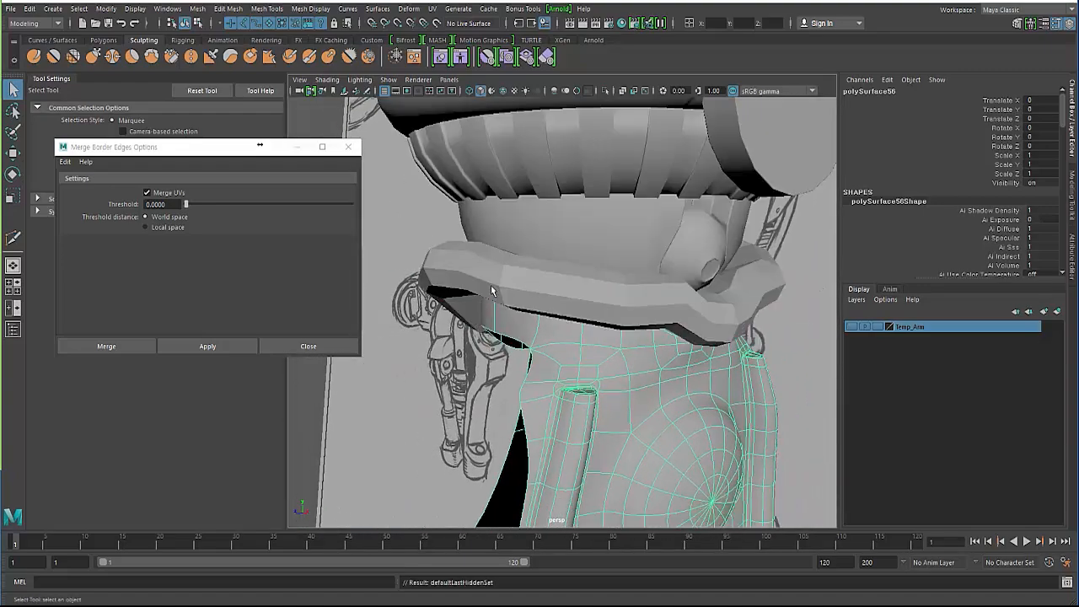
Step: On the forearm's other side, try moving the short edges beneath the ring's tip, and undo the last move
{"action": "left_click", "coordinate": [317, 387]}
{"action": "left_click_drag", "start_coordinate": [571, 348], "coordinate": [551, 357], "text": "alt"}
{"action": "right_click_drag", "start_coordinate": [550, 355], "coordinate": [573, 371], "text": "alt"}
{"action": "left_click", "coordinate": [542, 373]}
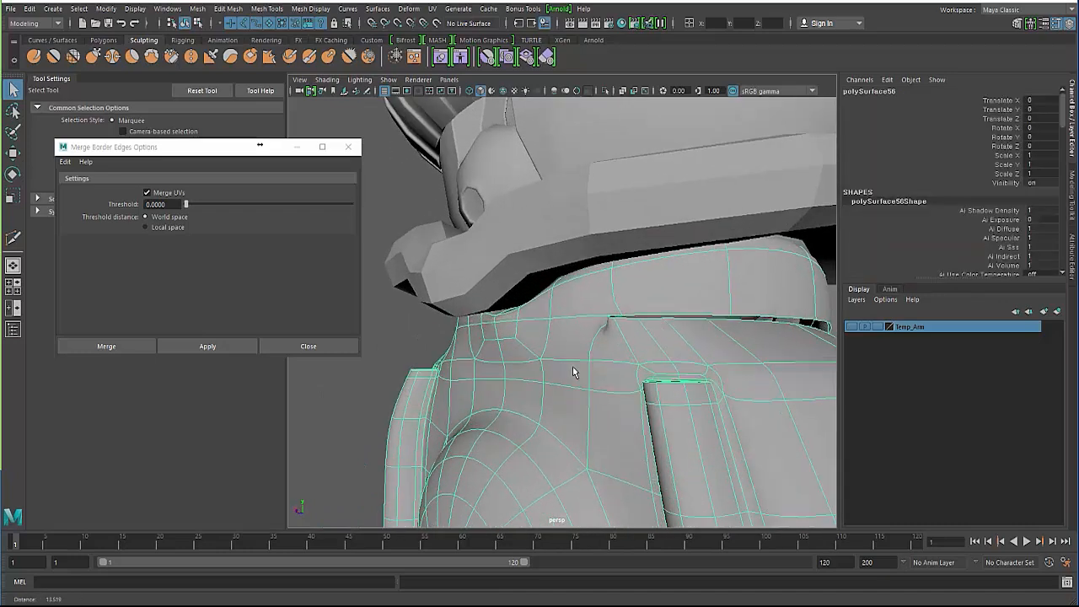
{"action": "mouse_move", "coordinate": [573, 371]}
{"action": "left_mouse_down", "text": "alt"}
{"action": "mouse_move", "coordinate": [498, 360]}
{"action": "mouse_move", "coordinate": [559, 368]}
{"action": "left_mouse_up", "text": "alt"}
{"action": "right_click_drag", "start_coordinate": [557, 264], "coordinate": [507, 330]}
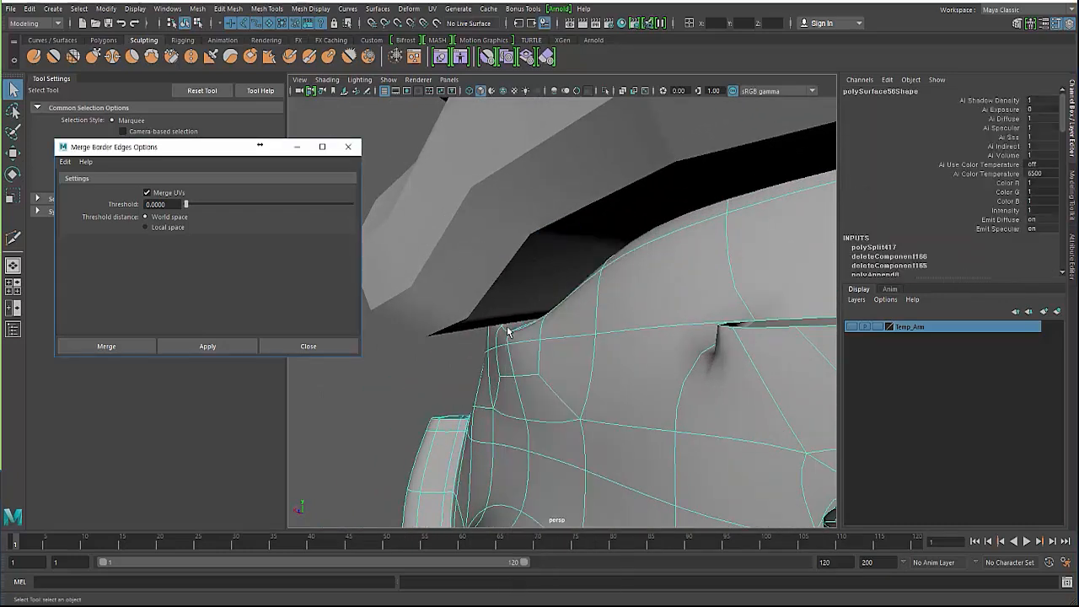
{"action": "left_click", "coordinate": [510, 346]}
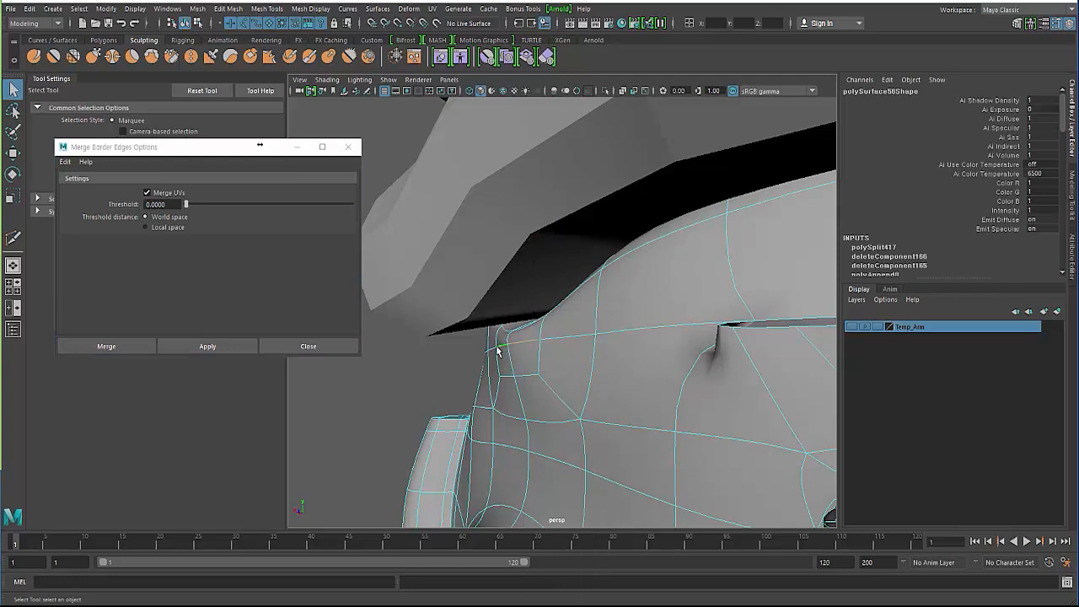
{"action": "key", "text": "w"}
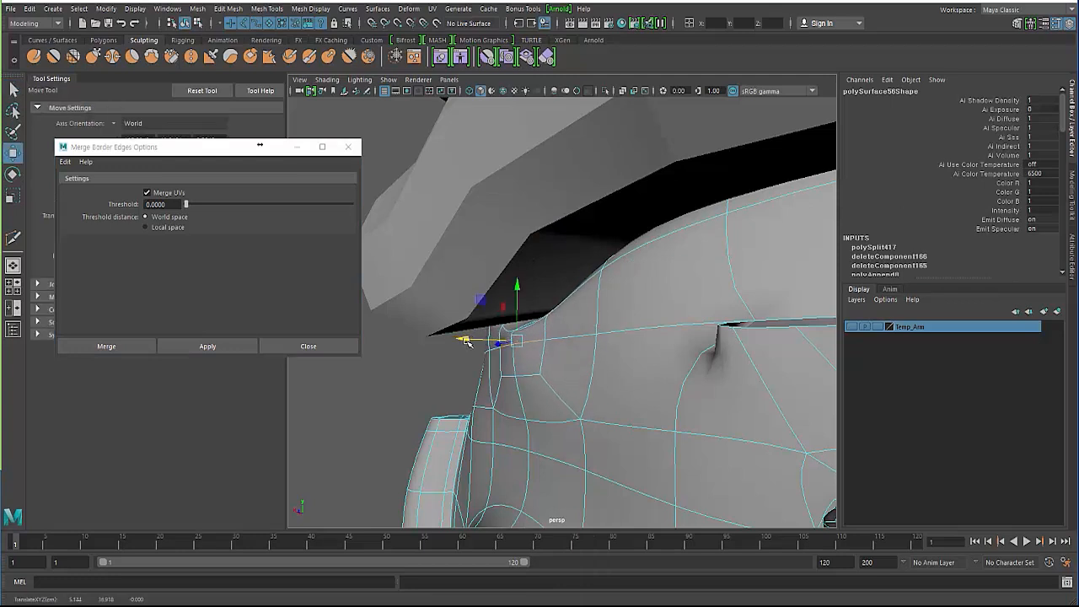
{"action": "left_click_drag", "start_coordinate": [537, 376], "coordinate": [469, 354]}
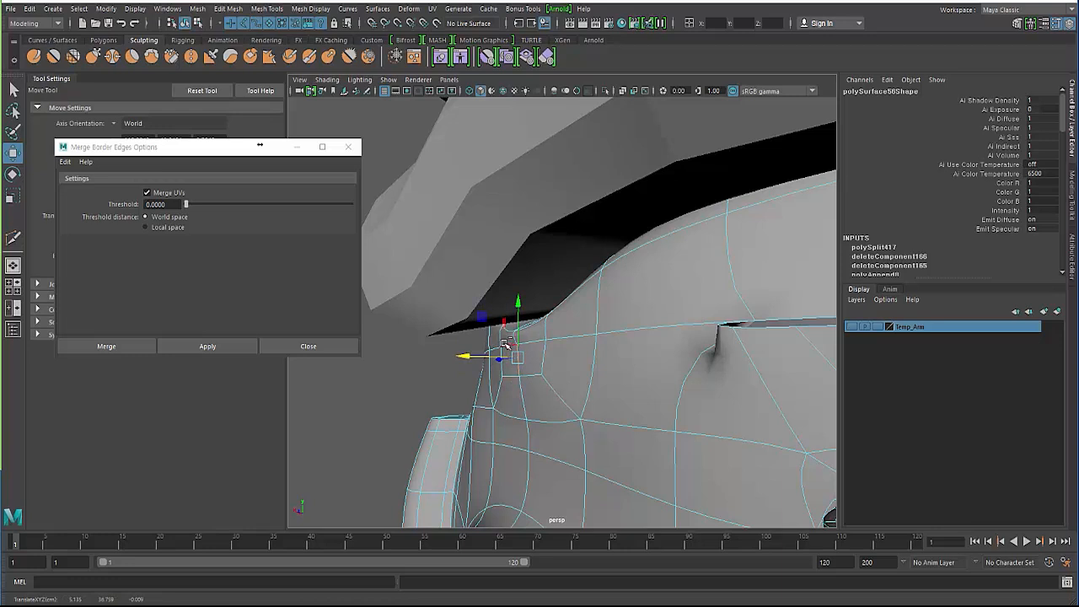
{"action": "key", "text": "ctrl+z"}
{"action": "key", "text": "q"}
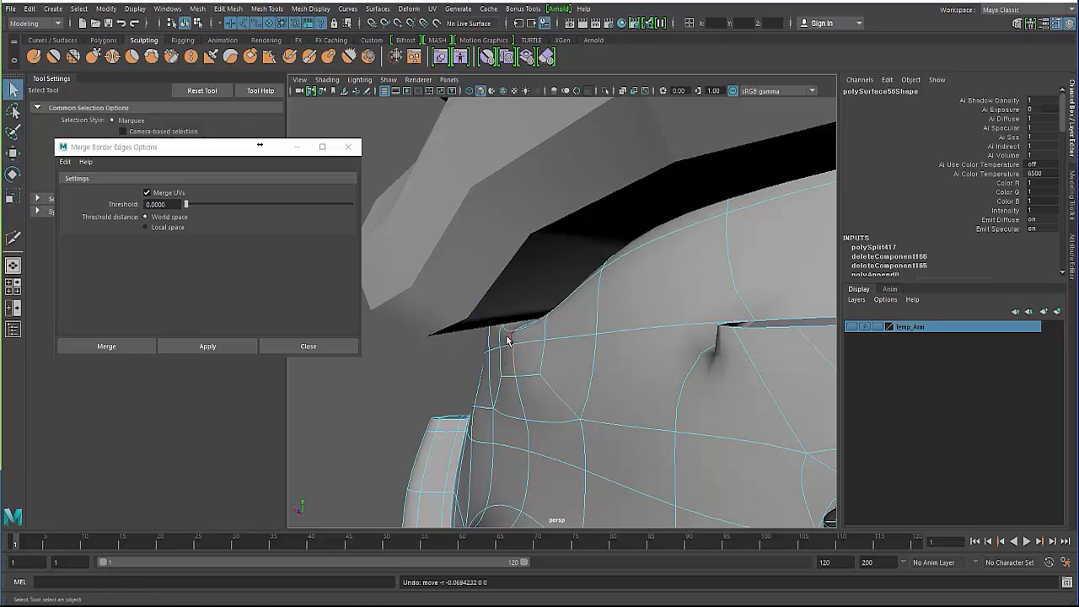
Step: Shift the short vertical edge beneath the ring's tip slightly along the X axis and deselect it
{"action": "key", "text": "w"}
{"action": "left_click_drag", "start_coordinate": [447, 345], "coordinate": [456, 352]}
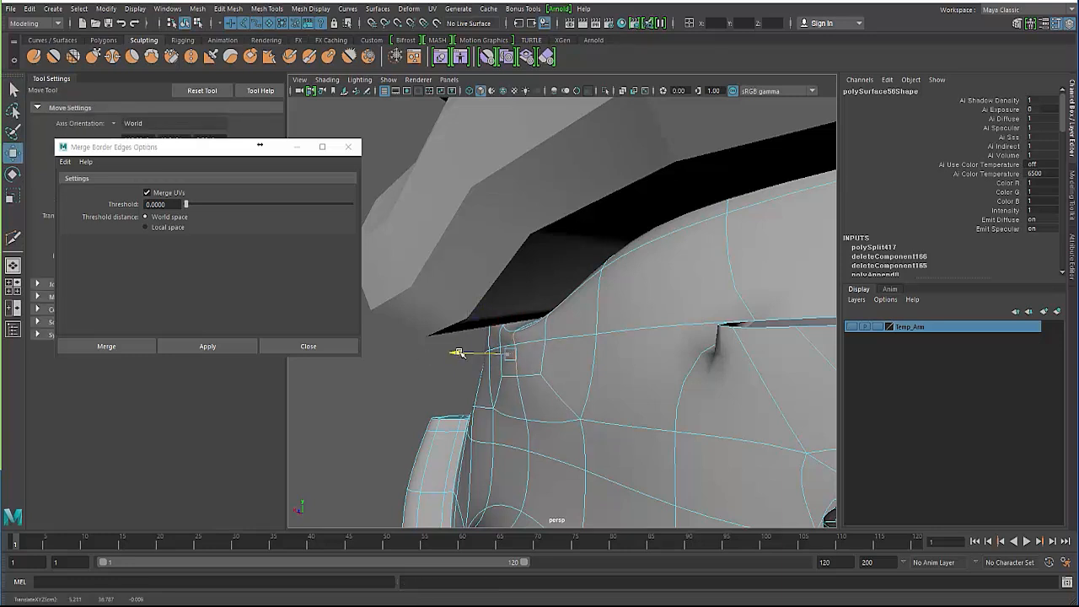
{"action": "left_click", "coordinate": [413, 401]}
{"action": "left_click_drag", "start_coordinate": [415, 401], "coordinate": [476, 384], "text": "alt"}
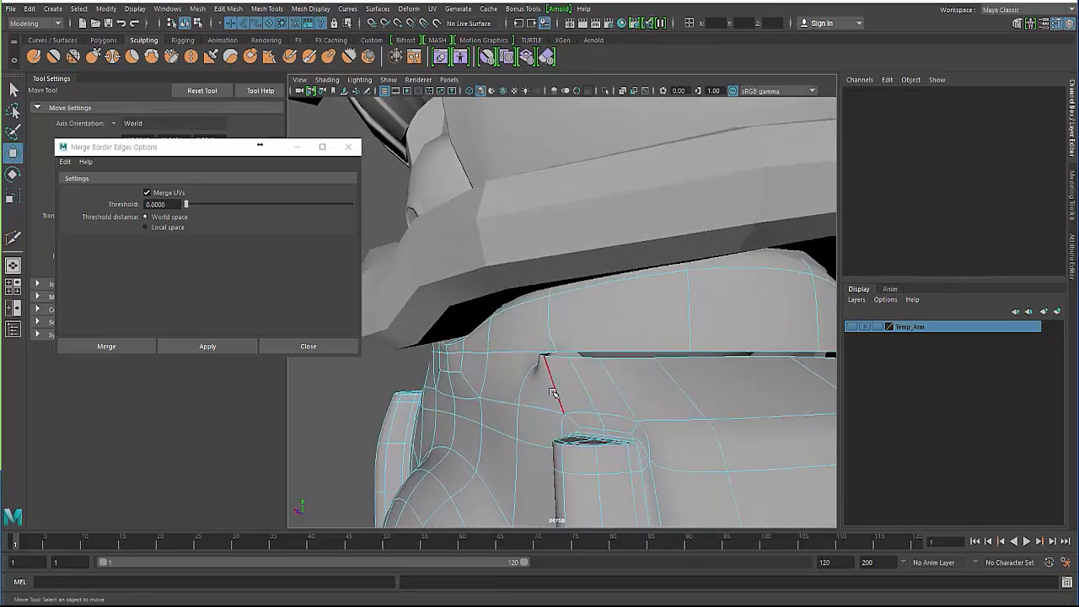
Step: Target-weld the vertices of the forearm end's upper edge to the matching vertices on the strip's lower edge
{"action": "key", "text": "F8"}
{"action": "left_click_drag", "start_coordinate": [552, 392], "coordinate": [504, 380], "text": "alt"}
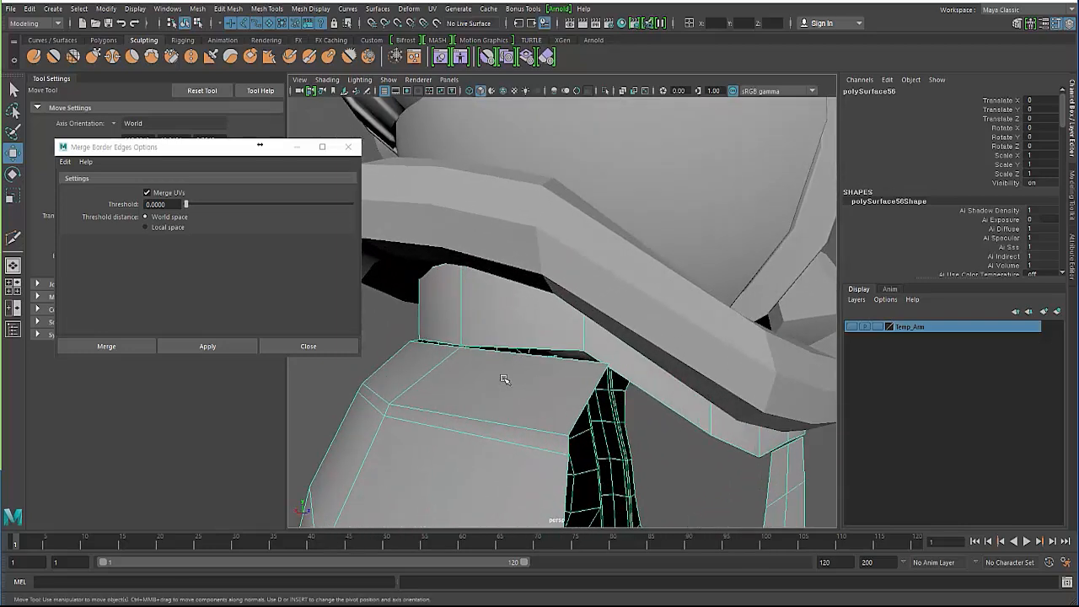
{"action": "right_click_drag", "start_coordinate": [503, 380], "coordinate": [502, 267], "text": "shift"}
{"action": "scroll", "coordinate": [623, 385], "scroll_direction": "up", "scroll_amount": 2}
{"action": "left_click_drag", "start_coordinate": [588, 366], "coordinate": [591, 367]}
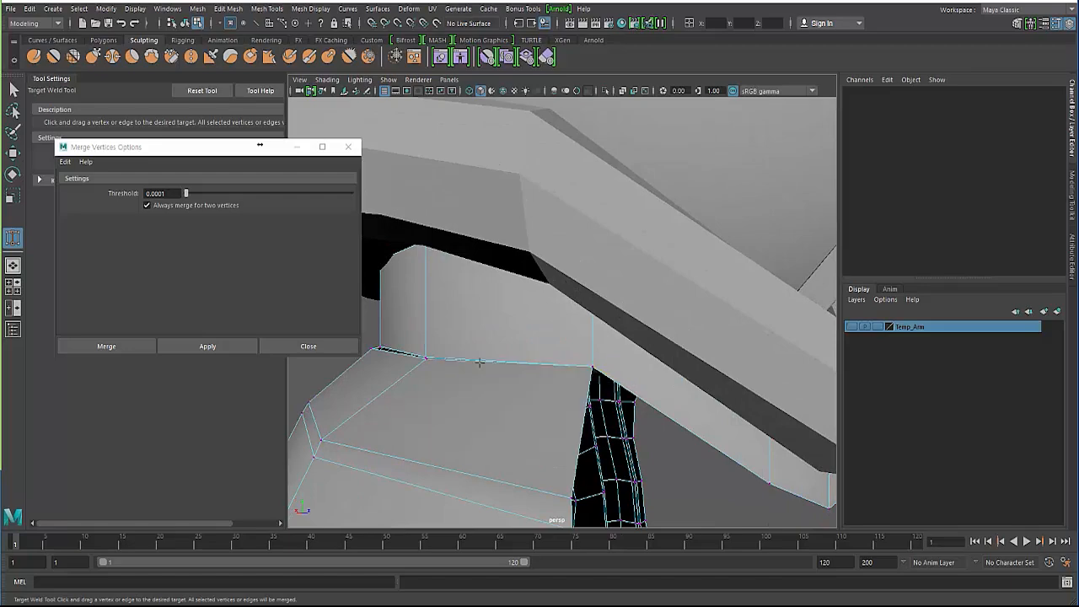
{"action": "left_click_drag", "start_coordinate": [481, 362], "coordinate": [506, 350], "text": "alt"}
{"action": "right_click_drag", "start_coordinate": [506, 350], "coordinate": [580, 237], "text": "alt"}
Step: Delete the edges running from the gap's lower side down to the cylindrical piece
{"action": "left_click", "coordinate": [12, 90]}
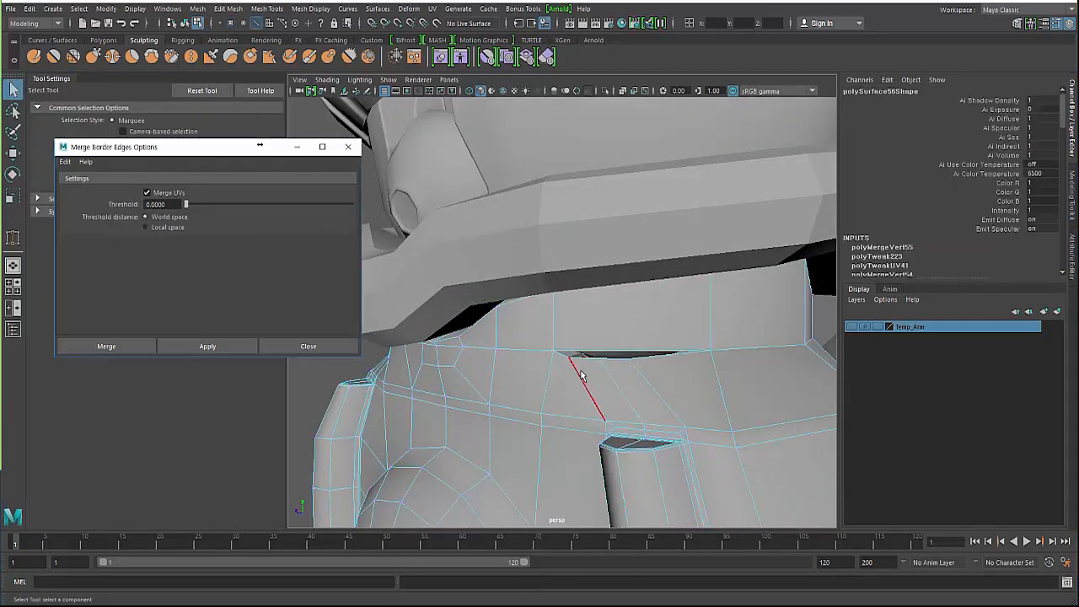
{"action": "key", "text": "Delete"}
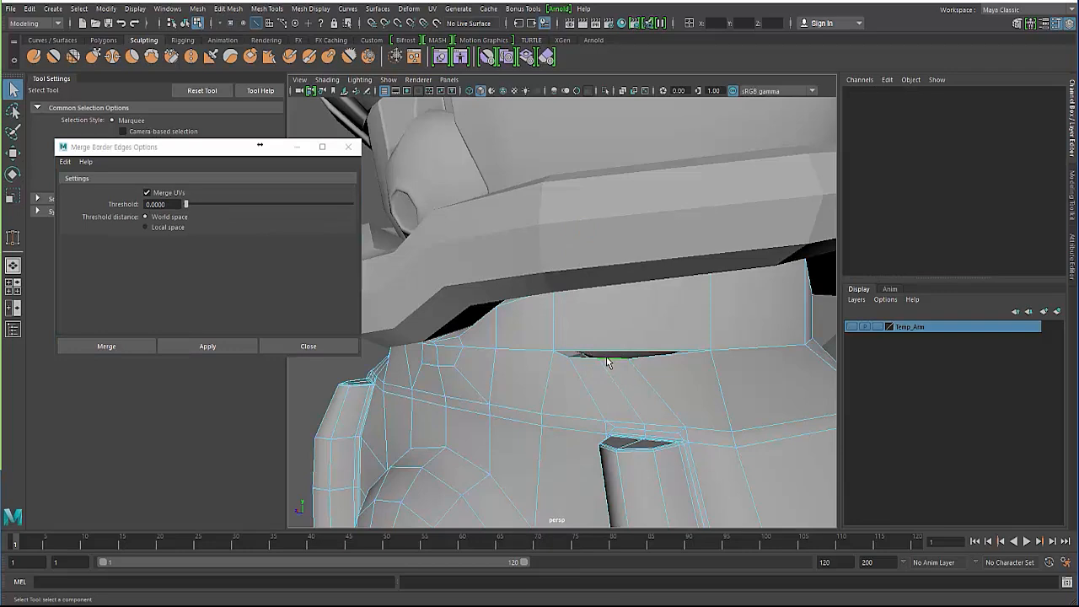
{"action": "left_click", "coordinate": [609, 361]}
Step: Try removing the vertices along the gap's lower edge, and undo the removal
{"action": "right_click_drag", "start_coordinate": [607, 264], "coordinate": [536, 266]}
{"action": "left_click_drag", "start_coordinate": [545, 344], "coordinate": [635, 376]}
{"action": "key", "text": "g"}
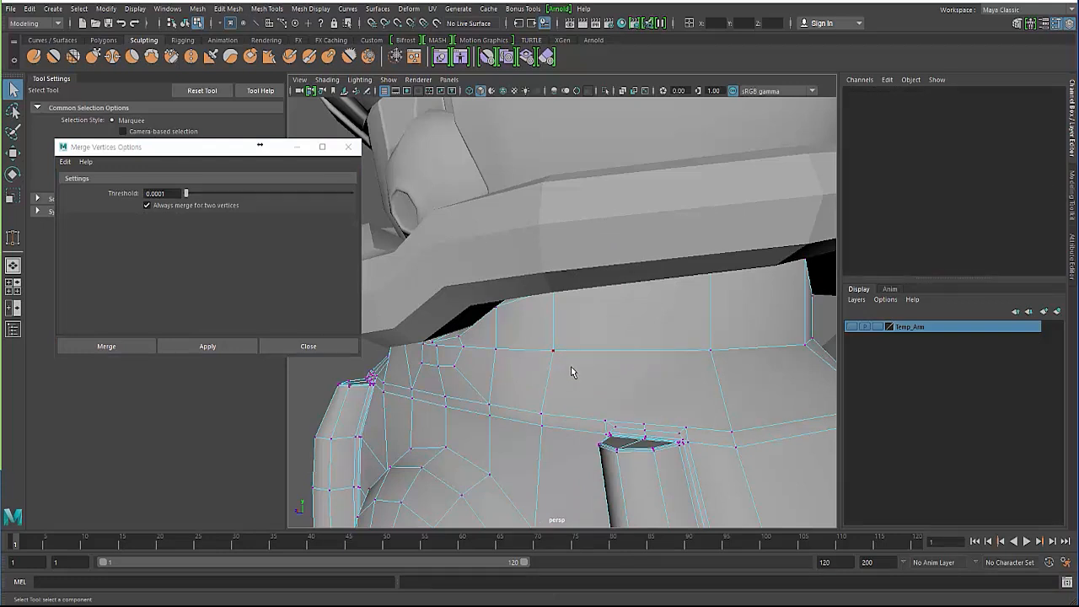
{"action": "key", "text": "ctrl+z"}
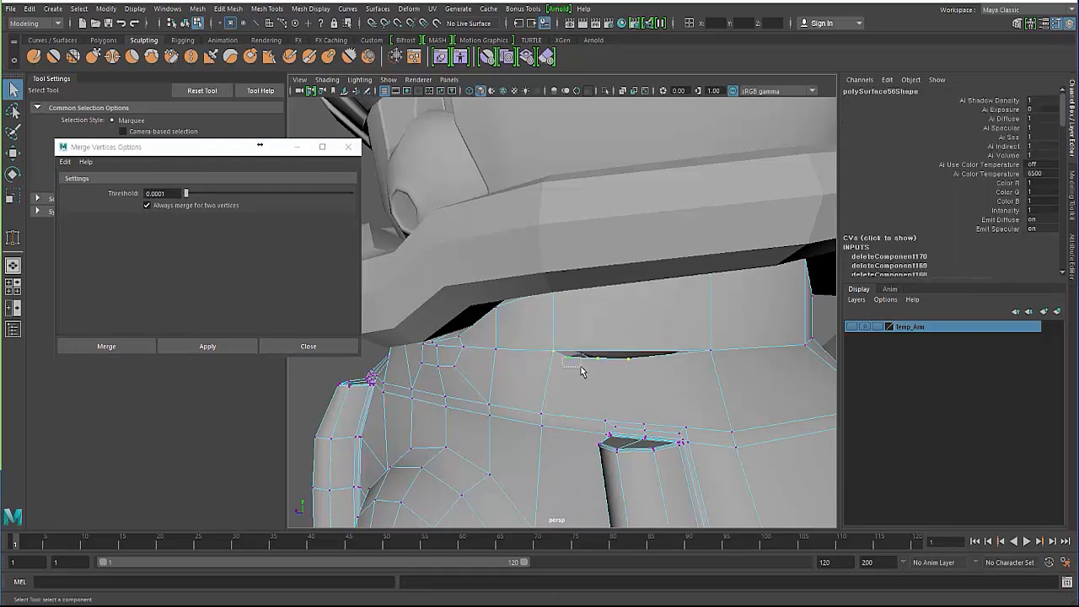
Step: Delete the extra vertices along the gap's lower edge, leaving one between the gap's ends
{"action": "key", "text": "g"}
{"action": "left_click_drag", "start_coordinate": [562, 357], "coordinate": [648, 368]}
{"action": "key", "text": "Delete"}
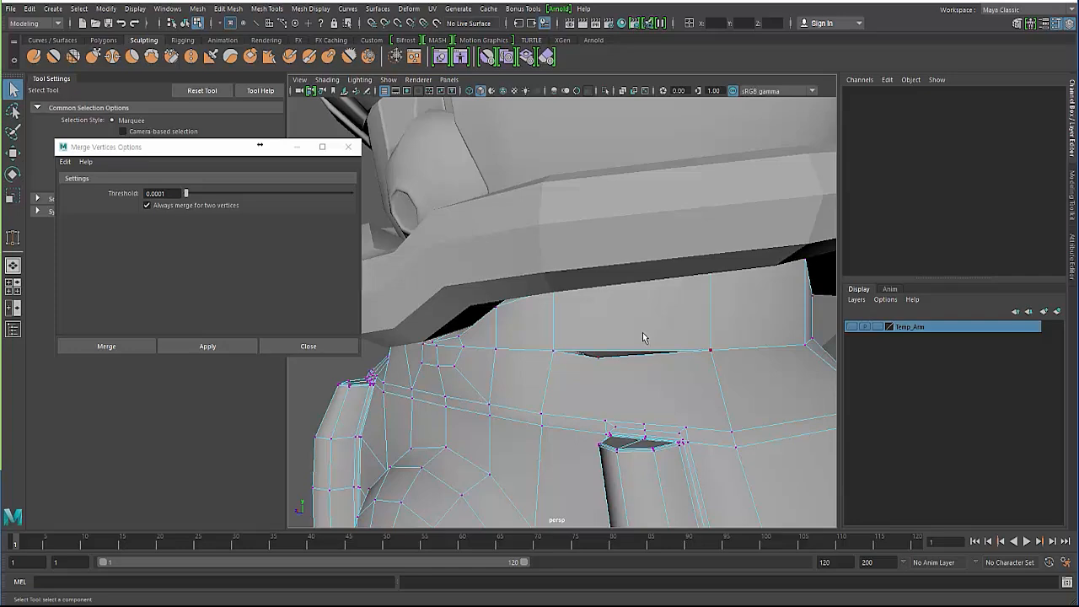
Step: Cut a vertical edge through the strip face above the gap, midway between its neighbouring vertical edges
{"action": "right_click_drag", "start_coordinate": [642, 338], "coordinate": [643, 371], "text": "shift"}
{"action": "left_click", "coordinate": [624, 330], "text": "ctrl+shift"}
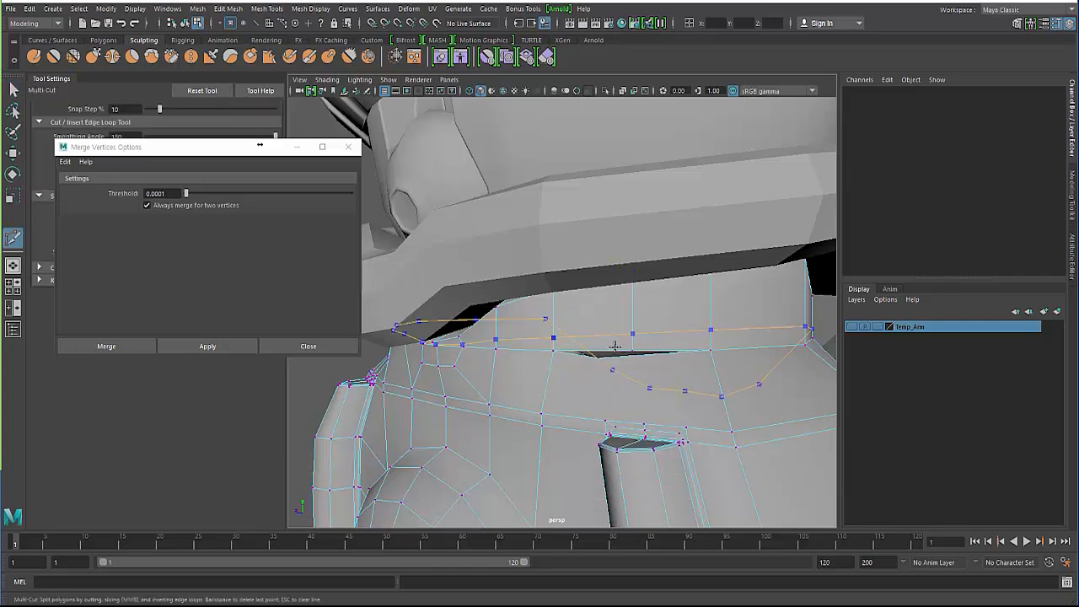
{"action": "left_click", "coordinate": [633, 350]}
{"action": "left_click_drag", "start_coordinate": [612, 344], "coordinate": [582, 371], "text": "alt"}
{"action": "right_click_drag", "start_coordinate": [582, 371], "coordinate": [586, 410], "text": "alt"}
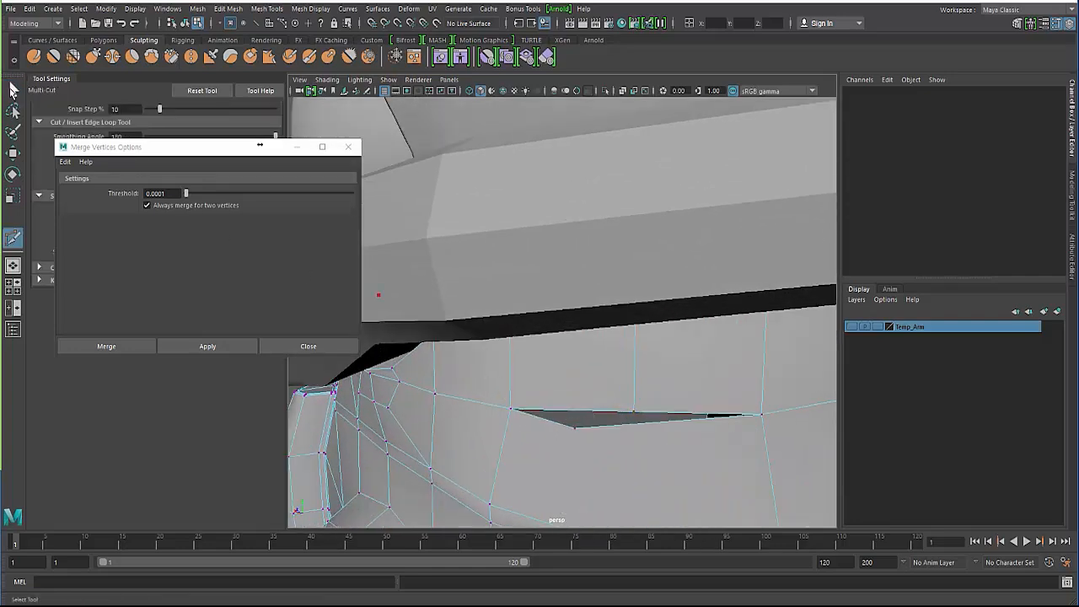
Step: Target-weld the gap's lower vertex to the vertex on the strip's lower edge and check the closed seam in smooth preview
{"action": "left_click", "coordinate": [13, 90]}
{"action": "key", "text": "F8"}
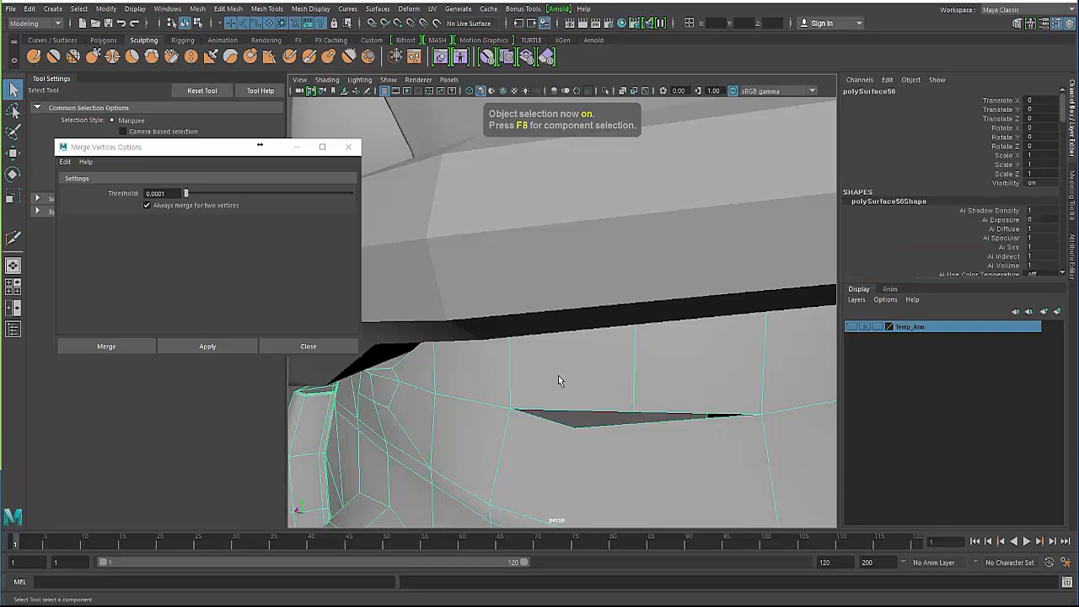
{"action": "right_click_drag", "start_coordinate": [558, 375], "coordinate": [626, 315], "text": "shift"}
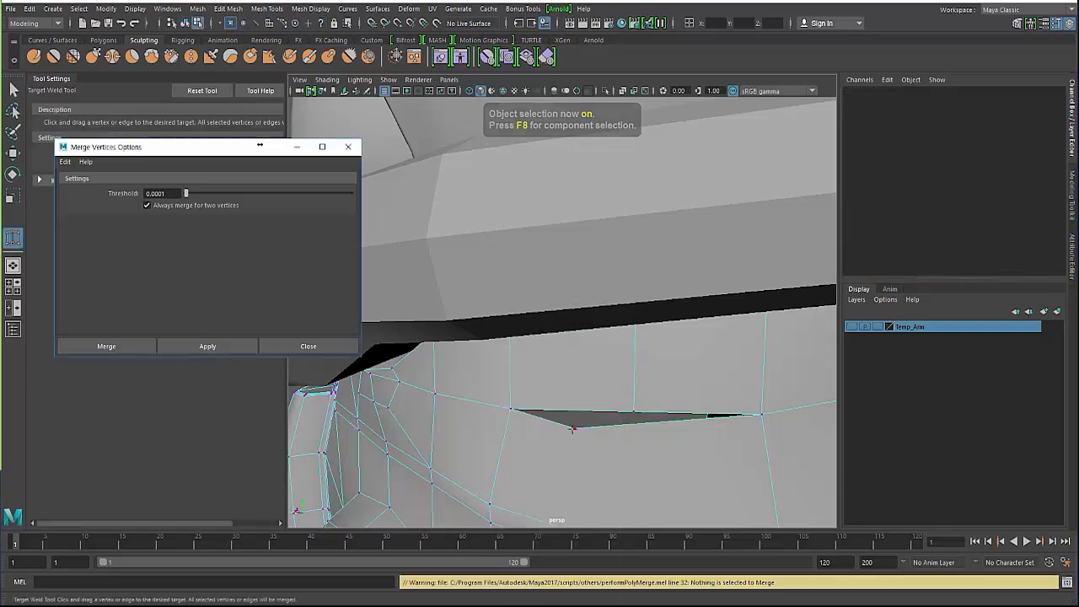
{"action": "left_click_drag", "start_coordinate": [574, 429], "coordinate": [634, 411]}
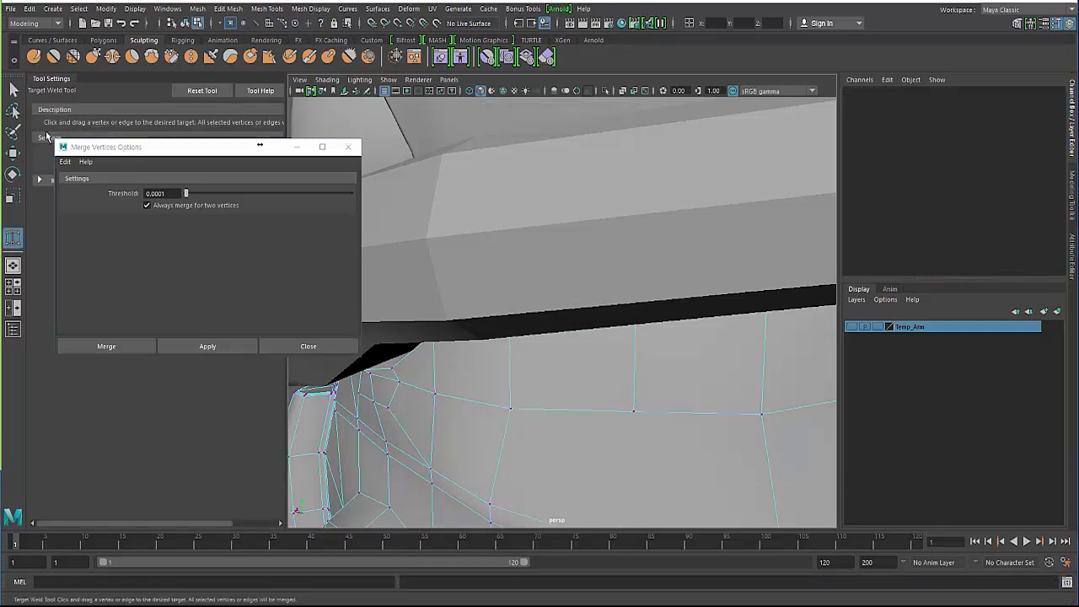
{"action": "left_click", "coordinate": [13, 90]}
{"action": "key", "text": "F8"}
{"action": "key", "text": "3"}
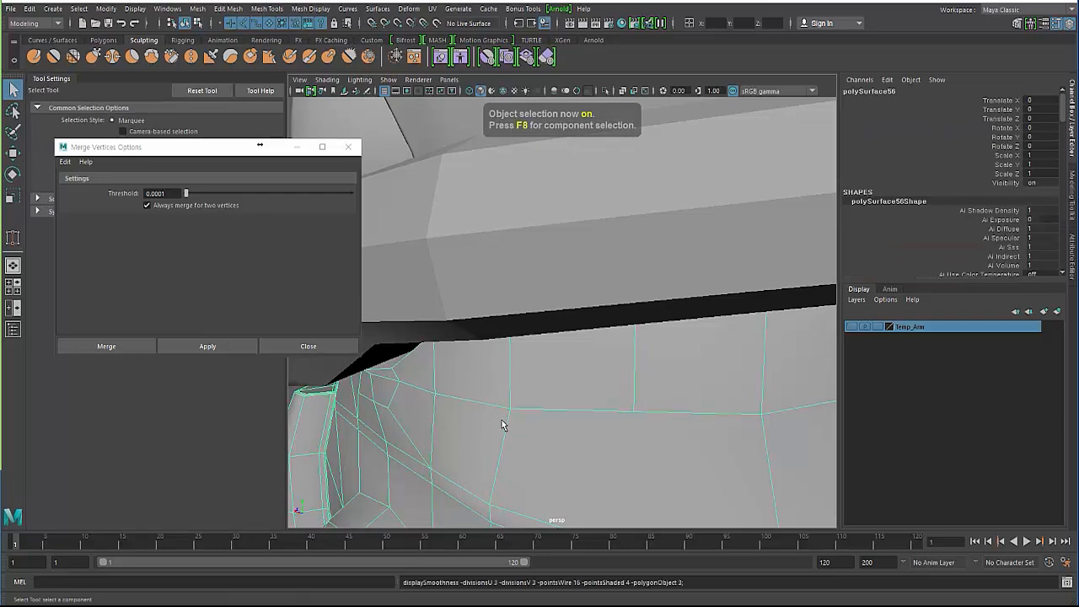
{"action": "key", "text": "1"}
Step: Cut new edges between the strip's lower edge and the top of the cylindrical piece
{"action": "right_click_drag", "start_coordinate": [585, 412], "coordinate": [546, 392], "text": "alt"}
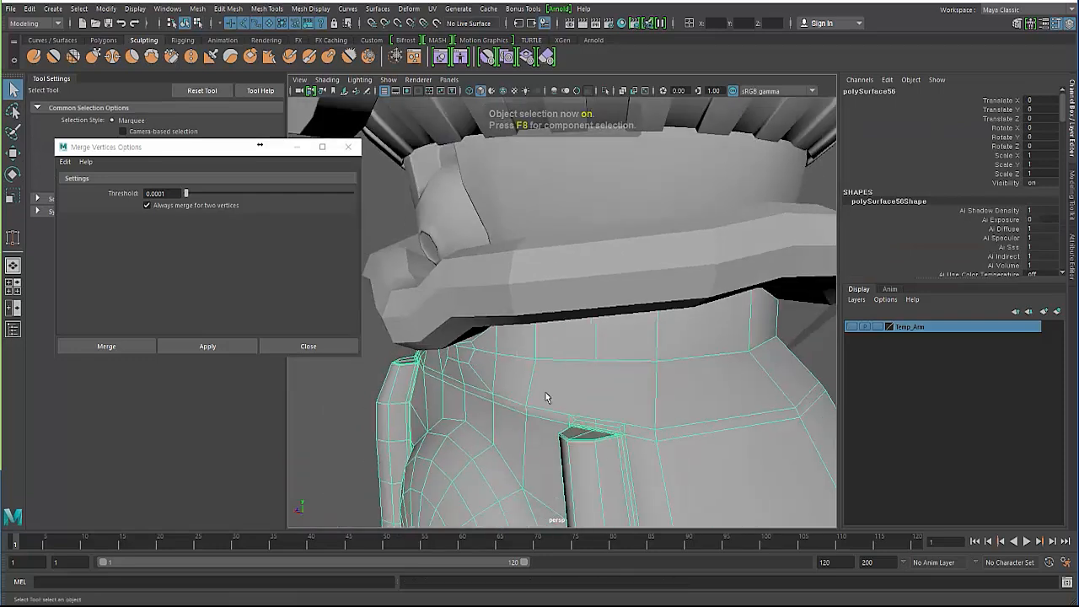
{"action": "left_click_drag", "start_coordinate": [545, 392], "coordinate": [627, 395], "text": "alt"}
{"action": "right_click_drag", "start_coordinate": [627, 395], "coordinate": [620, 401], "text": "alt"}
{"action": "left_click_drag", "start_coordinate": [620, 401], "coordinate": [626, 396], "text": "alt"}
{"action": "right_click_drag", "start_coordinate": [635, 380], "coordinate": [573, 296], "text": "shift"}
{"action": "left_click", "coordinate": [649, 413]}
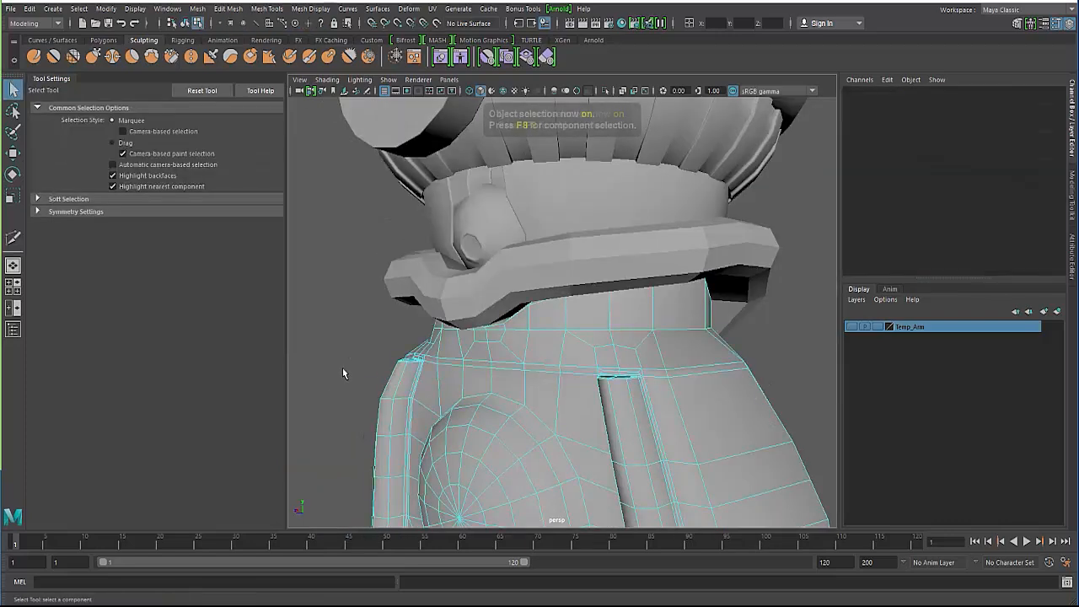
Step: Examine the forearm end beneath the ring from the front and side, turning on its smooth preview
{"action": "right_click_drag", "start_coordinate": [428, 388], "coordinate": [339, 335], "text": "alt"}
{"action": "left_click_drag", "start_coordinate": [339, 336], "coordinate": [477, 393], "text": "alt"}
{"action": "right_click_drag", "start_coordinate": [477, 393], "coordinate": [492, 401], "text": "alt"}
{"action": "left_click", "coordinate": [492, 402]}
{"action": "left_click_drag", "start_coordinate": [493, 405], "coordinate": [447, 395], "text": "alt"}
{"action": "right_click_drag", "start_coordinate": [447, 394], "coordinate": [519, 399], "text": "alt"}
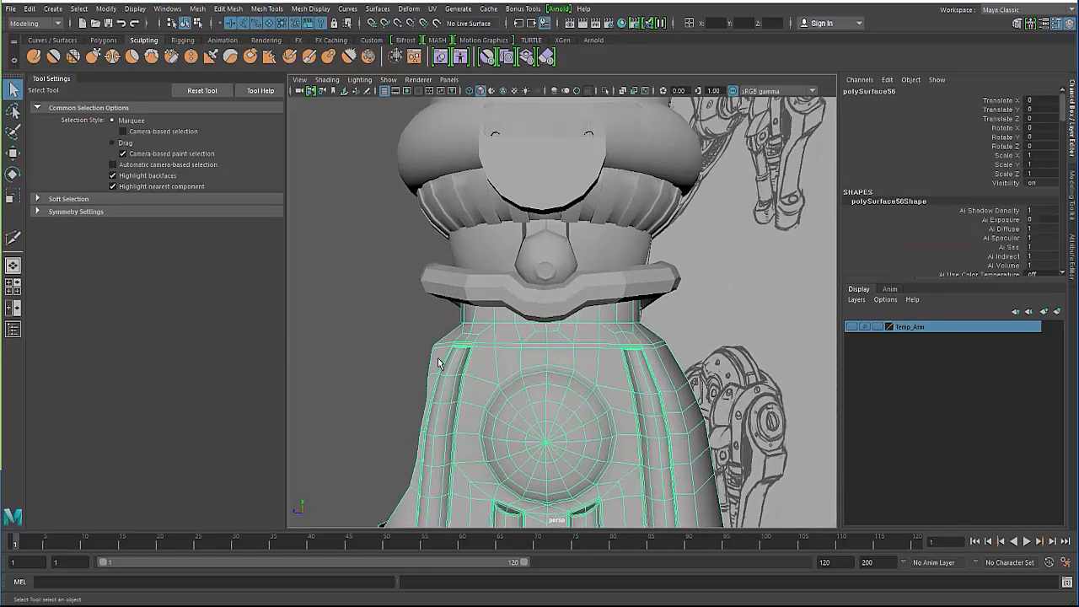
{"action": "key", "text": "3"}
{"action": "left_click", "coordinate": [375, 334]}
{"action": "left_click_drag", "start_coordinate": [506, 371], "coordinate": [534, 368], "text": "alt"}
{"action": "left_click", "coordinate": [509, 368]}
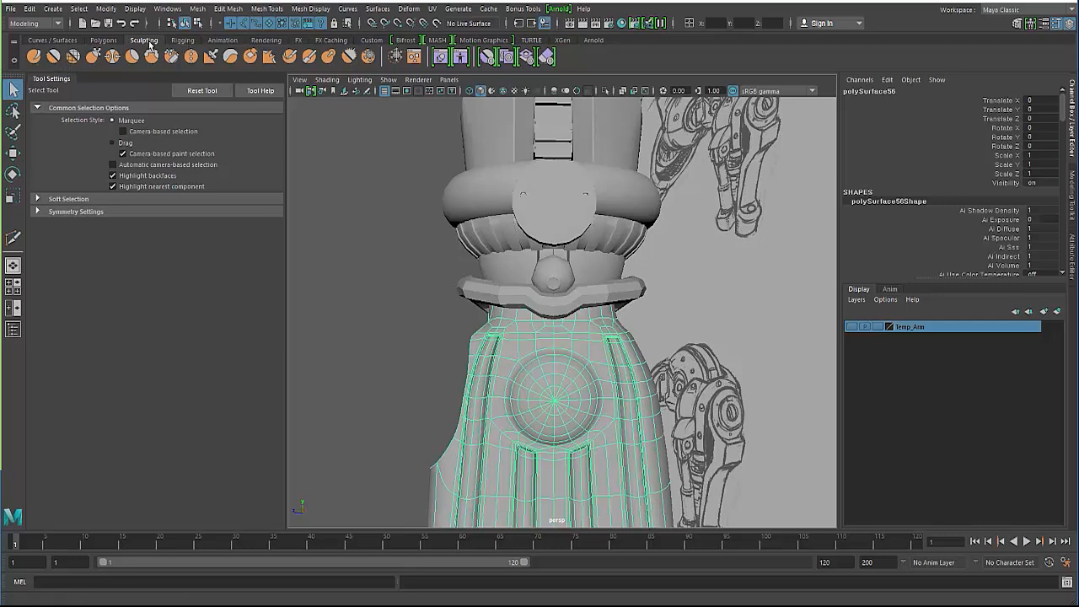
Step: Set up the Smooth sculpting tool on the forearm with a brush size of 0.768
{"action": "left_click", "coordinate": [54, 58]}
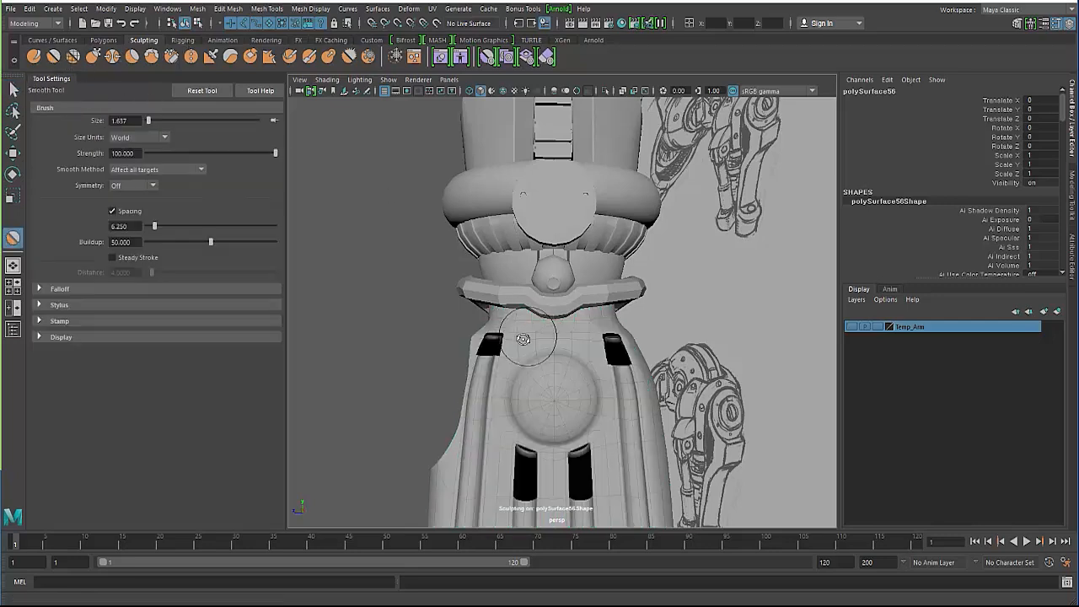
{"action": "left_click_drag", "start_coordinate": [523, 340], "coordinate": [669, 385], "text": "alt"}
{"action": "right_click_drag", "start_coordinate": [670, 385], "coordinate": [582, 380], "text": "alt"}
{"action": "mouse_move", "coordinate": [581, 380]}
{"action": "left_mouse_down", "text": "alt"}
{"action": "mouse_move", "coordinate": [560, 369]}
{"action": "mouse_move", "coordinate": [542, 387]}
{"action": "mouse_move", "coordinate": [511, 384]}
{"action": "mouse_move", "coordinate": [509, 335]}
{"action": "left_mouse_up", "text": "alt"}
{"action": "key", "text": "b"}
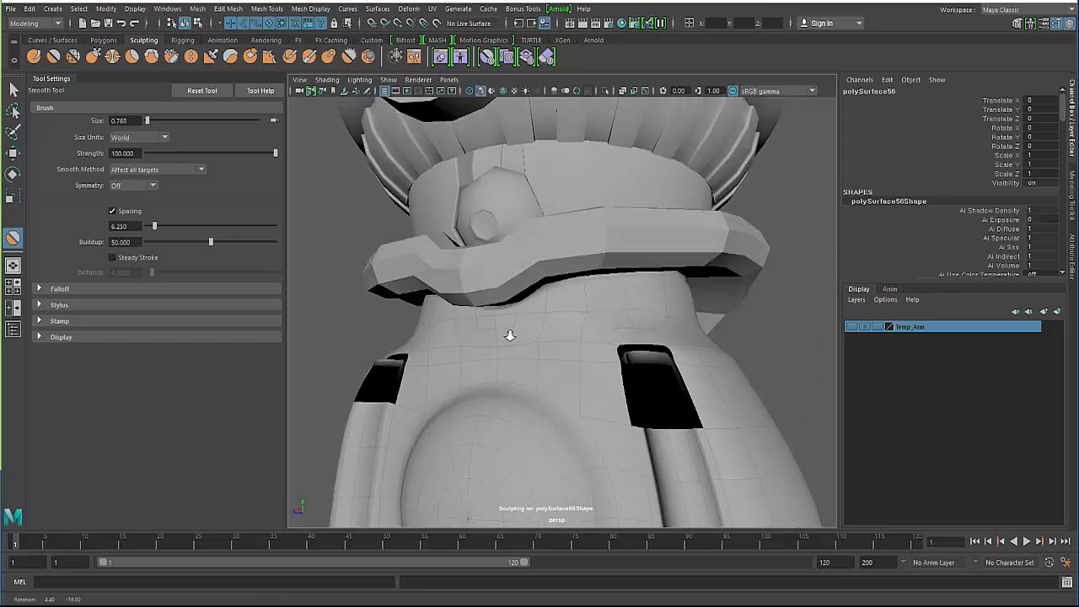
{"action": "right_click_drag", "start_coordinate": [509, 335], "coordinate": [601, 356], "text": "alt"}
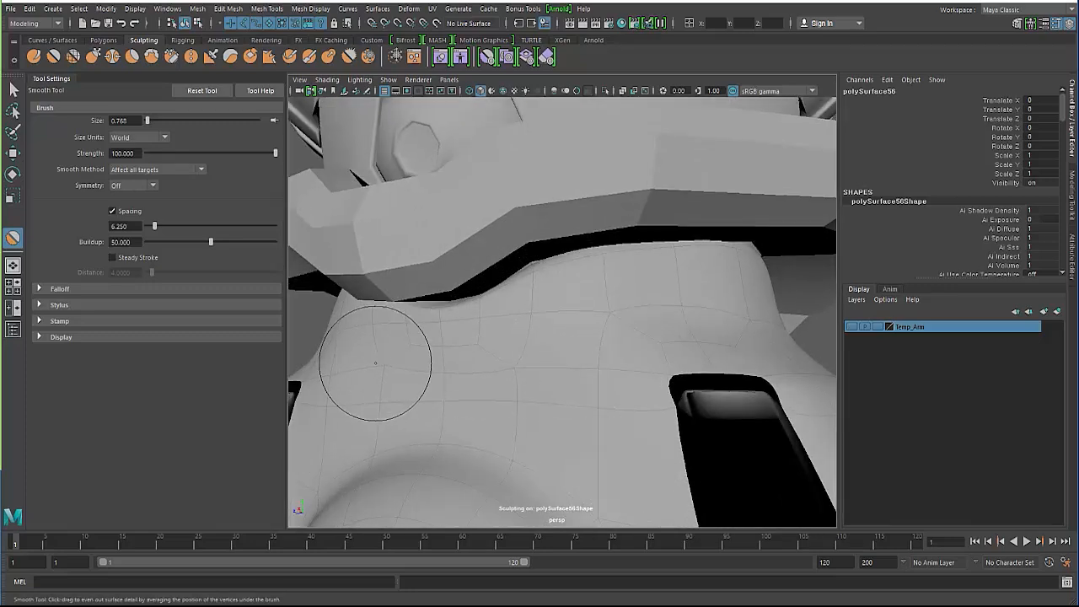
Step: Turn off the smooth preview and even out the surface around the cylindrical piece's top with the Smooth brush
{"action": "left_click_drag", "start_coordinate": [609, 329], "coordinate": [521, 360], "text": "alt"}
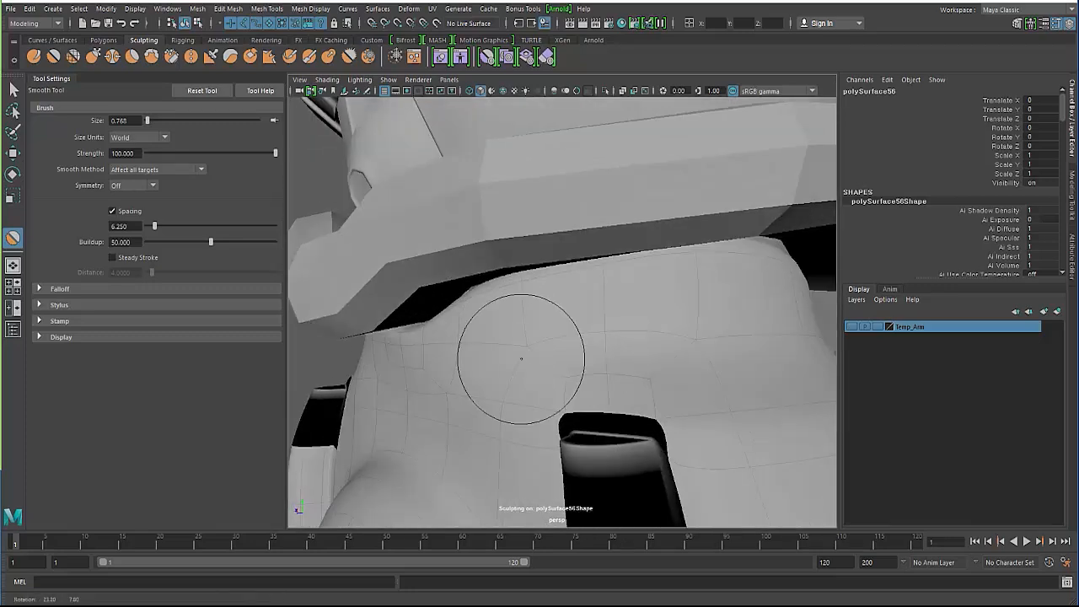
{"action": "mouse_move", "coordinate": [705, 355]}
{"action": "left_mouse_down", "text": "alt"}
{"action": "mouse_move", "coordinate": [590, 361]}
{"action": "mouse_move", "coordinate": [501, 386]}
{"action": "mouse_move", "coordinate": [495, 337]}
{"action": "left_mouse_up", "text": "alt"}
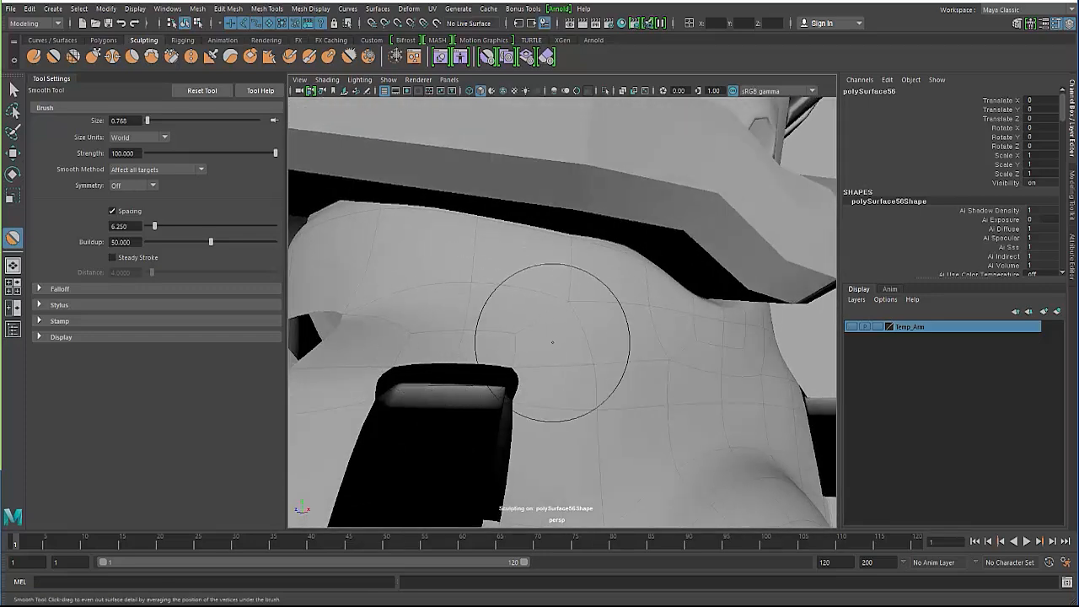
{"action": "mouse_move", "coordinate": [566, 342]}
{"action": "right_mouse_down", "text": "alt"}
{"action": "mouse_move", "coordinate": [509, 374]}
{"action": "mouse_move", "coordinate": [540, 444]}
{"action": "right_mouse_up", "text": "alt"}
{"action": "mouse_move", "coordinate": [465, 422]}
{"action": "left_mouse_down", "text": "alt"}
{"action": "mouse_move", "coordinate": [473, 462]}
{"action": "mouse_move", "coordinate": [477, 423]}
{"action": "mouse_move", "coordinate": [523, 422]}
{"action": "mouse_move", "coordinate": [457, 386]}
{"action": "left_mouse_up", "text": "alt"}
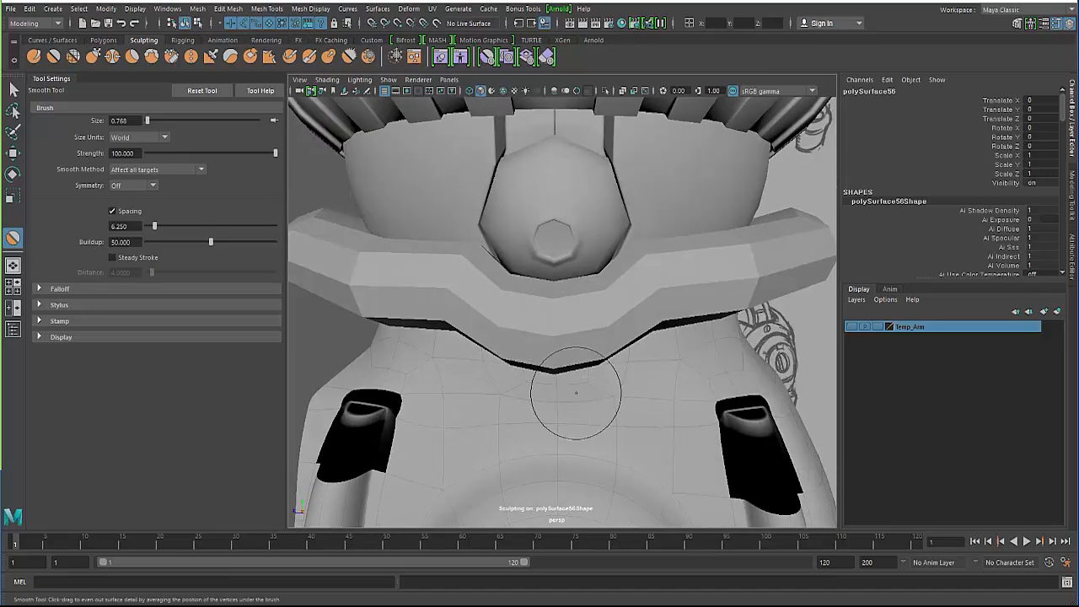
{"action": "key", "text": "1"}
{"action": "mouse_move", "coordinate": [569, 400]}
{"action": "left_mouse_down", "text": "alt"}
{"action": "mouse_move", "coordinate": [569, 421]}
{"action": "mouse_move", "coordinate": [635, 420]}
{"action": "mouse_move", "coordinate": [669, 392]}
{"action": "mouse_move", "coordinate": [540, 422]}
{"action": "left_mouse_up", "text": "alt"}
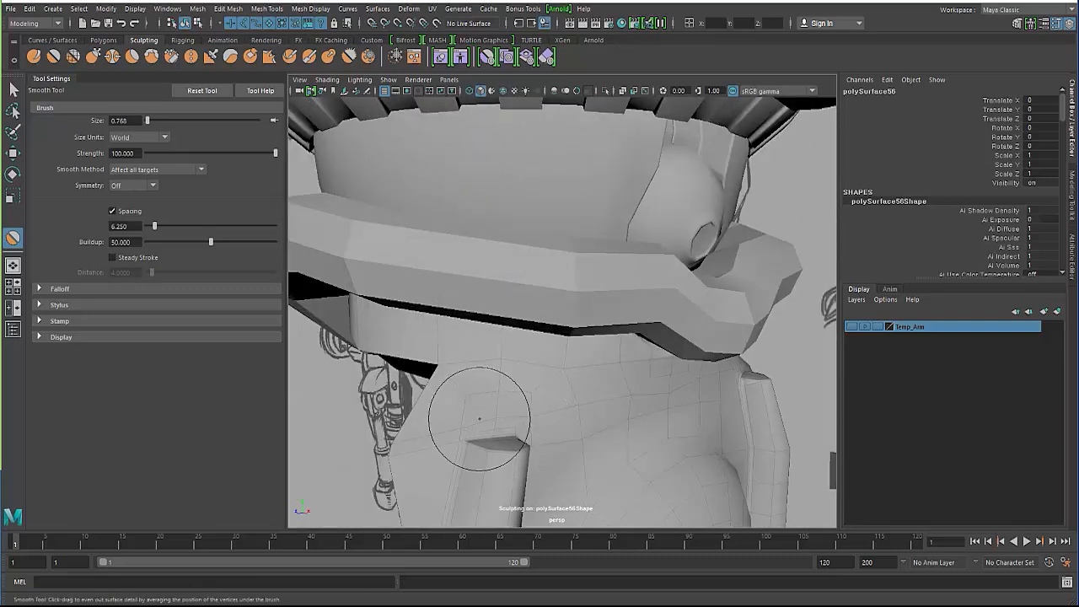
{"action": "mouse_move", "coordinate": [481, 443]}
{"action": "left_mouse_down"}
{"action": "mouse_move", "coordinate": [433, 458]}
{"action": "mouse_move", "coordinate": [497, 395]}
{"action": "left_mouse_up"}
{"action": "left_click_drag", "start_coordinate": [573, 398], "coordinate": [573, 386], "text": "alt"}
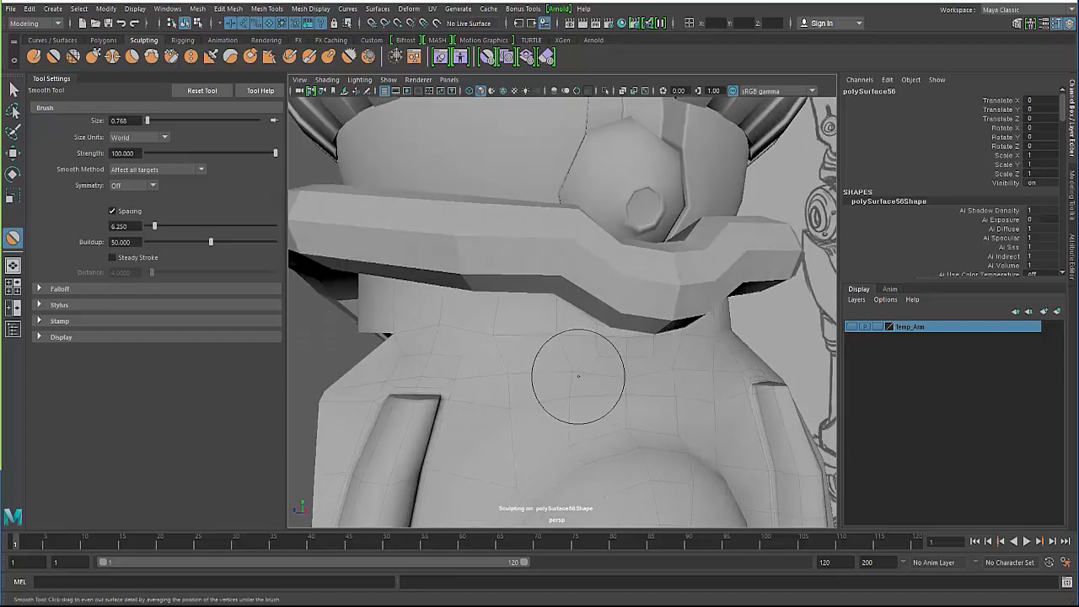
{"action": "mouse_move", "coordinate": [641, 377]}
{"action": "left_mouse_down", "text": "alt"}
{"action": "mouse_move", "coordinate": [614, 380]}
{"action": "mouse_move", "coordinate": [682, 354]}
{"action": "mouse_move", "coordinate": [642, 360]}
{"action": "mouse_move", "coordinate": [687, 355]}
{"action": "mouse_move", "coordinate": [565, 348]}
{"action": "mouse_move", "coordinate": [441, 373]}
{"action": "mouse_move", "coordinate": [522, 345]}
{"action": "left_mouse_up", "text": "alt"}
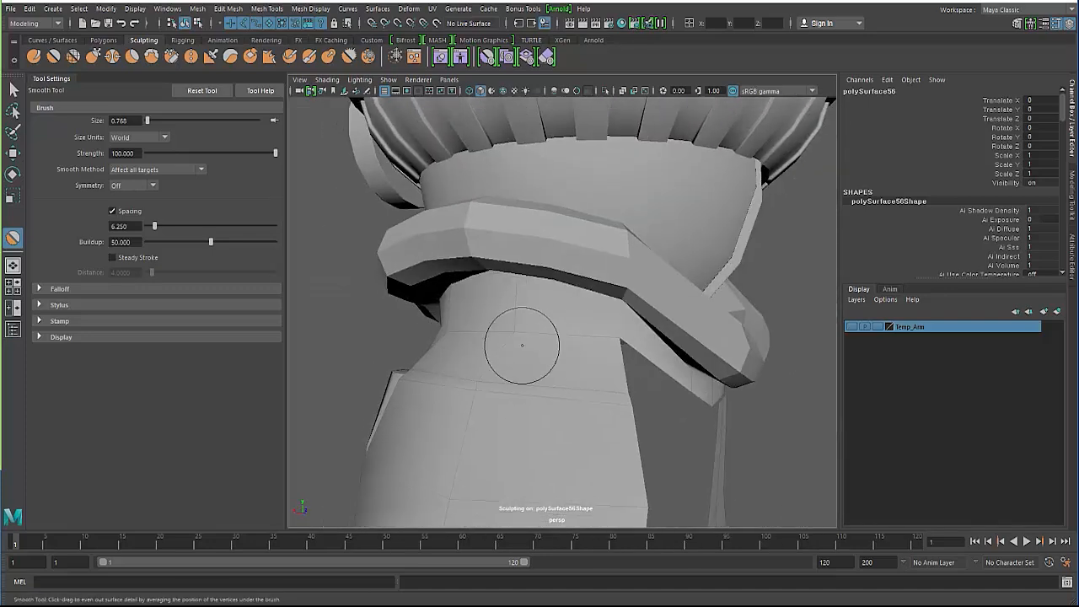
Step: Examine the open back of the forearm and the narrow strip running up to the ring
{"action": "key", "text": "q"}
{"action": "left_click_drag", "start_coordinate": [397, 315], "coordinate": [582, 401], "text": "alt"}
{"action": "left_click", "coordinate": [393, 323]}
{"action": "scroll", "coordinate": [583, 402], "scroll_direction": "up", "scroll_amount": 5}
{"action": "left_click", "coordinate": [583, 401]}
{"action": "key", "text": "w"}
{"action": "key", "text": "F8"}
{"action": "left_click", "coordinate": [428, 295]}
{"action": "left_click_drag", "start_coordinate": [393, 304], "coordinate": [362, 378], "text": "alt"}
{"action": "scroll", "coordinate": [559, 403], "scroll_direction": "down", "scroll_amount": 4}
{"action": "left_click", "coordinate": [559, 402]}
{"action": "left_click_drag", "start_coordinate": [448, 340], "coordinate": [596, 403], "text": "alt"}
{"action": "scroll", "coordinate": [596, 403], "scroll_direction": "up", "scroll_amount": 10}
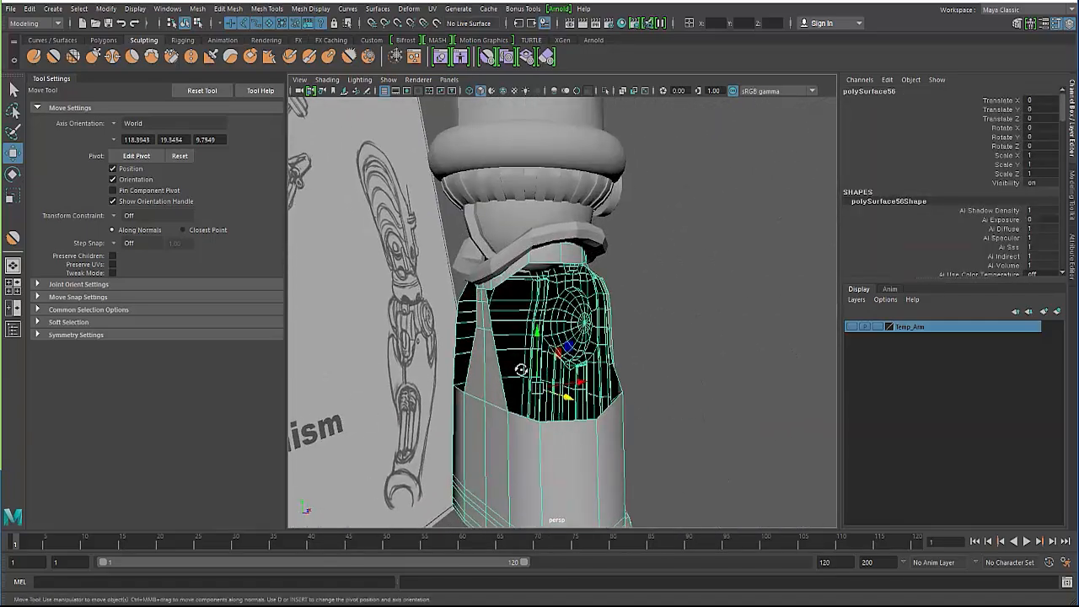
Step: Narrow the back strip by scaling its two upper horizontal edge rows inward along the Z axis
{"action": "right_click_drag", "start_coordinate": [518, 246], "coordinate": [521, 233]}
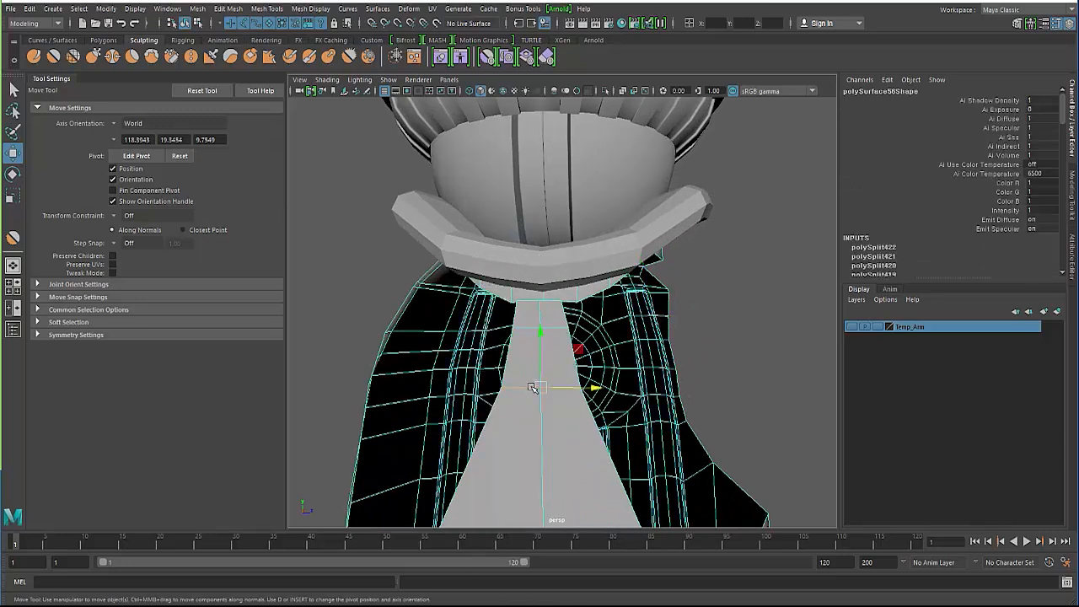
{"action": "key", "text": "r"}
{"action": "left_click_drag", "start_coordinate": [592, 389], "coordinate": [570, 389]}
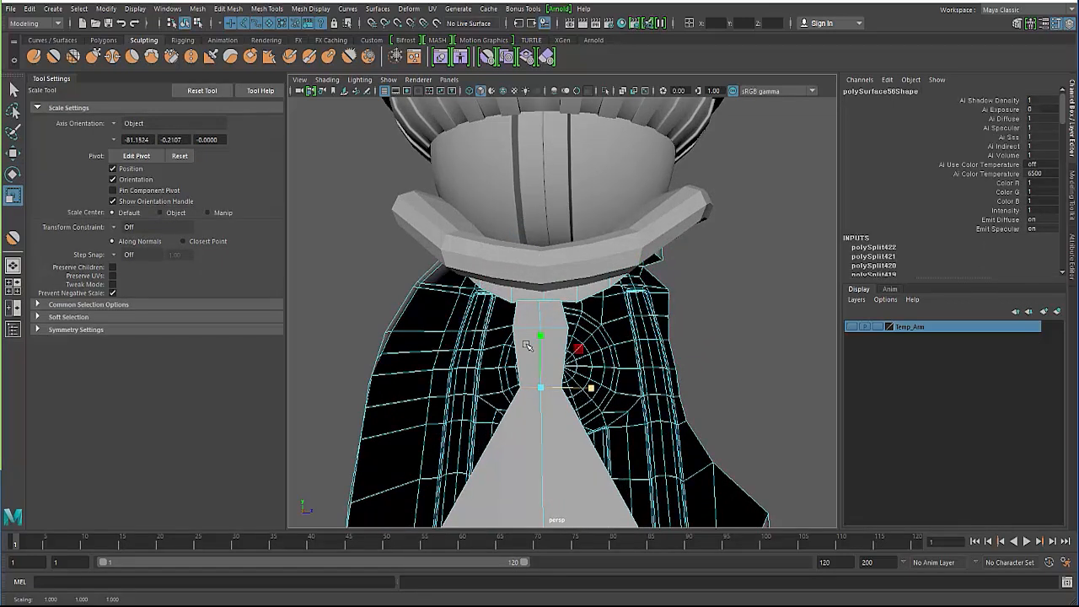
{"action": "left_click", "coordinate": [522, 329]}
{"action": "left_click_drag", "start_coordinate": [590, 328], "coordinate": [573, 334]}
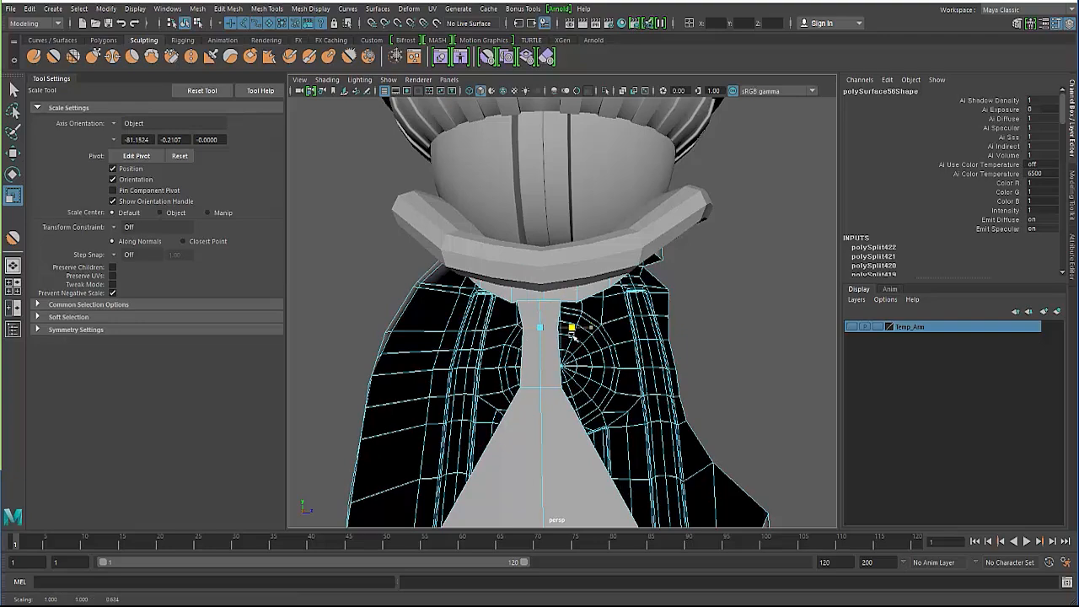
Step: Target-weld the three top vertices of the back strip to the matching vertices on the lower edge of the band beneath the ring
{"action": "left_click_drag", "start_coordinate": [563, 411], "coordinate": [531, 427], "text": "alt"}
{"action": "right_click_drag", "start_coordinate": [531, 428], "coordinate": [560, 391], "text": "alt"}
{"action": "left_click_drag", "start_coordinate": [560, 390], "coordinate": [628, 378], "text": "alt"}
{"action": "right_click_drag", "start_coordinate": [628, 378], "coordinate": [629, 358], "text": "alt"}
{"action": "left_click_drag", "start_coordinate": [629, 359], "coordinate": [594, 363], "text": "alt"}
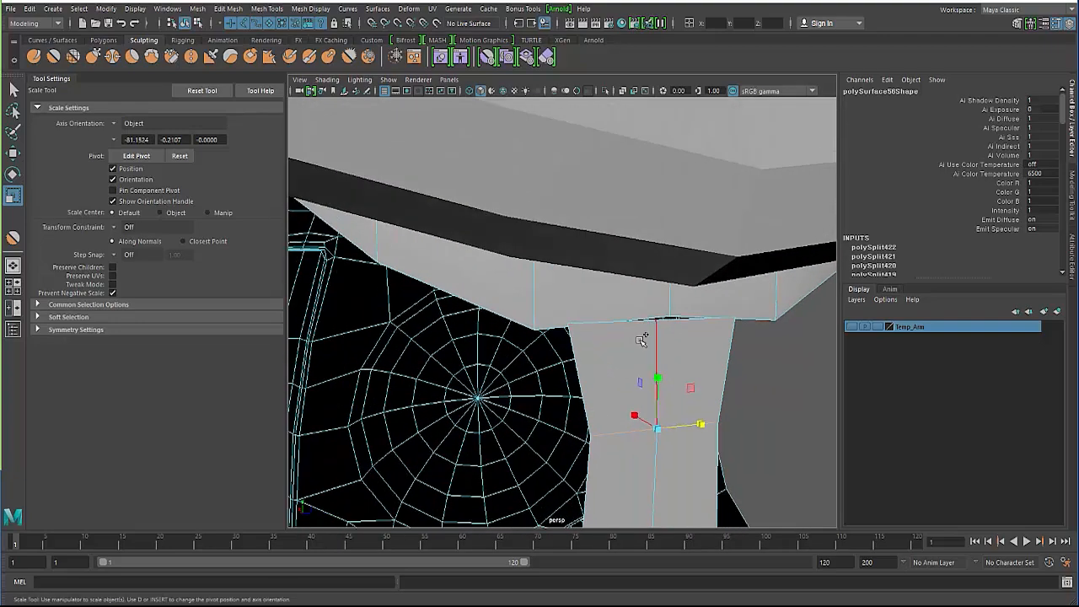
{"action": "right_click_drag", "start_coordinate": [641, 339], "coordinate": [626, 267]}
{"action": "key", "text": "F8"}
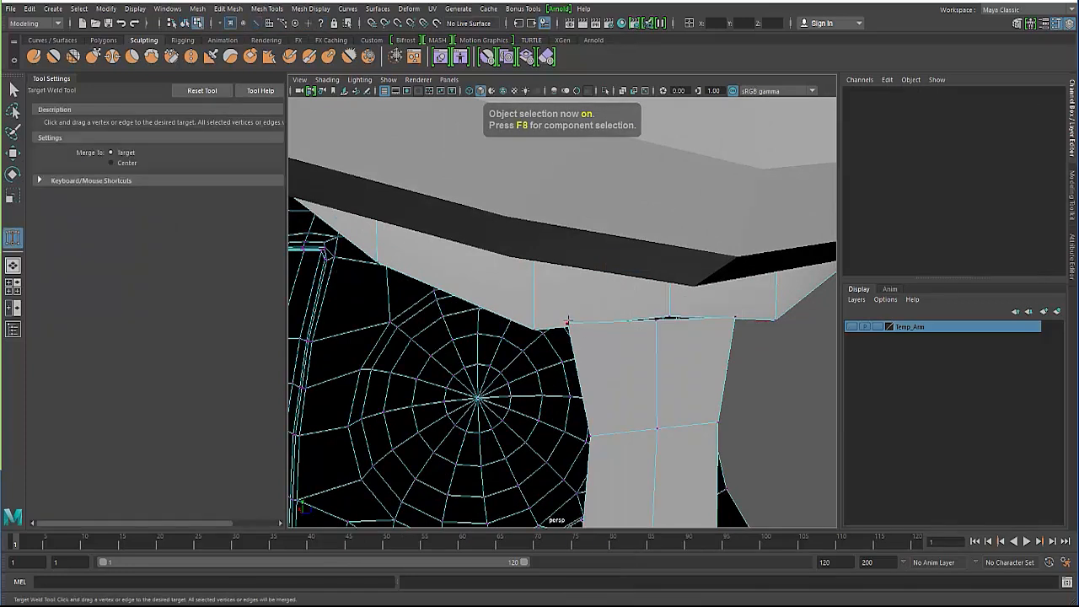
{"action": "left_click_drag", "start_coordinate": [534, 329], "coordinate": [535, 330]}
{"action": "left_click_drag", "start_coordinate": [658, 322], "coordinate": [670, 318]}
{"action": "left_click_drag", "start_coordinate": [773, 320], "coordinate": [774, 320]}
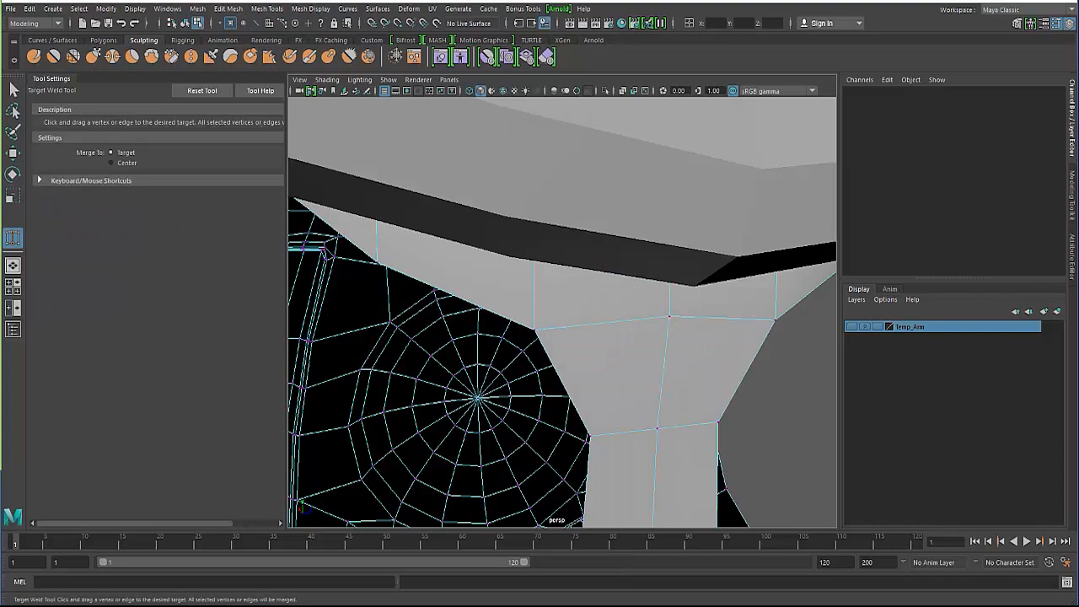
{"action": "scroll", "coordinate": [515, 350], "scroll_direction": "down", "scroll_amount": 5}
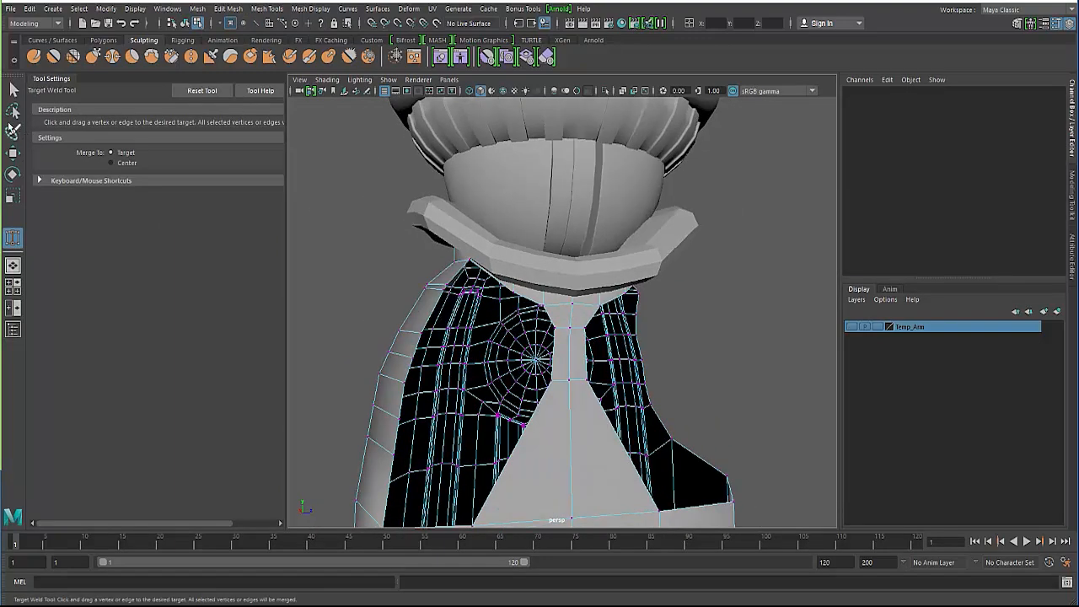
{"action": "key", "text": "q"}
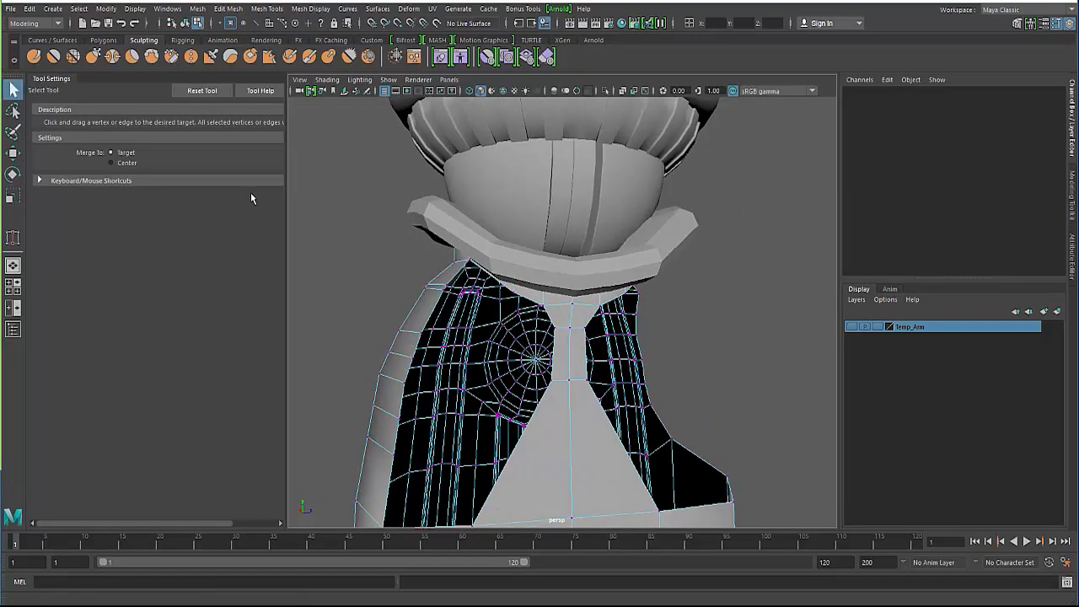
Step: Inspect the vertices along the seam between the band and the forearm from the front and side
{"action": "left_click_drag", "start_coordinate": [573, 355], "coordinate": [595, 284], "text": "alt"}
{"action": "key", "text": "w"}
{"action": "right_click_drag", "start_coordinate": [444, 281], "coordinate": [511, 285], "text": "alt"}
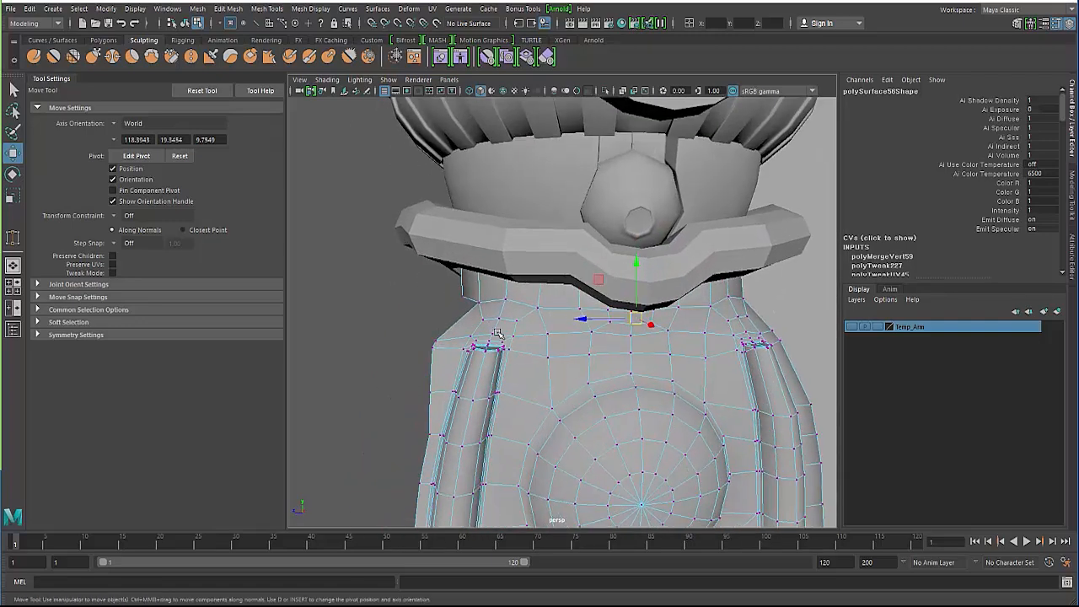
{"action": "left_click_drag", "start_coordinate": [489, 253], "coordinate": [528, 234], "text": "alt"}
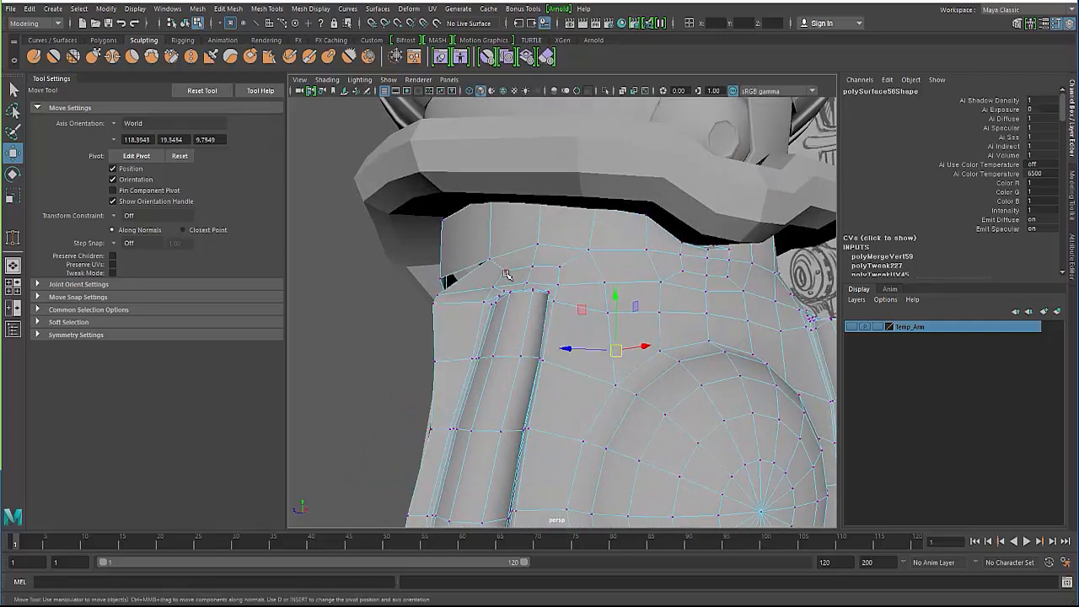
{"action": "left_click_drag", "start_coordinate": [583, 229], "coordinate": [570, 223], "text": "alt"}
{"action": "left_click_drag", "start_coordinate": [566, 182], "coordinate": [535, 216], "text": "alt"}
{"action": "key", "text": "F8"}
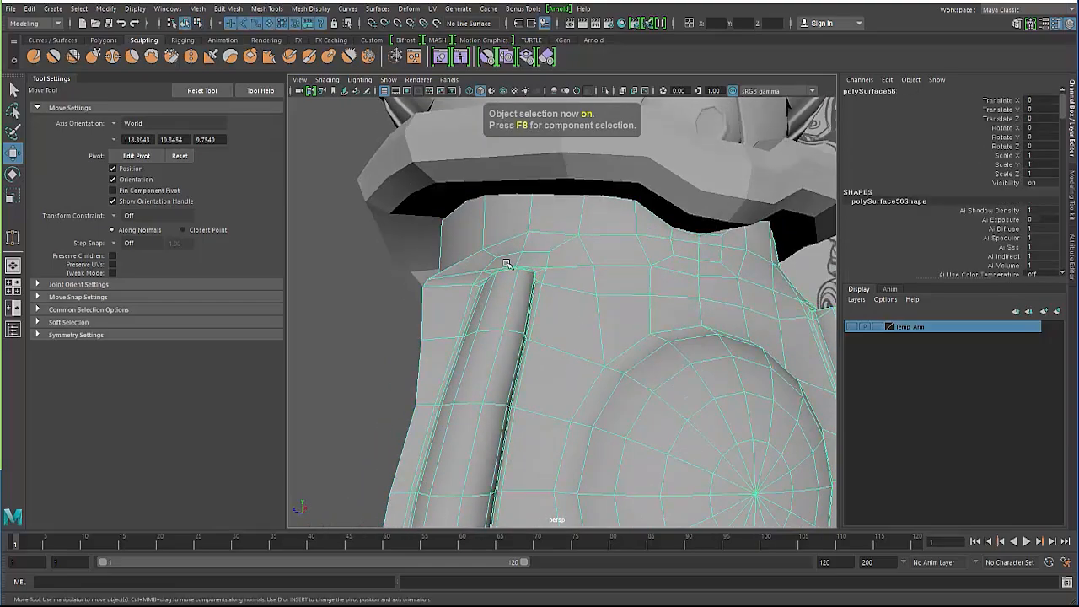
Step: Check the forearm mesh in wireframe and shaded display, including its front and open back
{"action": "key", "text": "4"}
{"action": "left_click_drag", "start_coordinate": [507, 264], "coordinate": [451, 224], "text": "alt"}
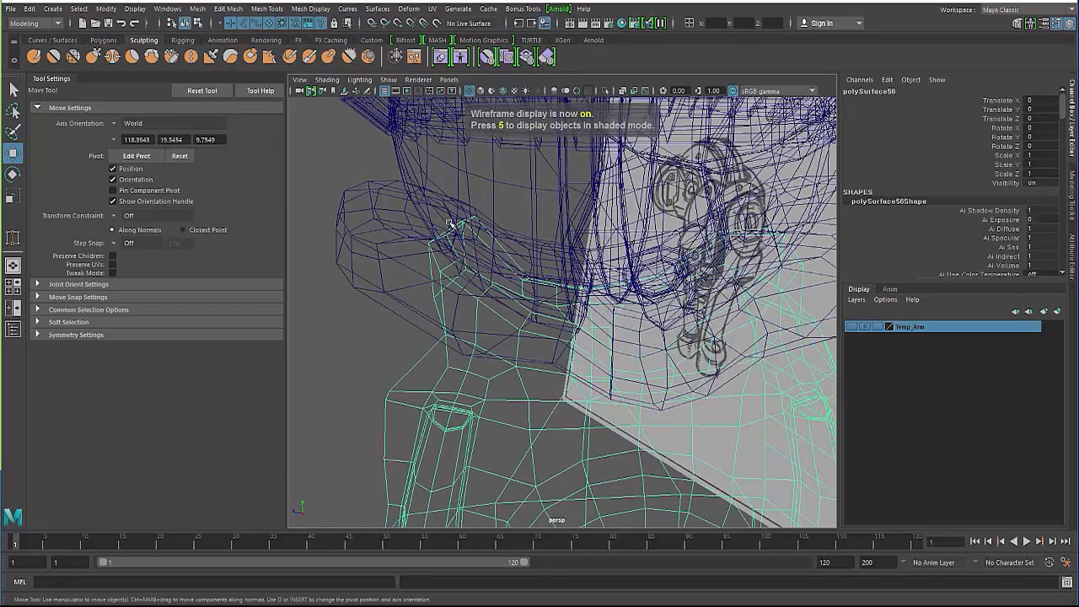
{"action": "mouse_move", "coordinate": [510, 297]}
{"action": "left_mouse_down", "text": "alt"}
{"action": "mouse_move", "coordinate": [483, 277]}
{"action": "mouse_move", "coordinate": [507, 273]}
{"action": "mouse_move", "coordinate": [514, 318]}
{"action": "mouse_move", "coordinate": [581, 321]}
{"action": "mouse_move", "coordinate": [547, 354]}
{"action": "mouse_move", "coordinate": [455, 264]}
{"action": "mouse_move", "coordinate": [407, 262]}
{"action": "left_mouse_up", "text": "alt"}
{"action": "key", "text": "5"}
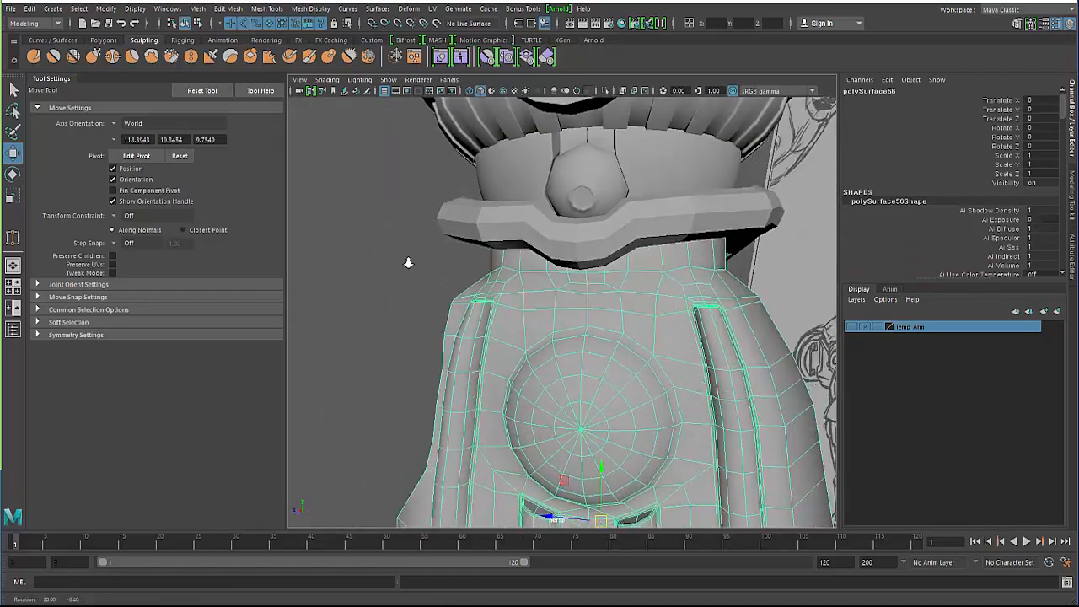
{"action": "left_click", "coordinate": [450, 356]}
{"action": "right_click_drag", "start_coordinate": [407, 263], "coordinate": [436, 357], "text": "alt"}
{"action": "left_click_drag", "start_coordinate": [436, 357], "coordinate": [455, 353], "text": "alt"}
{"action": "left_click", "coordinate": [546, 393]}
{"action": "left_click_drag", "start_coordinate": [441, 399], "coordinate": [469, 389], "text": "alt"}
{"action": "left_click_drag", "start_coordinate": [638, 319], "coordinate": [774, 358], "text": "alt"}
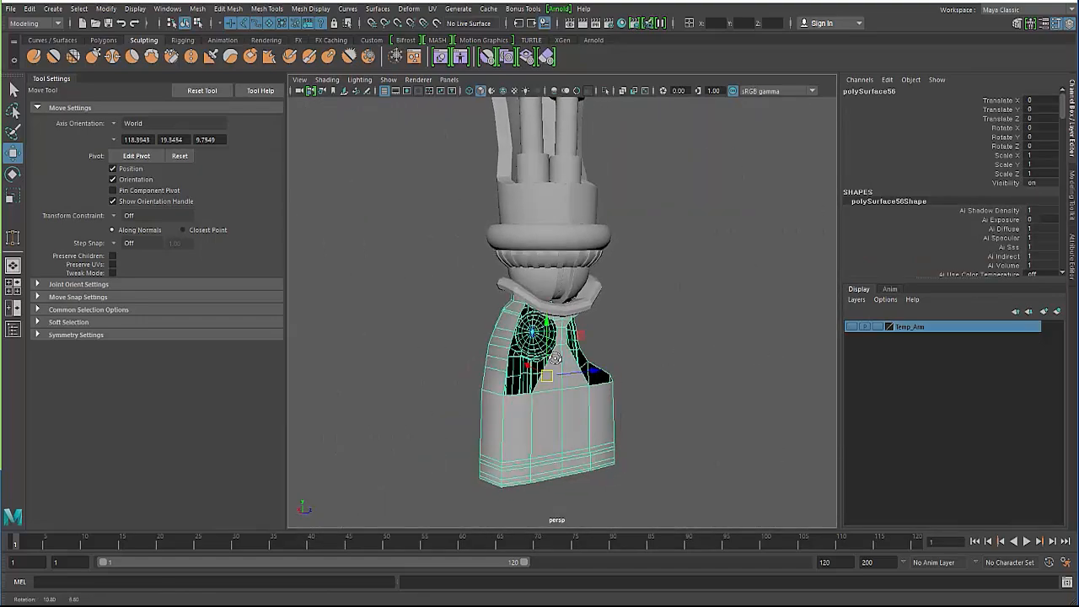
Step: Set the Move tool's transform constraint to Surface and slide the upper border edge of the forearm shell's opening inward
{"action": "right_click_drag", "start_coordinate": [447, 338], "coordinate": [506, 358], "text": "alt"}
{"action": "middle_click_drag", "start_coordinate": [506, 358], "coordinate": [534, 355], "text": "alt"}
{"action": "right_click_drag", "start_coordinate": [439, 333], "coordinate": [472, 346], "text": "alt"}
{"action": "left_click_drag", "start_coordinate": [422, 330], "coordinate": [540, 279], "text": "alt"}
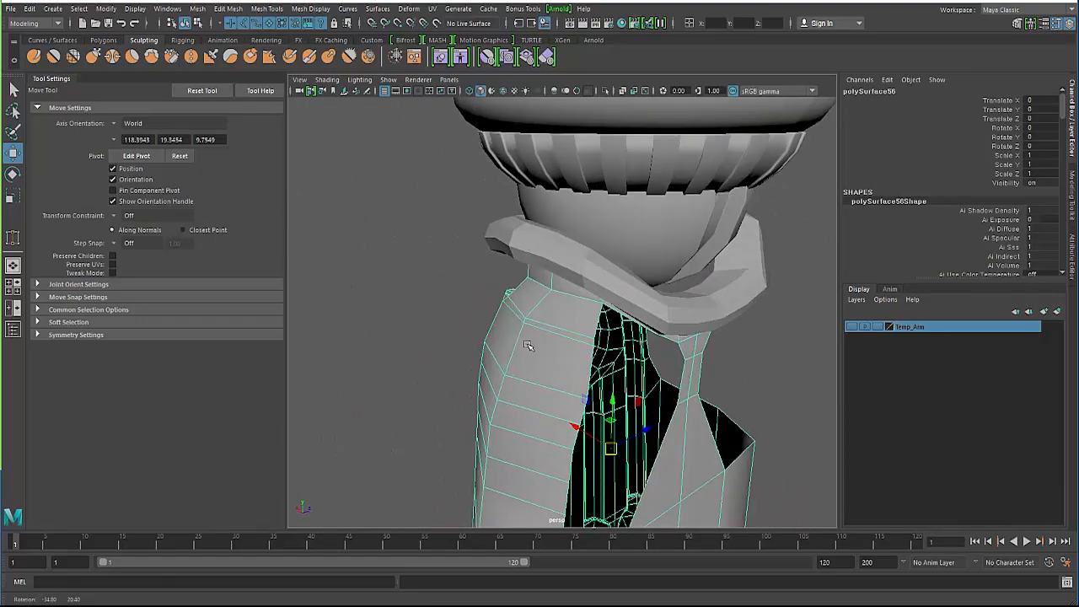
{"action": "right_click_drag", "start_coordinate": [572, 263], "coordinate": [569, 238]}
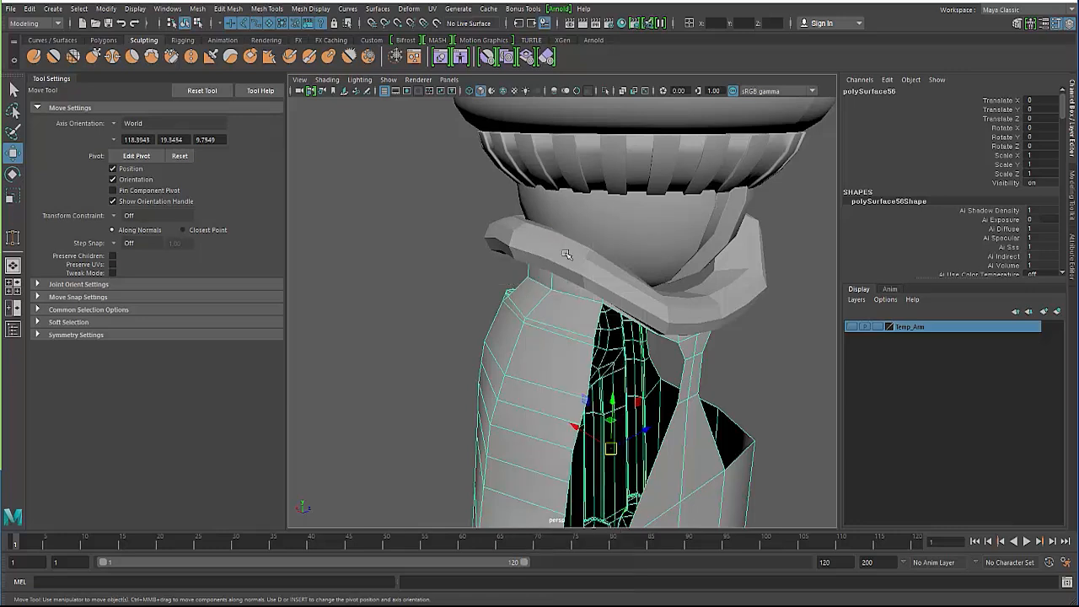
{"action": "left_click", "coordinate": [593, 361]}
{"action": "left_click_drag", "start_coordinate": [547, 375], "coordinate": [540, 333], "text": "alt"}
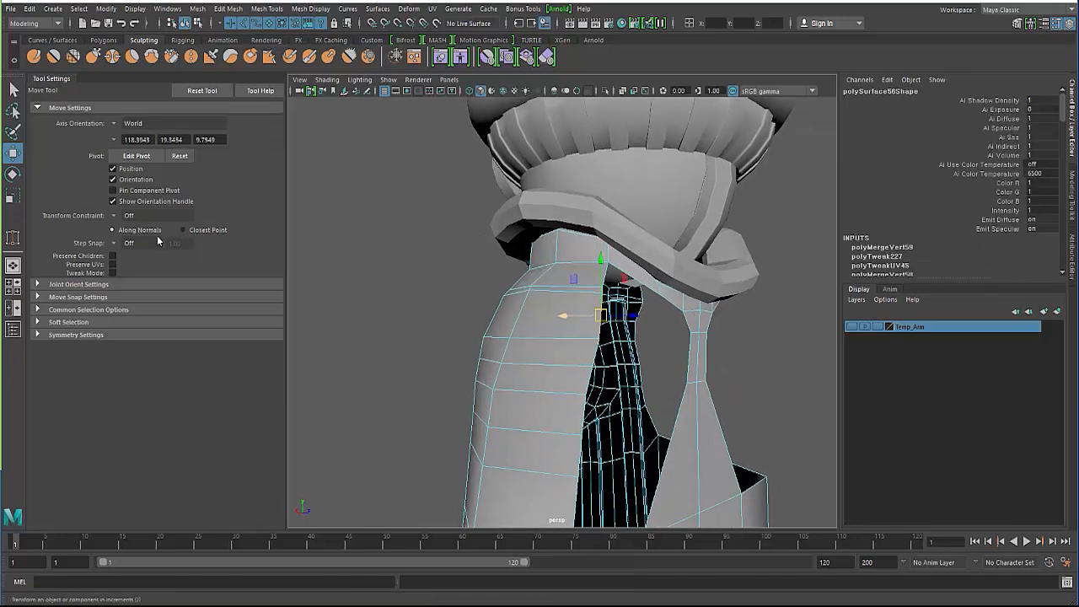
{"action": "left_click", "coordinate": [123, 215]}
{"action": "left_click", "coordinate": [137, 244]}
{"action": "left_click_drag", "start_coordinate": [447, 337], "coordinate": [570, 327], "text": "alt"}
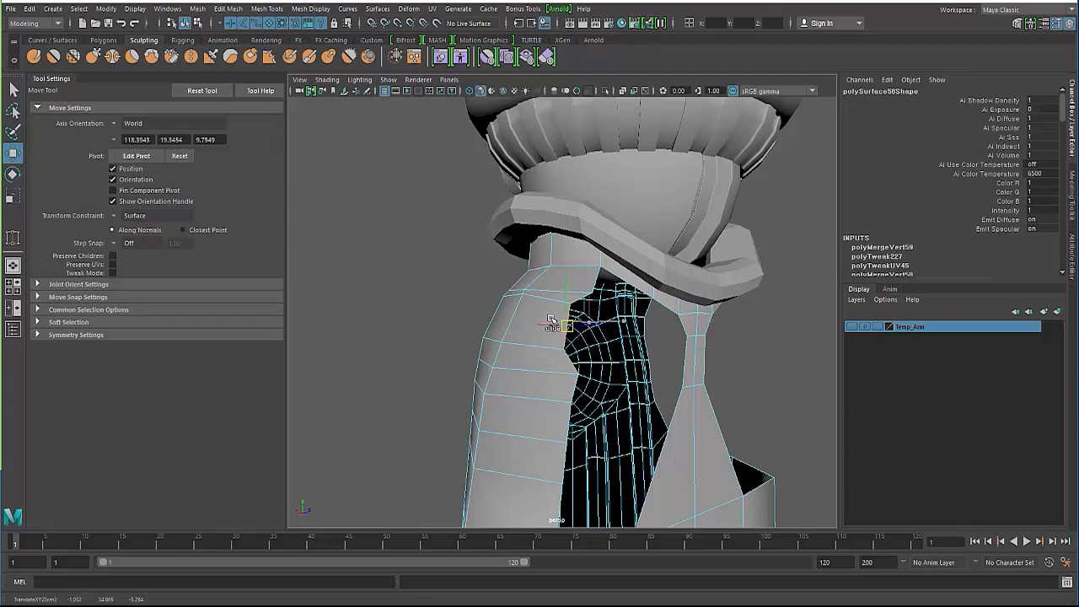
{"action": "left_click_drag", "start_coordinate": [571, 387], "coordinate": [552, 380]}
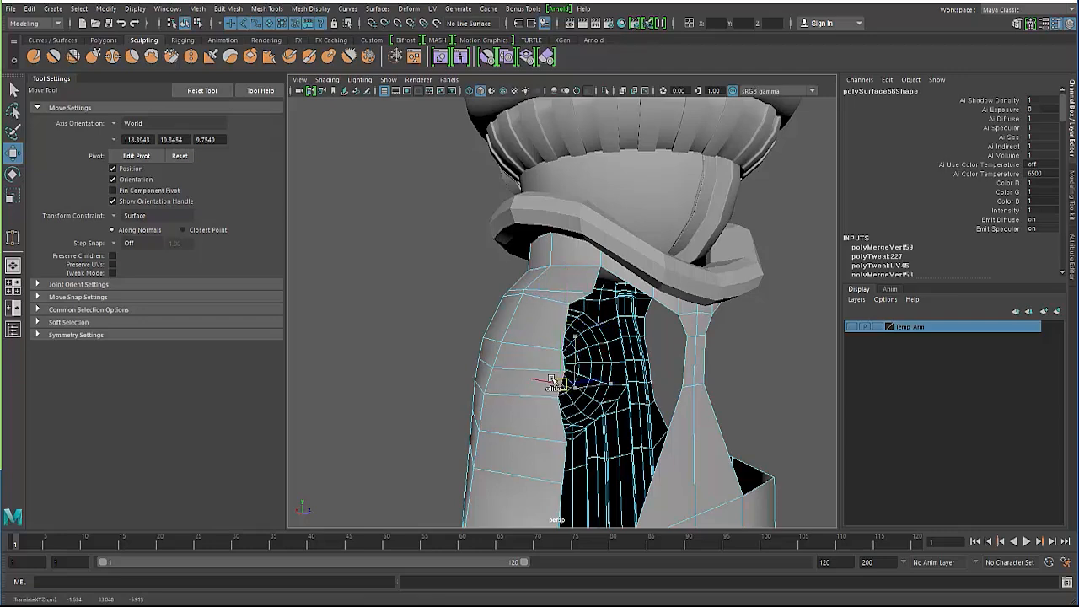
{"action": "key", "text": "ctrl+z"}
{"action": "key", "text": "ctrl+z"}
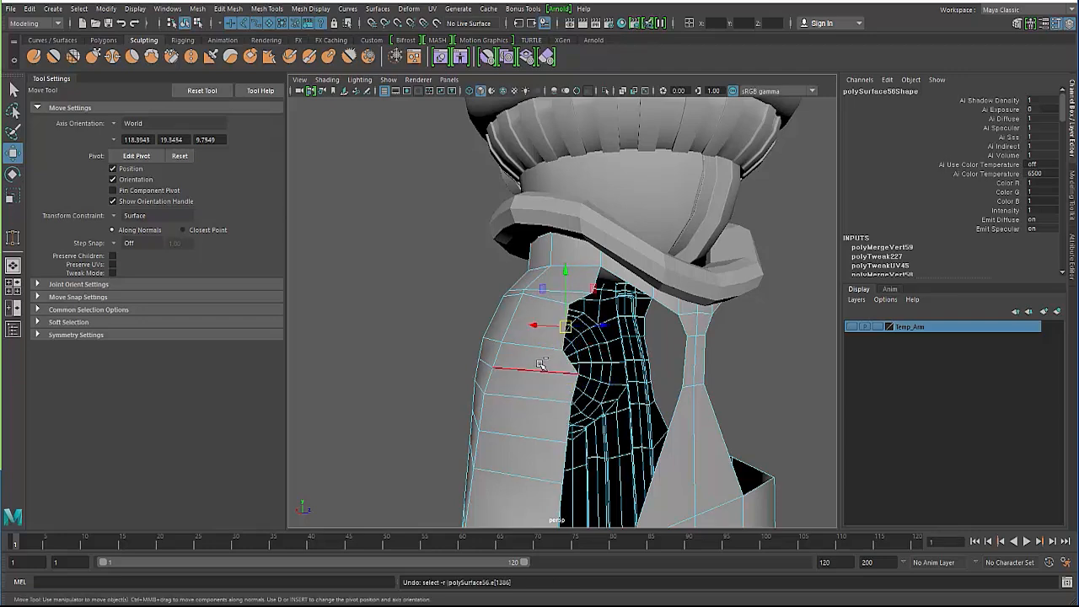
Step: Slide the lower border edges of the forearm shell's opening inward along the surface
{"action": "left_click_drag", "start_coordinate": [593, 391], "coordinate": [567, 337], "text": "alt"}
{"action": "scroll", "coordinate": [567, 337], "scroll_direction": "up", "scroll_amount": 3}
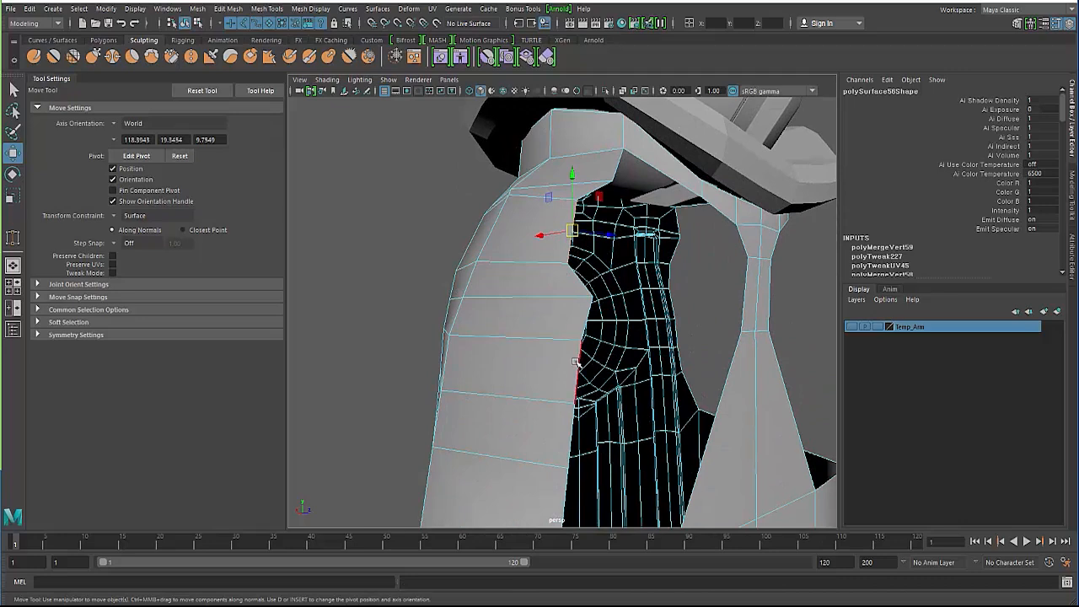
{"action": "left_click", "coordinate": [577, 363]}
{"action": "left_click", "coordinate": [568, 415], "text": "shift"}
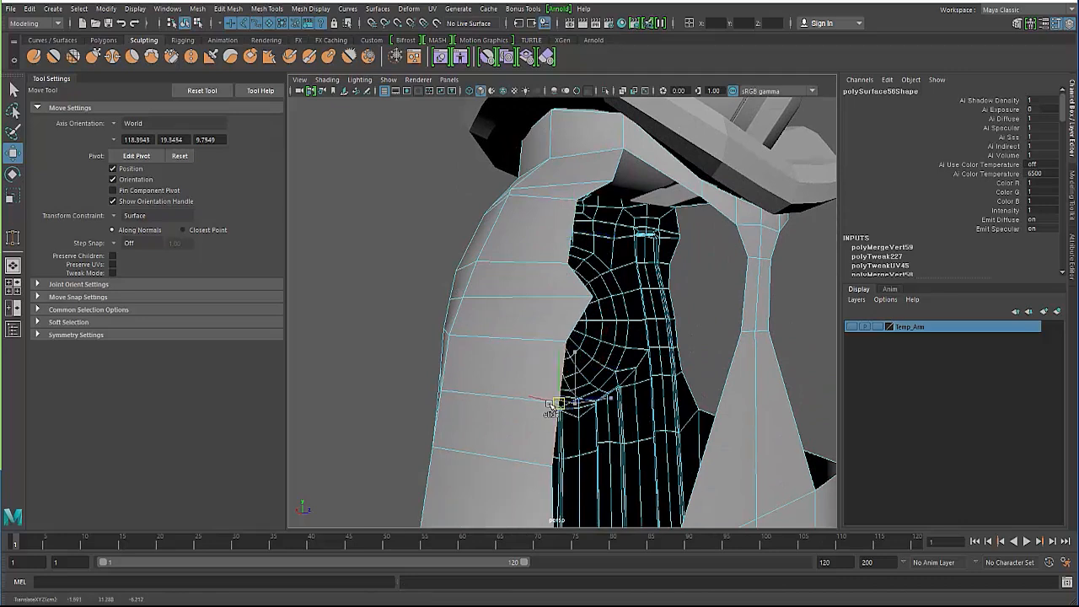
Step: Move the individual vertices down the opening's border along the surface to straighten the shell's side edge
{"action": "right_click_drag", "start_coordinate": [528, 264], "coordinate": [440, 231]}
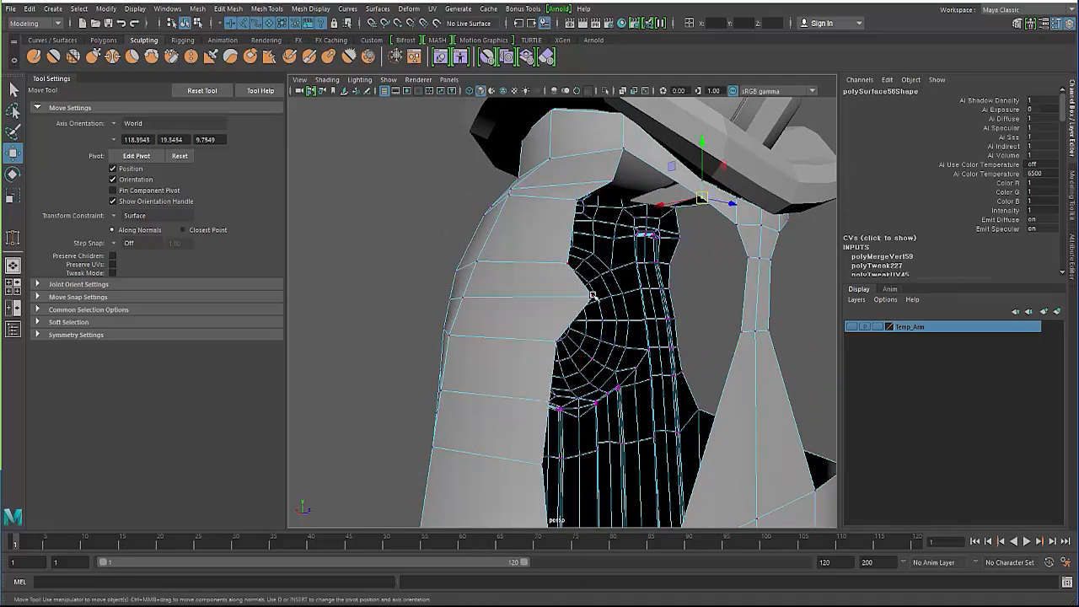
{"action": "left_click_drag", "start_coordinate": [531, 320], "coordinate": [533, 273], "text": "alt"}
{"action": "left_click_drag", "start_coordinate": [449, 273], "coordinate": [623, 271], "text": "alt"}
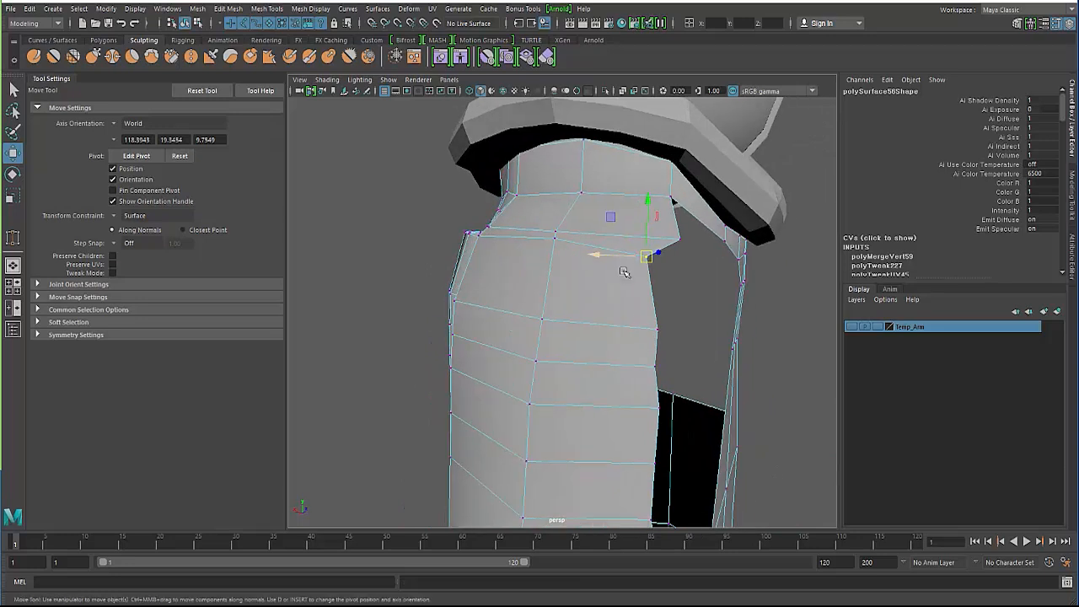
{"action": "middle_click_drag", "start_coordinate": [655, 327], "coordinate": [647, 412]}
{"action": "middle_click_drag", "start_coordinate": [664, 465], "coordinate": [659, 464]}
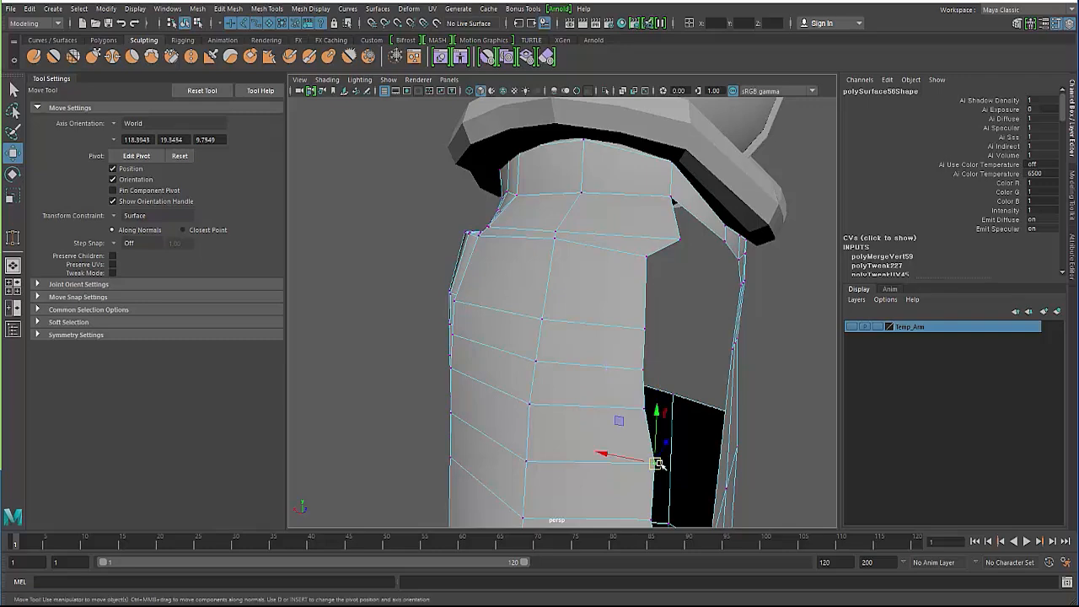
{"action": "left_click_drag", "start_coordinate": [655, 465], "coordinate": [650, 464]}
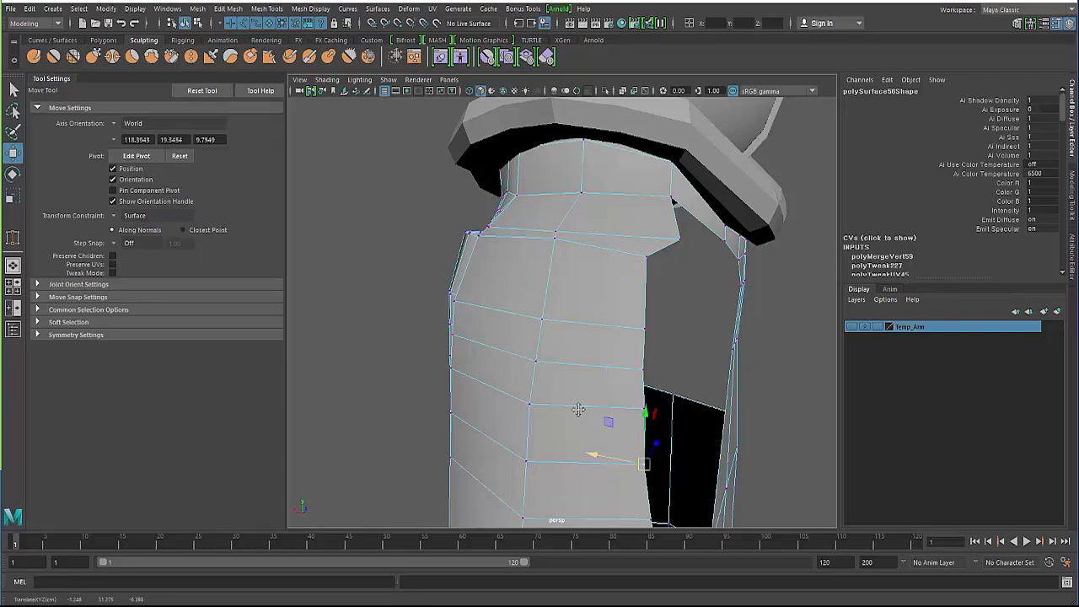
{"action": "left_click_drag", "start_coordinate": [579, 410], "coordinate": [506, 363], "text": "alt"}
{"action": "right_click_drag", "start_coordinate": [506, 363], "coordinate": [448, 299], "text": "alt"}
{"action": "left_click", "coordinate": [582, 369]}
{"action": "left_click_drag", "start_coordinate": [582, 368], "coordinate": [577, 368]}
{"action": "left_click", "coordinate": [404, 346]}
{"action": "left_click_drag", "start_coordinate": [404, 346], "coordinate": [530, 418], "text": "alt"}
Step: Check the whole forearm mesh around its lower cuff and look at the hand and finger mechanism reference drawing
{"action": "key", "text": "F8"}
{"action": "right_click_drag", "start_coordinate": [483, 417], "coordinate": [451, 396], "text": "alt"}
{"action": "left_click_drag", "start_coordinate": [451, 396], "coordinate": [500, 383], "text": "alt"}
{"action": "right_click_drag", "start_coordinate": [500, 384], "coordinate": [523, 385], "text": "alt"}
{"action": "left_click_drag", "start_coordinate": [611, 338], "coordinate": [416, 335], "text": "alt"}
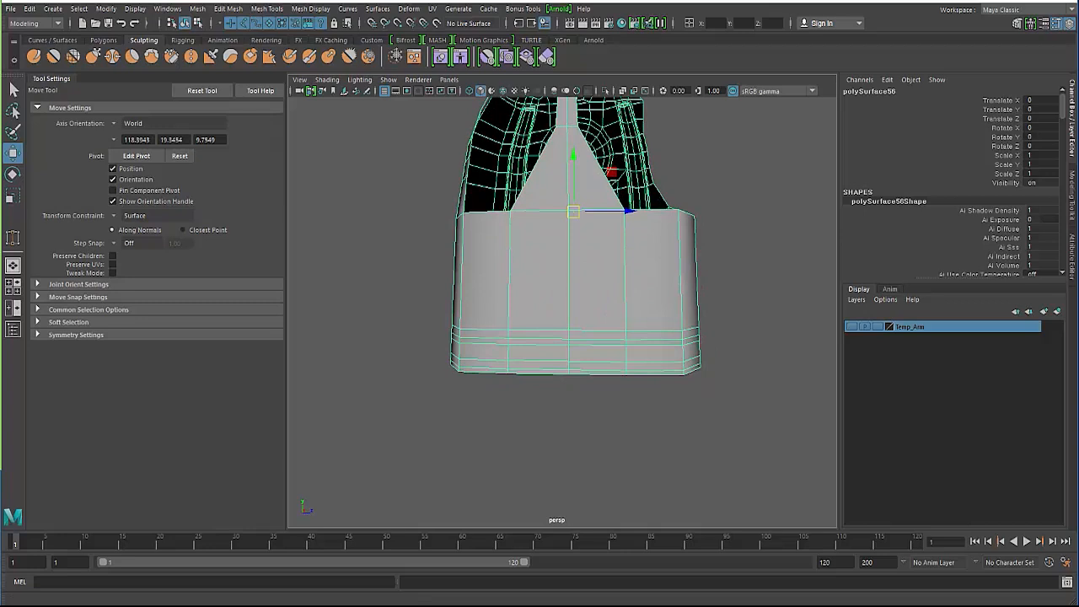
{"action": "key", "text": "alt+Tab"}
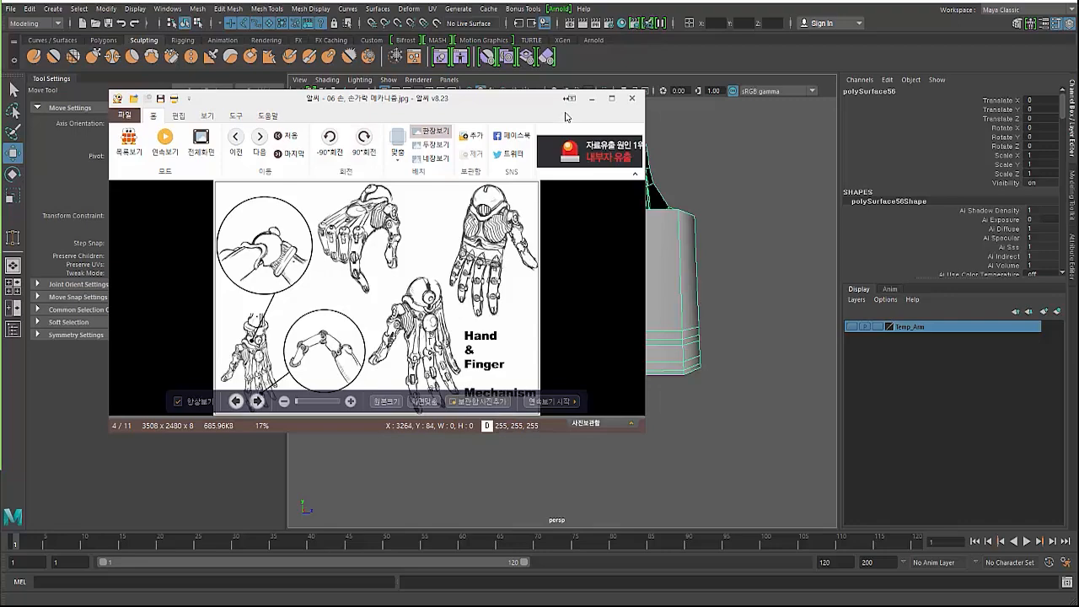
{"action": "left_click", "coordinate": [593, 99]}
Step: Insert three horizontal edge loops around the forearm's lower cuff with Multi-Cut, between its upper rim and the lower bands
{"action": "left_click_drag", "start_coordinate": [461, 285], "coordinate": [493, 258], "text": "alt"}
{"action": "right_click_drag", "start_coordinate": [580, 261], "coordinate": [530, 262], "text": "shift"}
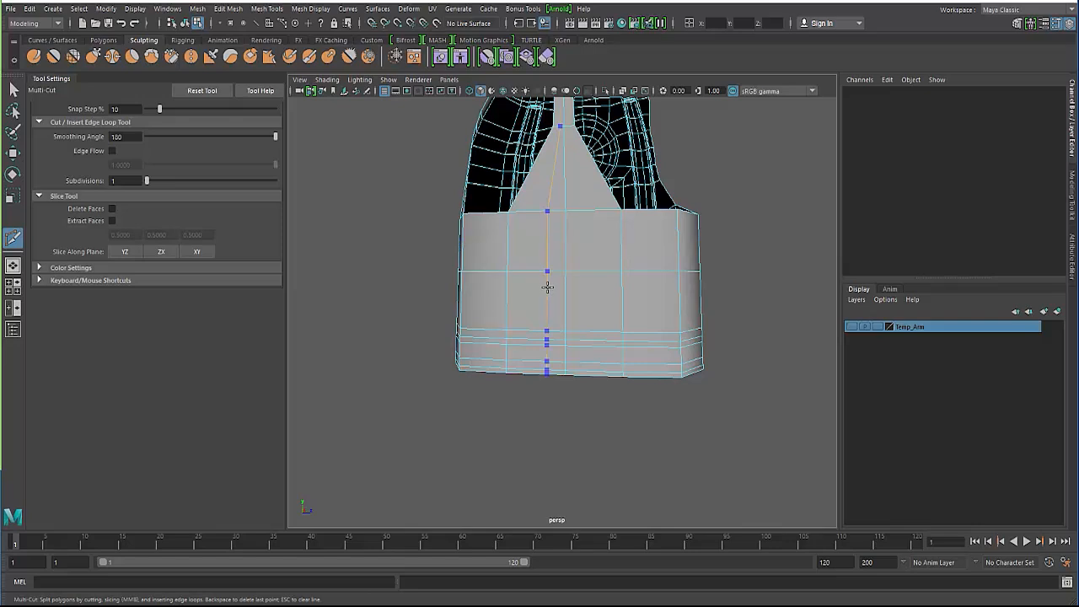
{"action": "left_click", "coordinate": [549, 302], "text": "ctrl"}
{"action": "left_click", "coordinate": [554, 242], "text": "ctrl"}
{"action": "left_click_drag", "start_coordinate": [457, 265], "coordinate": [491, 280], "text": "alt"}
{"action": "left_click", "coordinate": [12, 90]}
Step: Add vertical cuts midway between the cuff's existing columns, starting the two beside the centre line below the top row
{"action": "left_click_drag", "start_coordinate": [489, 217], "coordinate": [438, 246], "text": "alt"}
{"action": "right_click_drag", "start_coordinate": [607, 265], "coordinate": [558, 264], "text": "shift"}
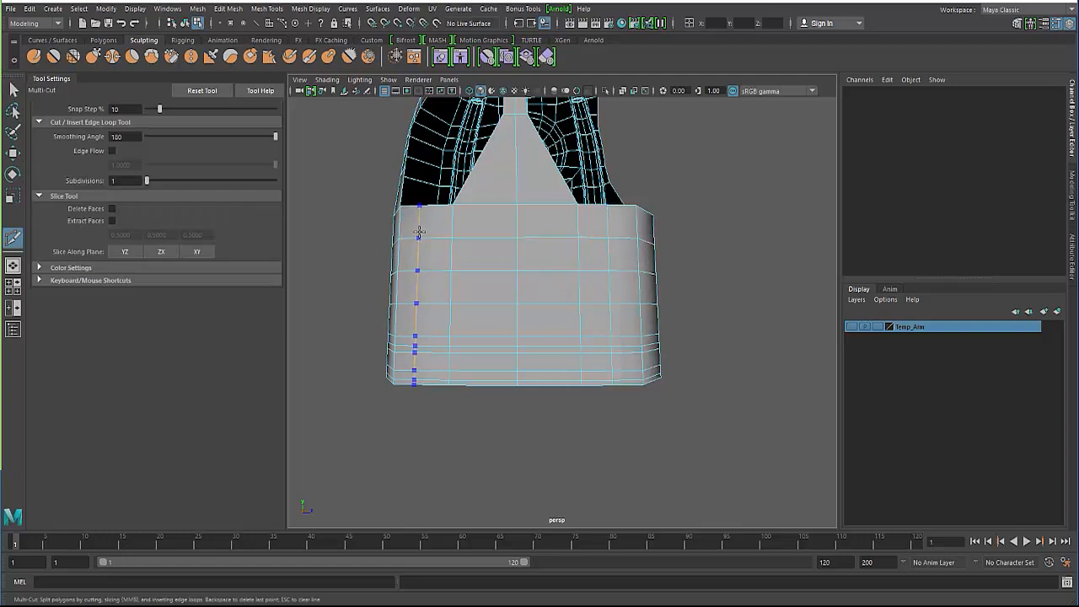
{"action": "middle_click_drag", "start_coordinate": [470, 264], "coordinate": [477, 325], "text": "alt"}
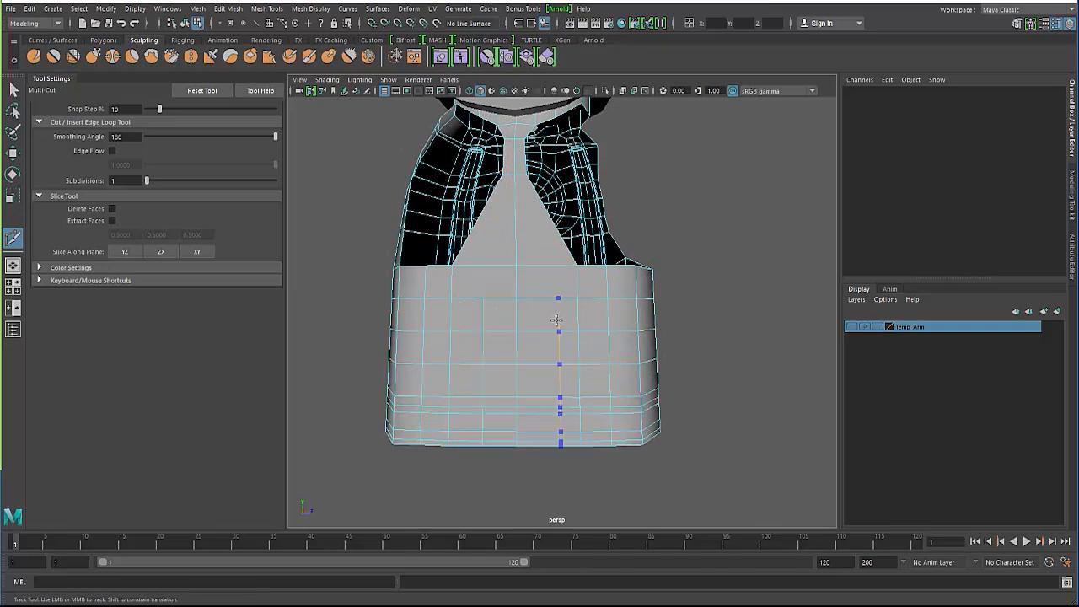
{"action": "left_click", "coordinate": [13, 89]}
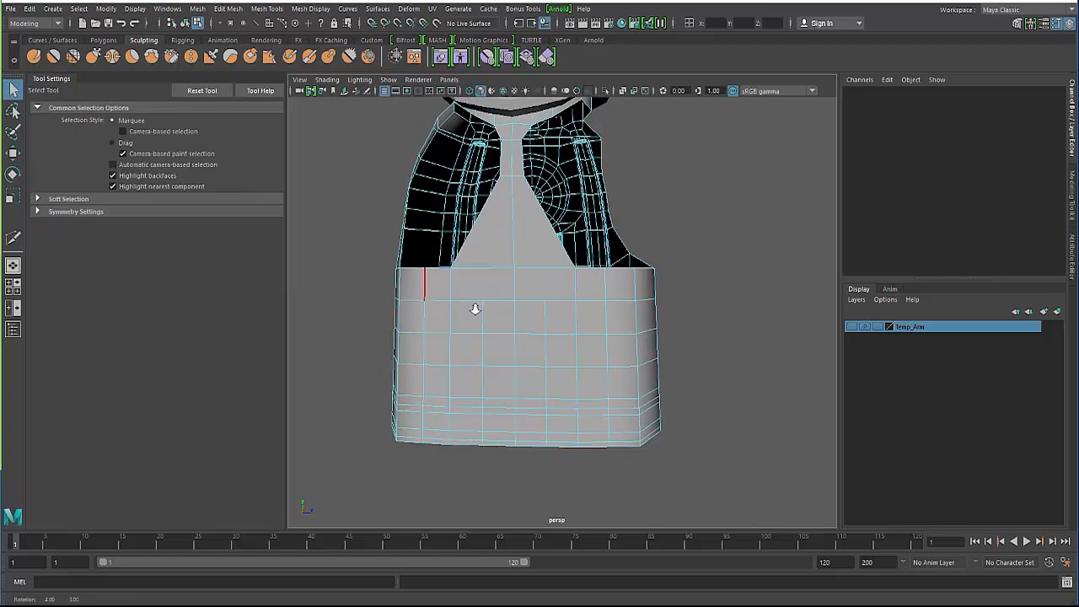
Step: Cut an arch across the cuff's top row, linking the two central cuts with the base corners of the triangular strip
{"action": "scroll", "coordinate": [485, 301], "scroll_direction": "up", "scroll_amount": 3}
{"action": "right_click_drag", "start_coordinate": [493, 295], "coordinate": [424, 295], "text": "shift"}
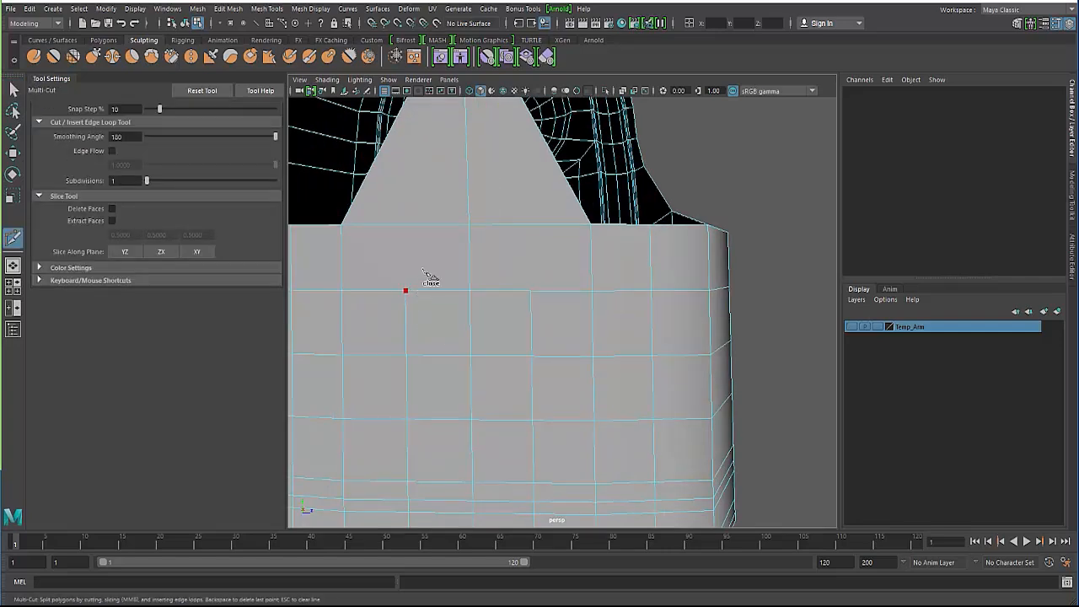
{"action": "left_click", "coordinate": [514, 258]}
{"action": "left_click", "coordinate": [341, 227]}
{"action": "scroll", "coordinate": [331, 249], "scroll_direction": "down", "scroll_amount": 5}
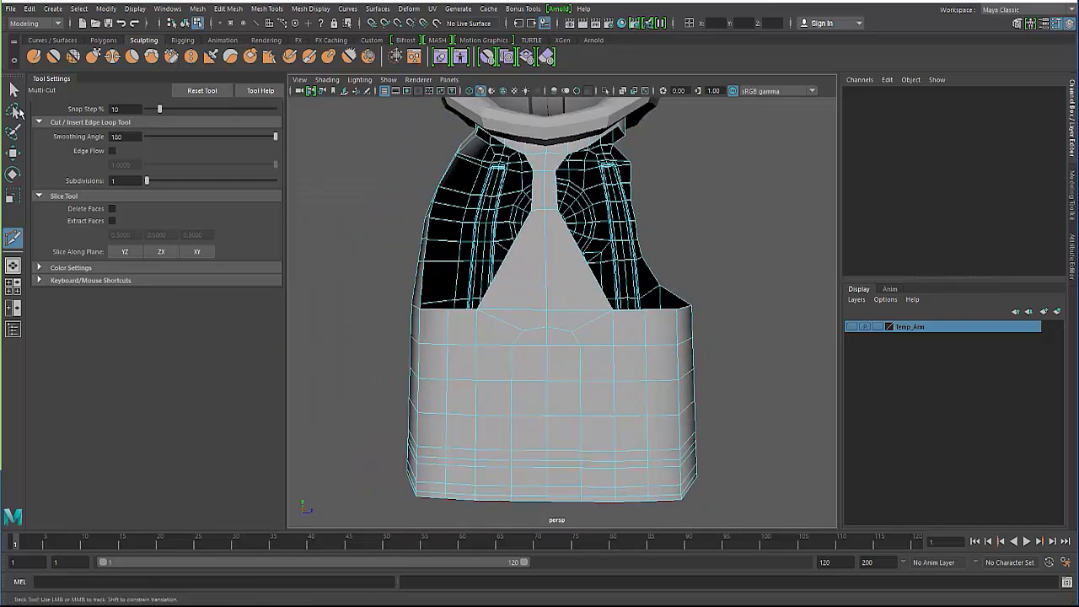
{"action": "key", "text": "q"}
Step: Adjust the vertices at the triangular strip's base and delete the two extra vertices on either side of its centre line
{"action": "right_click_drag", "start_coordinate": [497, 263], "coordinate": [444, 264]}
{"action": "left_click", "coordinate": [482, 312]}
{"action": "key", "text": "w"}
{"action": "left_click_drag", "start_coordinate": [482, 312], "coordinate": [539, 325]}
{"action": "left_click", "coordinate": [605, 319]}
{"action": "scroll", "coordinate": [538, 324], "scroll_direction": "up", "scroll_amount": 2}
{"action": "left_click", "coordinate": [509, 311]}
{"action": "key", "text": "Delete"}
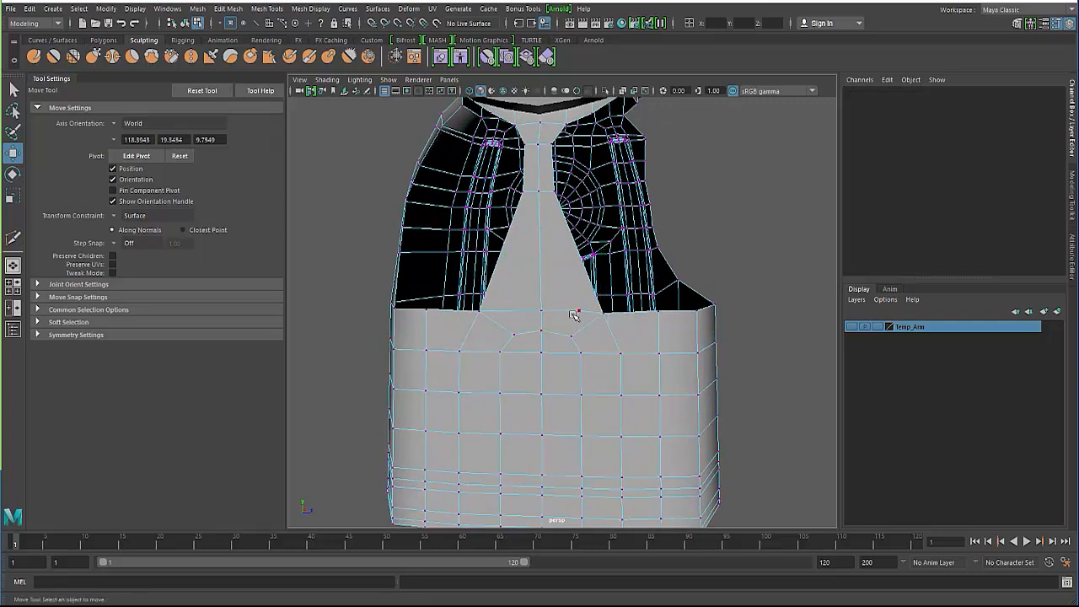
{"action": "left_click", "coordinate": [581, 311]}
{"action": "key", "text": "Delete"}
Step: Lower the cuff's rim vertices on both sides of the triangular strip along the Y axis to curve the rim
{"action": "left_click", "coordinate": [658, 312]}
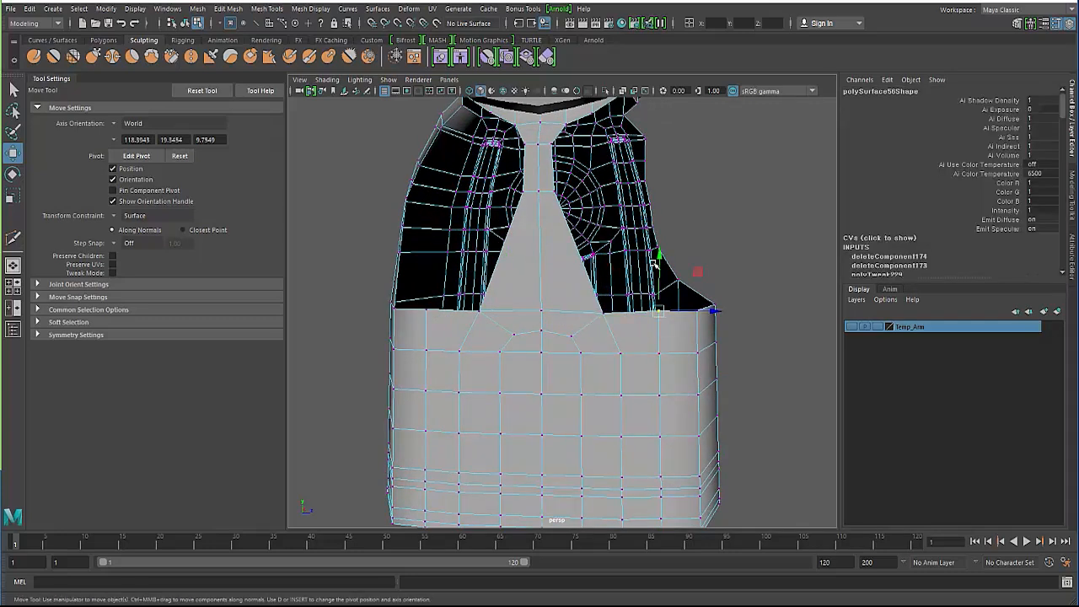
{"action": "left_click_drag", "start_coordinate": [658, 257], "coordinate": [653, 272]}
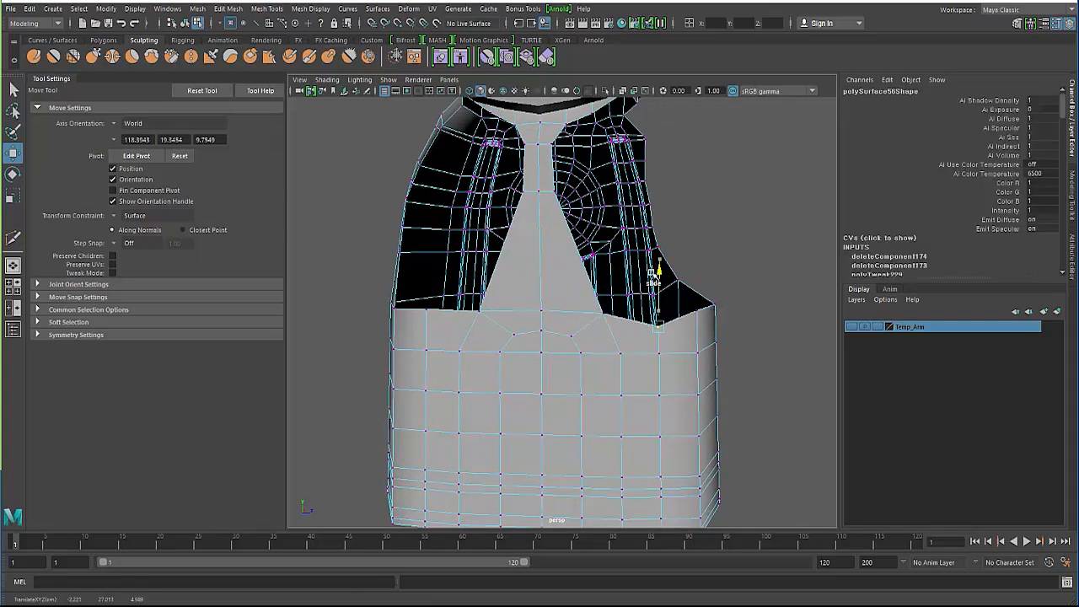
{"action": "left_click", "coordinate": [430, 306]}
{"action": "left_click_drag", "start_coordinate": [425, 257], "coordinate": [421, 274]}
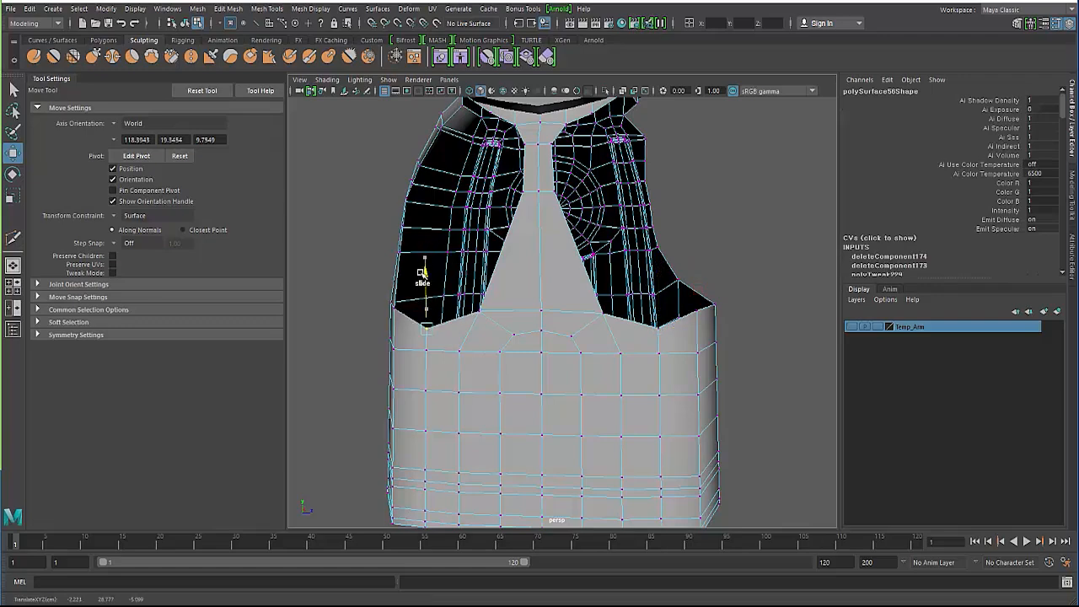
{"action": "left_click_drag", "start_coordinate": [626, 337], "coordinate": [645, 313], "text": "alt"}
{"action": "left_click", "coordinate": [645, 312]}
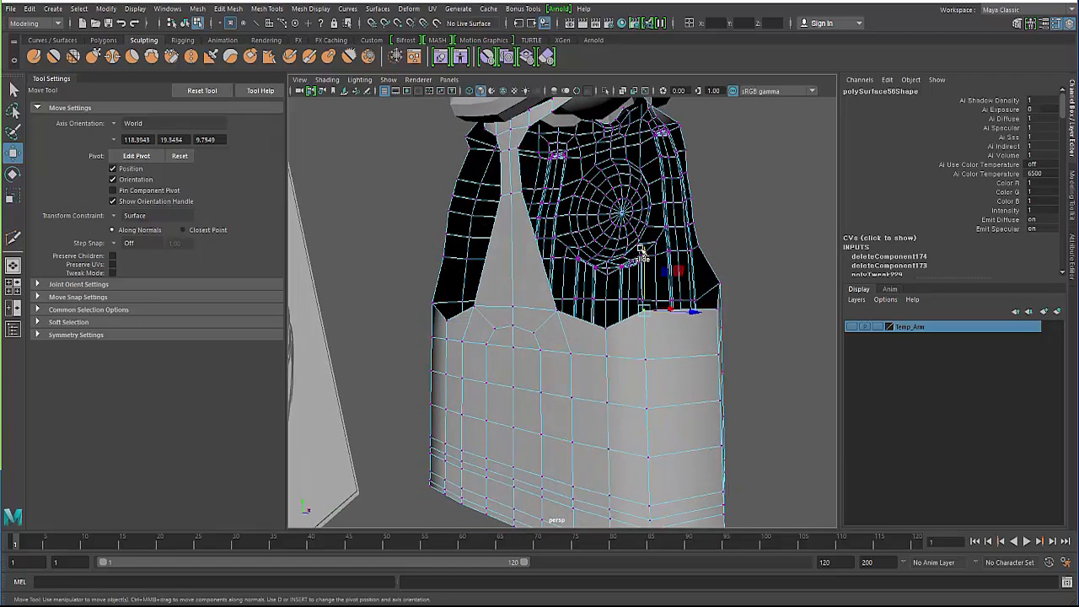
{"action": "left_click_drag", "start_coordinate": [641, 248], "coordinate": [510, 307], "text": "alt"}
{"action": "left_click", "coordinate": [510, 307]}
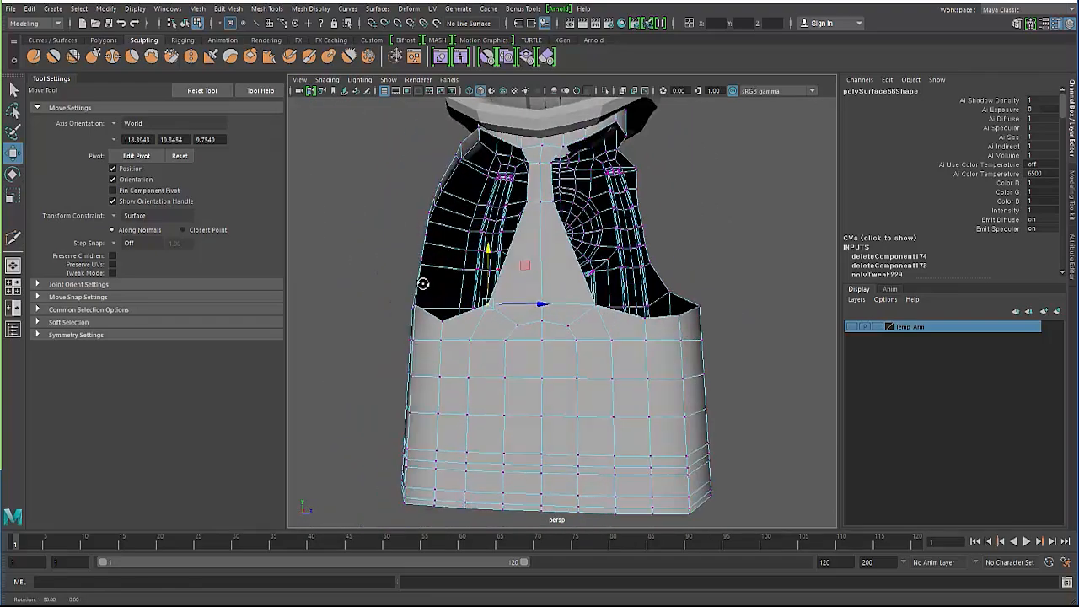
{"action": "left_click_drag", "start_coordinate": [423, 283], "coordinate": [564, 217], "text": "alt"}
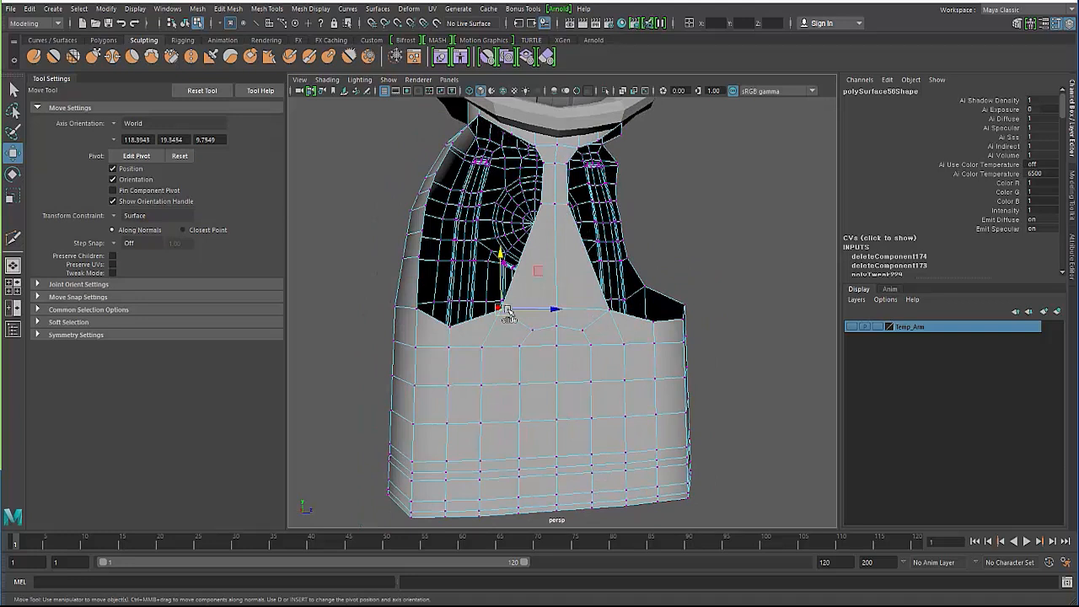
Step: Shift the strip's base corners and the neighbouring rim vertices toward the centre along the Z axis
{"action": "mouse_move", "coordinate": [558, 312]}
{"action": "left_mouse_down"}
{"action": "mouse_move", "coordinate": [655, 312]}
{"action": "mouse_move", "coordinate": [573, 313]}
{"action": "left_mouse_up"}
{"action": "left_click", "coordinate": [321, 307]}
{"action": "left_click_drag", "start_coordinate": [322, 307], "coordinate": [416, 337], "text": "alt"}
{"action": "left_click", "coordinate": [455, 346]}
{"action": "left_click_drag", "start_coordinate": [506, 340], "coordinate": [523, 344]}
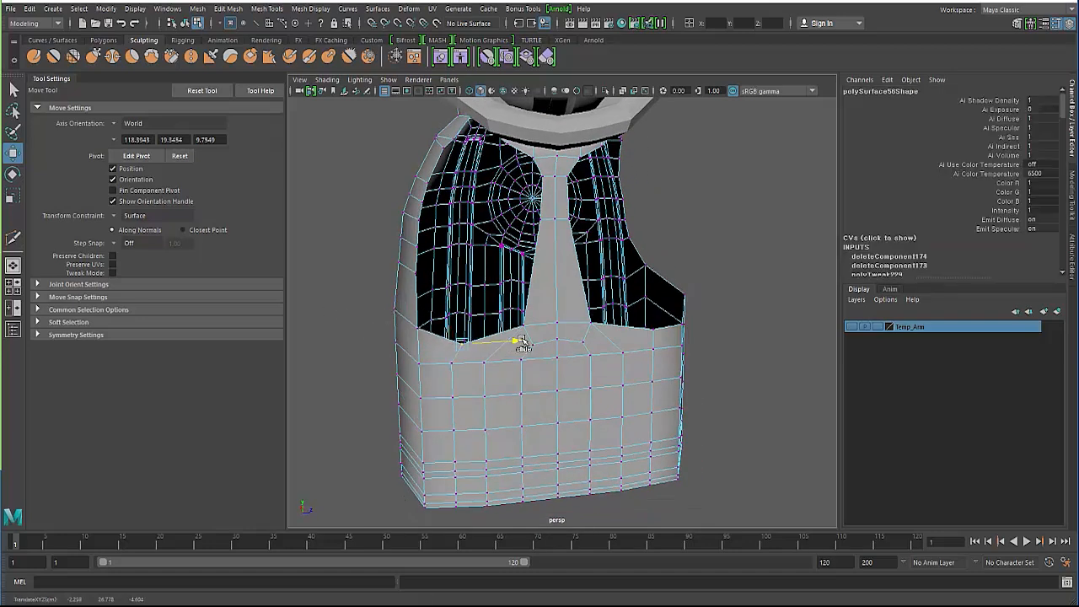
{"action": "left_click", "coordinate": [652, 332]}
{"action": "left_click_drag", "start_coordinate": [702, 330], "coordinate": [691, 330]}
{"action": "key", "text": "F8"}
{"action": "key", "text": "F8"}
{"action": "key", "text": "F8"}
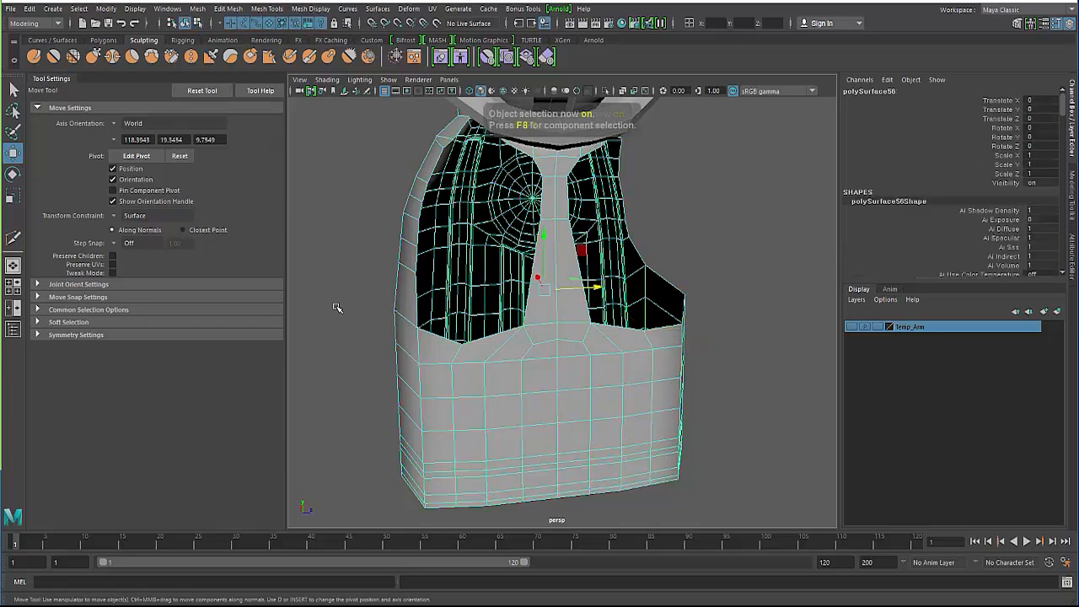
Step: Cut two diagonal edges with Multi-Cut from a vertex above the cuff's lower bands down to the bottom border, forming an inverted V
{"action": "left_click", "coordinate": [338, 308]}
{"action": "left_click_drag", "start_coordinate": [427, 364], "coordinate": [442, 362], "text": "alt"}
{"action": "left_click", "coordinate": [443, 363]}
{"action": "middle_click_drag", "start_coordinate": [442, 362], "coordinate": [444, 323], "text": "alt"}
{"action": "mouse_move", "coordinate": [444, 323]}
{"action": "left_mouse_down", "text": "alt"}
{"action": "mouse_move", "coordinate": [460, 325]}
{"action": "mouse_move", "coordinate": [445, 341]}
{"action": "left_mouse_up", "text": "alt"}
{"action": "right_click_drag", "start_coordinate": [445, 342], "coordinate": [470, 315], "text": "alt"}
{"action": "left_click_drag", "start_coordinate": [470, 315], "coordinate": [536, 339], "text": "alt"}
{"action": "right_click_drag", "start_coordinate": [536, 339], "coordinate": [561, 344], "text": "alt"}
{"action": "right_click_drag", "start_coordinate": [561, 298], "coordinate": [502, 299], "text": "shift"}
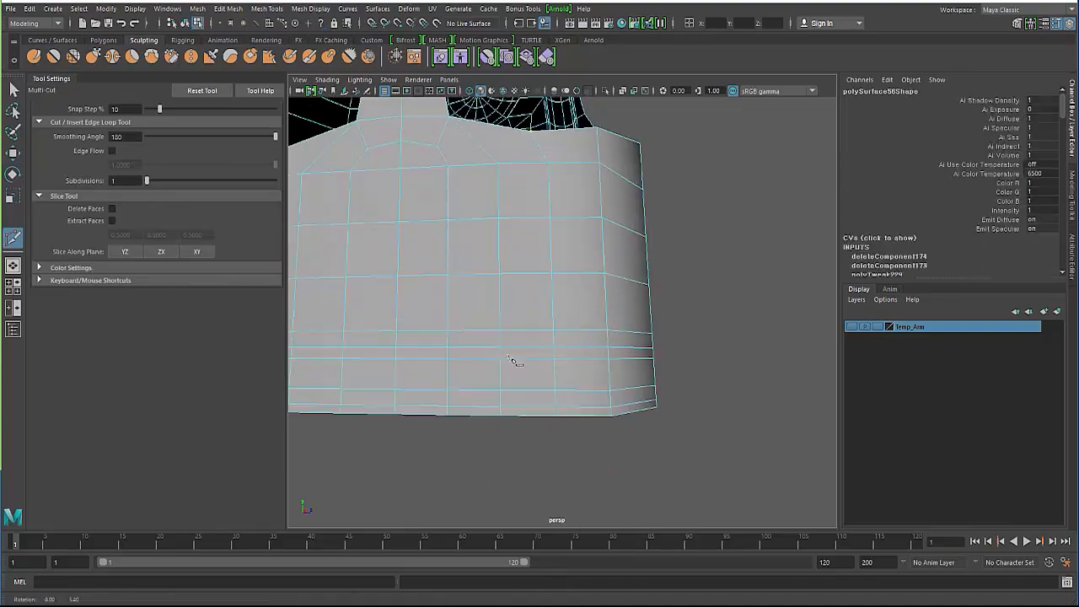
{"action": "mouse_move", "coordinate": [532, 366]}
{"action": "left_mouse_down", "text": "alt"}
{"action": "mouse_move", "coordinate": [511, 362]}
{"action": "mouse_move", "coordinate": [448, 410]}
{"action": "mouse_move", "coordinate": [503, 376]}
{"action": "mouse_move", "coordinate": [495, 325]}
{"action": "mouse_move", "coordinate": [543, 350]}
{"action": "left_mouse_up", "text": "alt"}
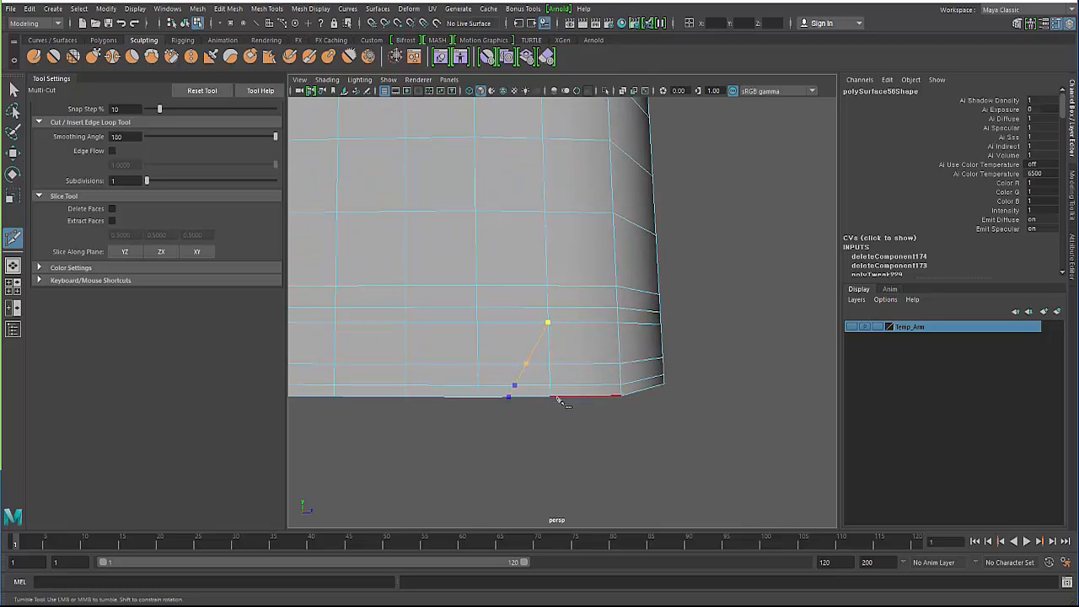
{"action": "right_click", "coordinate": [556, 350]}
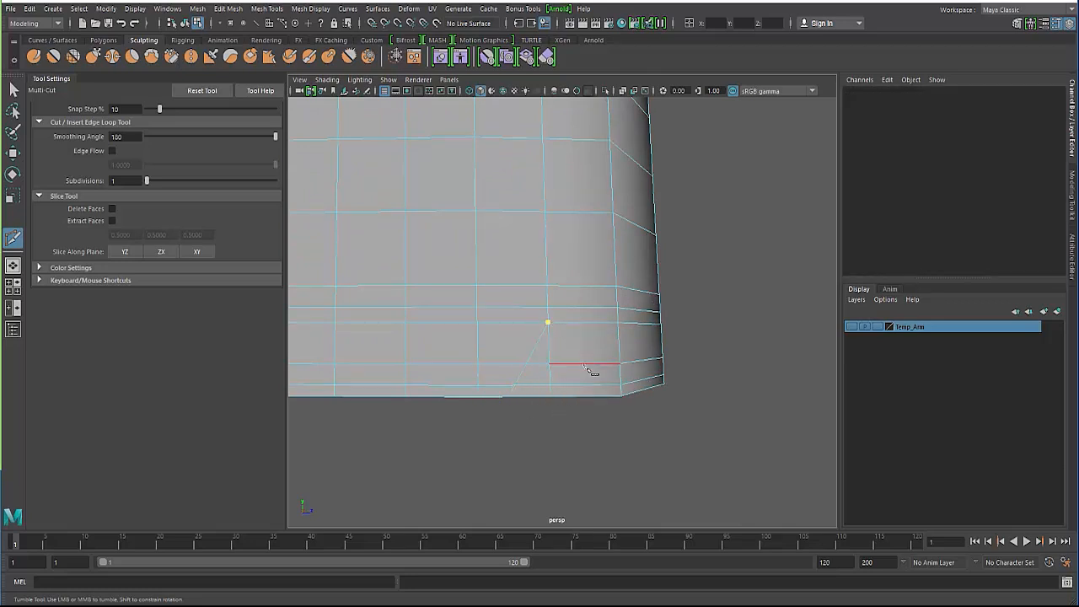
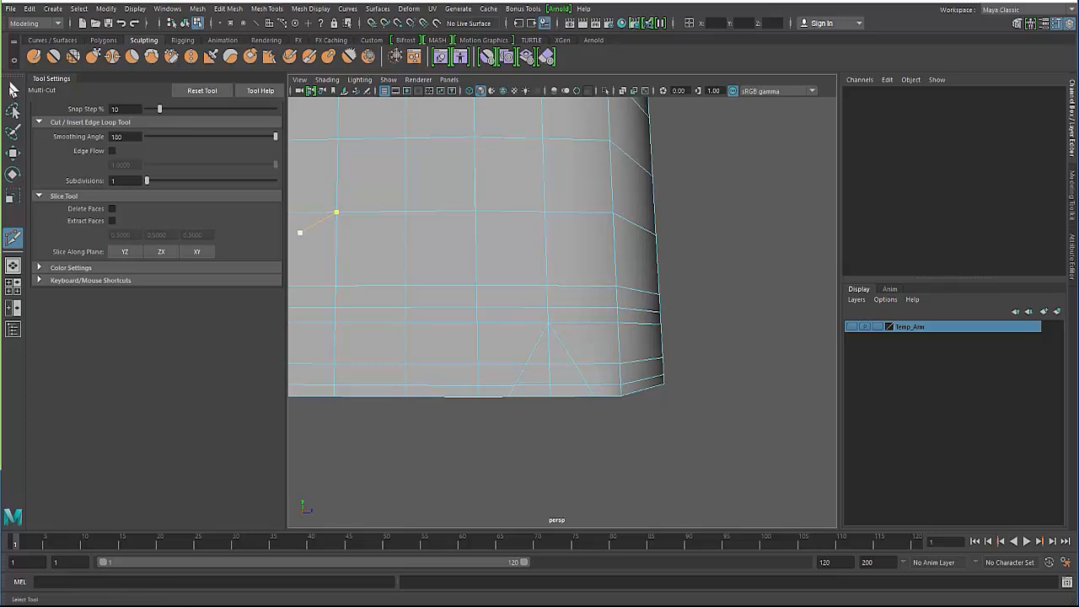
{"action": "left_click", "coordinate": [13, 90]}
Step: Delete the upper segments of both diagonal cuts near the cuff's bottom border
{"action": "right_click_drag", "start_coordinate": [394, 372], "coordinate": [441, 364], "text": "alt"}
{"action": "middle_click_drag", "start_coordinate": [440, 364], "coordinate": [460, 353], "text": "alt"}
{"action": "right_click_drag", "start_coordinate": [460, 354], "coordinate": [506, 265], "text": "alt"}
{"action": "right_click_drag", "start_coordinate": [506, 265], "coordinate": [506, 236]}
{"action": "left_click", "coordinate": [533, 327]}
{"action": "left_click", "coordinate": [574, 340]}
{"action": "key", "text": "Delete"}
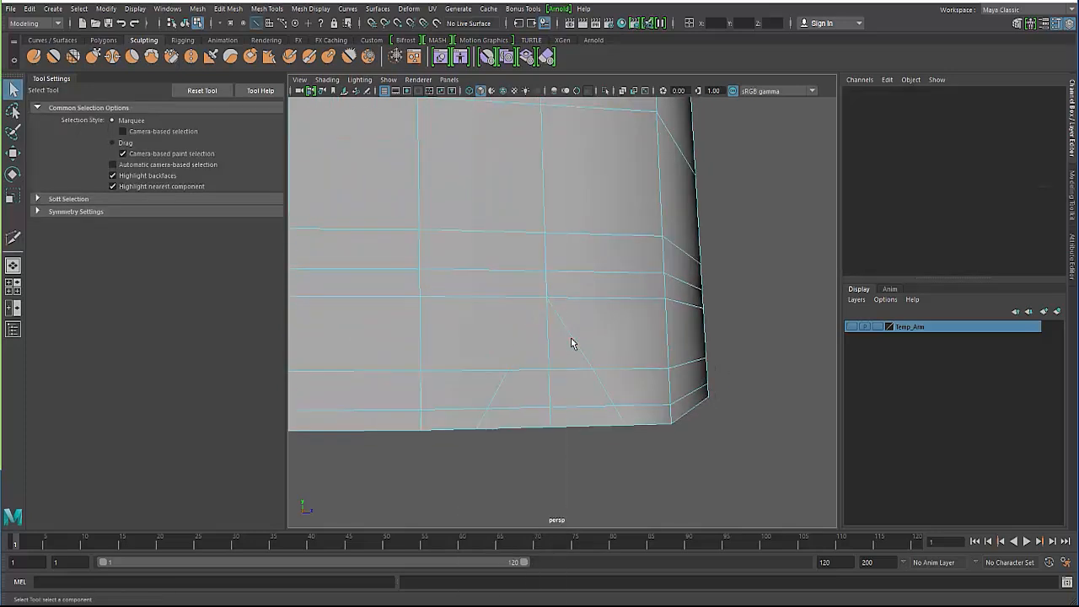
Step: Rejoin both diagonals with Multi-Cut across the centre edge and out to the neighbouring vertices on the band above
{"action": "right_click_drag", "start_coordinate": [533, 355], "coordinate": [498, 366], "text": "shift"}
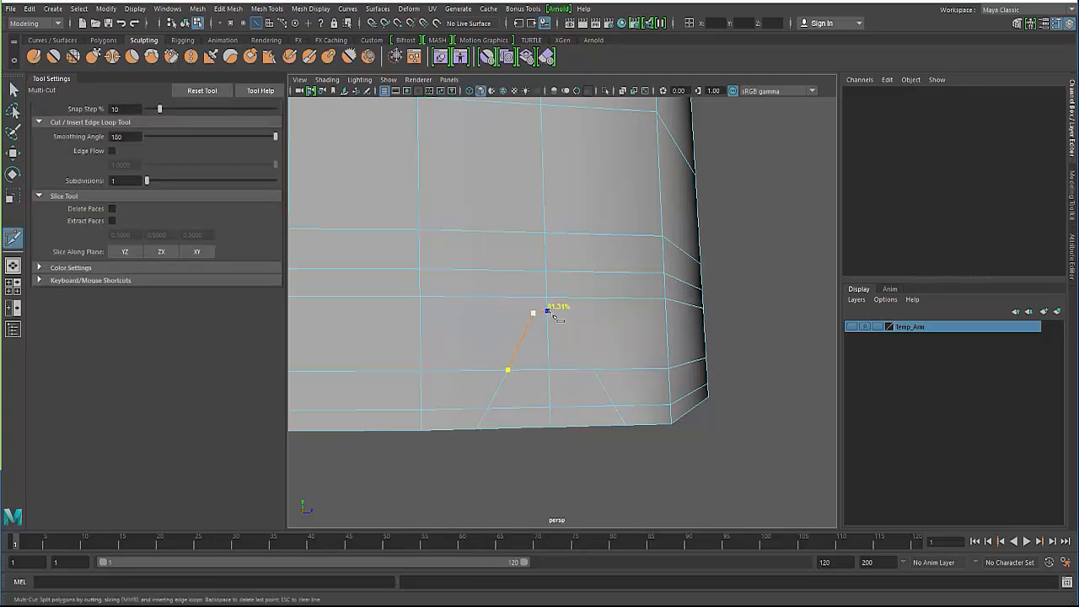
{"action": "left_click", "coordinate": [552, 313]}
{"action": "right_click", "coordinate": [533, 318]}
{"action": "left_click", "coordinate": [569, 318]}
{"action": "left_click", "coordinate": [14, 88]}
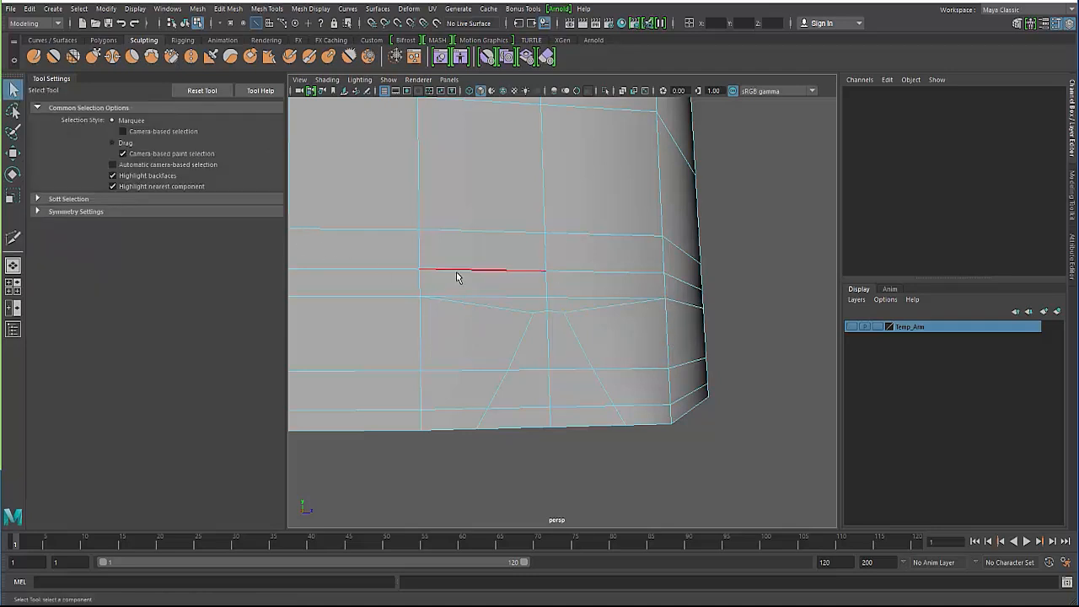
Step: Select the strip's lower centre edges, set the Move tool's transform constraint to Off and pull them outward along the X axis
{"action": "right_click_drag", "start_coordinate": [458, 275], "coordinate": [469, 294]}
{"action": "left_click", "coordinate": [535, 344]}
{"action": "mouse_move", "coordinate": [536, 344]}
{"action": "left_mouse_down"}
{"action": "mouse_move", "coordinate": [571, 349]}
{"action": "mouse_move", "coordinate": [569, 405]}
{"action": "mouse_move", "coordinate": [528, 414]}
{"action": "mouse_move", "coordinate": [523, 399]}
{"action": "left_mouse_up"}
{"action": "left_click_drag", "start_coordinate": [433, 325], "coordinate": [497, 314], "text": "alt"}
{"action": "key", "text": "F10"}
{"action": "left_click", "coordinate": [530, 278]}
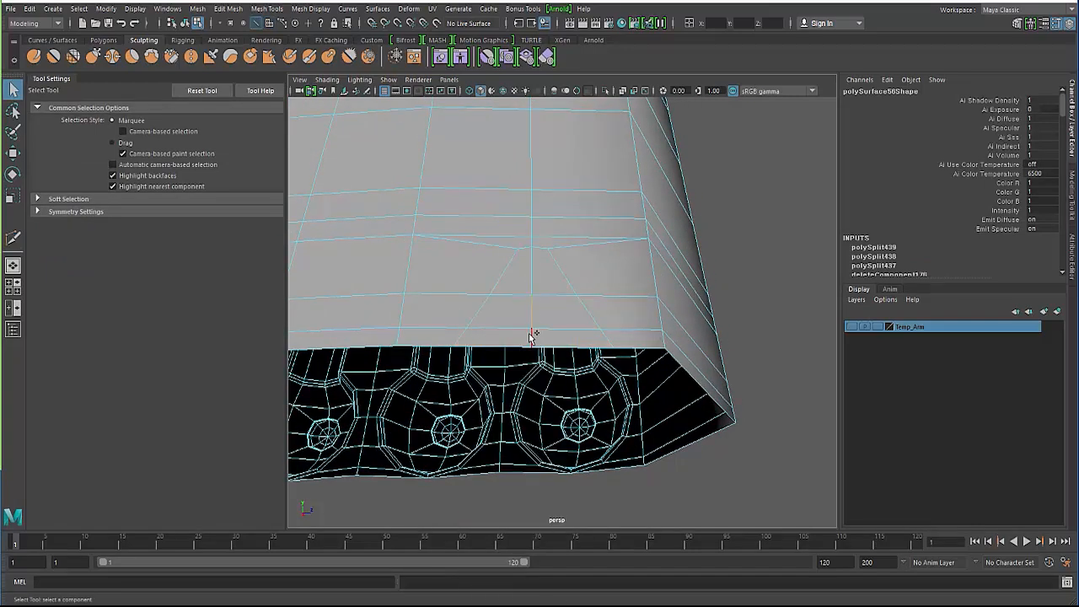
{"action": "key", "text": "w"}
{"action": "left_click_drag", "start_coordinate": [511, 292], "coordinate": [520, 244], "text": "alt"}
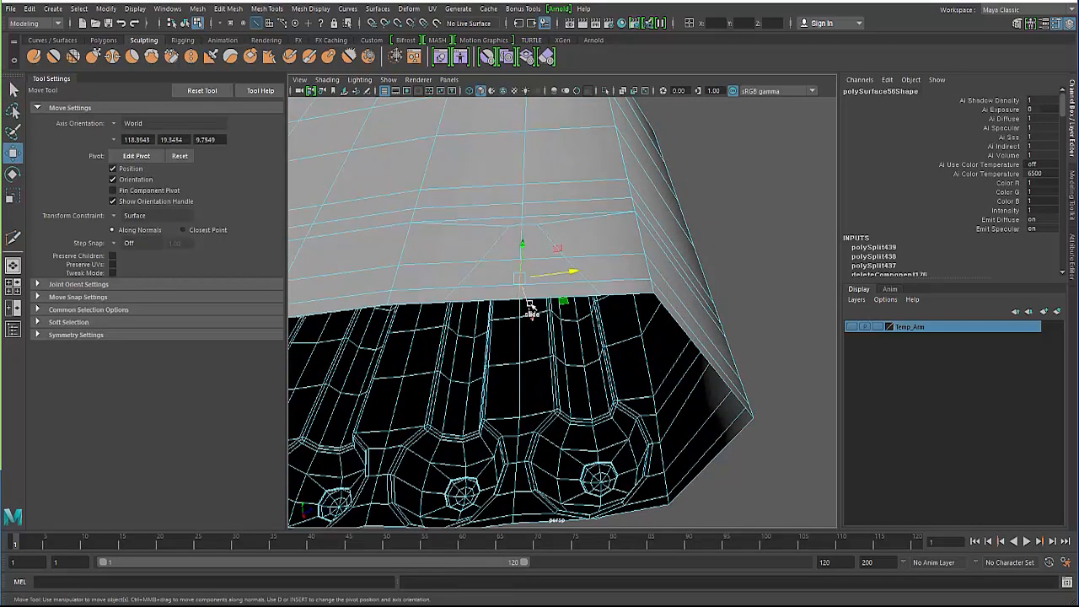
{"action": "left_click", "coordinate": [122, 216]}
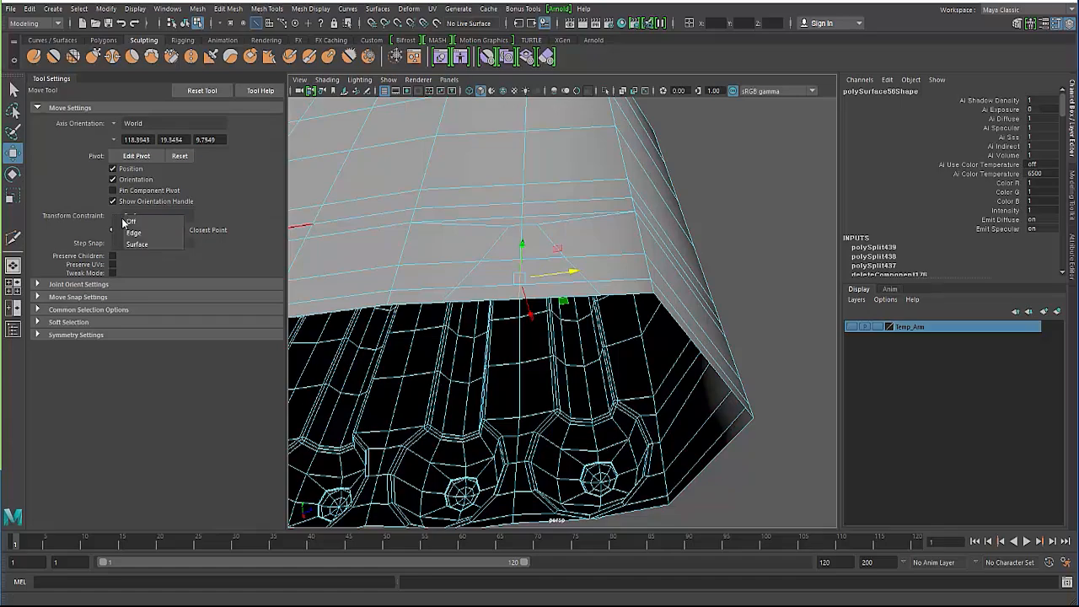
{"action": "left_click", "coordinate": [135, 219]}
{"action": "left_click_drag", "start_coordinate": [530, 315], "coordinate": [523, 295]}
Step: Examine the raised wedge on the cuff's lower border from the front and from below in object mode
{"action": "left_click_drag", "start_coordinate": [504, 335], "coordinate": [550, 210], "text": "alt"}
{"action": "key", "text": "f"}
{"action": "key", "text": "F8"}
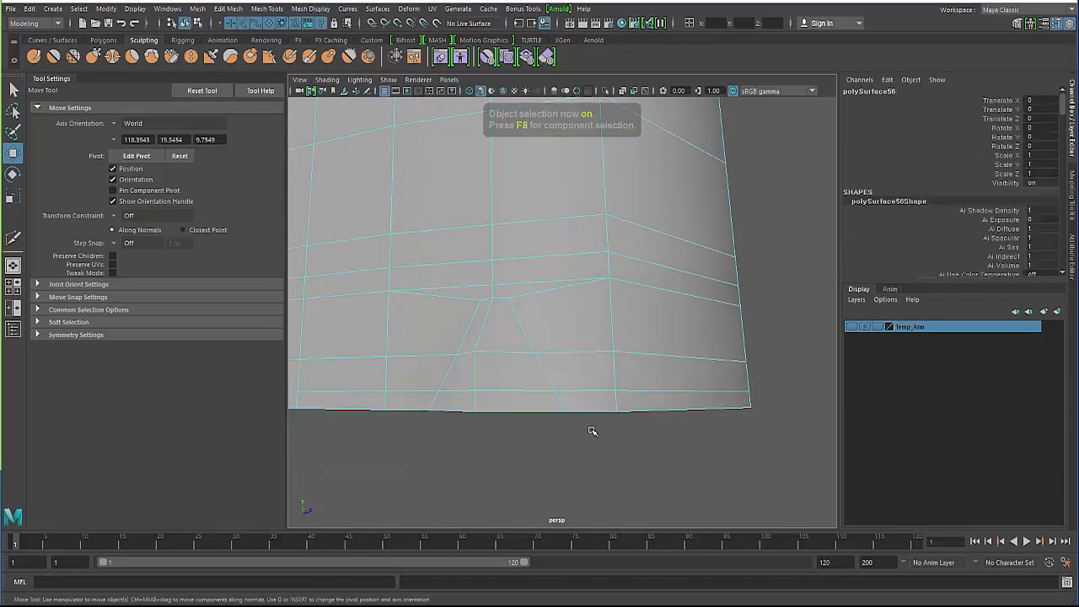
{"action": "left_click", "coordinate": [591, 433]}
{"action": "left_click", "coordinate": [399, 365]}
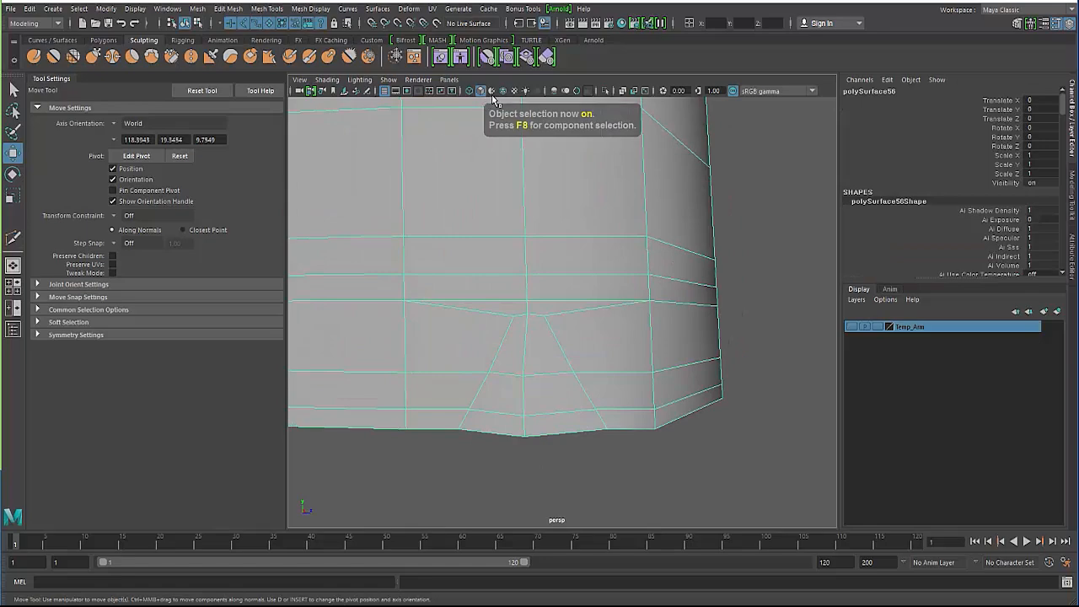
{"action": "left_click_drag", "start_coordinate": [454, 292], "coordinate": [462, 221], "text": "alt"}
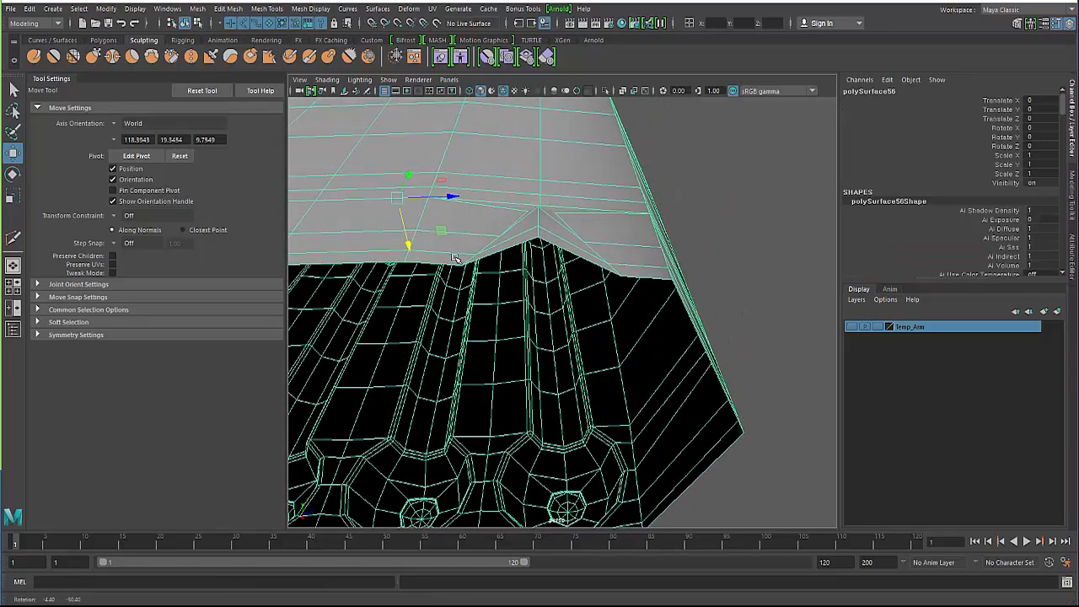
{"action": "left_click", "coordinate": [736, 282]}
{"action": "left_click_drag", "start_coordinate": [584, 226], "coordinate": [554, 352], "text": "alt"}
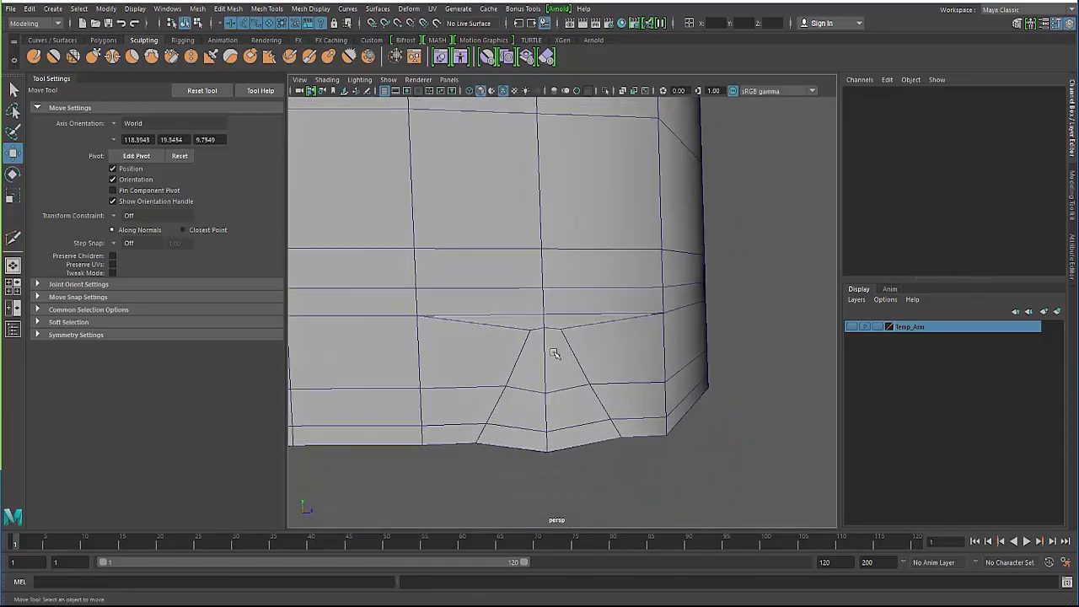
Step: Lower the wedge's two upper corner vertices below its tip
{"action": "right_click_drag", "start_coordinate": [553, 263], "coordinate": [511, 260]}
{"action": "left_click", "coordinate": [563, 333]}
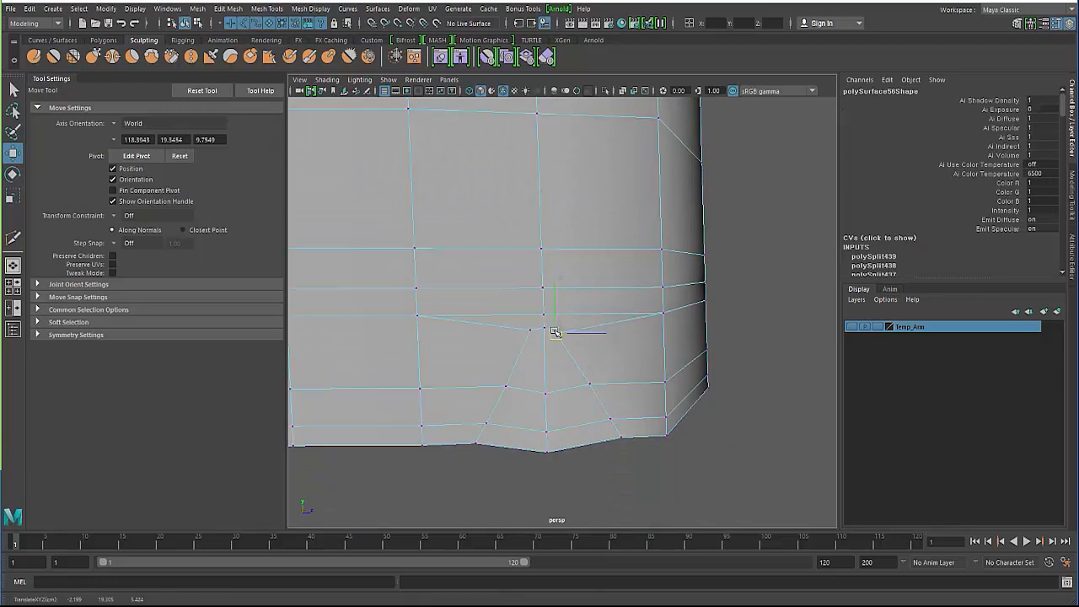
{"action": "left_click_drag", "start_coordinate": [527, 332], "coordinate": [525, 347]}
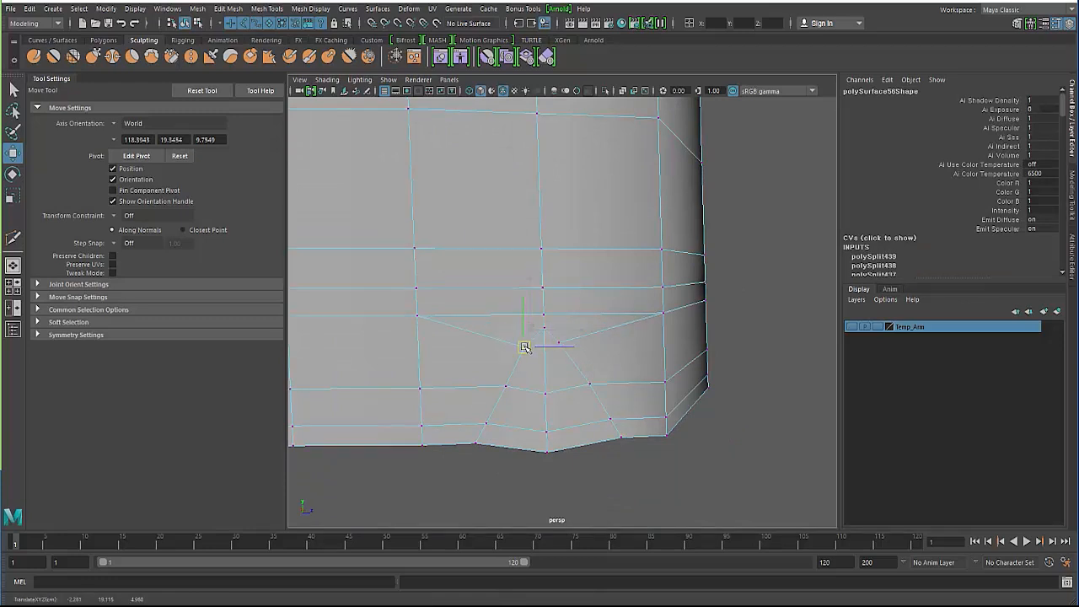
{"action": "left_click", "coordinate": [562, 344]}
Step: Preview the mesh smoothed to check the wedge, and return to the unsmoothed display
{"action": "key", "text": "3"}
{"action": "key", "text": "F8"}
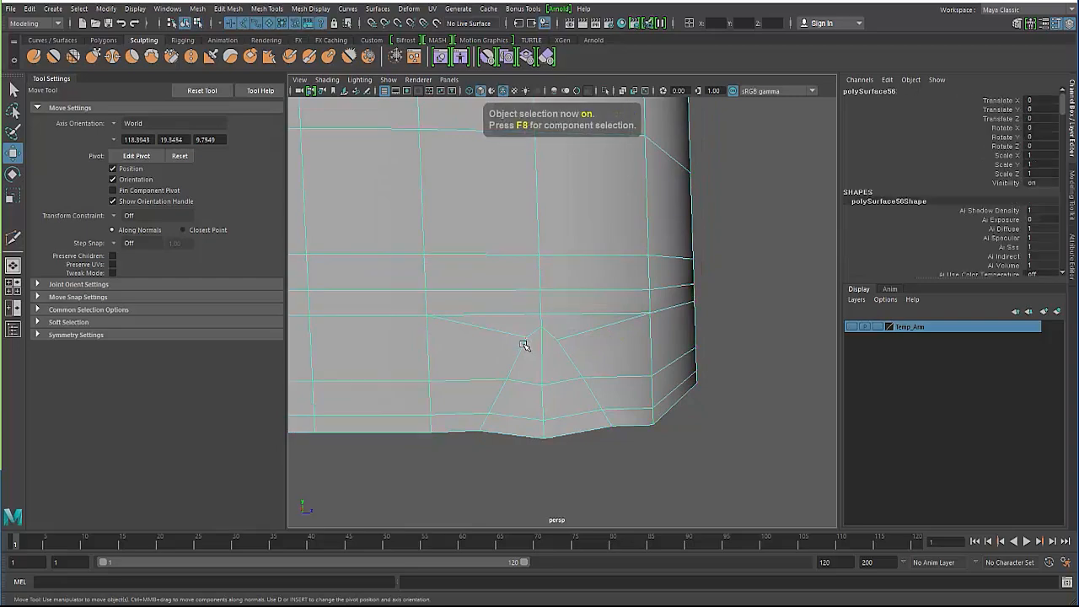
{"action": "left_click", "coordinate": [512, 471]}
{"action": "left_click_drag", "start_coordinate": [485, 446], "coordinate": [473, 405], "text": "alt"}
{"action": "left_click", "coordinate": [470, 282]}
{"action": "key", "text": "1"}
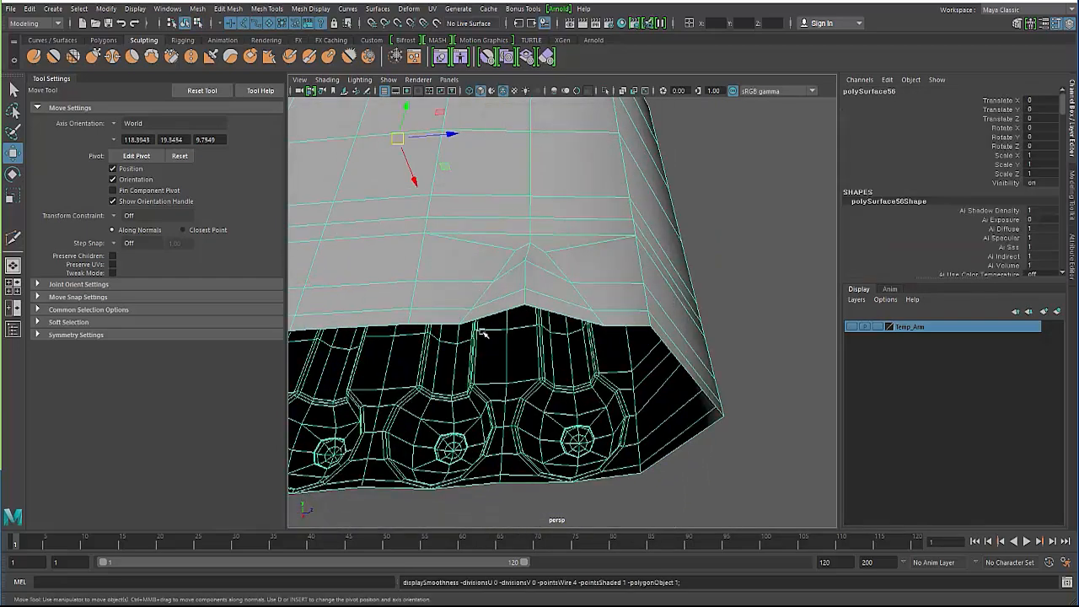
Step: Select the wedge's lower centre vertices in side view and move them further outward along the X axis
{"action": "left_click_drag", "start_coordinate": [481, 331], "coordinate": [509, 381], "text": "alt"}
{"action": "right_click_drag", "start_coordinate": [509, 381], "coordinate": [540, 375], "text": "alt"}
{"action": "right_click_drag", "start_coordinate": [531, 264], "coordinate": [491, 258]}
{"action": "left_click_drag", "start_coordinate": [491, 258], "coordinate": [523, 409], "text": "alt"}
{"action": "left_click_drag", "start_coordinate": [481, 379], "coordinate": [468, 314], "text": "alt"}
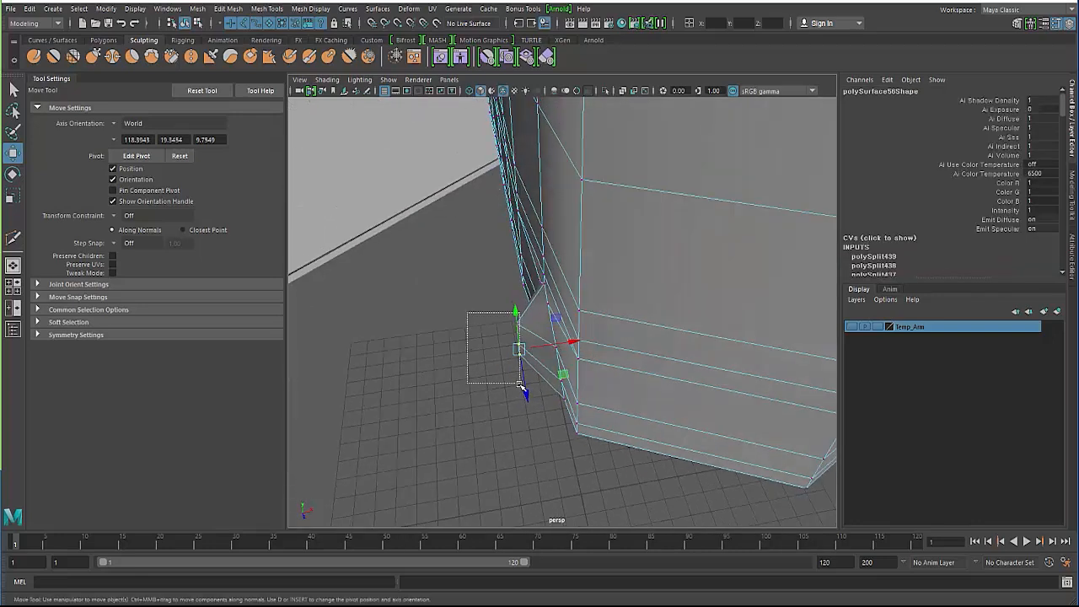
{"action": "key", "text": "e"}
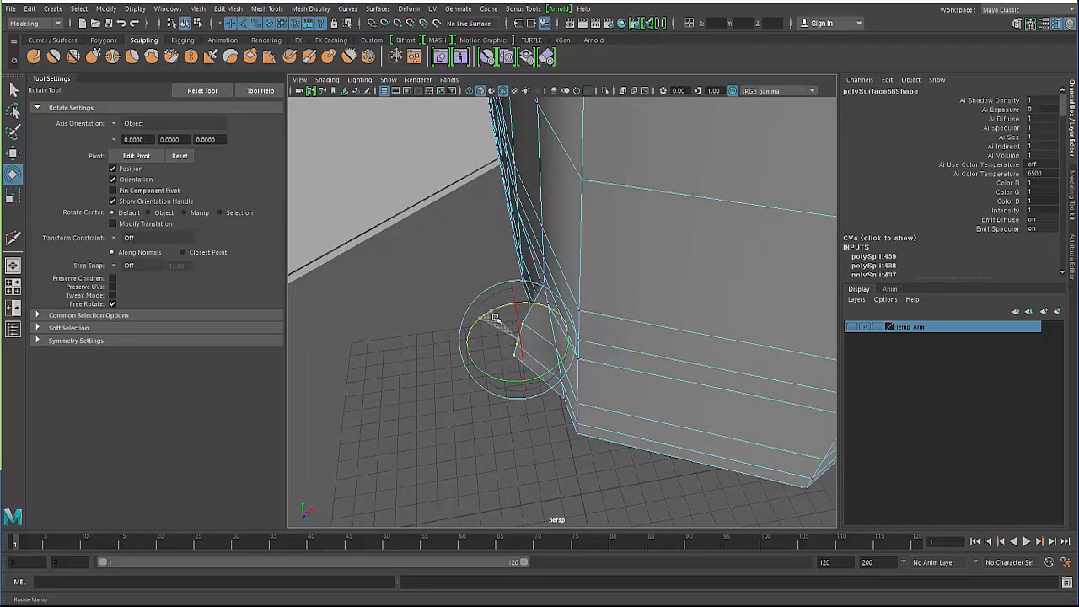
{"action": "key", "text": "w"}
{"action": "left_click_drag", "start_coordinate": [482, 321], "coordinate": [519, 341], "text": "alt"}
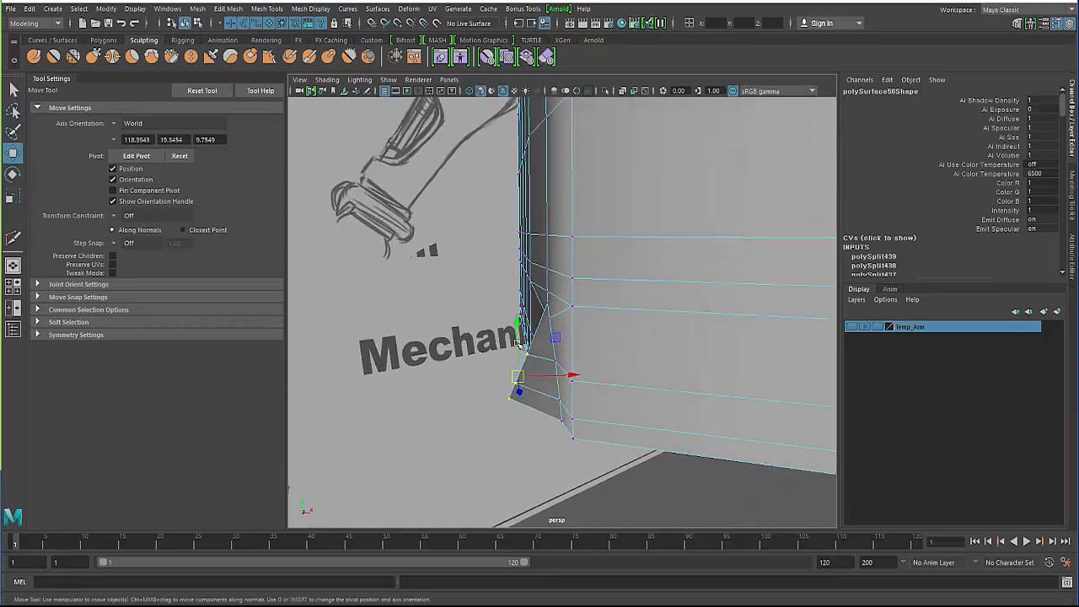
{"action": "left_click_drag", "start_coordinate": [573, 378], "coordinate": [563, 381]}
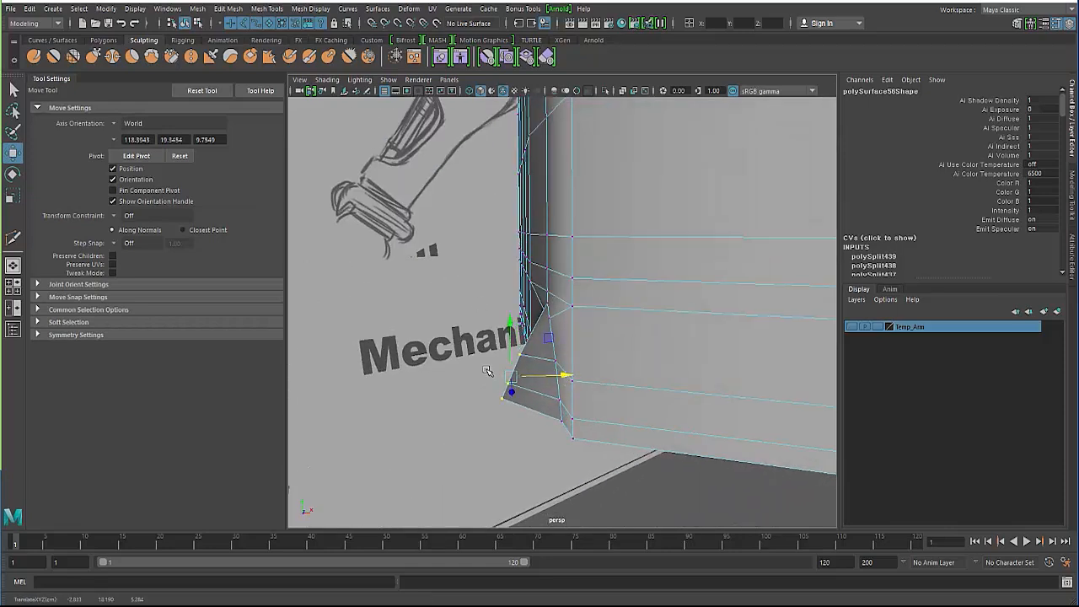
{"action": "left_click_drag", "start_coordinate": [461, 396], "coordinate": [383, 376], "text": "alt"}
{"action": "left_click", "coordinate": [397, 410]}
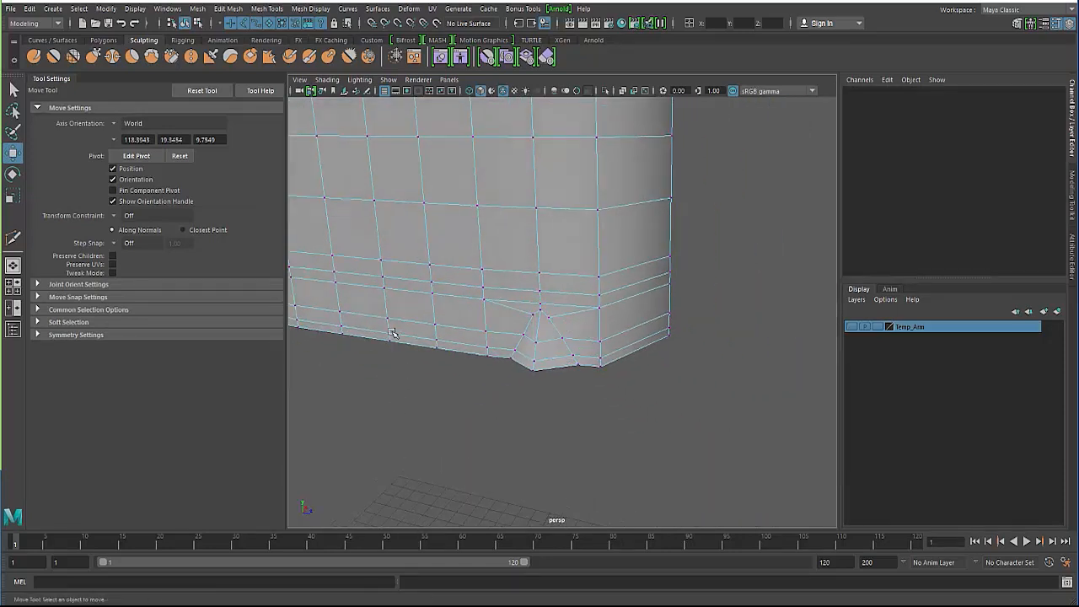
Step: Examine the cuff's full lower border around the finished wedge in object mode
{"action": "left_click_drag", "start_coordinate": [395, 335], "coordinate": [495, 357], "text": "alt"}
{"action": "scroll", "coordinate": [495, 357], "scroll_direction": "down", "scroll_amount": 3}
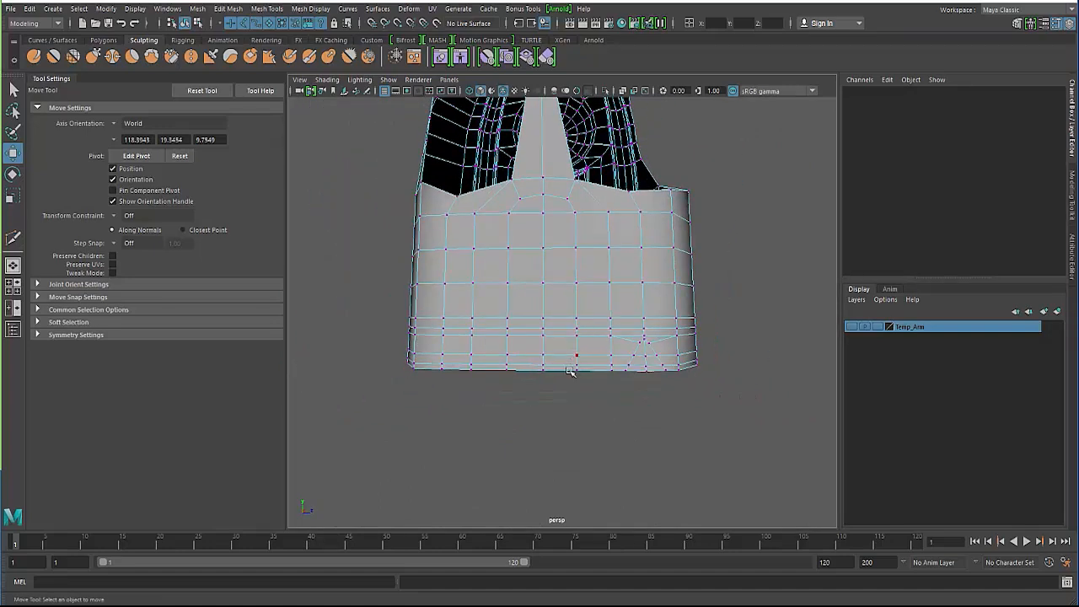
{"action": "scroll", "coordinate": [423, 357], "scroll_direction": "up", "scroll_amount": 3}
{"action": "left_click_drag", "start_coordinate": [425, 361], "coordinate": [448, 422], "text": "alt"}
{"action": "key", "text": "F8"}
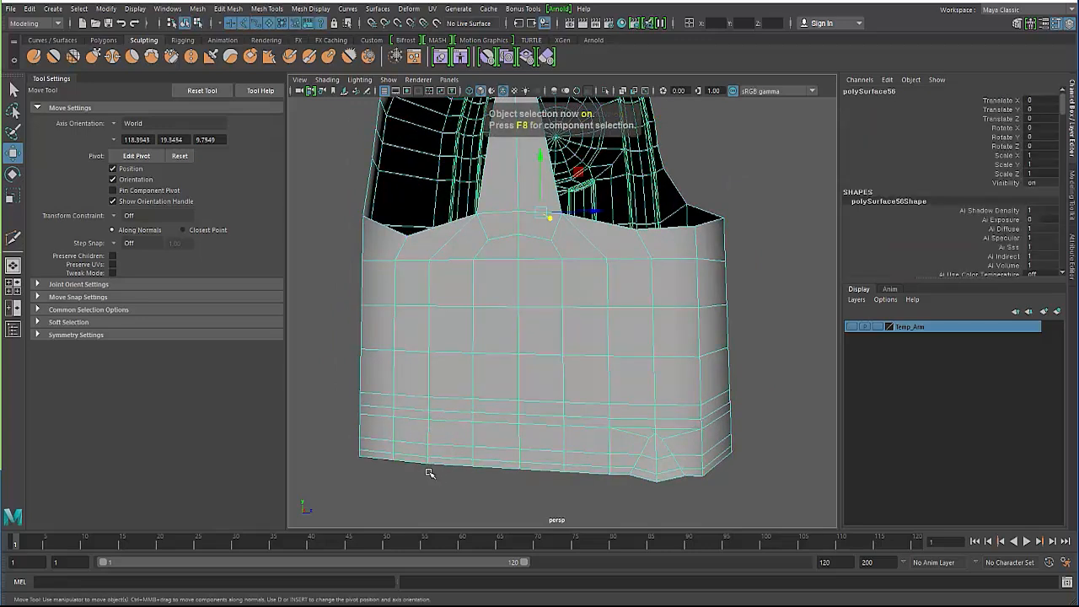
{"action": "scroll", "coordinate": [422, 404], "scroll_direction": "up", "scroll_amount": 4}
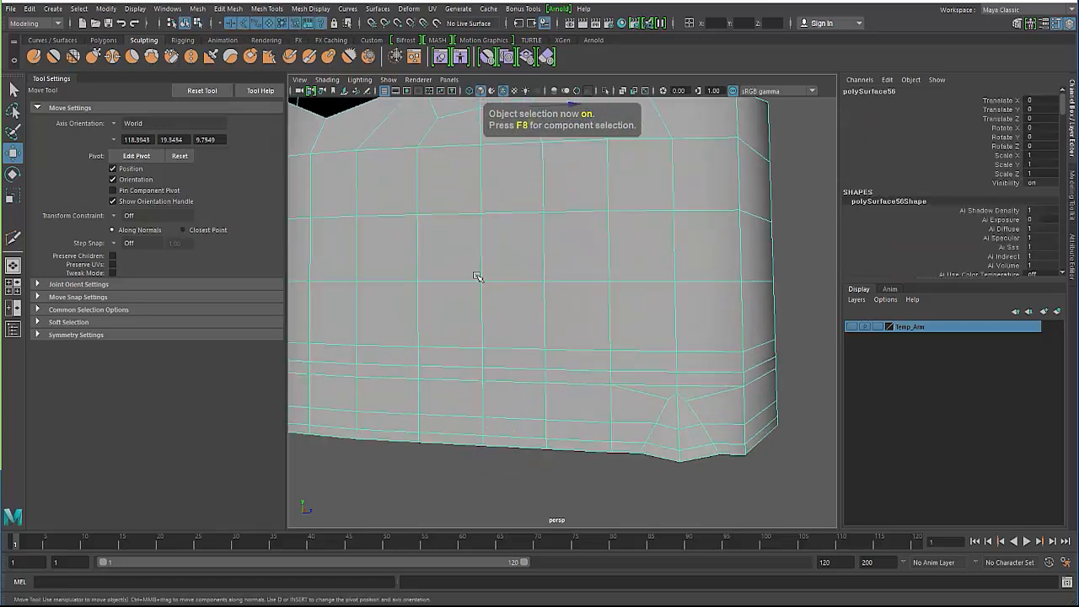
Step: Cut an inverted V with Multi-Cut from the centre edge to the bottom border beside the cuff's outer corner
{"action": "key", "text": "e"}
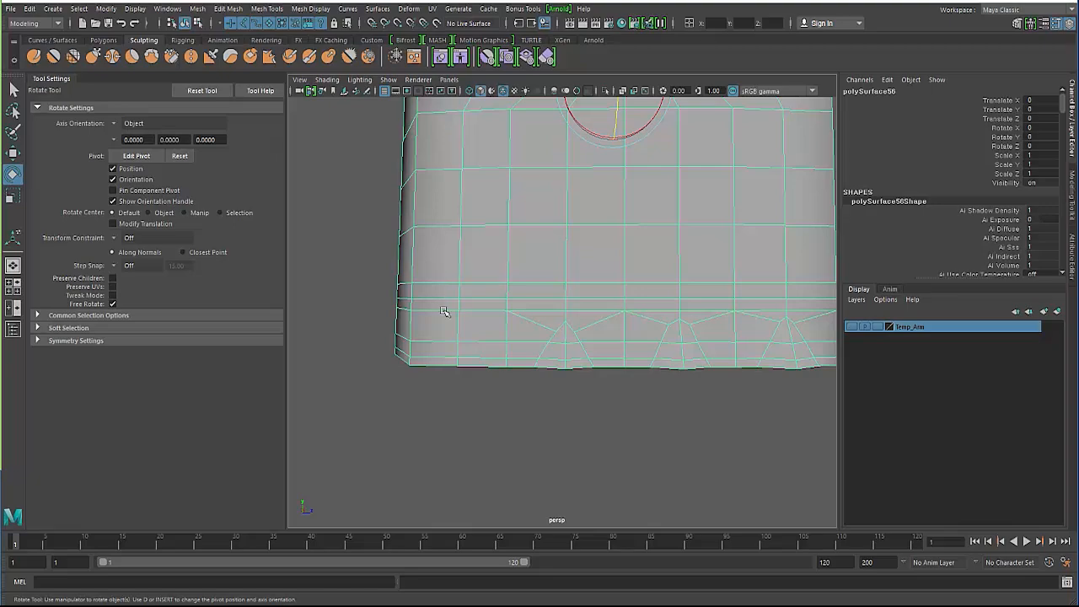
{"action": "left_click_drag", "start_coordinate": [444, 312], "coordinate": [582, 273], "text": "alt"}
{"action": "right_click_drag", "start_coordinate": [550, 262], "coordinate": [493, 264], "text": "shift"}
{"action": "left_click_drag", "start_coordinate": [477, 294], "coordinate": [535, 283], "text": "alt"}
{"action": "scroll", "coordinate": [537, 283], "scroll_direction": "up", "scroll_amount": 4}
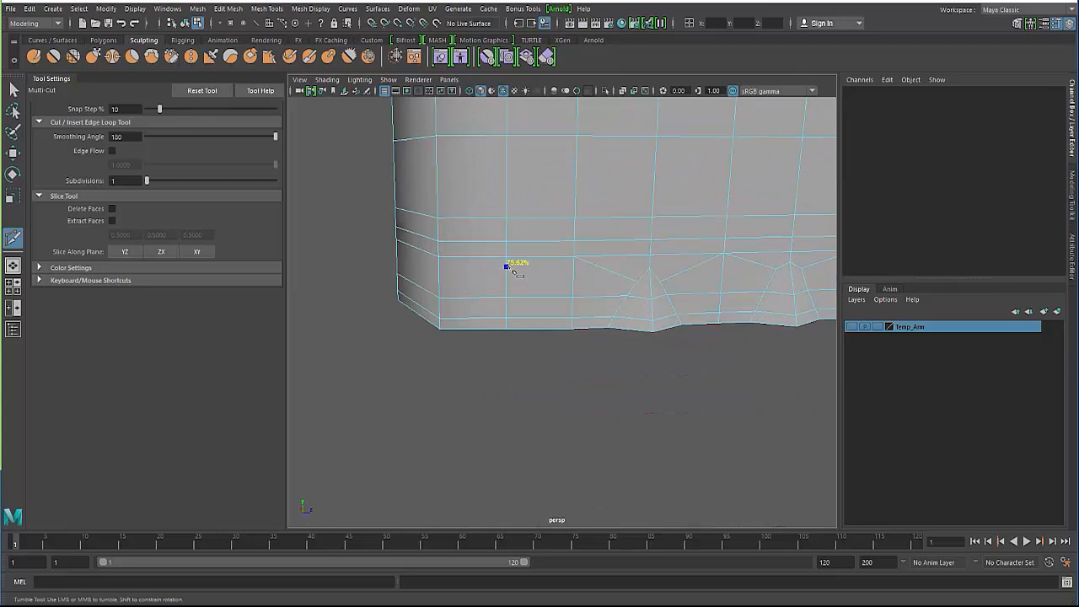
{"action": "left_click", "coordinate": [506, 268]}
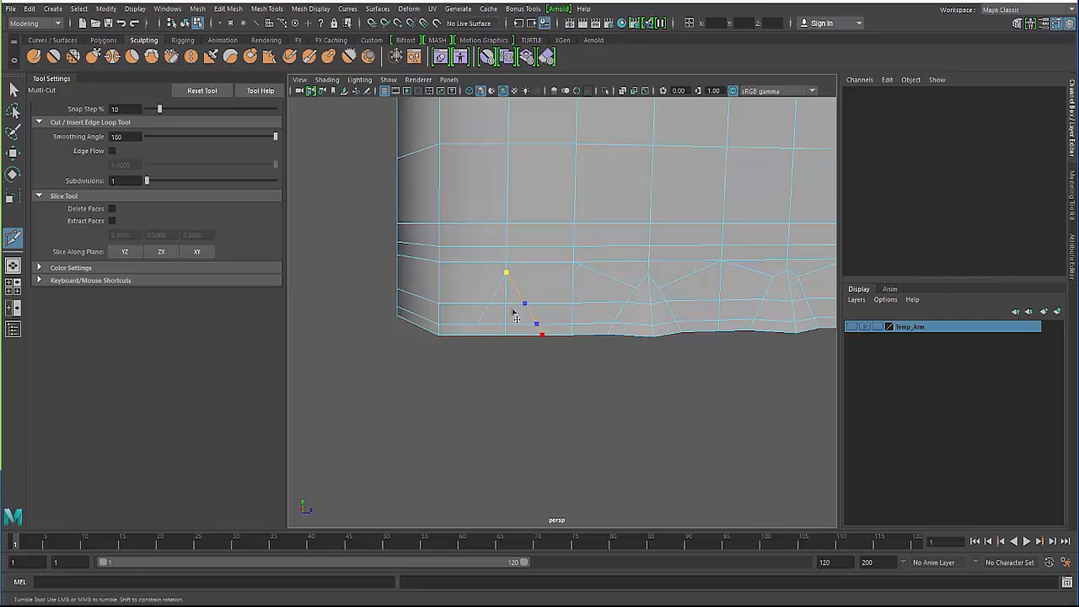
{"action": "left_click", "coordinate": [507, 274]}
Step: Select the new strip's two upper corner vertices and scale them apart horizontally
{"action": "key", "text": "q"}
{"action": "right_click_drag", "start_coordinate": [486, 306], "coordinate": [477, 286]}
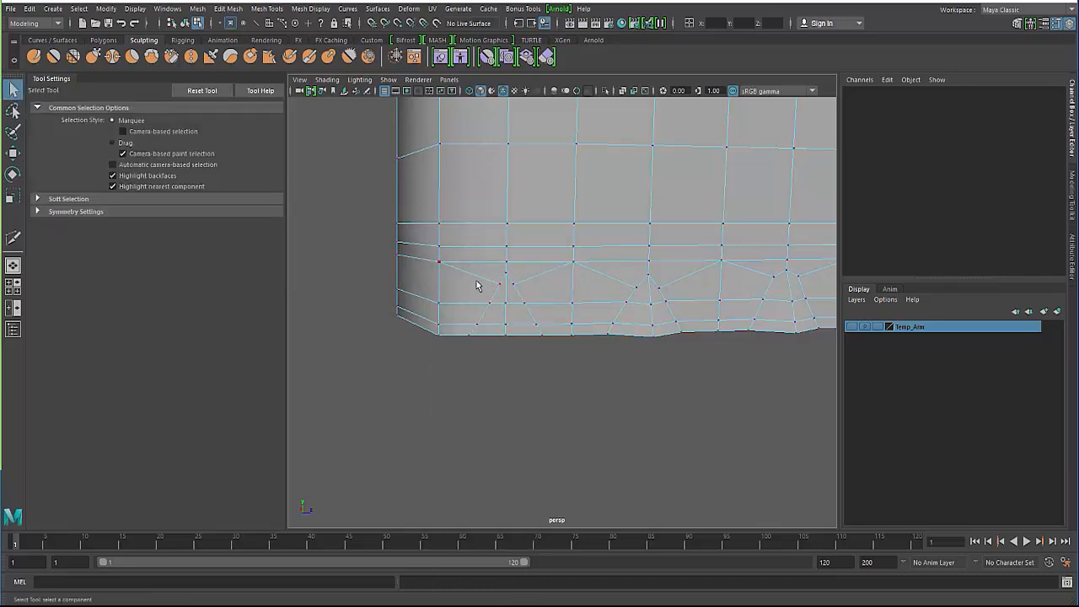
{"action": "left_click", "coordinate": [499, 288]}
{"action": "key", "text": "r"}
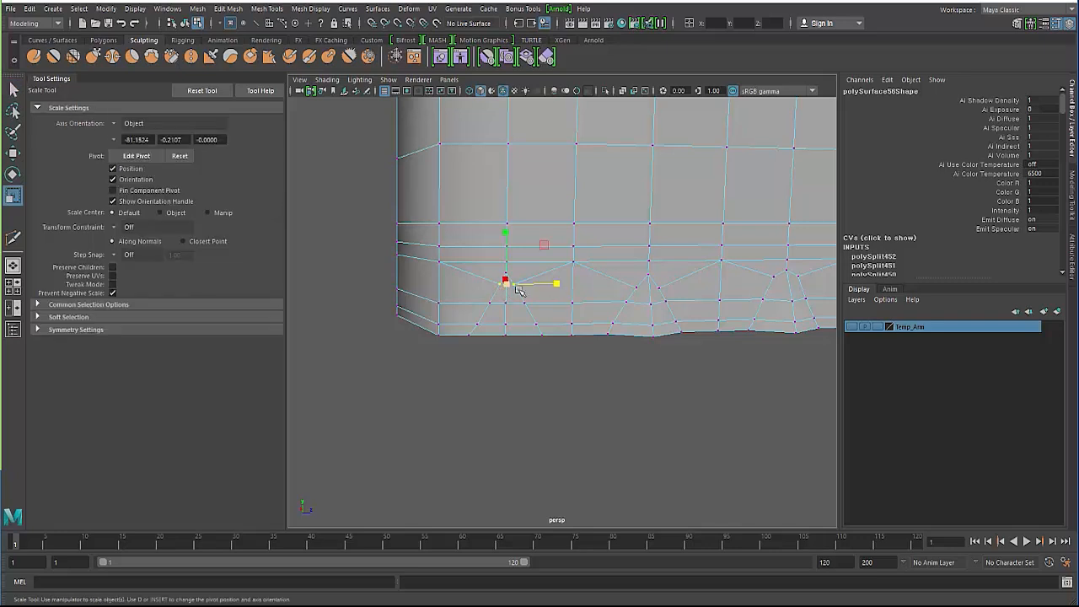
{"action": "left_click_drag", "start_coordinate": [557, 286], "coordinate": [581, 287]}
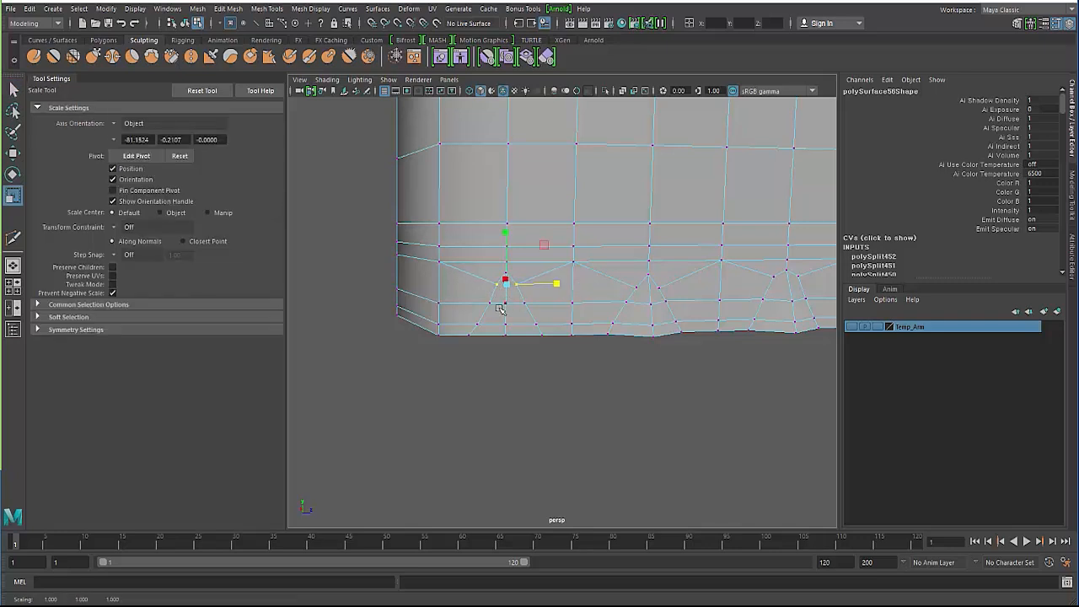
Step: Move the lower vertices of the new strip's outer diagonal along the Z axis toward its centre edge
{"action": "left_click", "coordinate": [488, 304]}
{"action": "key", "text": "w"}
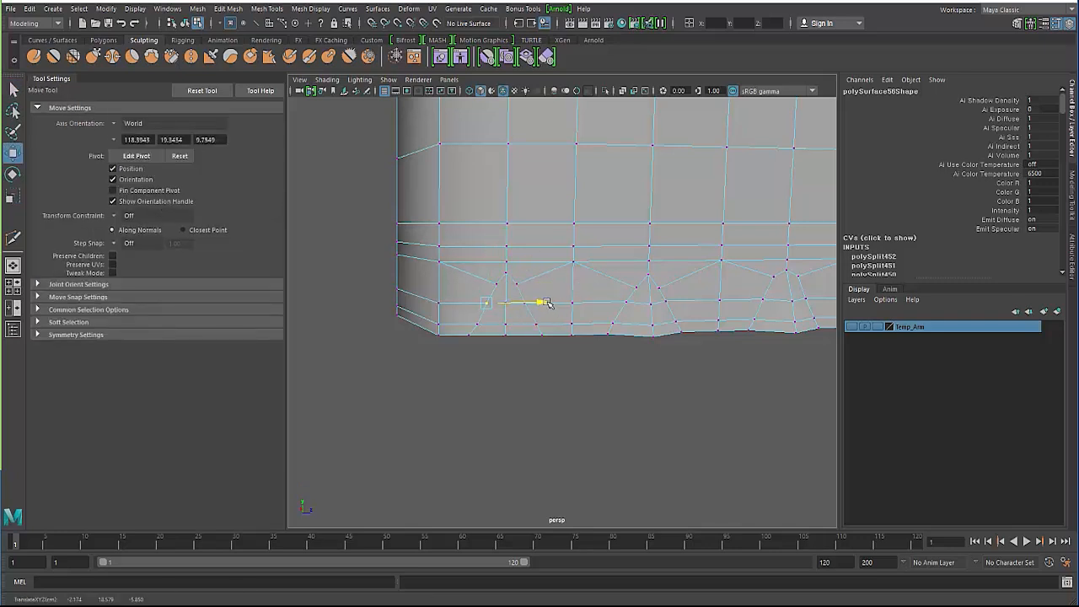
{"action": "left_click", "coordinate": [478, 322]}
{"action": "left_click_drag", "start_coordinate": [523, 327], "coordinate": [533, 325]}
{"action": "left_click", "coordinate": [463, 374]}
Step: Select the new strip's lower centre edges and pull them outward to form a wedge
{"action": "right_click_drag", "start_coordinate": [531, 307], "coordinate": [523, 239]}
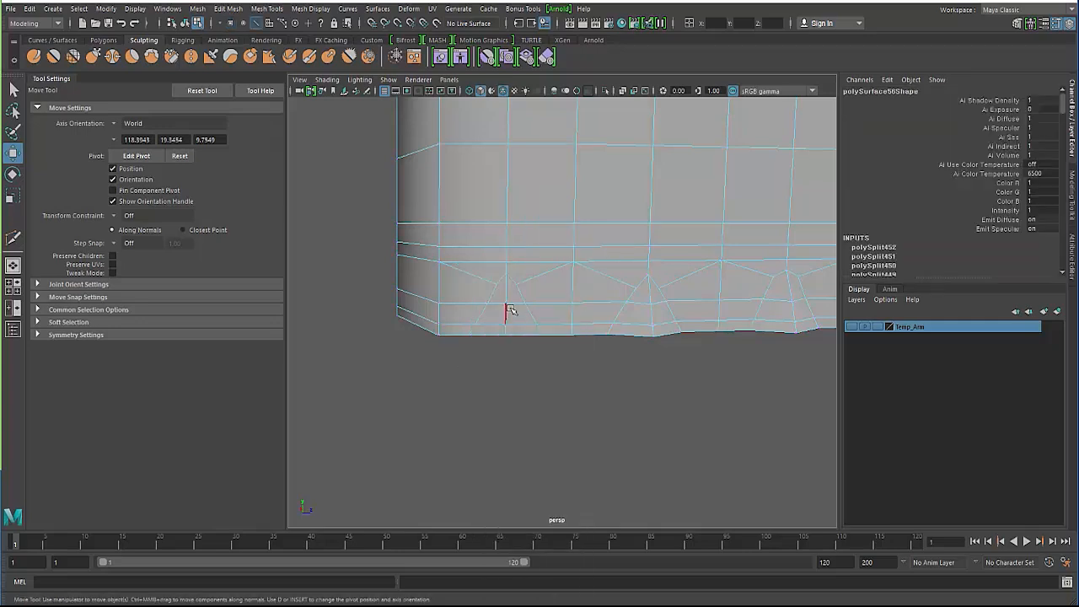
{"action": "mouse_move", "coordinate": [489, 331]}
{"action": "left_mouse_down", "text": "alt"}
{"action": "mouse_move", "coordinate": [444, 356]}
{"action": "mouse_move", "coordinate": [581, 329]}
{"action": "left_mouse_up", "text": "alt"}
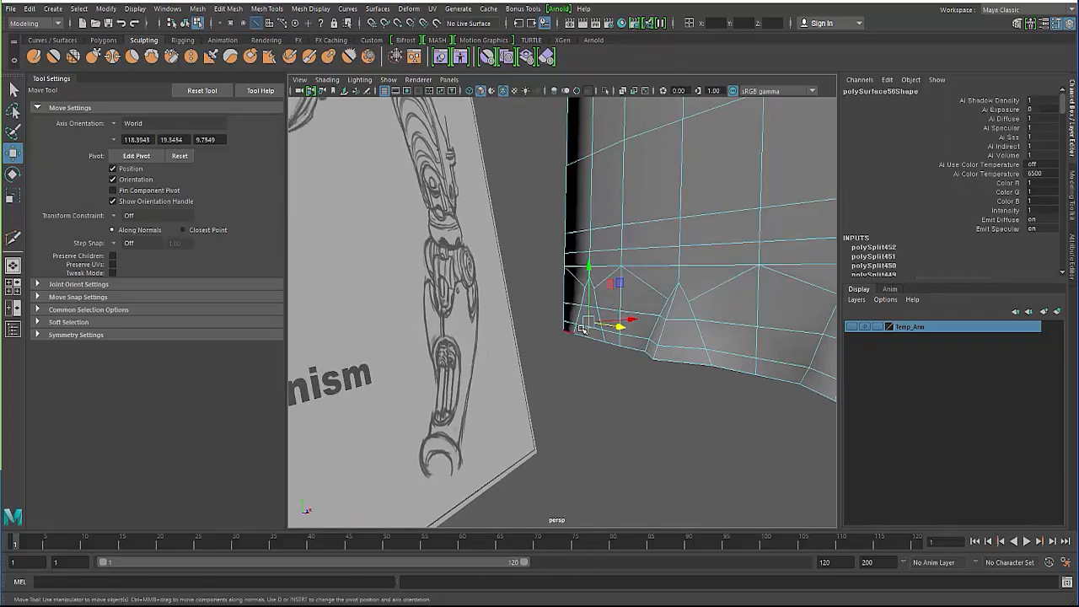
{"action": "key", "text": "e"}
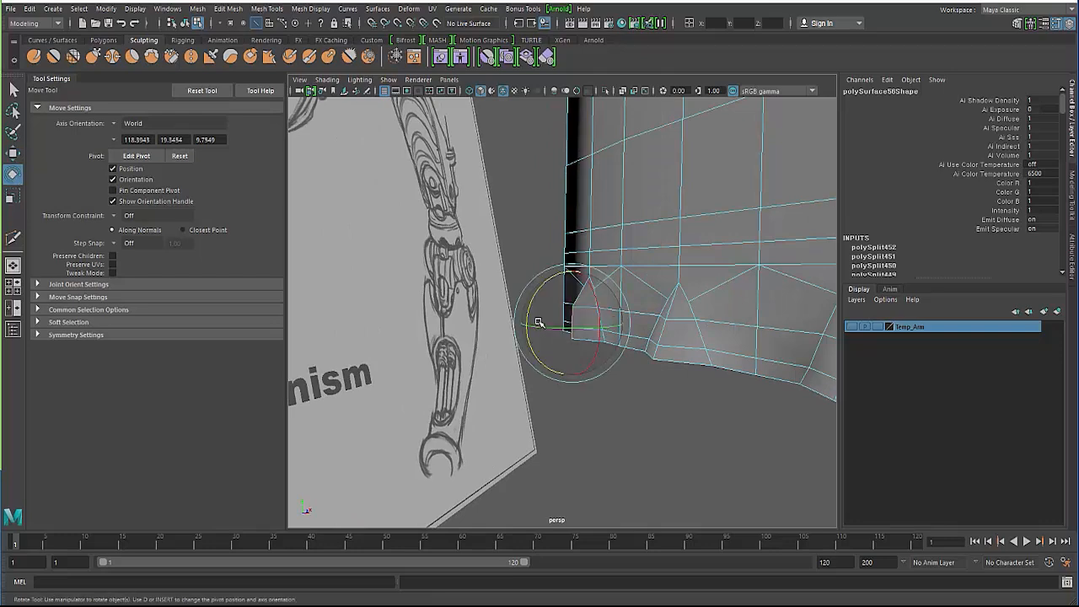
{"action": "left_click", "coordinate": [588, 413]}
Step: Select the edge loop along the forearm opening's border above the cuff
{"action": "left_click_drag", "start_coordinate": [597, 356], "coordinate": [687, 337], "text": "alt"}
{"action": "right_click_drag", "start_coordinate": [687, 338], "coordinate": [539, 282], "text": "alt"}
{"action": "left_click_drag", "start_coordinate": [538, 279], "coordinate": [410, 279], "text": "alt"}
{"action": "right_click_drag", "start_coordinate": [410, 279], "coordinate": [467, 255], "text": "alt"}
{"action": "key", "text": "F8"}
{"action": "left_click", "coordinate": [554, 400]}
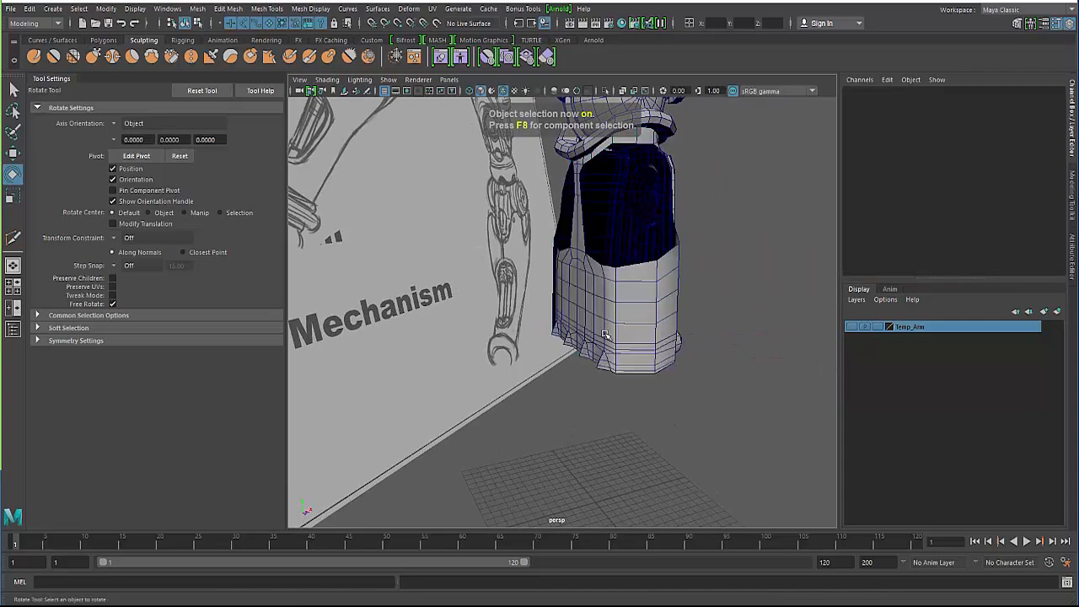
{"action": "left_click", "coordinate": [605, 334]}
{"action": "left_click_drag", "start_coordinate": [604, 335], "coordinate": [577, 358], "text": "alt"}
{"action": "right_click_drag", "start_coordinate": [581, 262], "coordinate": [582, 234]}
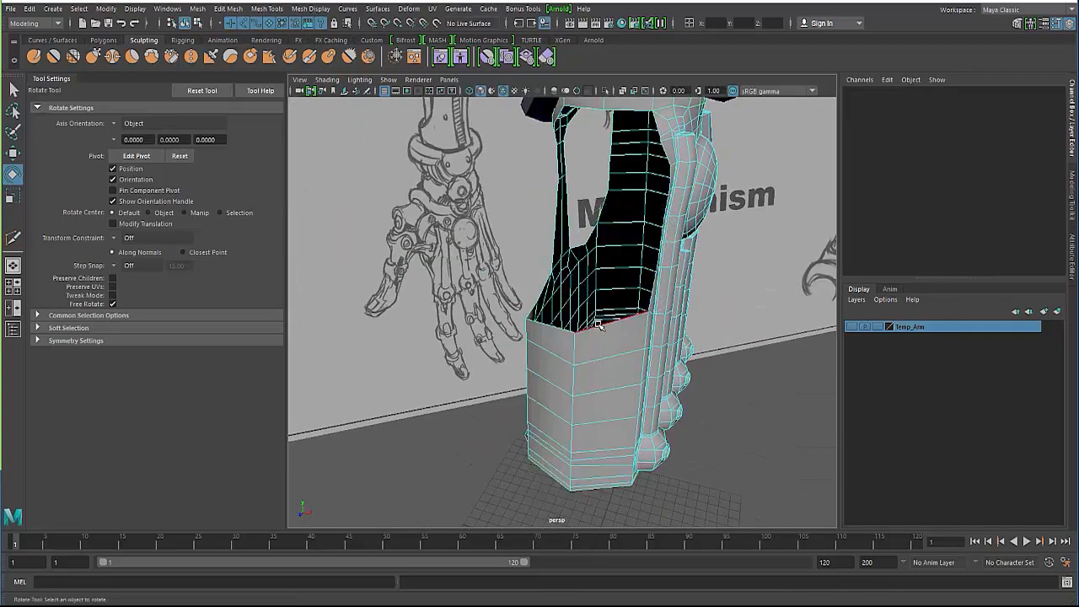
{"action": "double_click", "coordinate": [598, 325]}
Step: Switch to the image viewer with the hand and finger mechanism reference sketch
{"action": "mouse_move", "coordinate": [438, 333]}
{"action": "left_mouse_down", "text": "alt"}
{"action": "mouse_move", "coordinate": [557, 371]}
{"action": "mouse_move", "coordinate": [419, 352]}
{"action": "mouse_move", "coordinate": [345, 359]}
{"action": "mouse_move", "coordinate": [370, 363]}
{"action": "left_mouse_up", "text": "alt"}
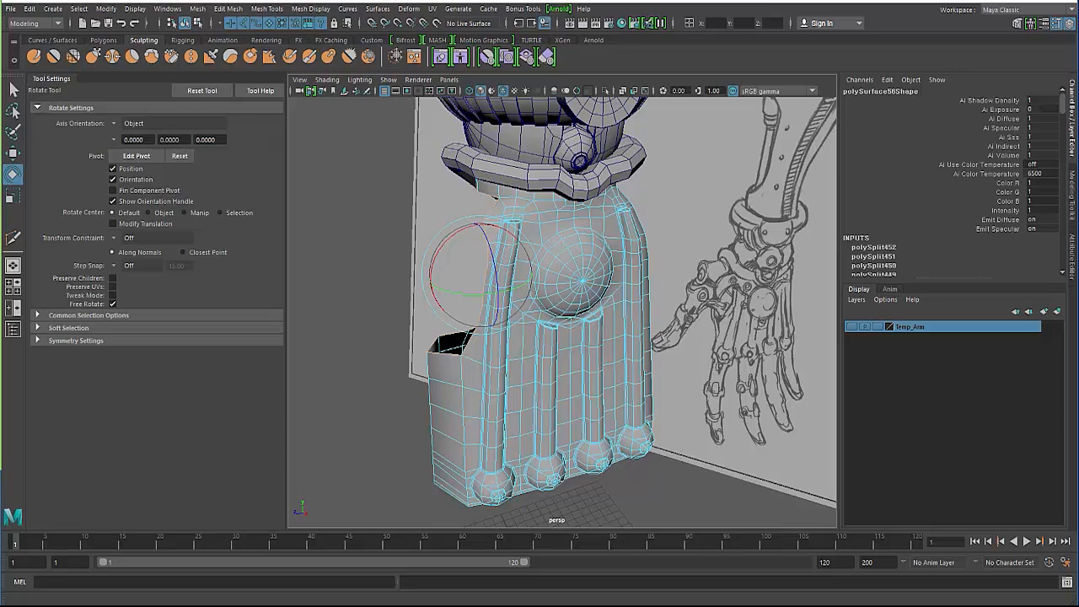
{"action": "key", "text": "alt+Tab"}
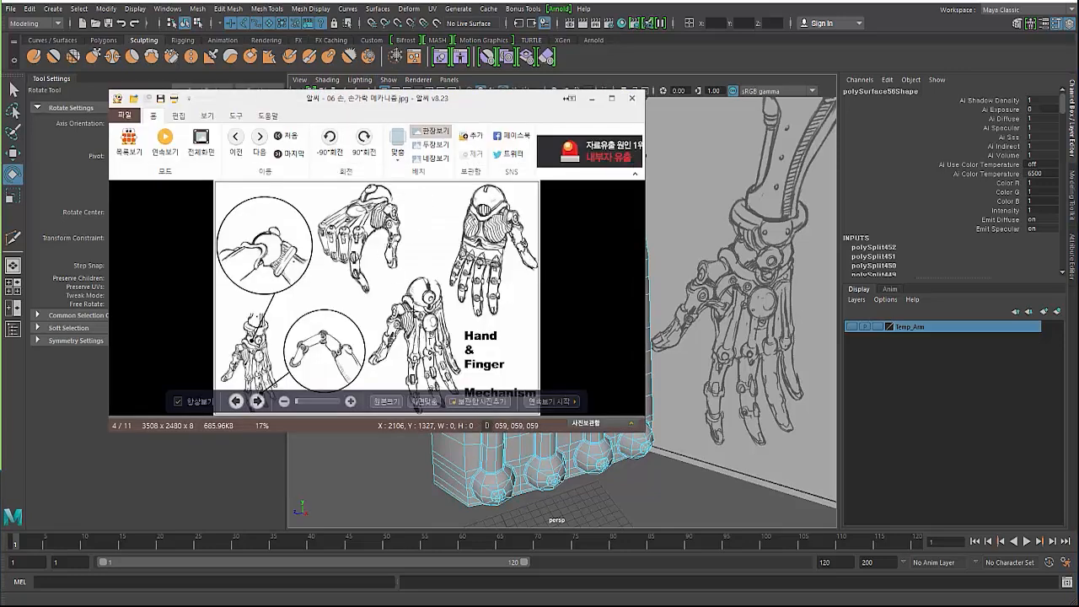
Step: Return to Maya and extrude the border edges of the hand mesh's thumb-side opening into a narrow strip
{"action": "left_click", "coordinate": [593, 100]}
{"action": "left_click_drag", "start_coordinate": [506, 253], "coordinate": [502, 224], "text": "alt"}
{"action": "middle_click_drag", "start_coordinate": [502, 223], "coordinate": [493, 253], "text": "alt"}
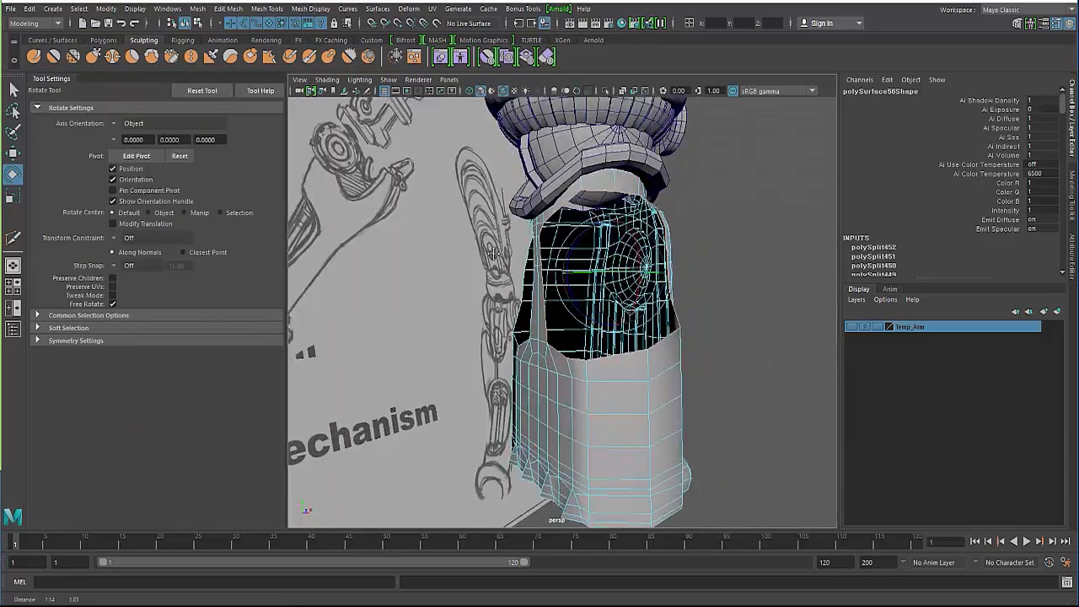
{"action": "left_click_drag", "start_coordinate": [495, 252], "coordinate": [564, 265], "text": "alt"}
{"action": "right_click_drag", "start_coordinate": [564, 265], "coordinate": [382, 230], "text": "alt"}
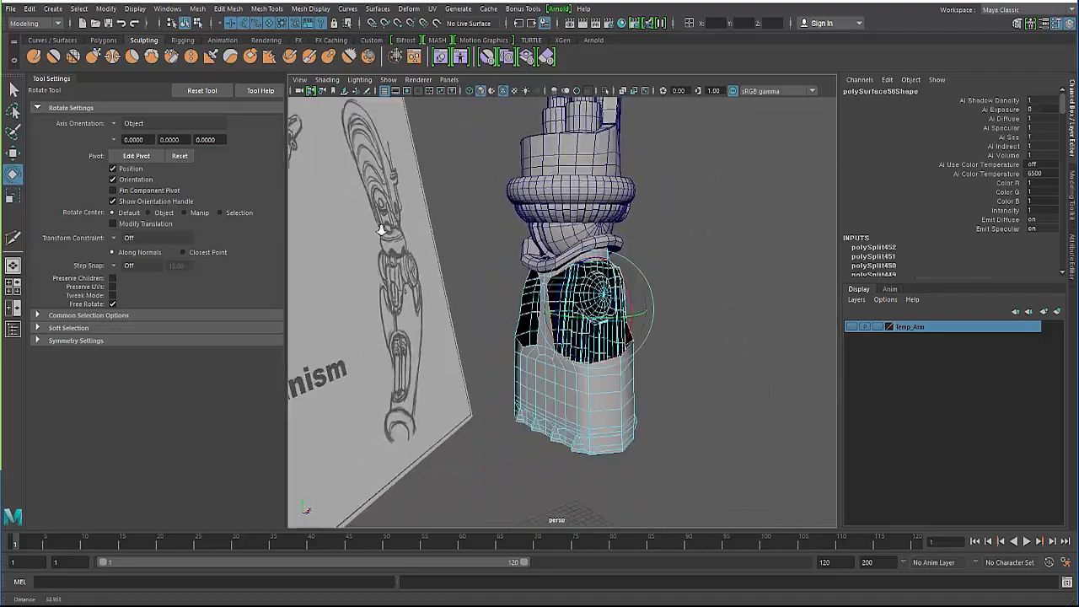
{"action": "mouse_move", "coordinate": [382, 230]}
{"action": "left_mouse_down", "text": "alt"}
{"action": "mouse_move", "coordinate": [352, 255]}
{"action": "mouse_move", "coordinate": [530, 271]}
{"action": "left_mouse_up", "text": "alt"}
{"action": "right_click_drag", "start_coordinate": [546, 342], "coordinate": [548, 374], "text": "shift"}
{"action": "mouse_move", "coordinate": [532, 327]}
{"action": "left_mouse_down", "text": "alt"}
{"action": "mouse_move", "coordinate": [472, 303]}
{"action": "mouse_move", "coordinate": [446, 308]}
{"action": "mouse_move", "coordinate": [515, 371]}
{"action": "mouse_move", "coordinate": [544, 335]}
{"action": "left_mouse_up", "text": "alt"}
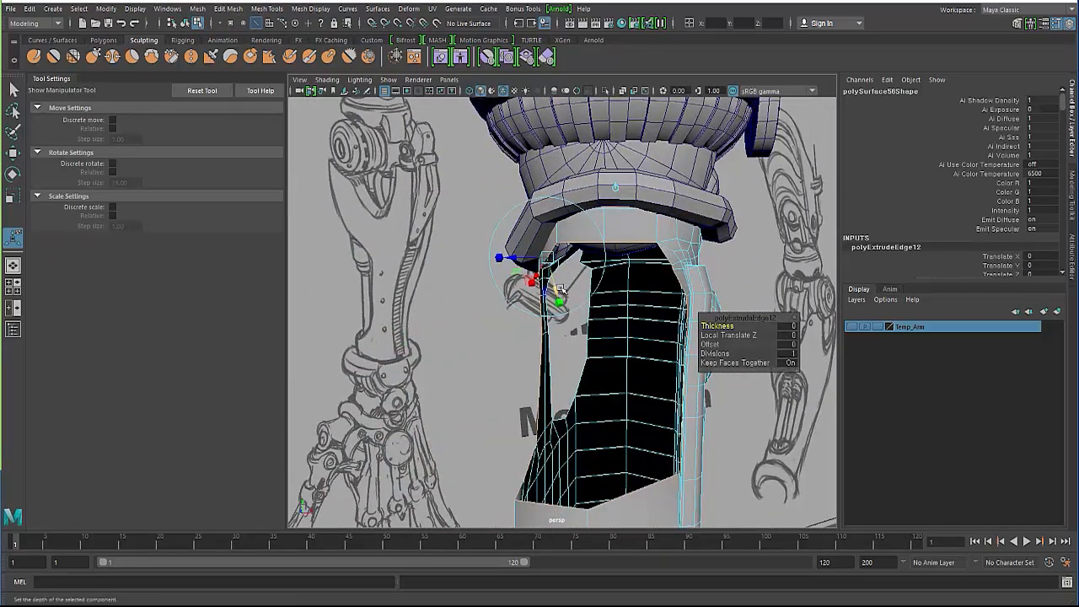
{"action": "left_click_drag", "start_coordinate": [549, 294], "coordinate": [544, 261]}
{"action": "left_click", "coordinate": [404, 317]}
Step: Move vertices along the upper outer edge of the thumb-side opening to even out its outline
{"action": "key", "text": "q"}
{"action": "key", "text": "w"}
{"action": "right_click_drag", "start_coordinate": [576, 233], "coordinate": [527, 235]}
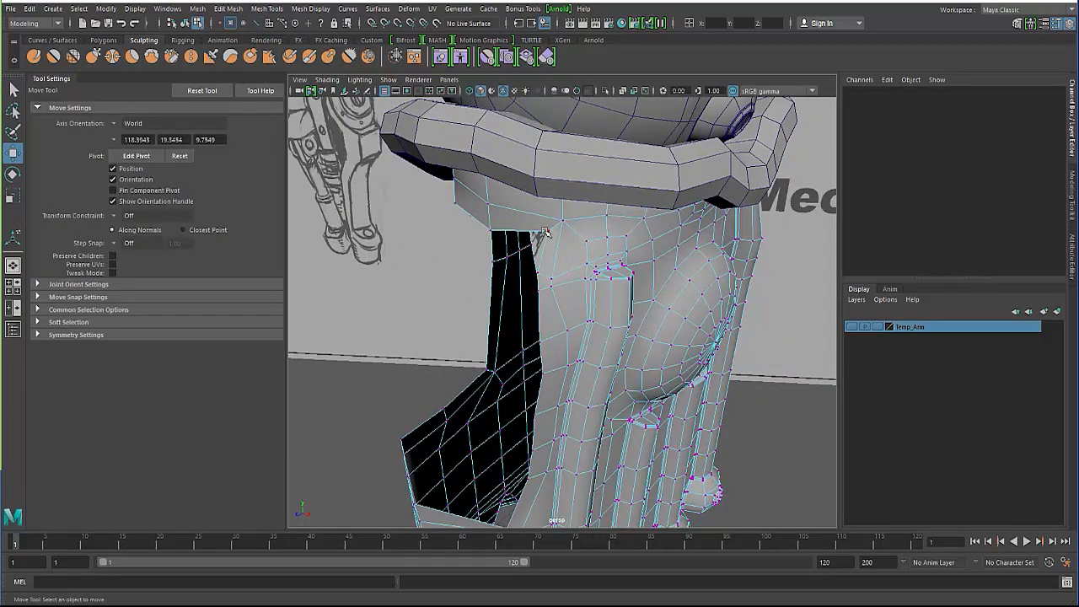
{"action": "left_click", "coordinate": [539, 234]}
{"action": "left_click_drag", "start_coordinate": [506, 325], "coordinate": [545, 226], "text": "alt"}
{"action": "left_click_drag", "start_coordinate": [542, 219], "coordinate": [541, 220]}
{"action": "left_click_drag", "start_coordinate": [523, 292], "coordinate": [531, 295]}
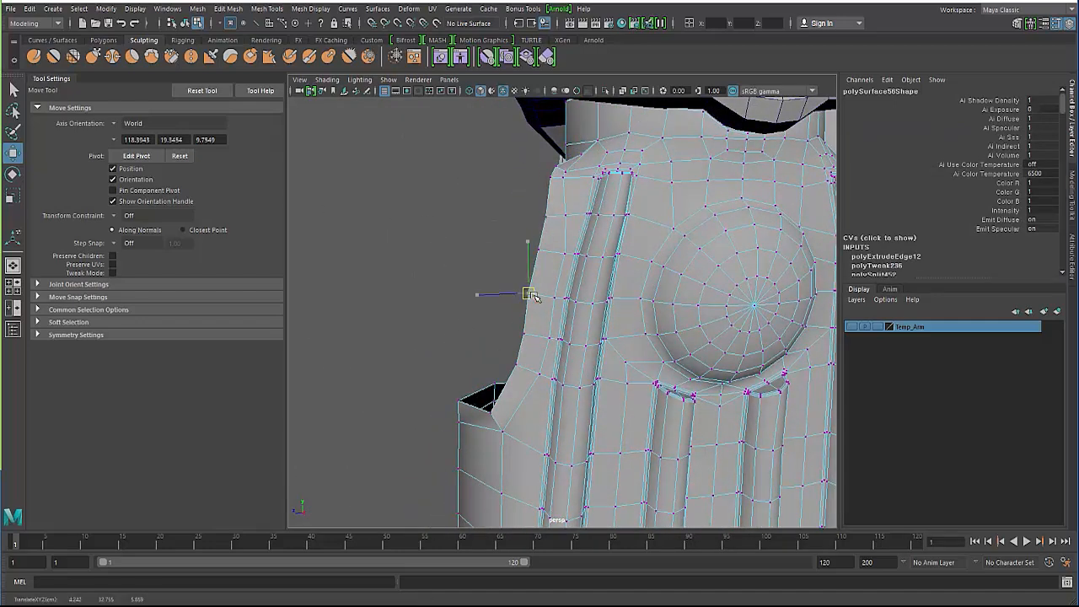
{"action": "left_click_drag", "start_coordinate": [485, 238], "coordinate": [541, 255]}
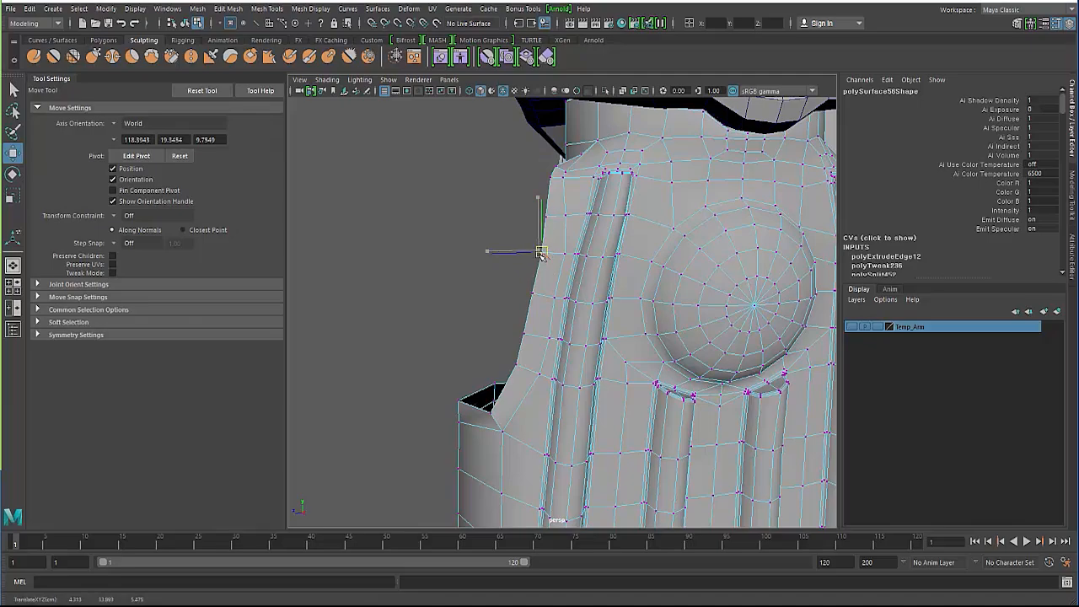
{"action": "left_click_drag", "start_coordinate": [480, 294], "coordinate": [543, 253], "text": "alt"}
Step: Select the face loop around the thumb-side opening and extrude it outward with a Local Translate Z of about 0.462
{"action": "right_click_drag", "start_coordinate": [543, 301], "coordinate": [541, 336]}
{"action": "left_click", "coordinate": [528, 361]}
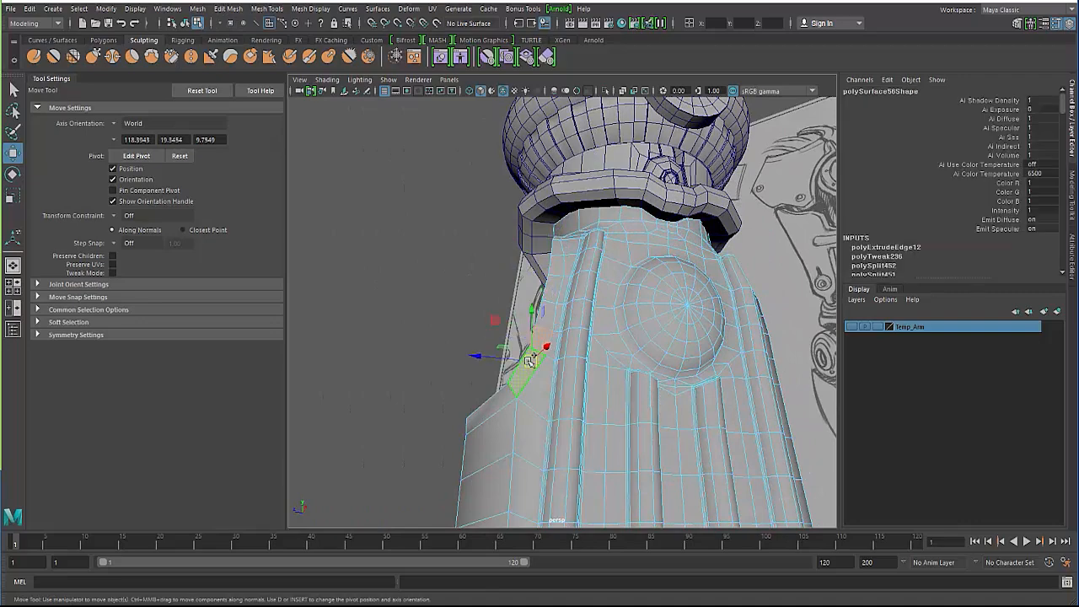
{"action": "left_click_drag", "start_coordinate": [485, 367], "coordinate": [542, 386], "text": "alt"}
{"action": "right_click_drag", "start_coordinate": [589, 291], "coordinate": [584, 309], "text": "shift"}
{"action": "left_click_drag", "start_coordinate": [475, 343], "coordinate": [441, 262], "text": "alt"}
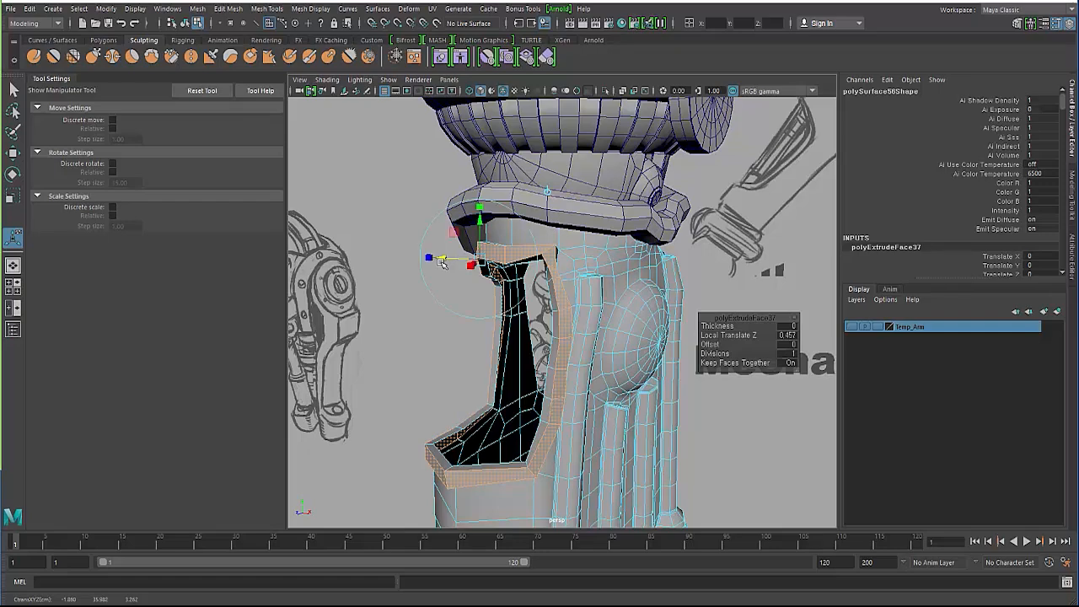
{"action": "key", "text": "ctrl+z"}
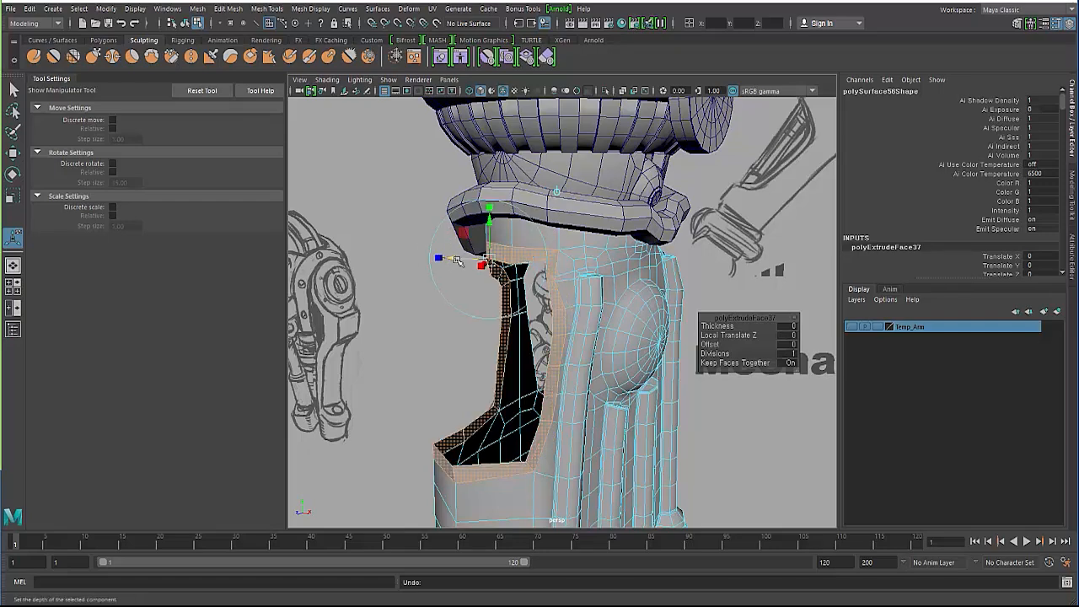
{"action": "left_click_drag", "start_coordinate": [457, 260], "coordinate": [443, 258]}
Step: Scale the extruded rim faces vertically and clear the selection
{"action": "left_click_drag", "start_coordinate": [444, 258], "coordinate": [448, 325], "text": "alt"}
{"action": "left_click_drag", "start_coordinate": [495, 253], "coordinate": [648, 240], "text": "alt"}
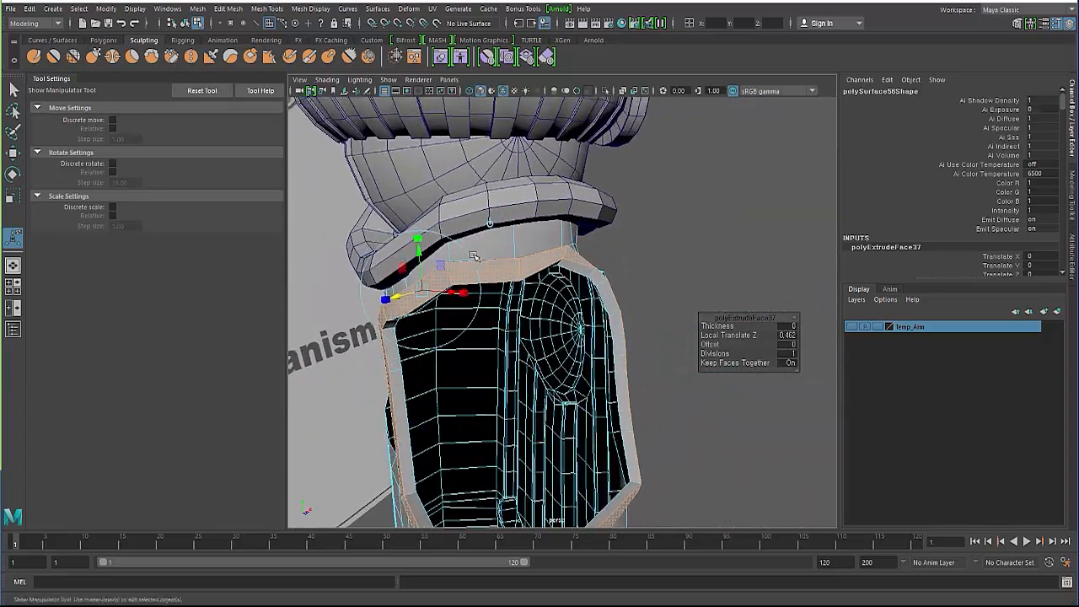
{"action": "left_click_drag", "start_coordinate": [422, 241], "coordinate": [418, 255]}
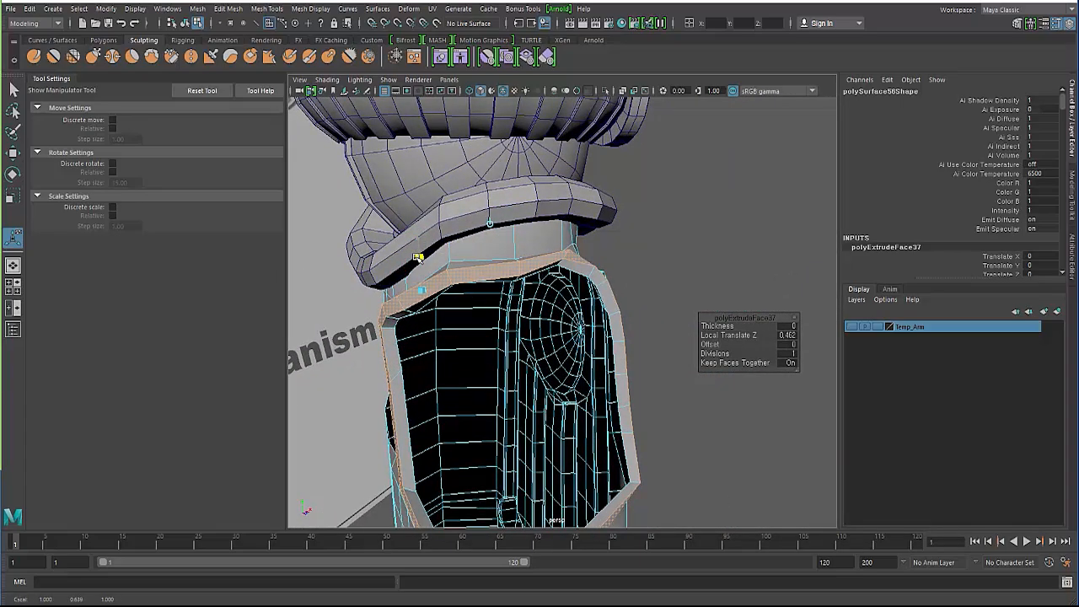
{"action": "left_click", "coordinate": [321, 267]}
Step: Move the narrow outer side faces of the raised rim along the Z axis beside the first finger rod
{"action": "left_click_drag", "start_coordinate": [658, 262], "coordinate": [447, 291], "text": "alt"}
{"action": "right_click_drag", "start_coordinate": [447, 291], "coordinate": [522, 286], "text": "alt"}
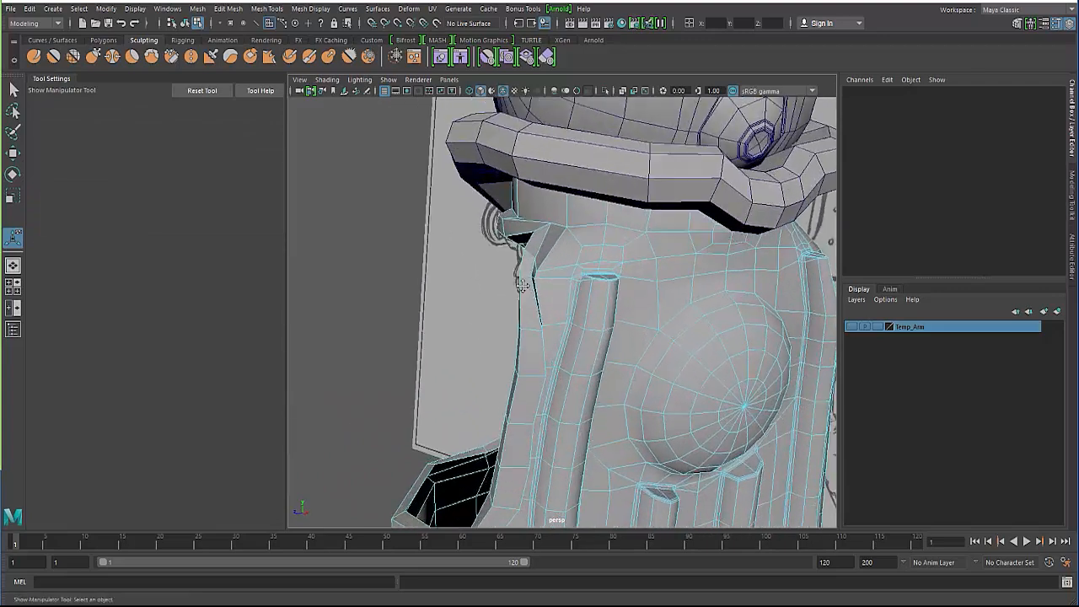
{"action": "left_click_drag", "start_coordinate": [522, 285], "coordinate": [499, 261], "text": "alt"}
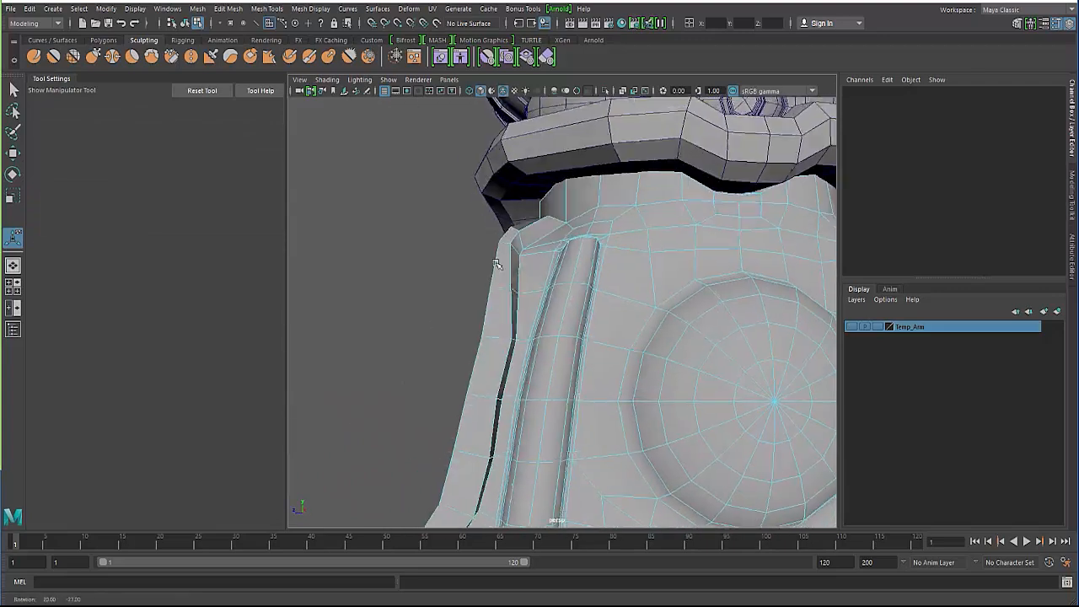
{"action": "left_click", "coordinate": [503, 361]}
{"action": "key", "text": "w"}
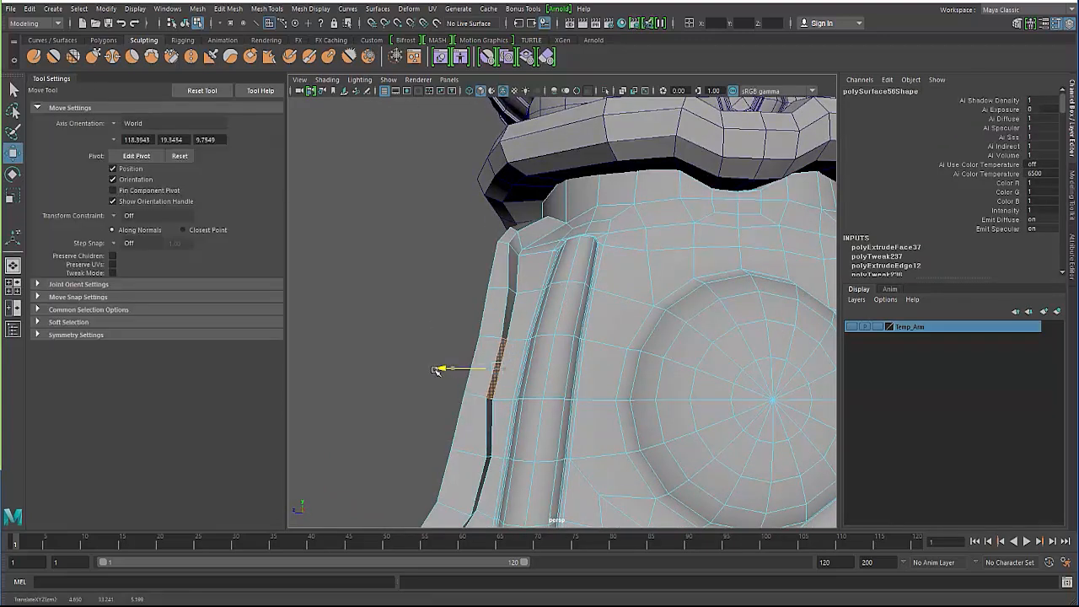
{"action": "left_click_drag", "start_coordinate": [444, 371], "coordinate": [489, 371], "text": "alt"}
{"action": "left_click", "coordinate": [503, 403]}
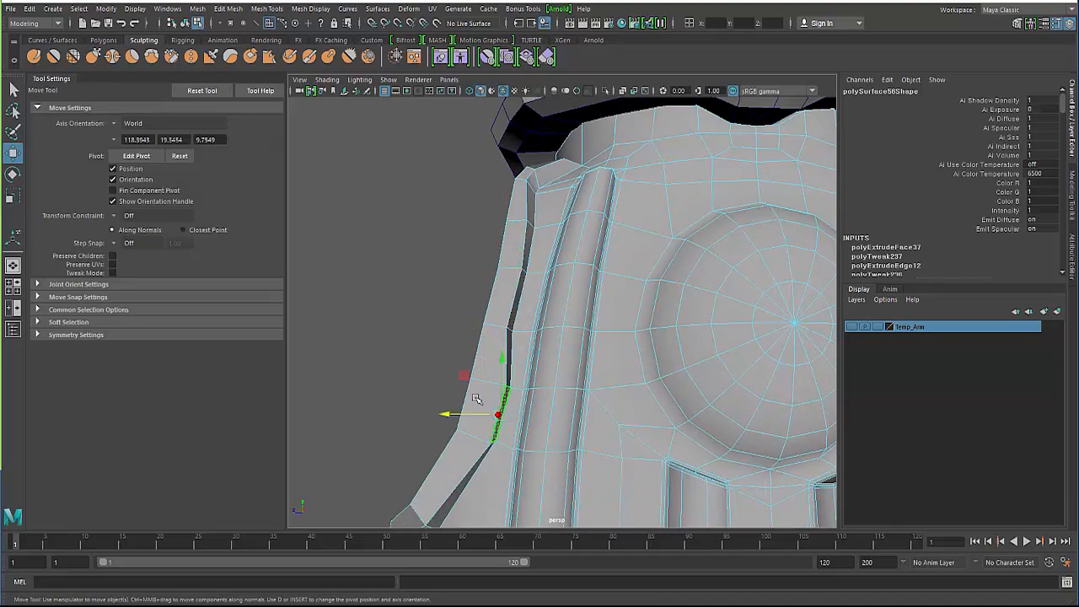
{"action": "left_click_drag", "start_coordinate": [449, 411], "coordinate": [566, 281]}
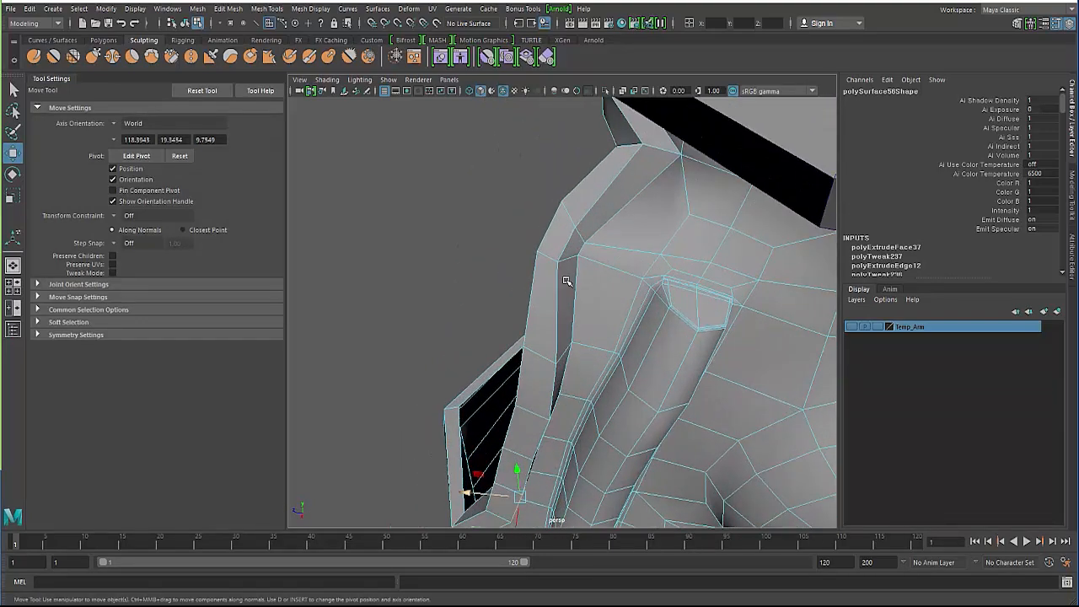
Step: Select the short edge near the raised rim's upper corner and move it along the Z axis
{"action": "right_click_drag", "start_coordinate": [566, 258], "coordinate": [565, 133]}
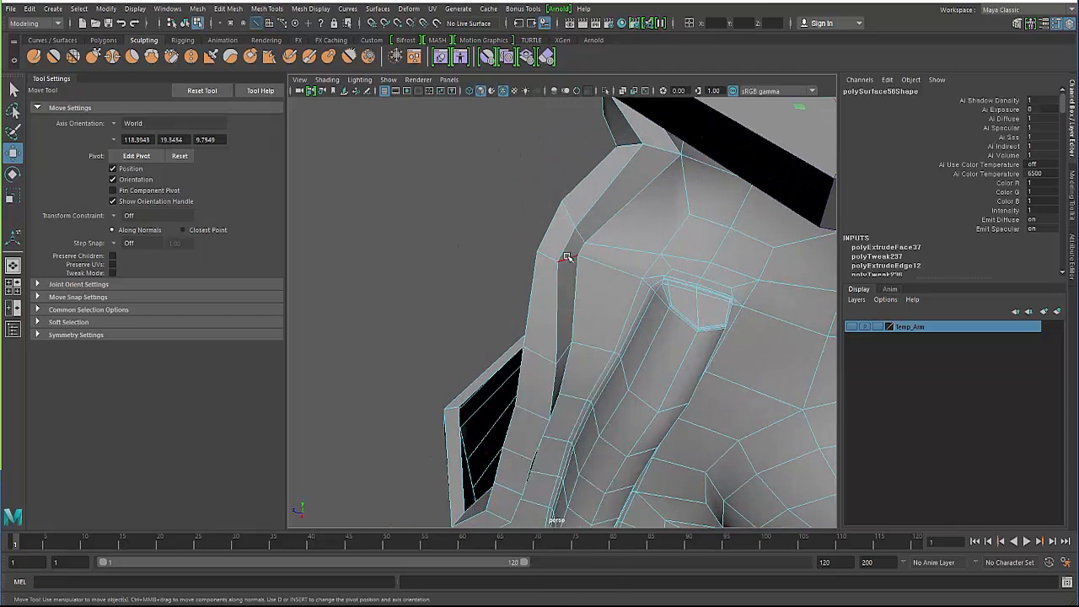
{"action": "left_click_drag", "start_coordinate": [561, 278], "coordinate": [483, 241], "text": "alt"}
{"action": "left_click", "coordinate": [489, 243]}
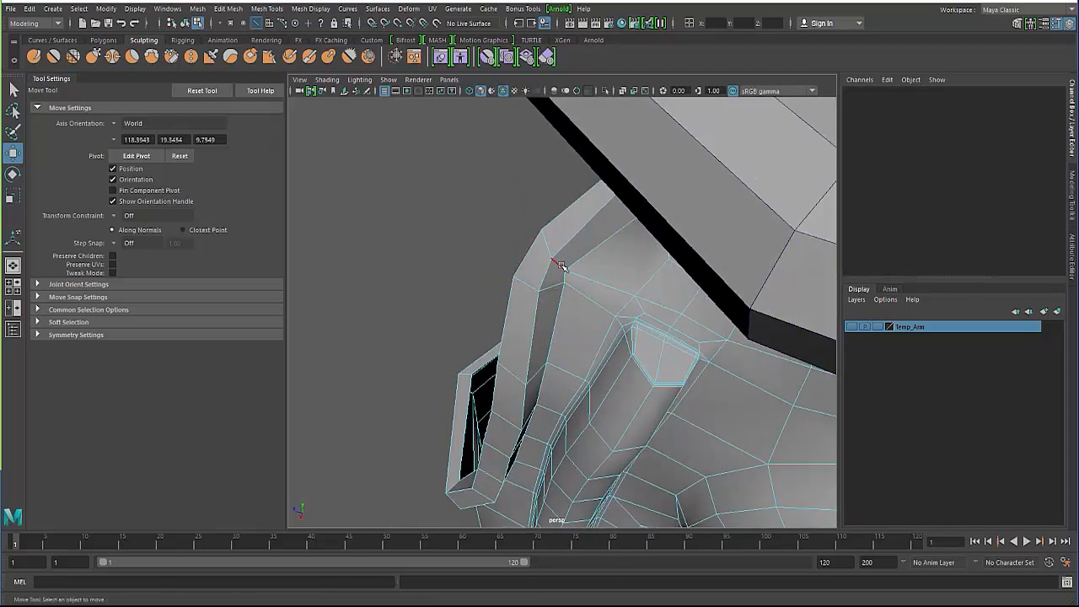
{"action": "left_click", "coordinate": [561, 266]}
{"action": "left_click_drag", "start_coordinate": [560, 266], "coordinate": [605, 229], "text": "alt"}
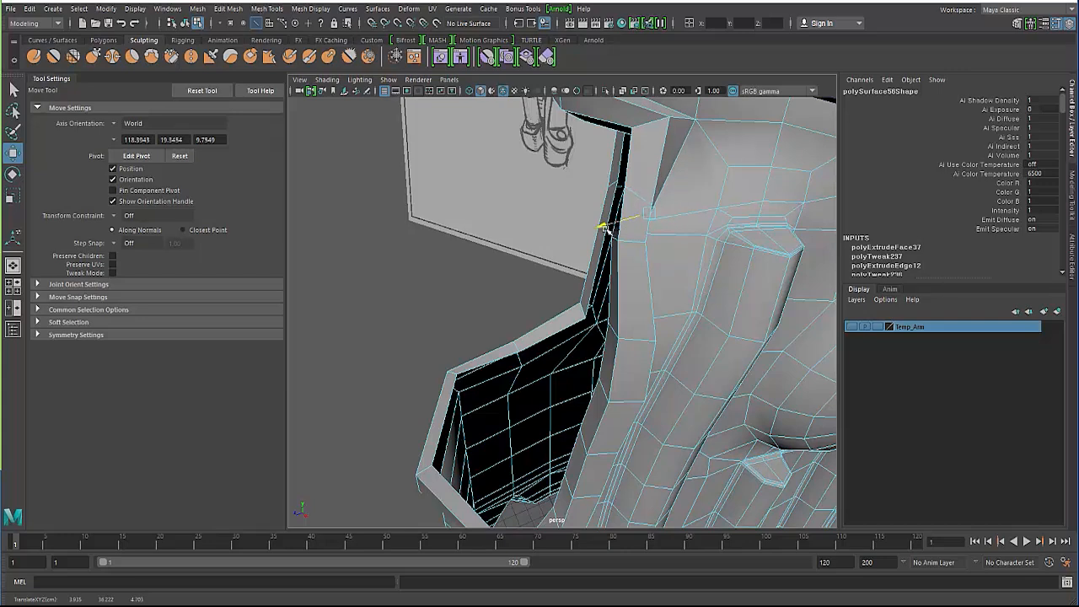
{"action": "left_click_drag", "start_coordinate": [523, 226], "coordinate": [532, 344], "text": "alt"}
{"action": "right_click_drag", "start_coordinate": [532, 344], "coordinate": [558, 335], "text": "alt"}
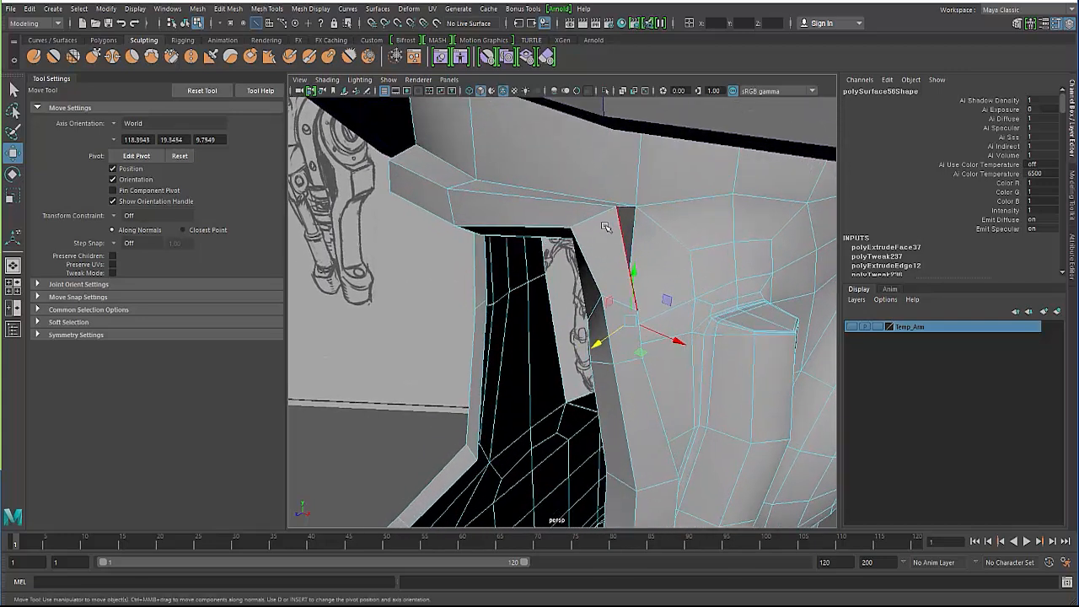
Step: Reposition the edges at the rim's upper corner and down its inner side to straighten the opening
{"action": "right_click_drag", "start_coordinate": [605, 226], "coordinate": [613, 179]}
{"action": "left_click", "coordinate": [586, 223]}
{"action": "left_click_drag", "start_coordinate": [597, 216], "coordinate": [557, 272]}
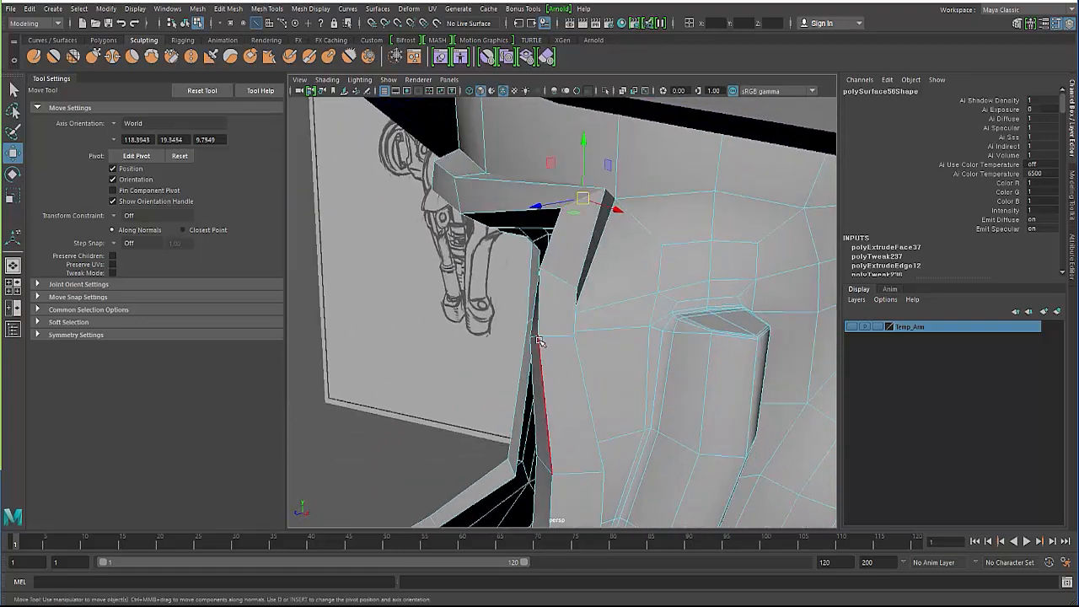
{"action": "right_click_drag", "start_coordinate": [553, 343], "coordinate": [535, 315]}
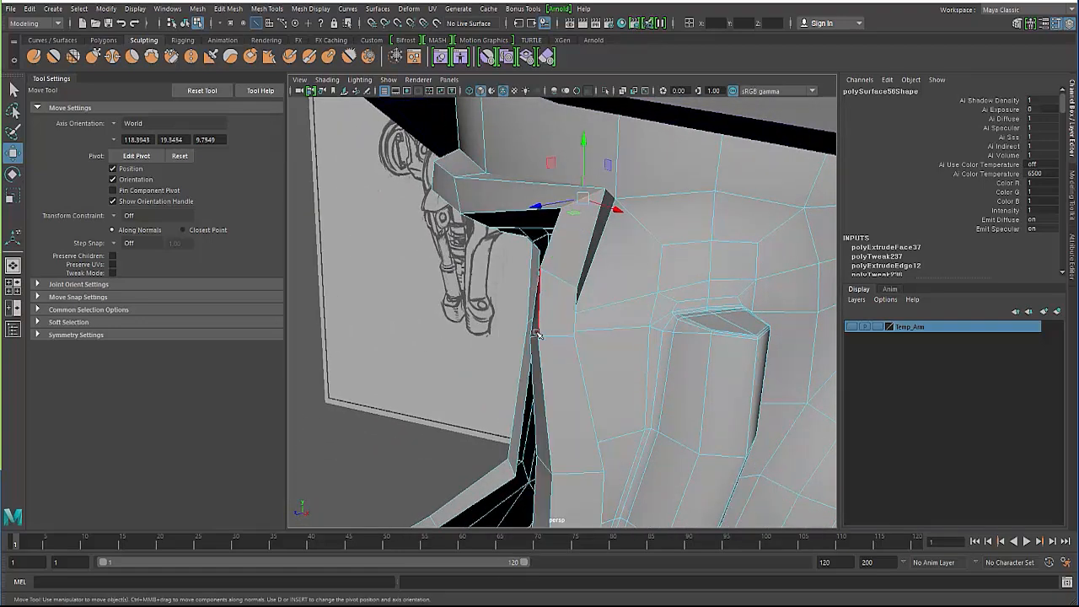
{"action": "left_click_drag", "start_coordinate": [542, 370], "coordinate": [480, 366], "text": "alt"}
{"action": "right_click_drag", "start_coordinate": [480, 366], "coordinate": [407, 329], "text": "alt"}
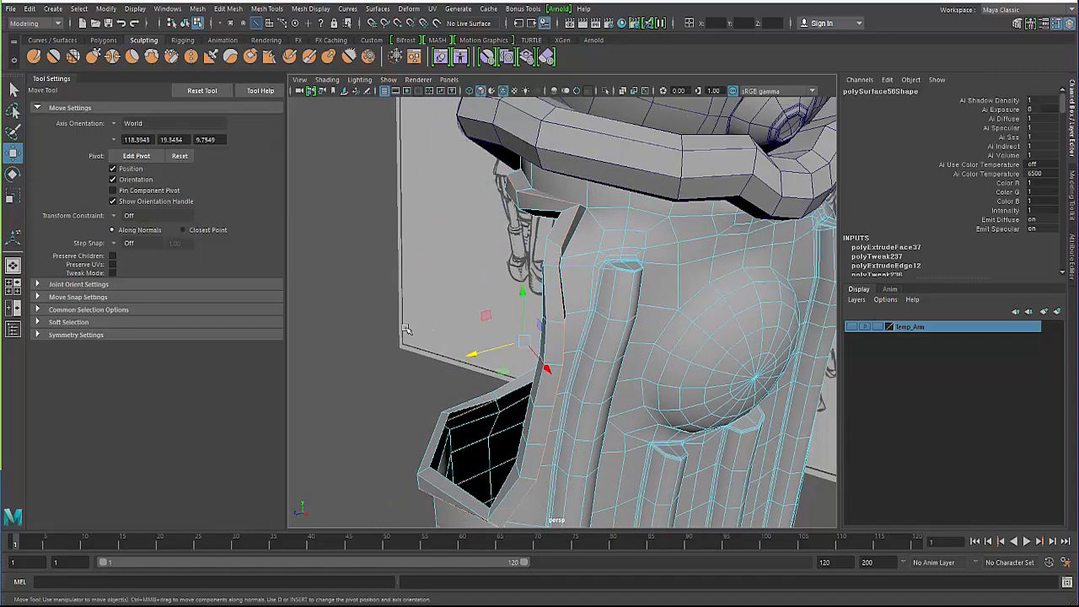
{"action": "left_click", "coordinate": [447, 348]}
Step: Preview the hand mesh smoothed and examine the thumb-side rim and the palm-side opening
{"action": "left_click_drag", "start_coordinate": [448, 347], "coordinate": [498, 331], "text": "alt"}
{"action": "right_click_drag", "start_coordinate": [498, 331], "coordinate": [445, 310], "text": "alt"}
{"action": "left_click_drag", "start_coordinate": [445, 310], "coordinate": [593, 282], "text": "alt"}
{"action": "key", "text": "F8"}
{"action": "key", "text": "3"}
{"action": "left_click", "coordinate": [409, 291]}
{"action": "left_click", "coordinate": [504, 289]}
{"action": "key", "text": "q"}
{"action": "scroll", "coordinate": [560, 285], "scroll_direction": "up", "scroll_amount": 5}
{"action": "middle_click_drag", "start_coordinate": [562, 276], "coordinate": [571, 296], "text": "alt"}
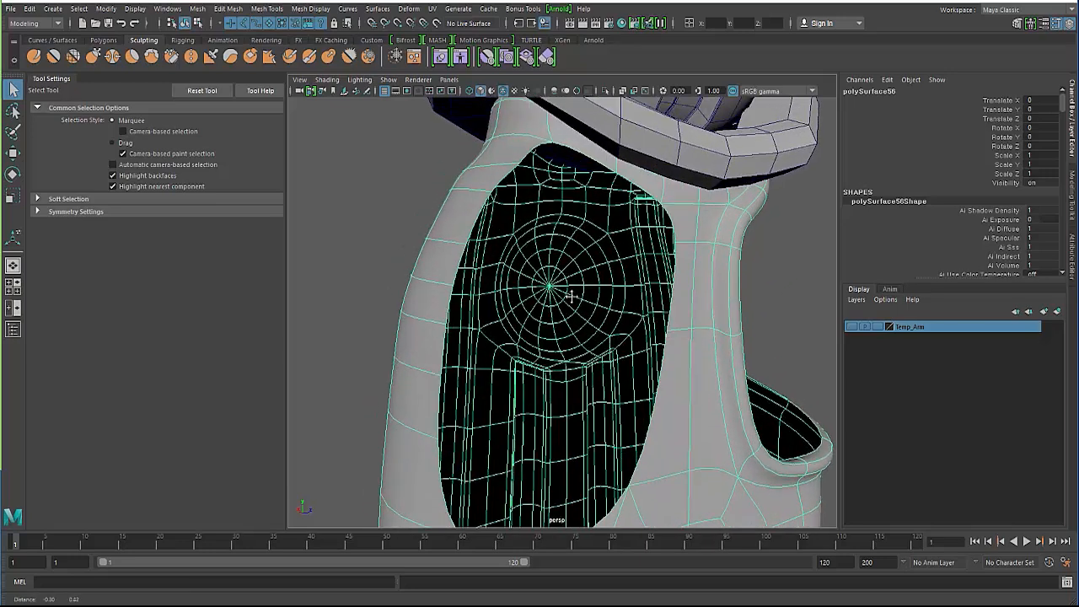
Step: Leave the smooth preview and extrude the border edges of the palm-side opening into a narrow strip
{"action": "left_click_drag", "start_coordinate": [571, 296], "coordinate": [458, 305], "text": "alt"}
{"action": "right_click_drag", "start_coordinate": [451, 270], "coordinate": [426, 217]}
{"action": "key", "text": "1"}
{"action": "key", "text": "ctrl+e"}
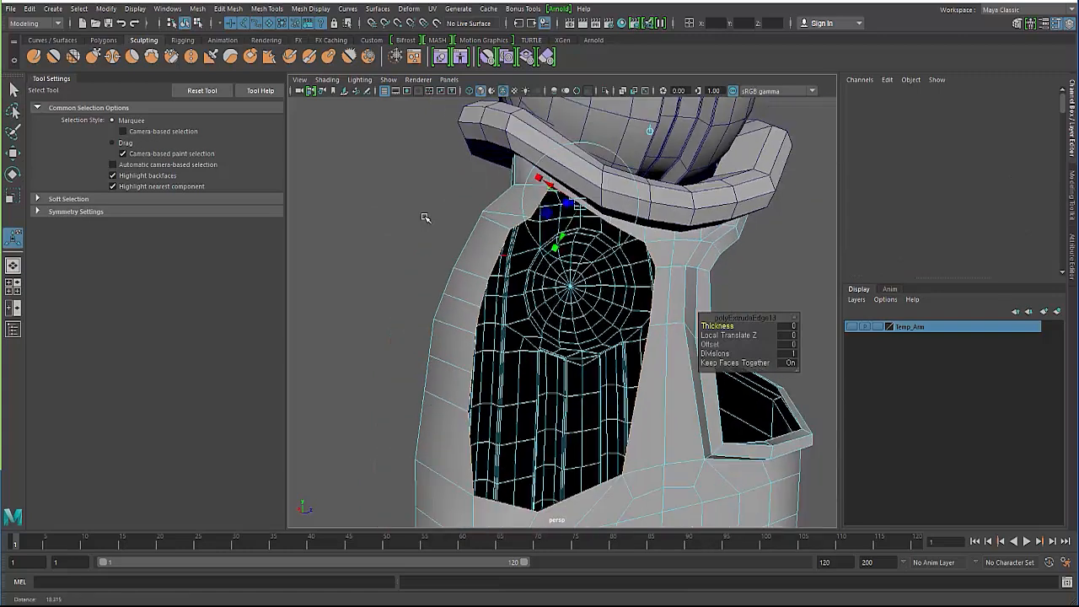
{"action": "left_click_drag", "start_coordinate": [426, 217], "coordinate": [420, 221], "text": "alt"}
{"action": "left_click_drag", "start_coordinate": [530, 227], "coordinate": [554, 236], "text": "alt"}
{"action": "middle_click_drag", "start_coordinate": [565, 239], "coordinate": [554, 257]}
{"action": "left_click_drag", "start_coordinate": [554, 259], "coordinate": [551, 256]}
{"action": "right_click_drag", "start_coordinate": [475, 238], "coordinate": [492, 241], "text": "alt"}
{"action": "middle_click_drag", "start_coordinate": [493, 240], "coordinate": [494, 321], "text": "alt"}
Step: Move the vertices along the upper border of the palm-side opening to even out the new strip
{"action": "right_click_drag", "start_coordinate": [485, 263], "coordinate": [421, 262]}
{"action": "left_click_drag", "start_coordinate": [424, 277], "coordinate": [526, 299], "text": "alt"}
{"action": "left_click", "coordinate": [554, 264]}
{"action": "key", "text": "w"}
{"action": "left_click", "coordinate": [622, 339]}
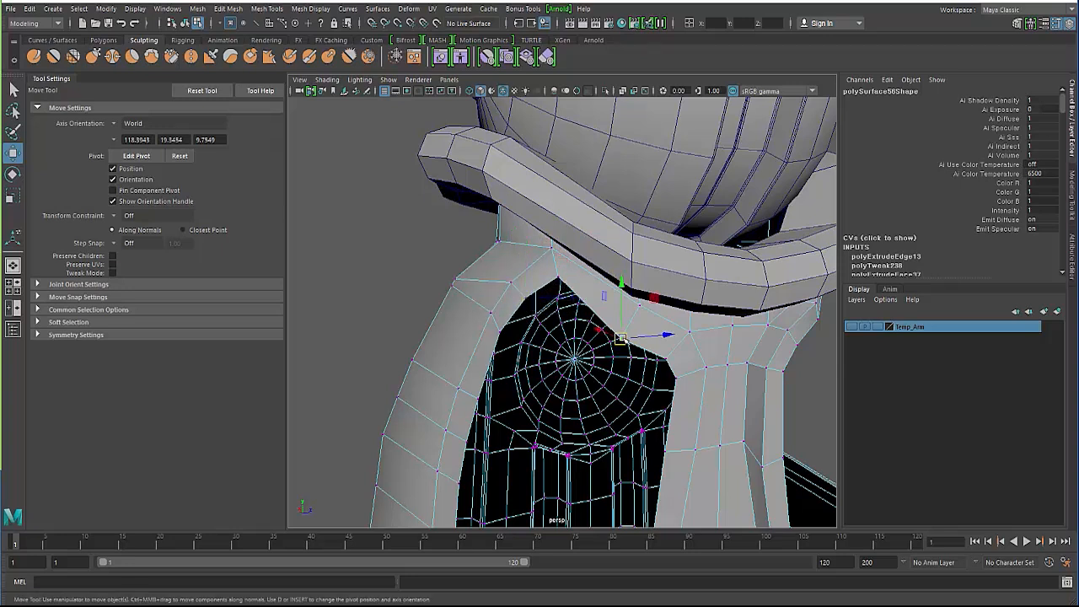
{"action": "left_click_drag", "start_coordinate": [623, 339], "coordinate": [636, 326]}
Step: Reposition the opening's upper corner edge and the strip vertex on its opposite upper side
{"action": "right_click_drag", "start_coordinate": [671, 357], "coordinate": [675, 283]}
{"action": "left_click", "coordinate": [675, 364]}
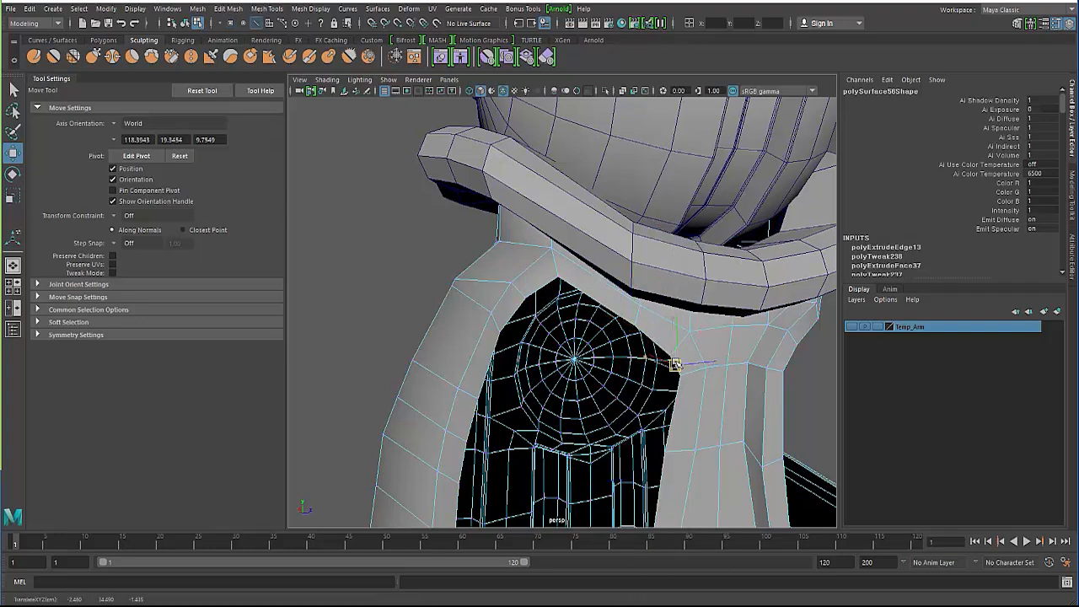
{"action": "left_click_drag", "start_coordinate": [677, 361], "coordinate": [552, 270], "text": "alt"}
{"action": "right_click_drag", "start_coordinate": [551, 263], "coordinate": [503, 233]}
{"action": "left_click_drag", "start_coordinate": [549, 257], "coordinate": [587, 292], "text": "alt"}
{"action": "left_click", "coordinate": [571, 269]}
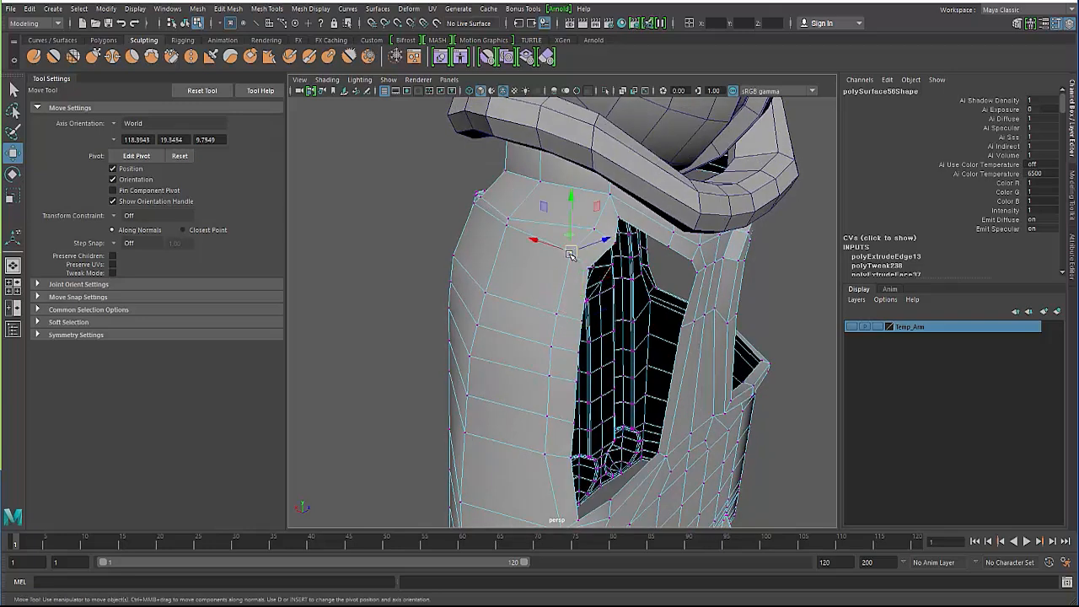
{"action": "left_click_drag", "start_coordinate": [570, 254], "coordinate": [594, 274]}
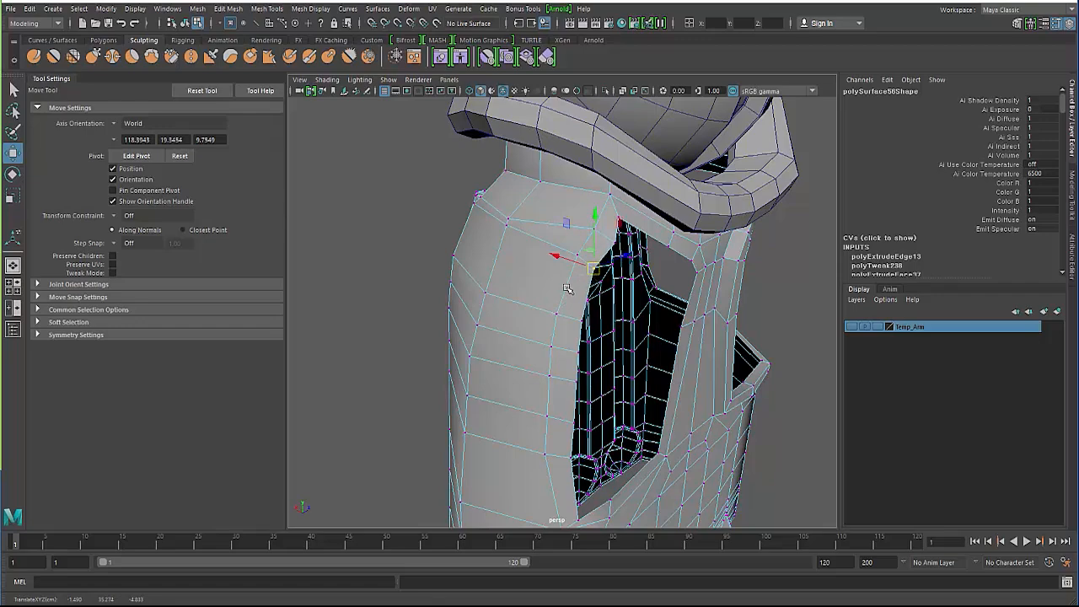
Step: Select the face loop around the palm-side opening and extrude it outward with a Local Translate Z of about 0.391
{"action": "right_click_drag", "start_coordinate": [568, 288], "coordinate": [568, 300]}
{"action": "left_click", "coordinate": [577, 290]}
{"action": "double_click", "coordinate": [569, 327], "text": "shift"}
{"action": "left_click_drag", "start_coordinate": [518, 348], "coordinate": [520, 297], "text": "alt"}
{"action": "right_click_drag", "start_coordinate": [521, 294], "coordinate": [532, 335], "text": "shift"}
{"action": "left_click_drag", "start_coordinate": [533, 336], "coordinate": [668, 181], "text": "alt"}
{"action": "left_click_drag", "start_coordinate": [606, 169], "coordinate": [611, 176]}
{"action": "left_click", "coordinate": [634, 221]}
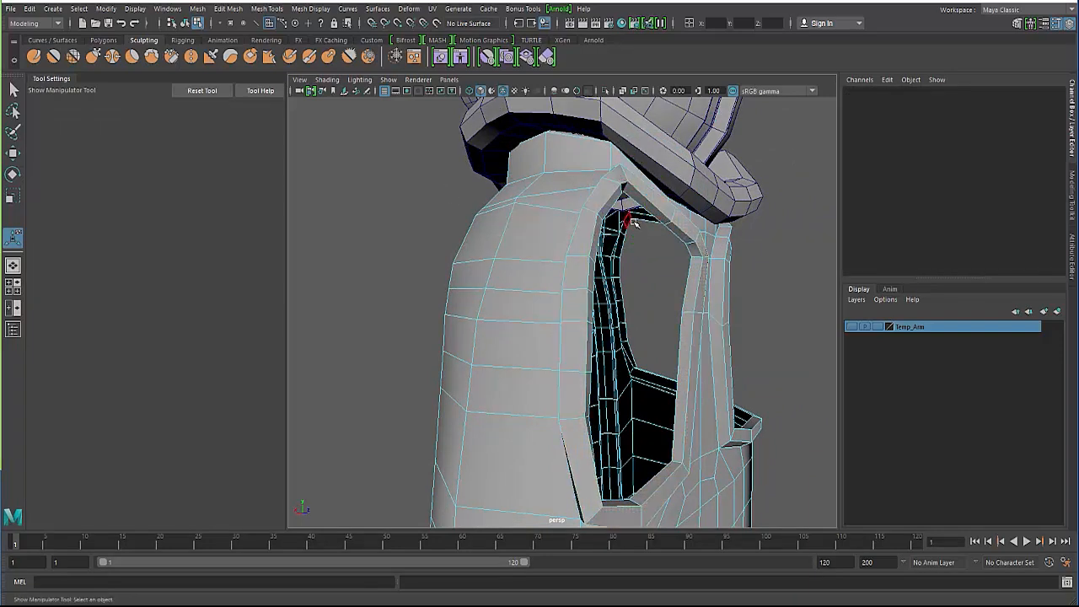
{"action": "key", "text": "ctrl+z"}
{"action": "left_click_drag", "start_coordinate": [639, 236], "coordinate": [642, 229]}
{"action": "key", "text": "ctrl+z"}
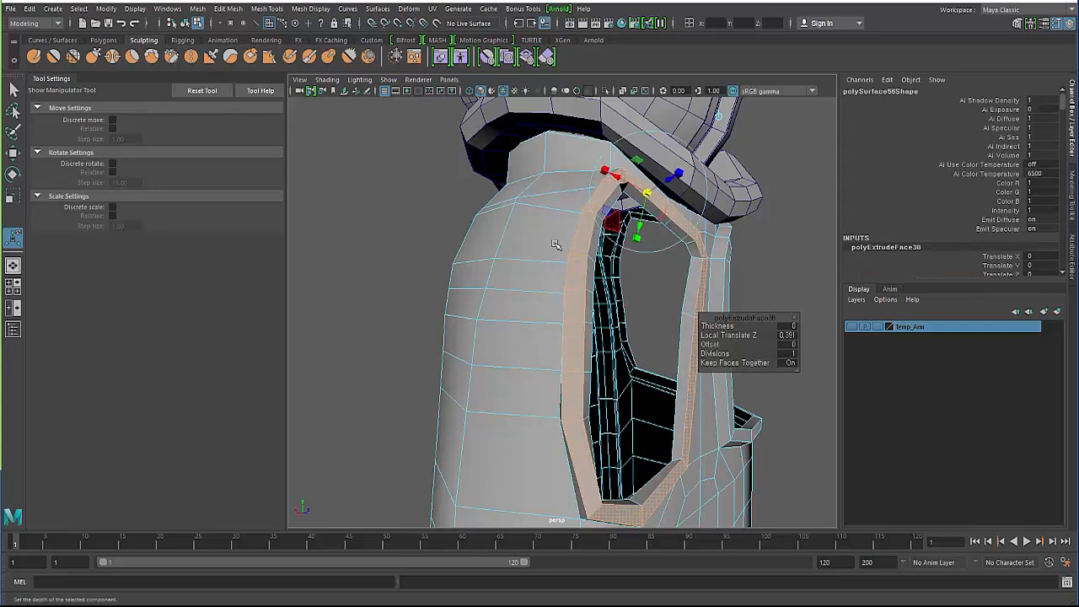
Step: Preview the hand mesh smoothed in object mode, restore the unsmoothed display, and examine both rimmed openings against the reference
{"action": "left_click_drag", "start_coordinate": [555, 245], "coordinate": [374, 253], "text": "alt"}
{"action": "key", "text": "F8"}
{"action": "key", "text": "q"}
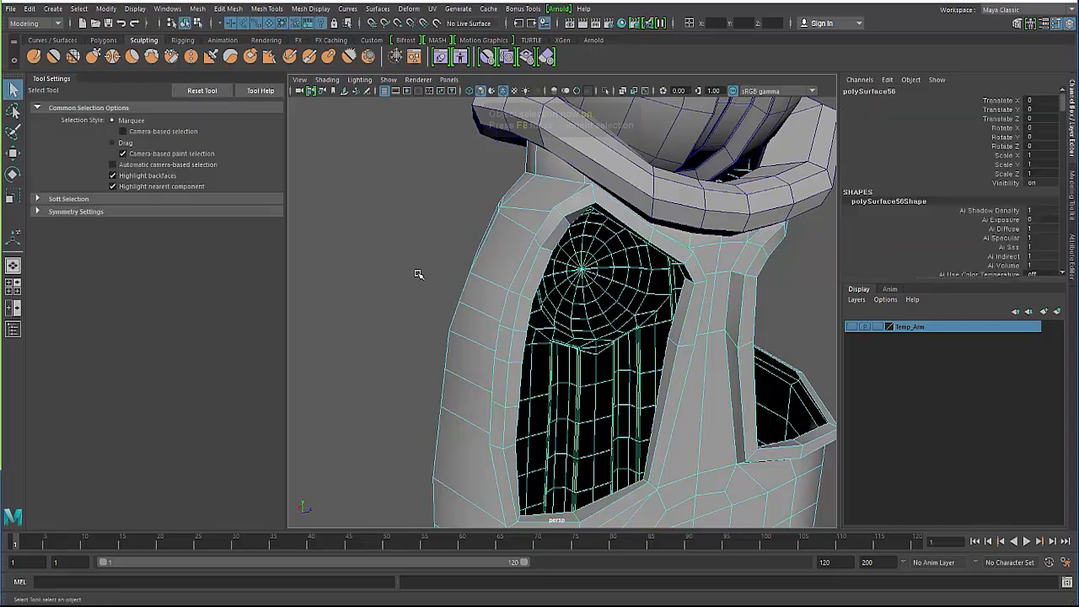
{"action": "key", "text": "3"}
{"action": "left_click", "coordinate": [423, 269]}
{"action": "scroll", "coordinate": [438, 267], "scroll_direction": "down", "scroll_amount": 5}
{"action": "mouse_move", "coordinate": [482, 285]}
{"action": "left_mouse_down", "text": "alt"}
{"action": "mouse_move", "coordinate": [441, 304]}
{"action": "mouse_move", "coordinate": [385, 284]}
{"action": "mouse_move", "coordinate": [463, 265]}
{"action": "mouse_move", "coordinate": [569, 332]}
{"action": "mouse_move", "coordinate": [538, 337]}
{"action": "mouse_move", "coordinate": [568, 334]}
{"action": "left_mouse_up", "text": "alt"}
{"action": "left_click", "coordinate": [566, 338]}
{"action": "key", "text": "1"}
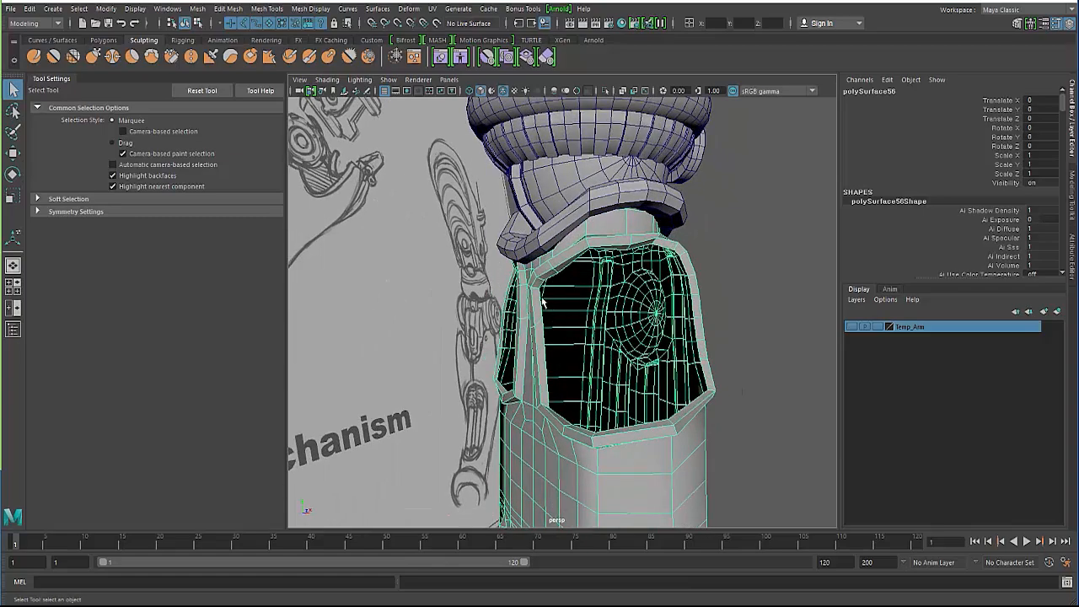
{"action": "left_click_drag", "start_coordinate": [591, 273], "coordinate": [646, 275], "text": "alt"}
{"action": "scroll", "coordinate": [591, 274], "scroll_direction": "down", "scroll_amount": 5}
{"action": "mouse_move", "coordinate": [534, 281]}
{"action": "left_mouse_down", "text": "alt"}
{"action": "mouse_move", "coordinate": [417, 315]}
{"action": "mouse_move", "coordinate": [363, 302]}
{"action": "left_mouse_up", "text": "alt"}
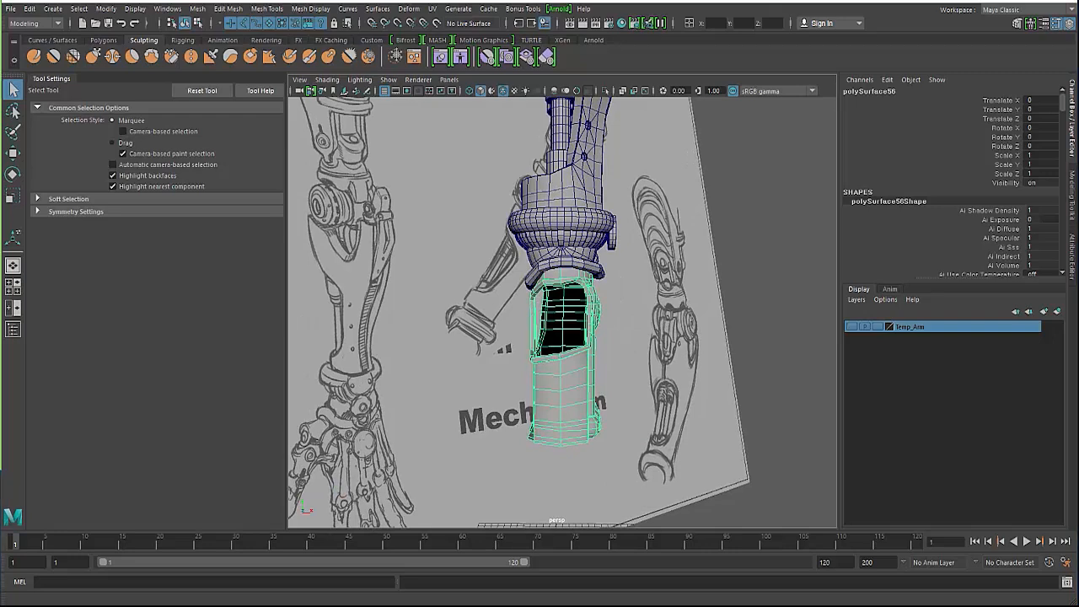
Step: Check the hand and finger mechanism sketch in the image viewer, return to Maya, and examine the hand mesh's finger side
{"action": "key", "text": "alt+Tab"}
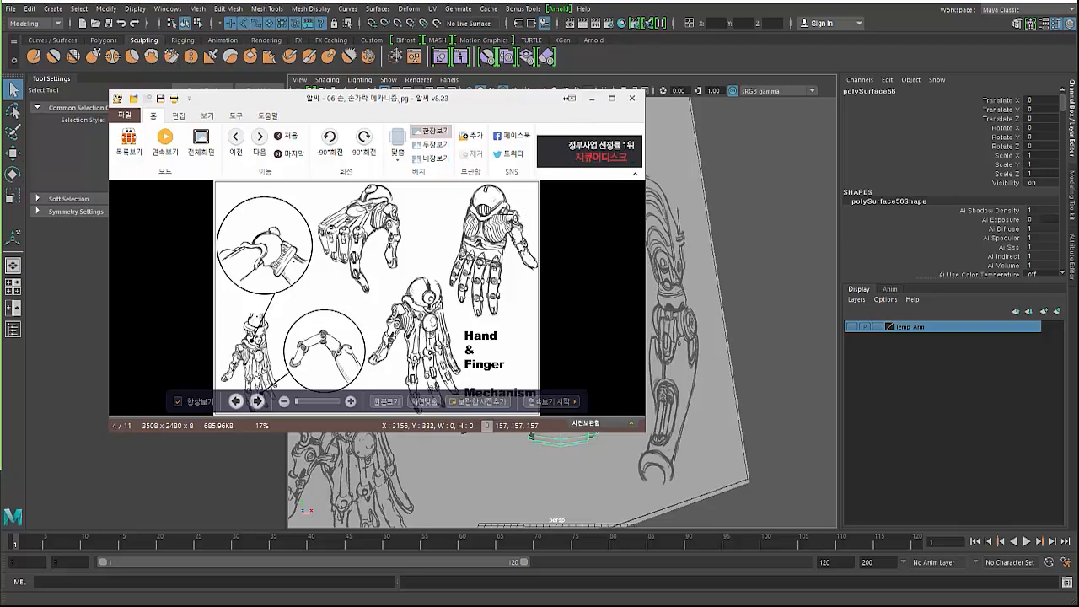
{"action": "left_click", "coordinate": [595, 102]}
{"action": "mouse_move", "coordinate": [505, 348]}
{"action": "left_mouse_down", "text": "alt"}
{"action": "mouse_move", "coordinate": [450, 313]}
{"action": "mouse_move", "coordinate": [479, 317]}
{"action": "mouse_move", "coordinate": [357, 294]}
{"action": "mouse_move", "coordinate": [363, 264]}
{"action": "mouse_move", "coordinate": [373, 284]}
{"action": "mouse_move", "coordinate": [516, 364]}
{"action": "left_mouse_up", "text": "alt"}
{"action": "left_click", "coordinate": [450, 313]}
{"action": "left_click", "coordinate": [517, 362]}
{"action": "left_click_drag", "start_coordinate": [413, 359], "coordinate": [514, 358], "text": "alt"}
{"action": "left_click", "coordinate": [416, 328]}
{"action": "left_click", "coordinate": [508, 363]}
{"action": "left_click", "coordinate": [411, 340]}
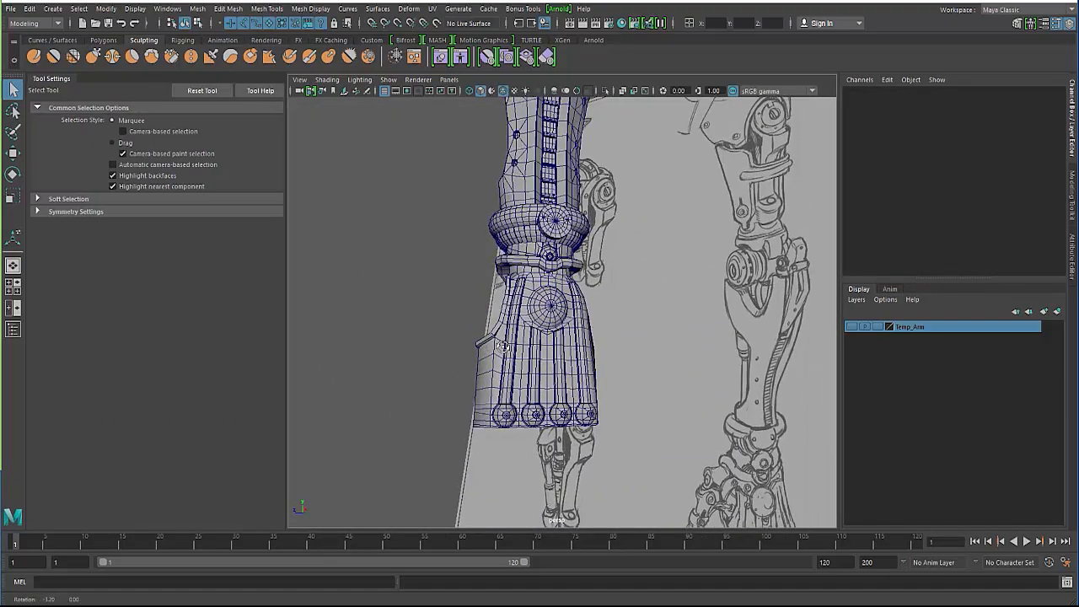